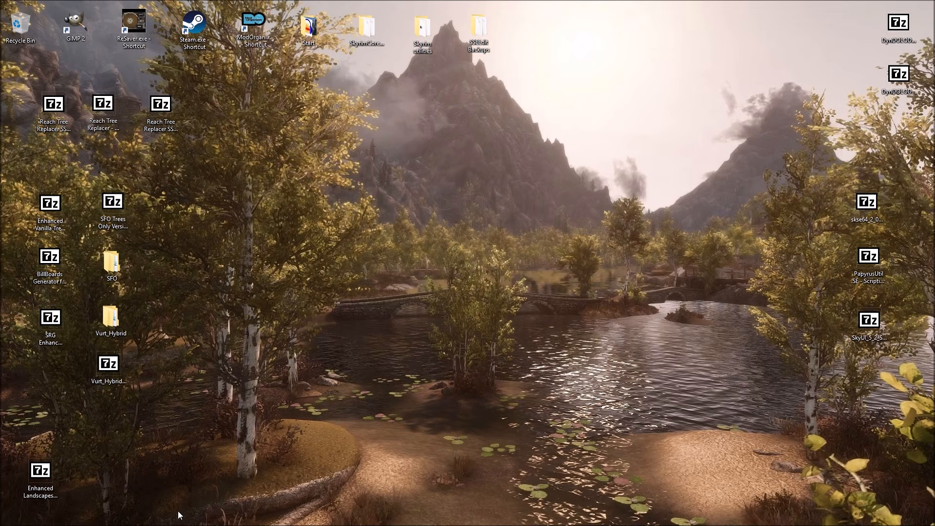
- Switch to Chrome and highlight the Current SE build 2.0.12 (runtime 1.5.62) line on the SKSE download page
mouse_move(178, 525)
left_click(83, 517)
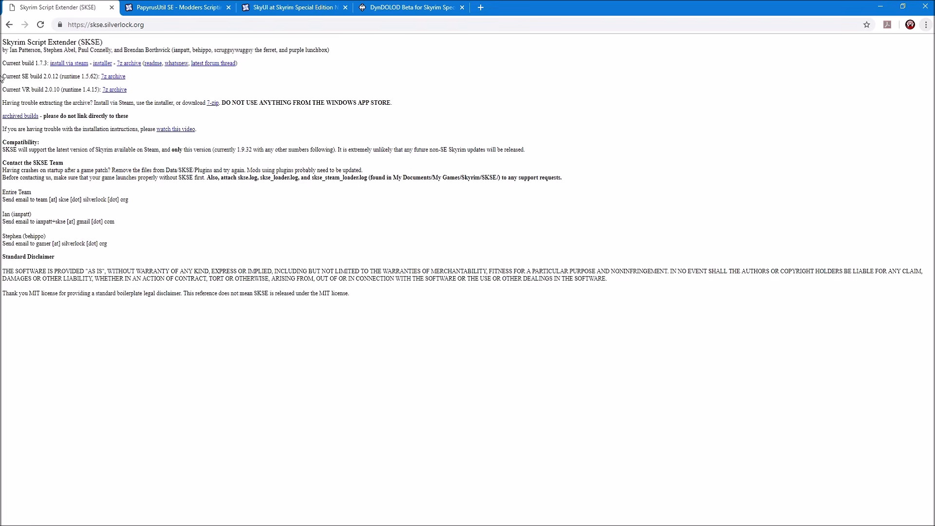
left_click_drag(2, 76, 136, 74)
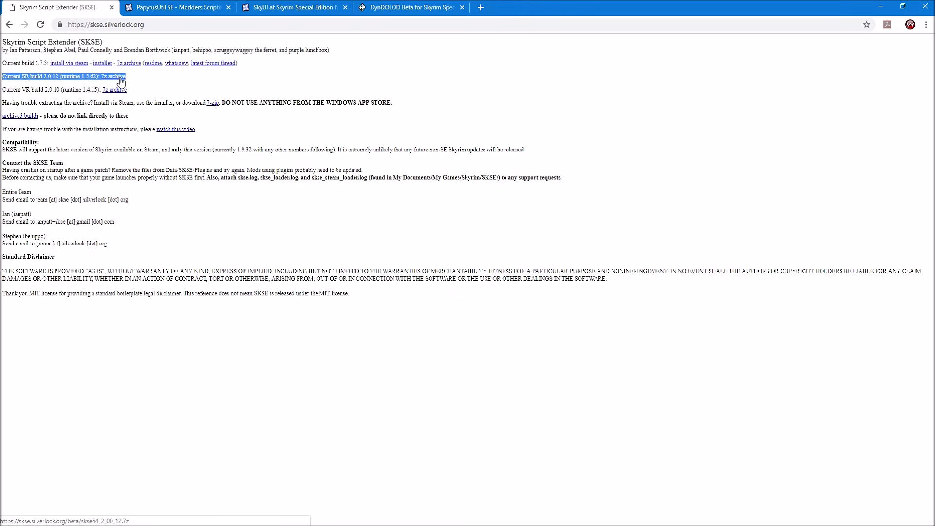
left_click(880, 7)
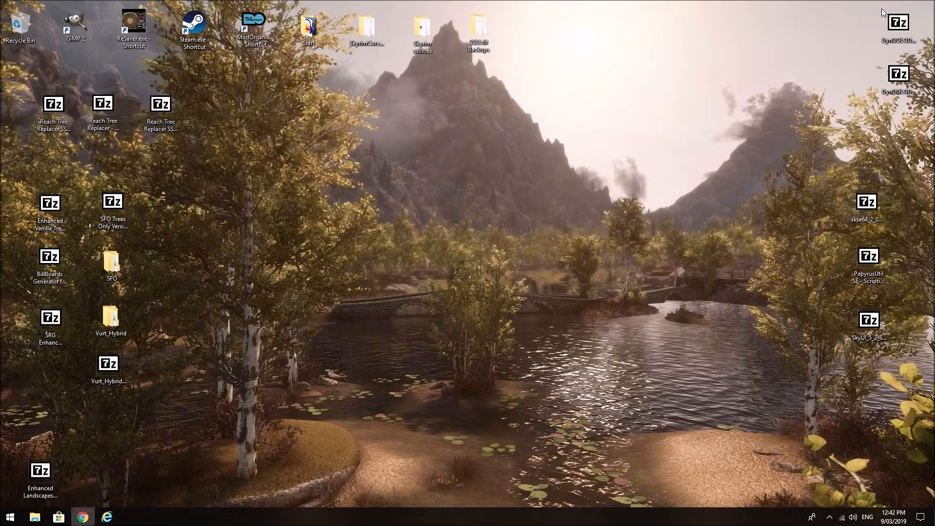
- Open the skse64_2_00_12 folder inside the desktop SKSE archive and the game folder S:\Steam\steamapps\common\Skyrim Special Edition in File Explorer
double_click(867, 205)
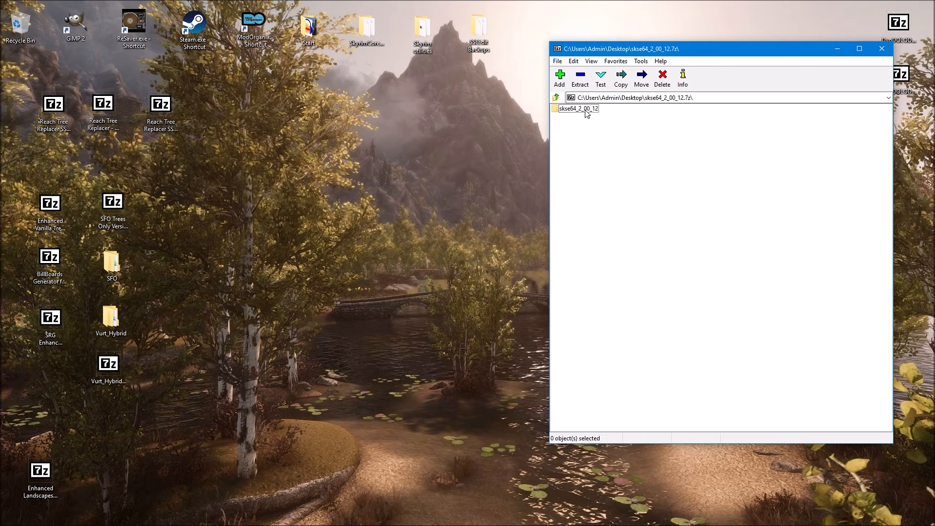
double_click(579, 109)
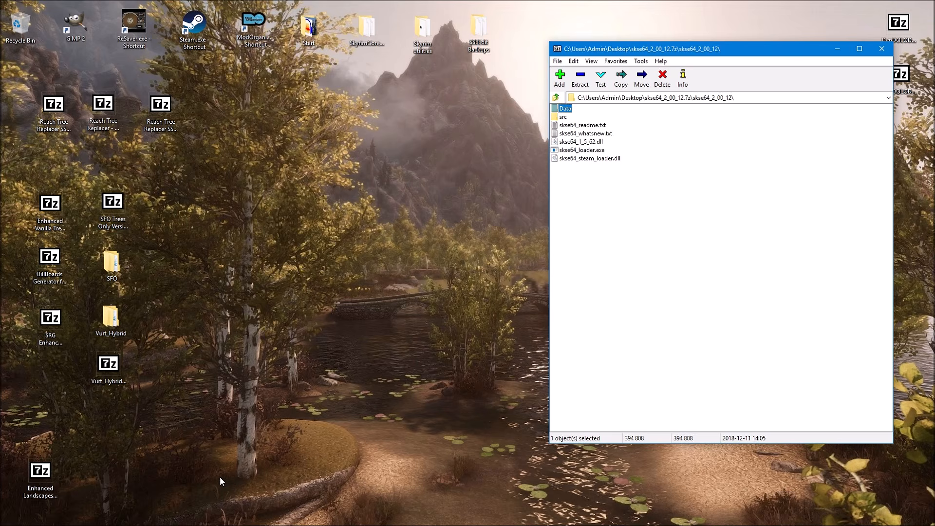
mouse_move(174, 524)
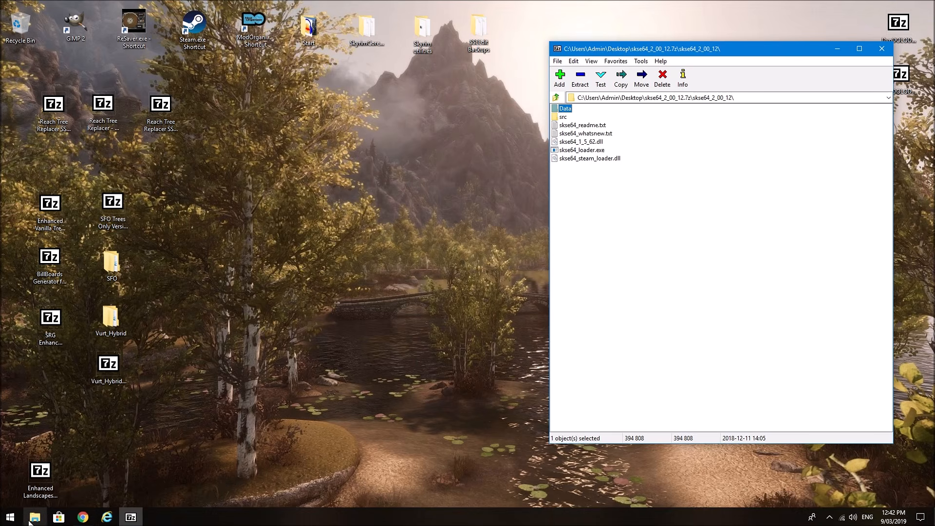
left_click(34, 518)
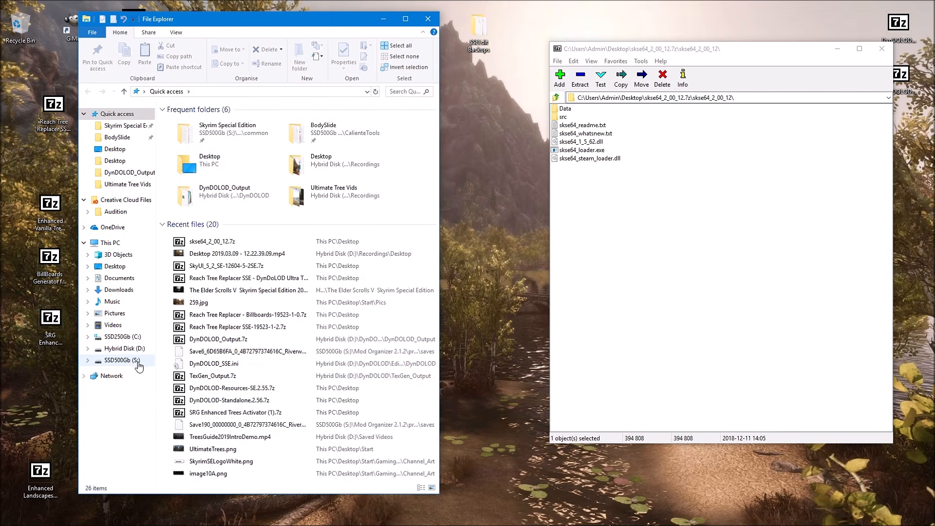
left_click(122, 360)
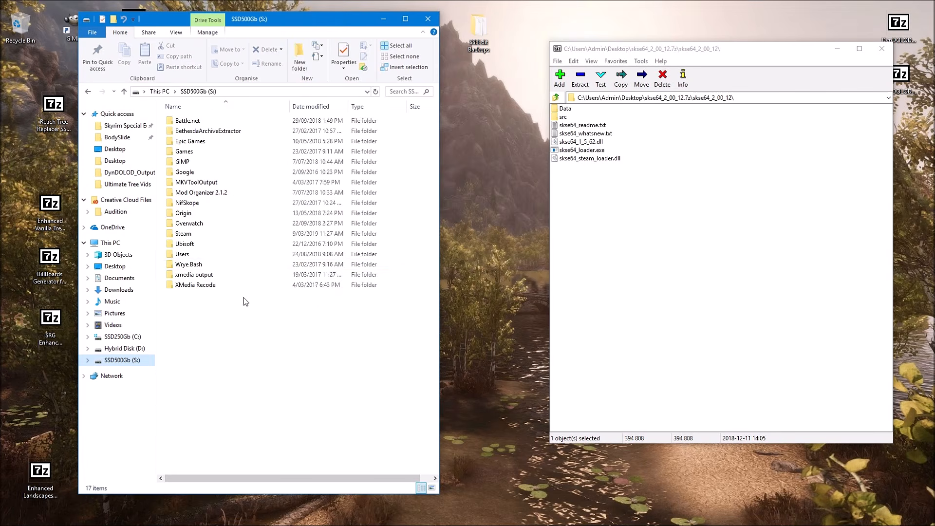
double_click(221, 235)
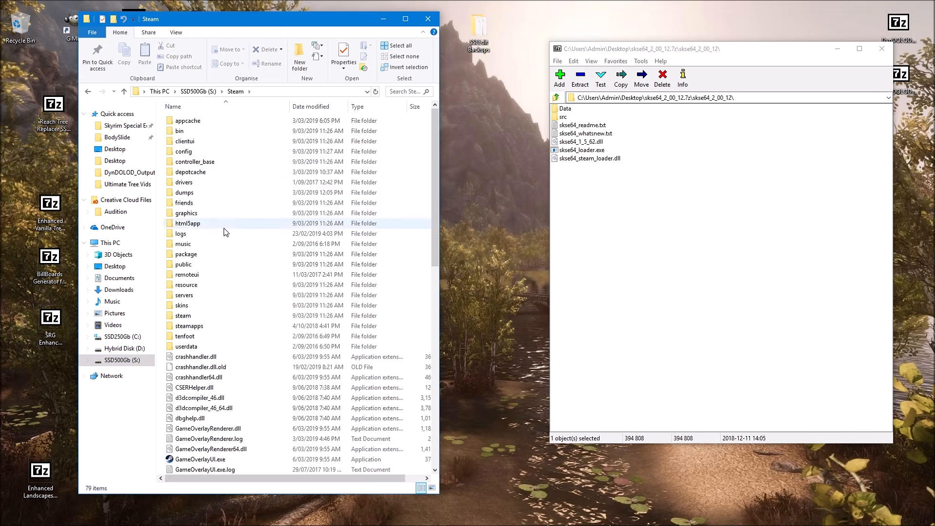
double_click(212, 328)
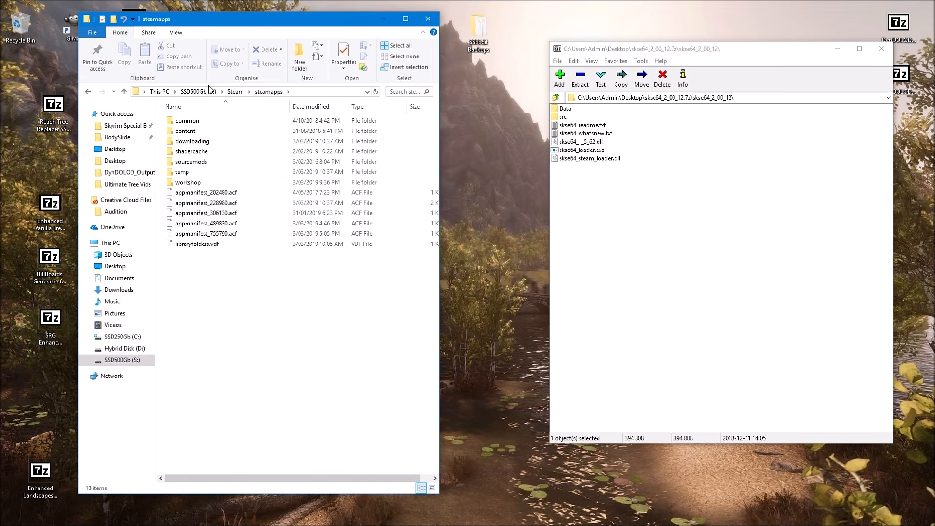
double_click(206, 126)
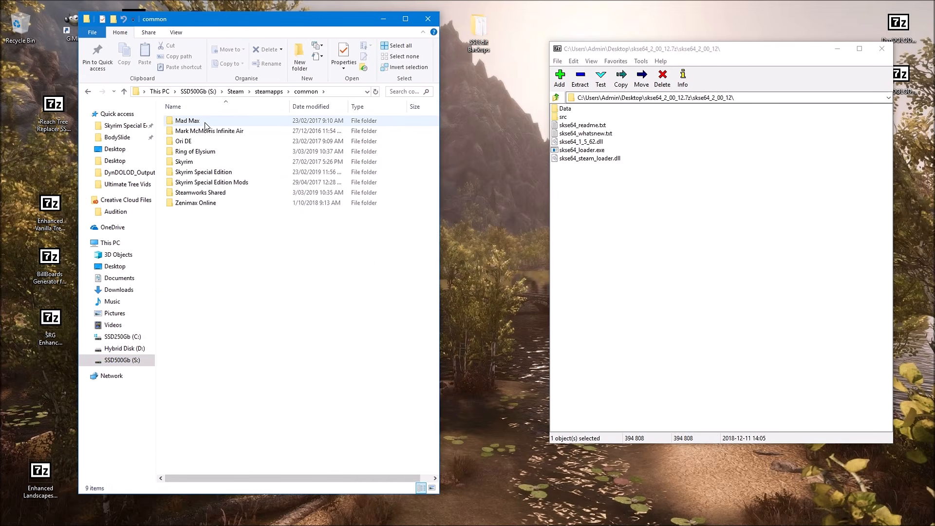
double_click(214, 174)
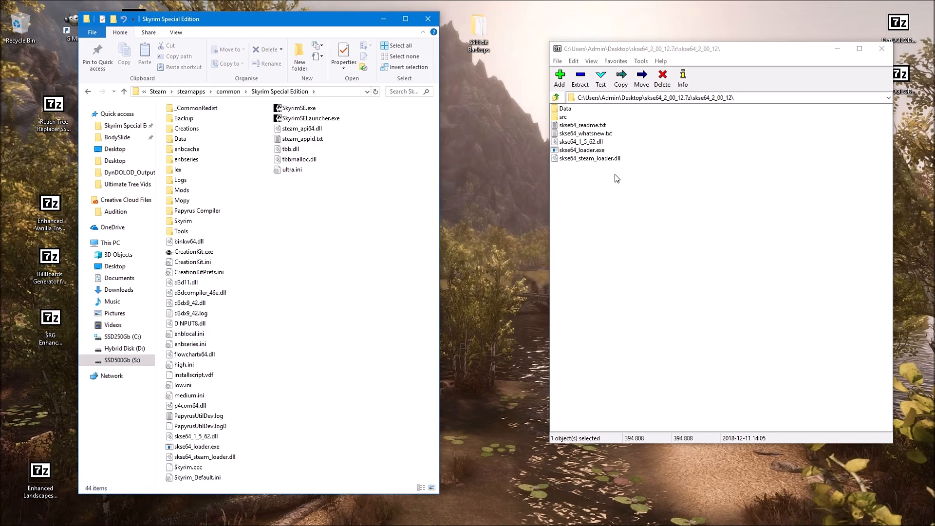
- Copy Data, skse64_1_5_62.dll, skse64_loader.exe and skse64_steam_loader.dll from the archive into the Skyrim Special Edition folder, skipping existing files, and put both windows away
left_click(566, 109)
key("Escape")
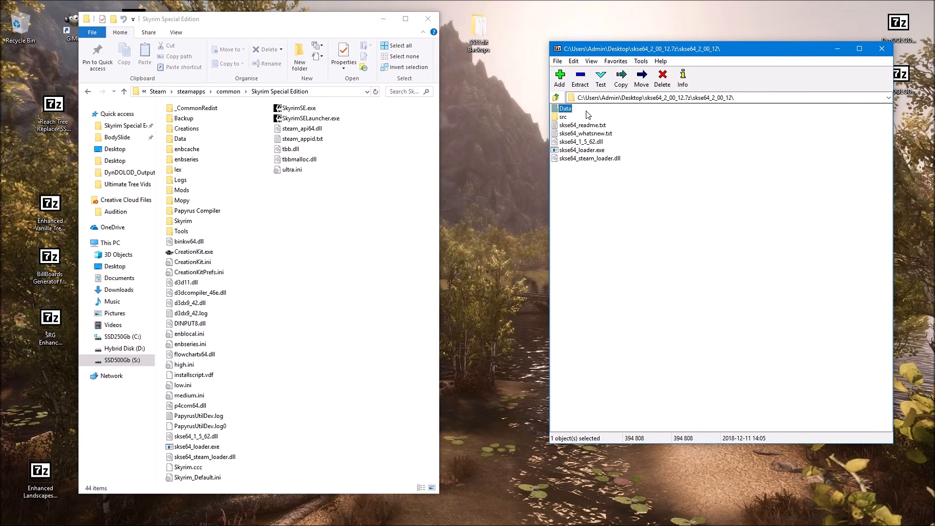
left_click(584, 142, "ctrl")
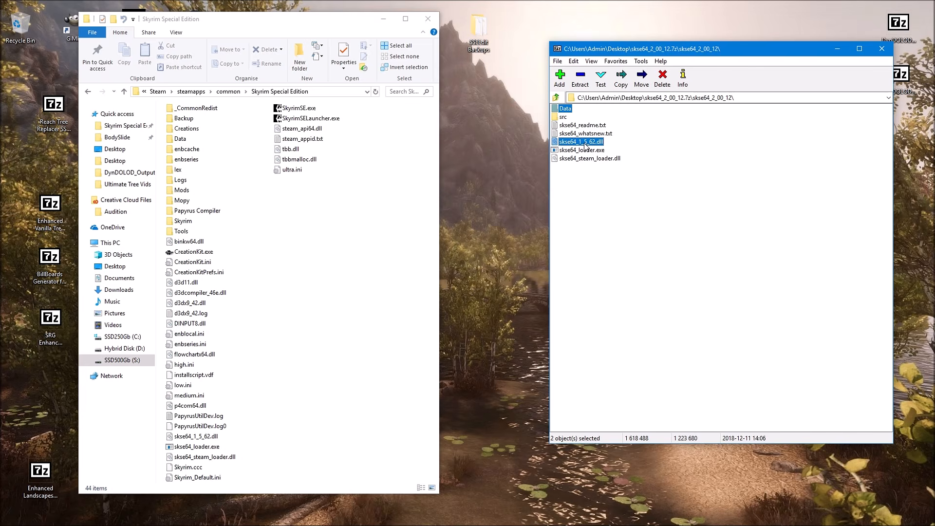
left_click(592, 159, "ctrl")
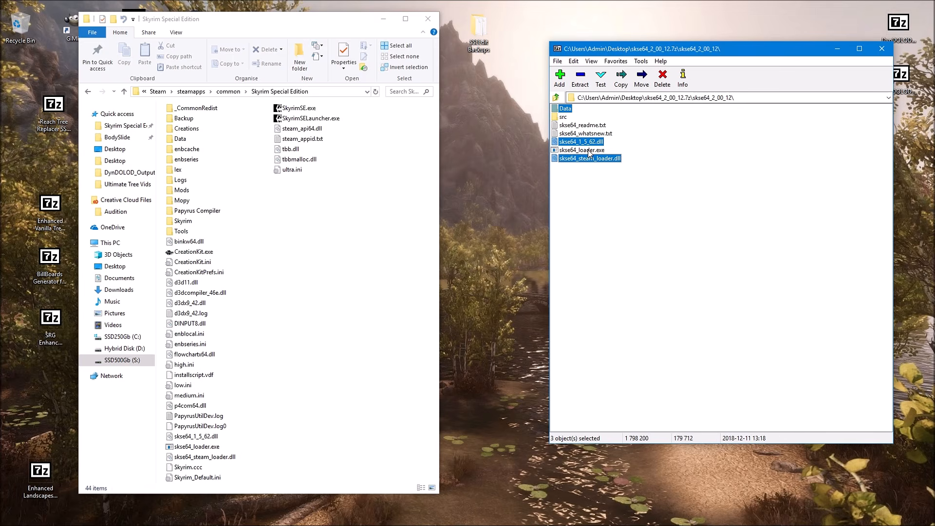
left_click(584, 151, "ctrl")
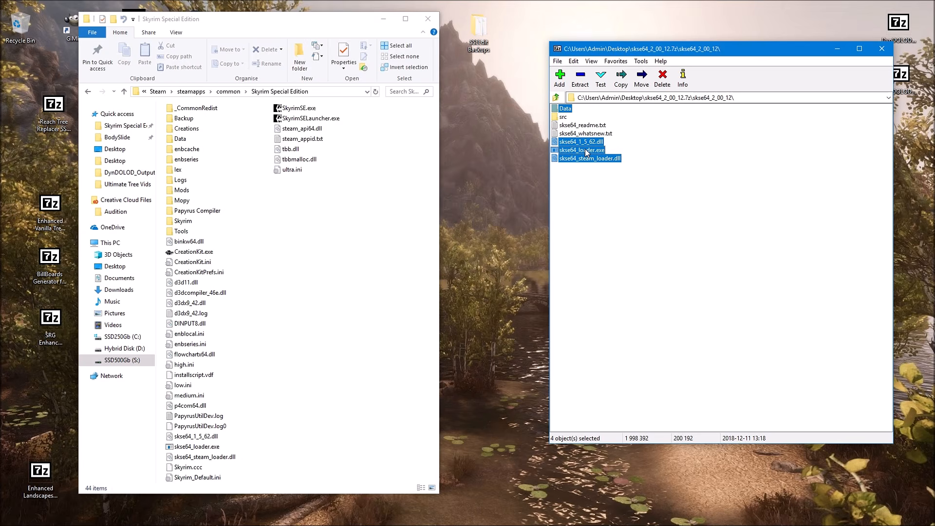
left_click_drag(538, 154, 319, 234)
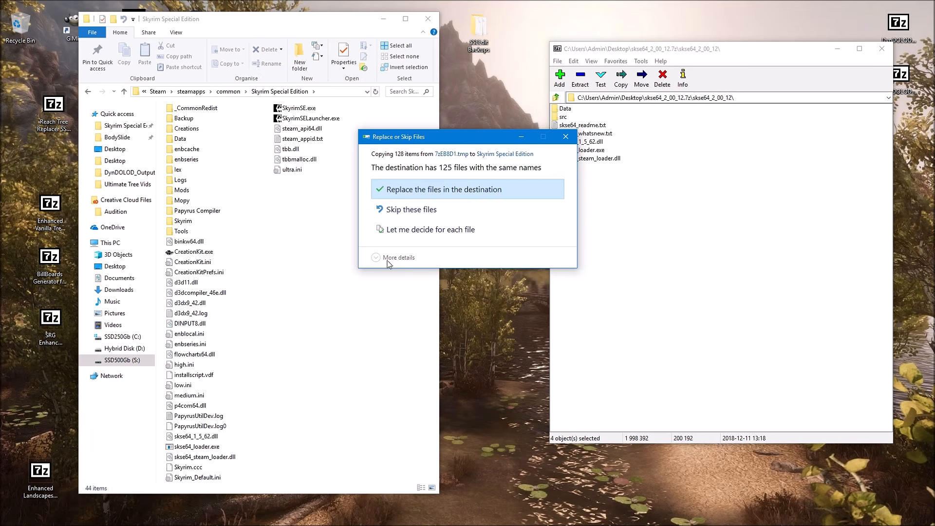
left_click(425, 212)
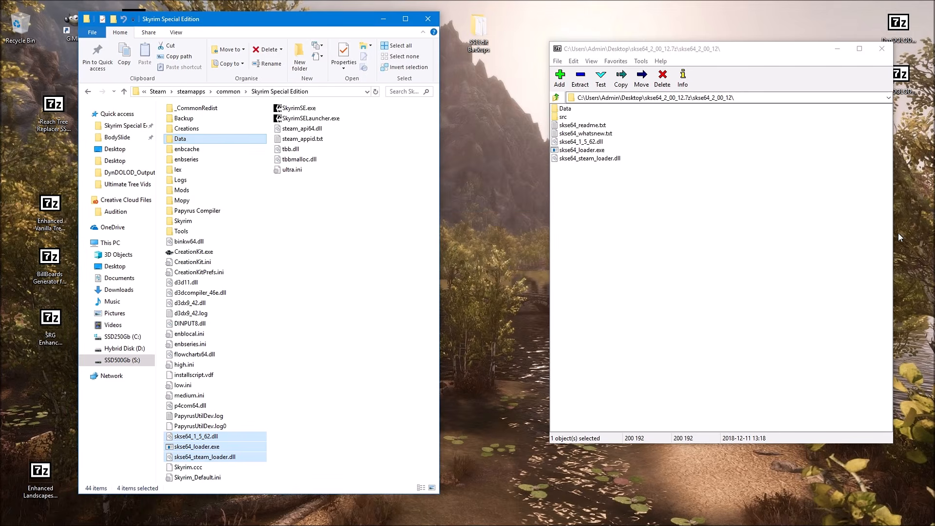
left_click(882, 49)
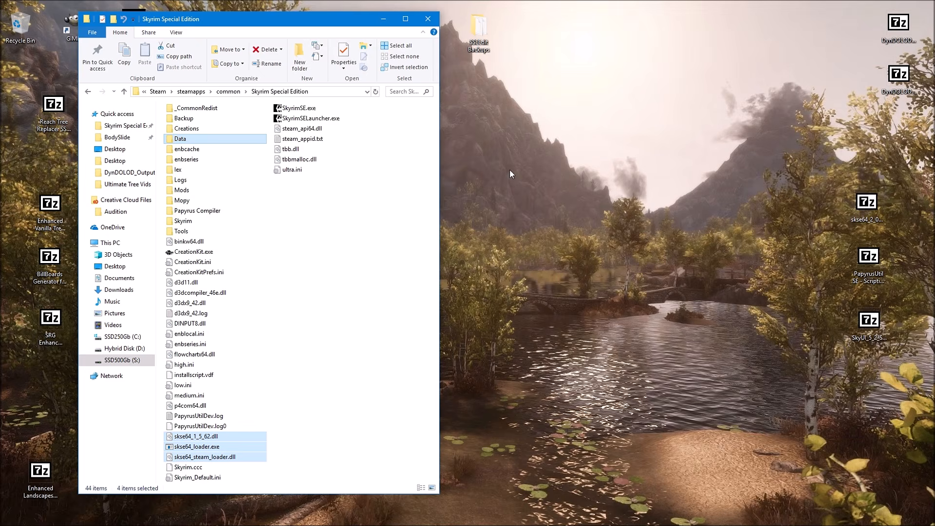
left_click(382, 21)
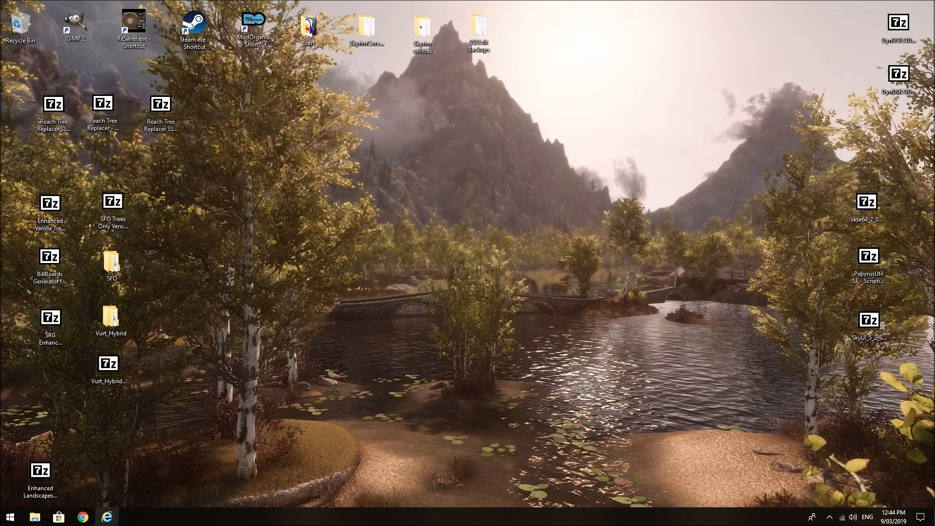
- Switch to Chrome and examine the main, miscellaneous and old files offered on the PapyrusUtil SE mod page
left_click(81, 518)
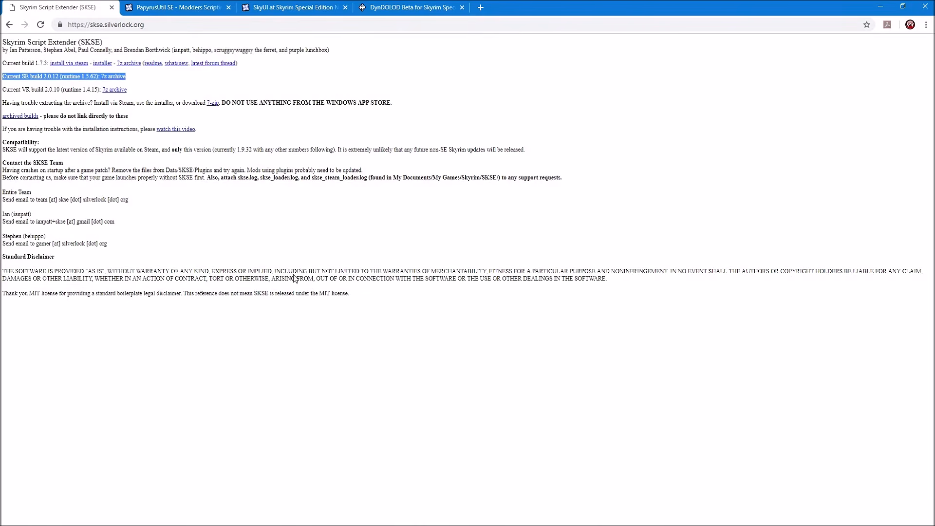
left_click(185, 7)
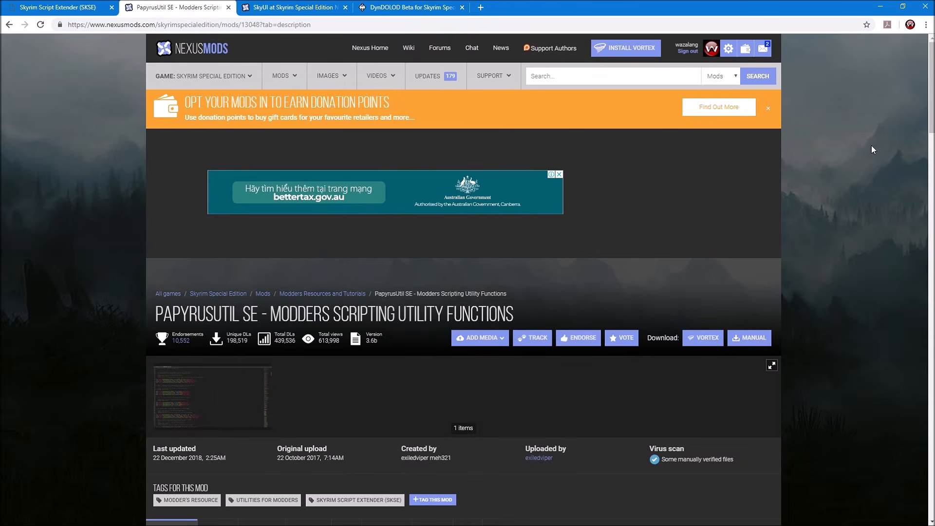
scroll(832, 180, "down", 2)
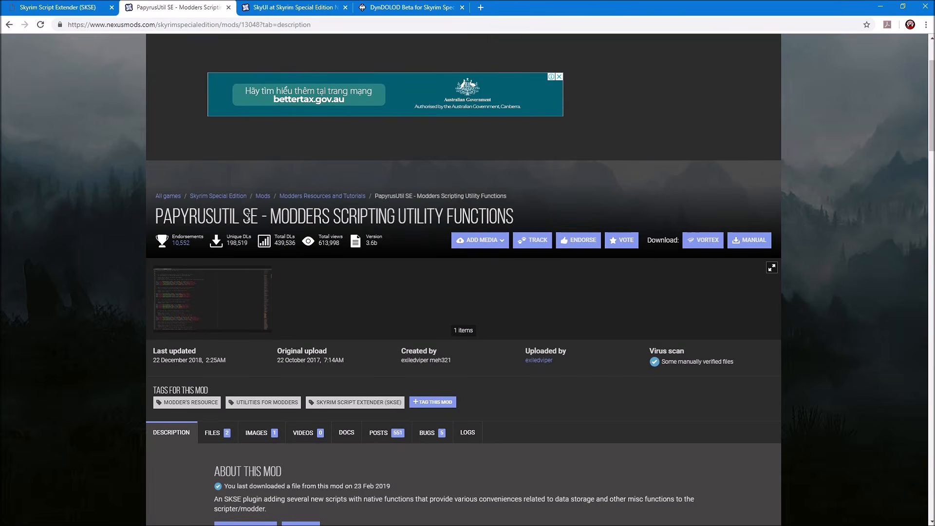
scroll(585, 325, "down", 3)
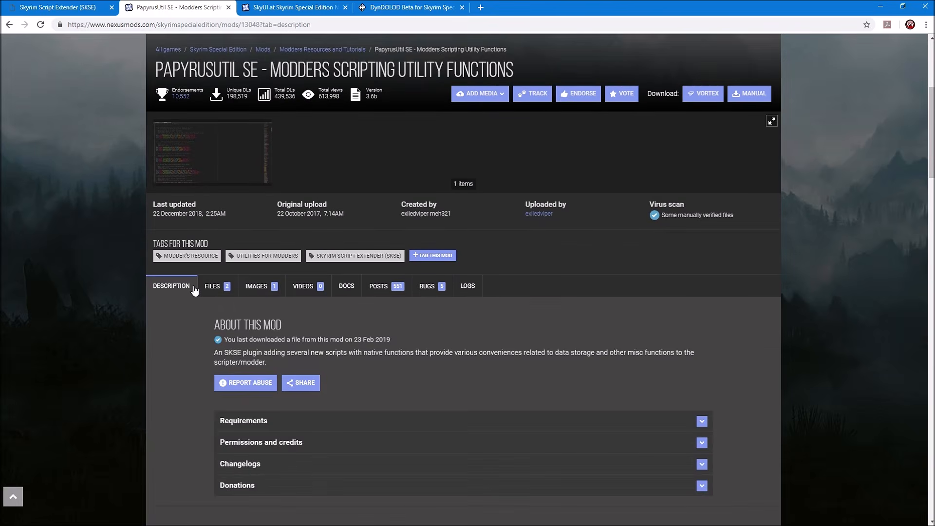
left_click(213, 286)
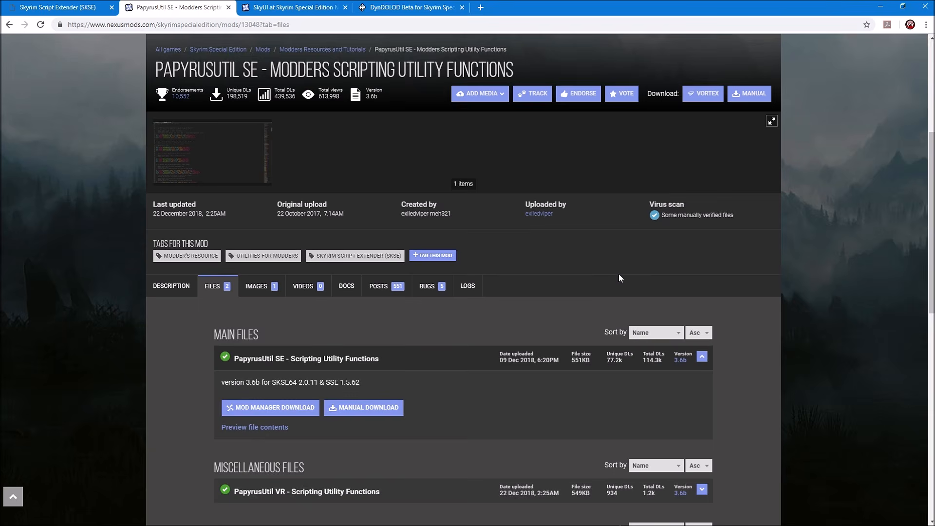
scroll(618, 273, "down", 3)
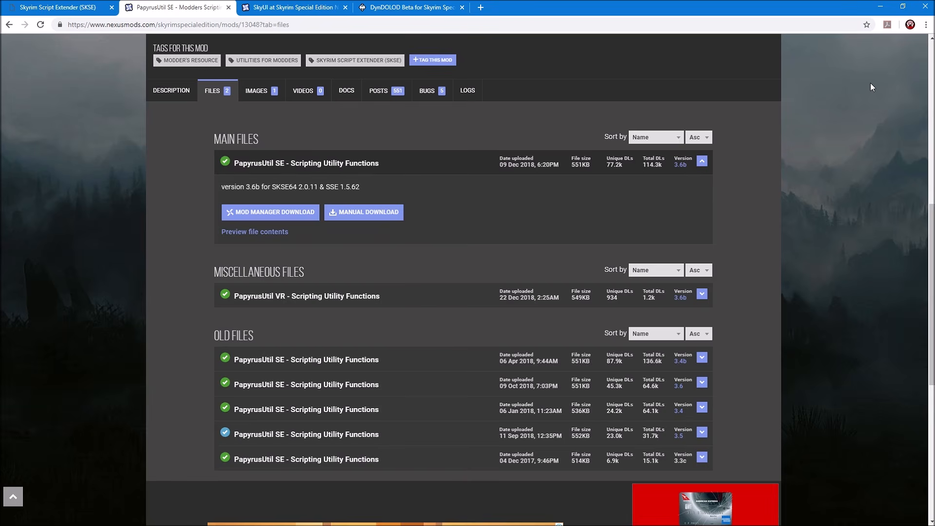
left_click(879, 9)
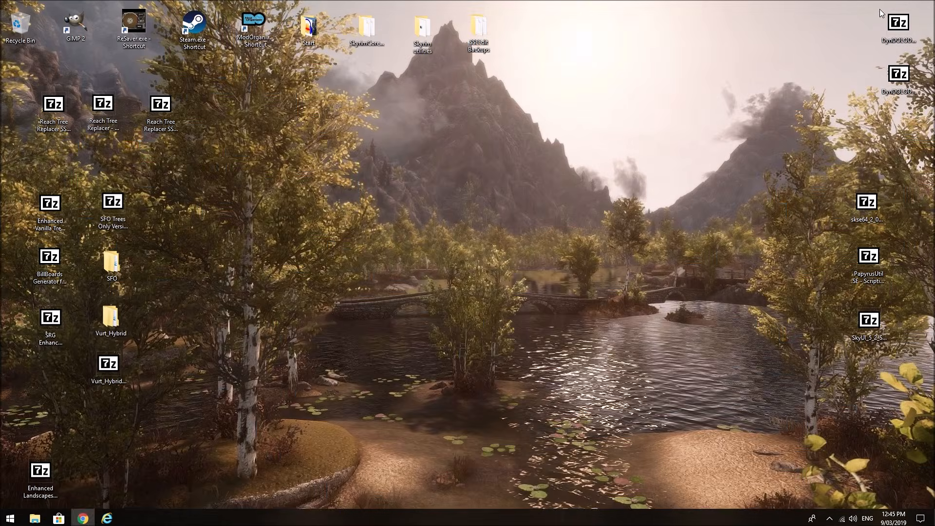
- Open the PapyrusUtil SE archive from the desktop and the Data folder inside Skyrim Special Edition in File Explorer
double_click(875, 259)
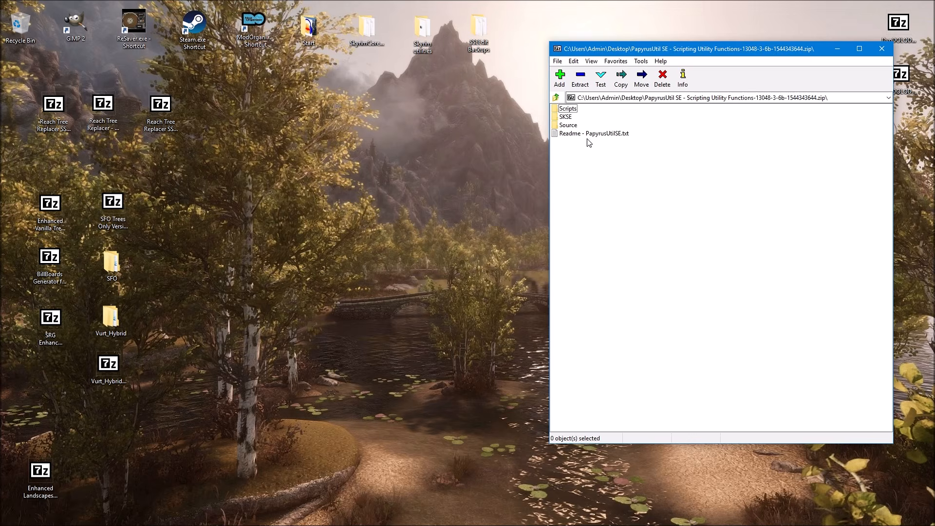
mouse_move(83, 521)
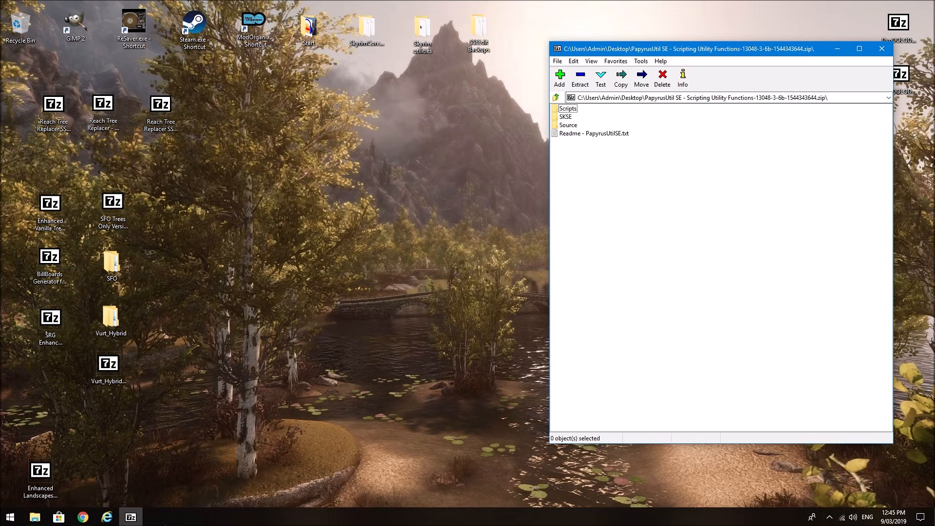
left_click(34, 520)
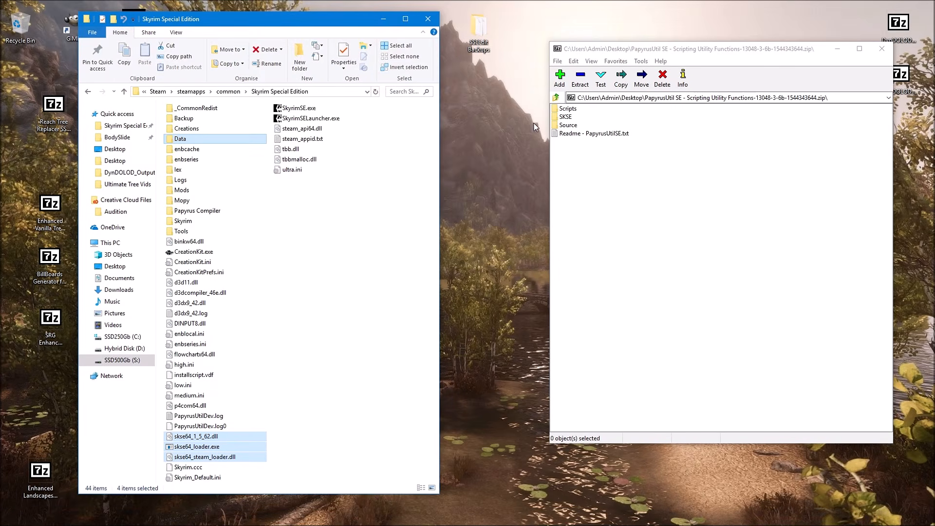
left_click(356, 274)
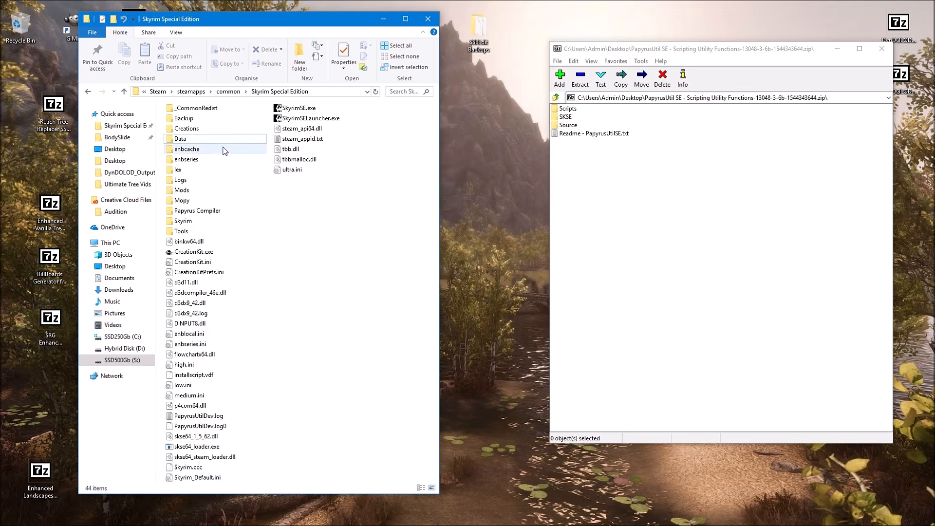
double_click(199, 140)
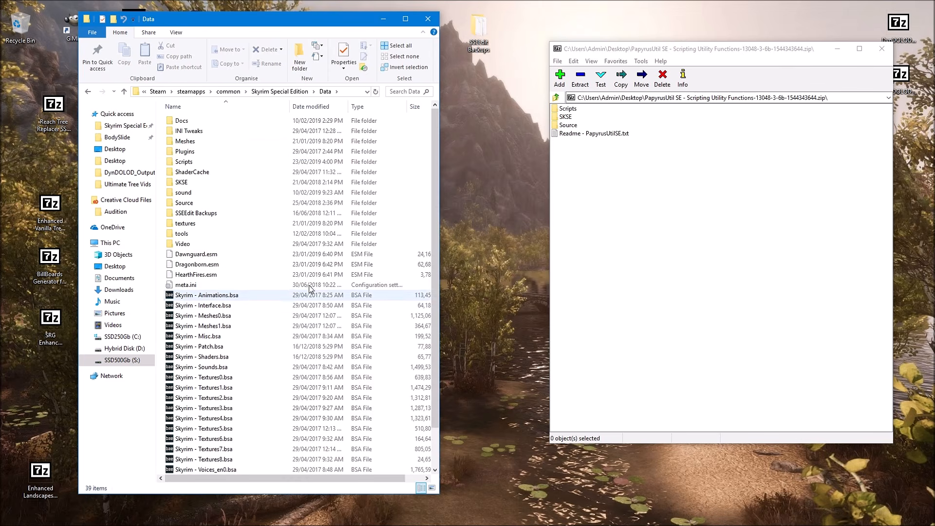
- Copy the Scripts, SKSE and Source folders from the PapyrusUtil SE archive into Skyrim Special Edition's Data folder, and put both windows away
left_click(573, 110)
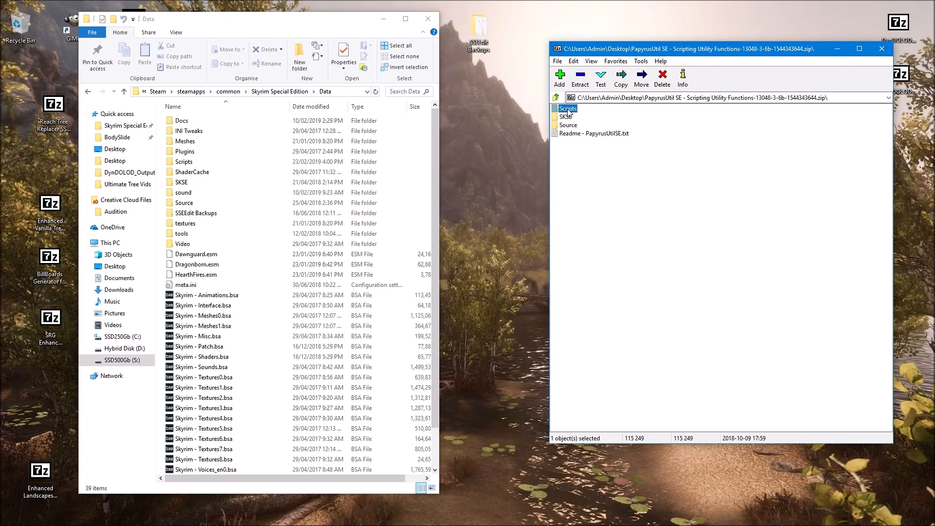
left_click(568, 117, "ctrl")
left_click(568, 126, "ctrl")
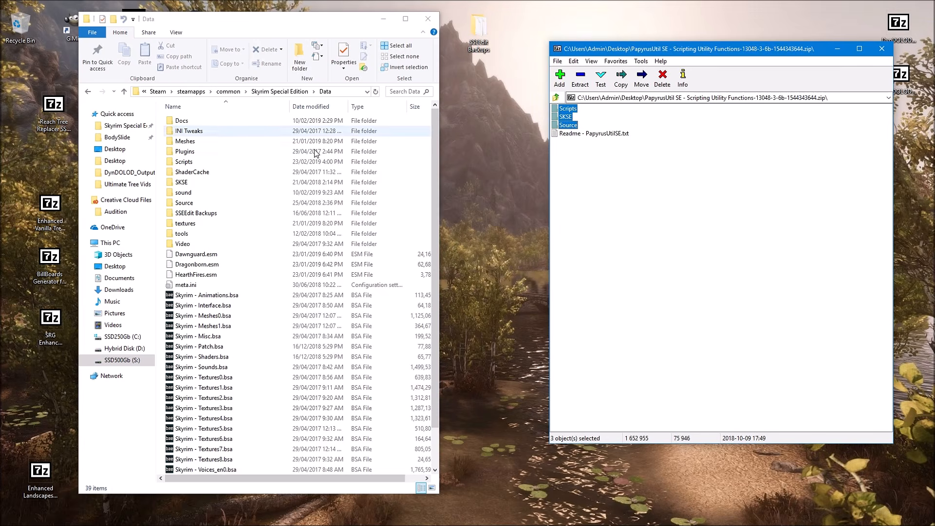
left_click(574, 110)
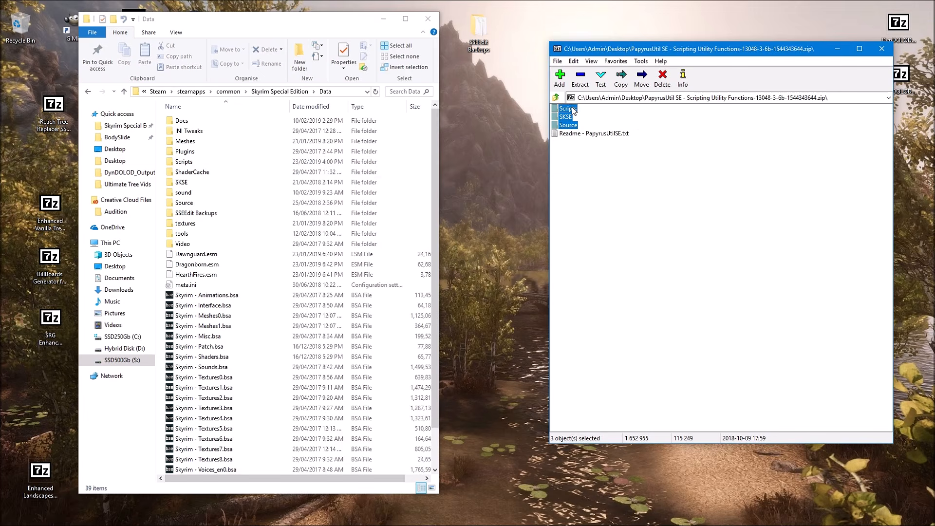
left_click_drag(574, 110, 417, 160)
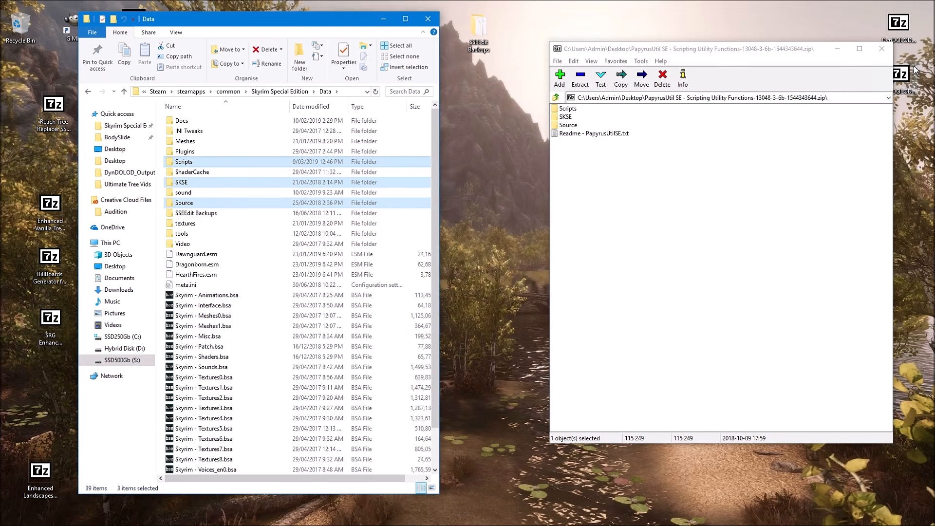
left_click(882, 49)
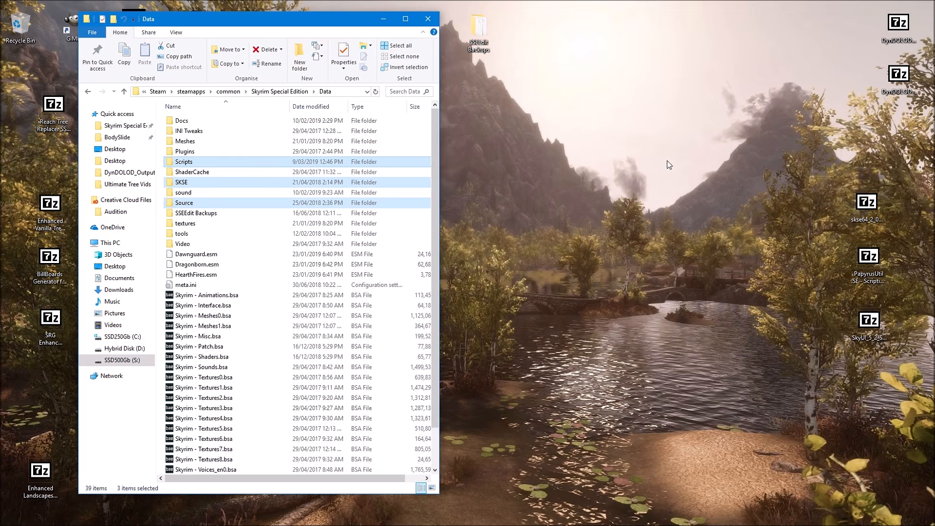
left_click(124, 91)
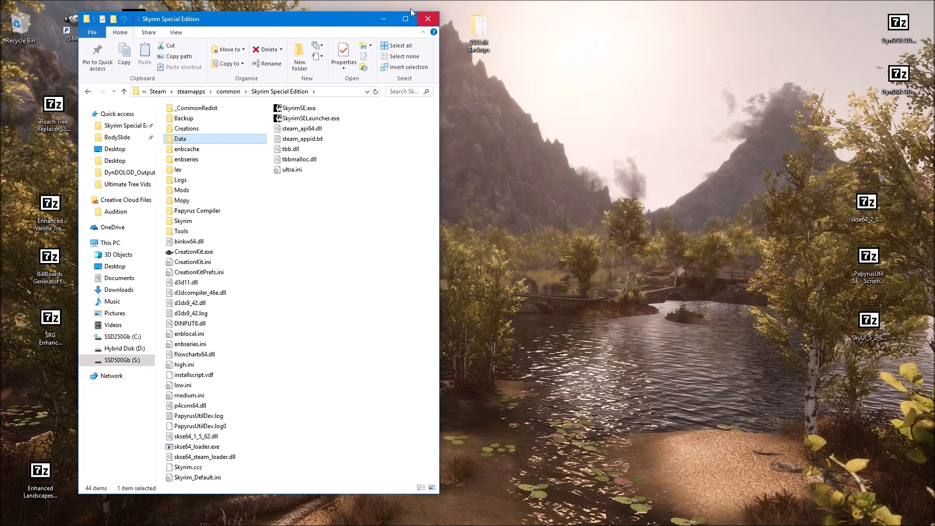
left_click(383, 19)
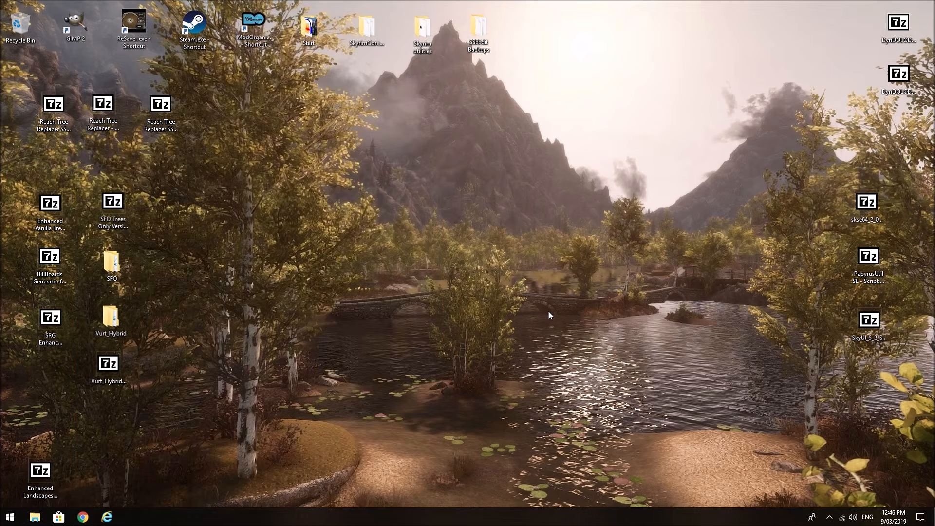
left_click(704, 290)
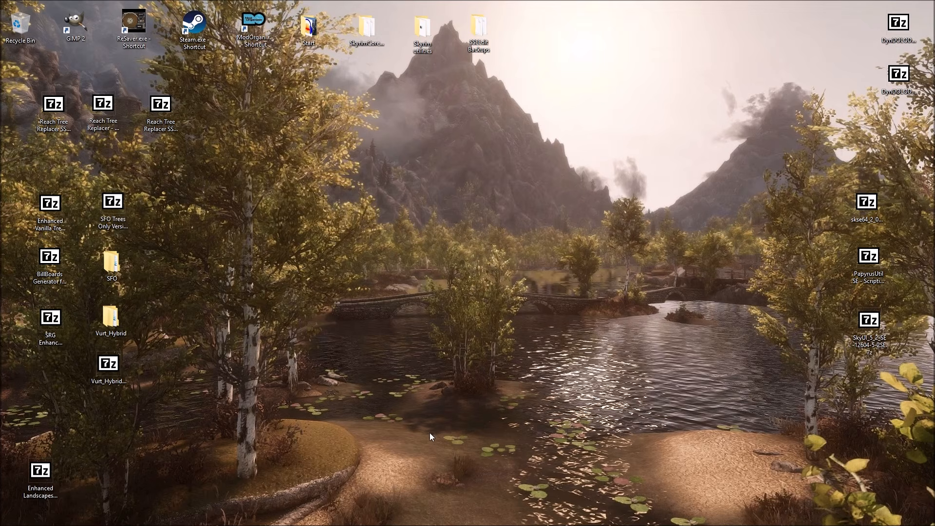
- Switch to Chrome, examine the main and old files offered on the SkyUI mod page, and close the browser
mouse_move(180, 523)
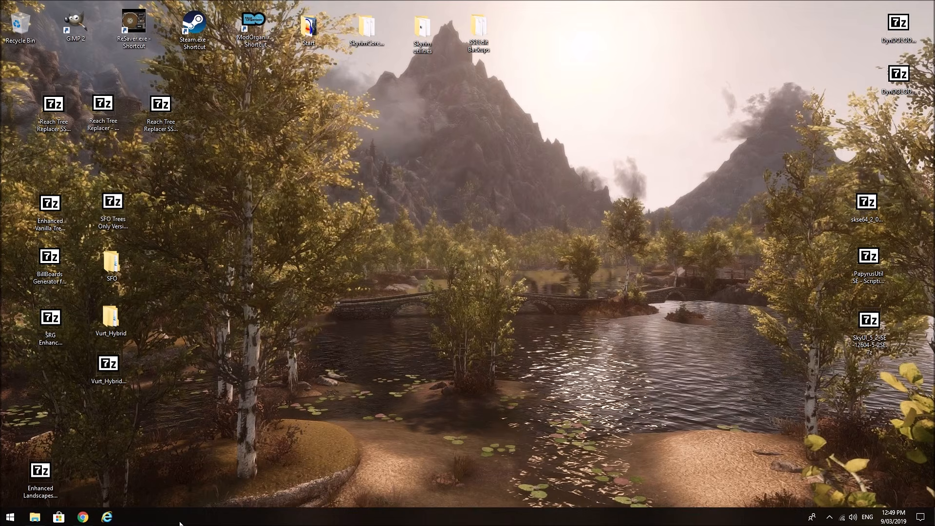
left_click(82, 517)
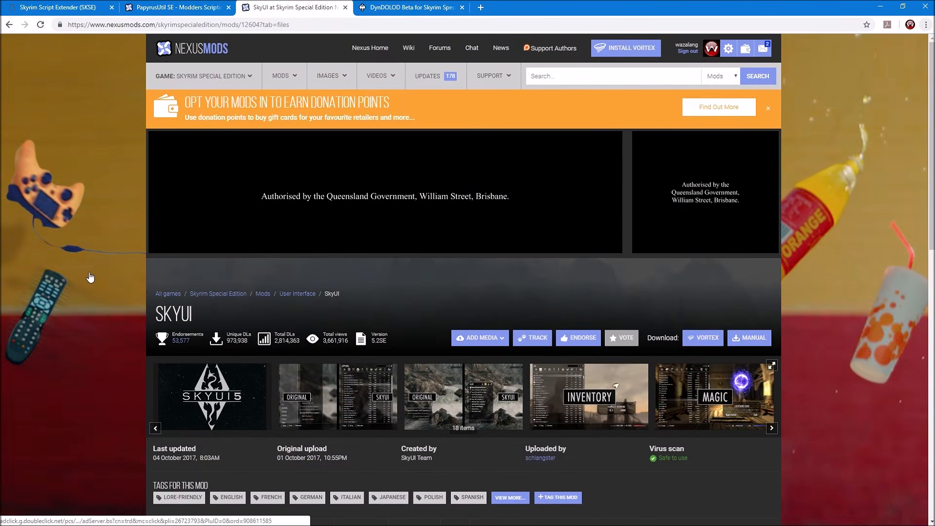
scroll(81, 248, "down", 2)
scroll(80, 248, "down", 3)
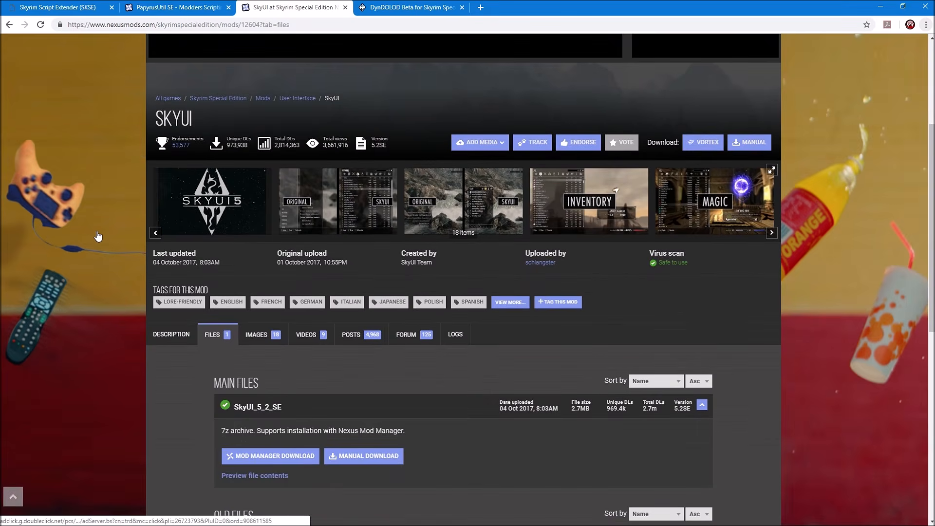
scroll(83, 157, "down", 1)
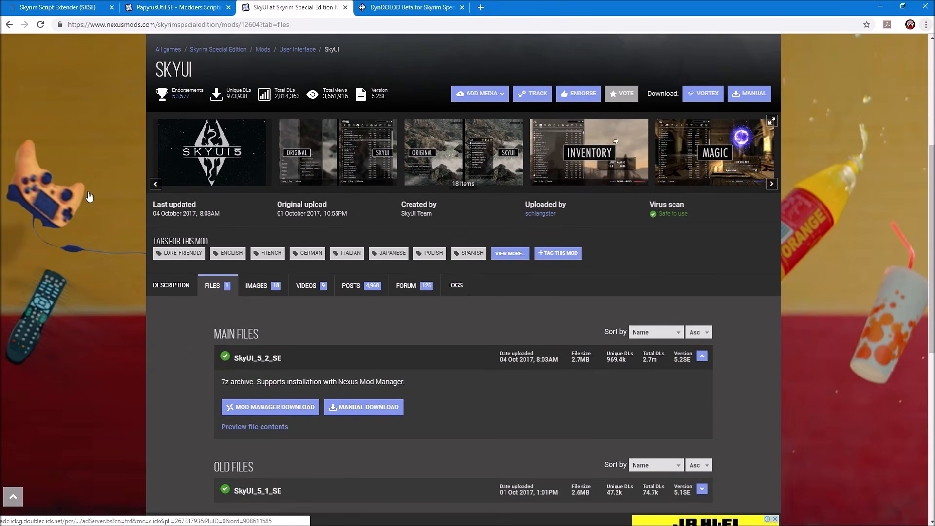
scroll(90, 196, "down", 1)
scroll(90, 196, "up", 2)
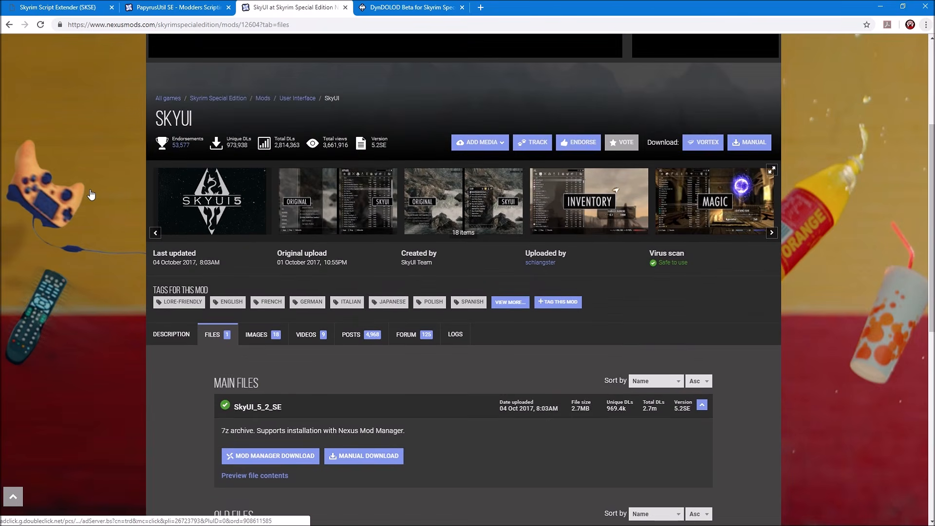
scroll(90, 196, "down", 4)
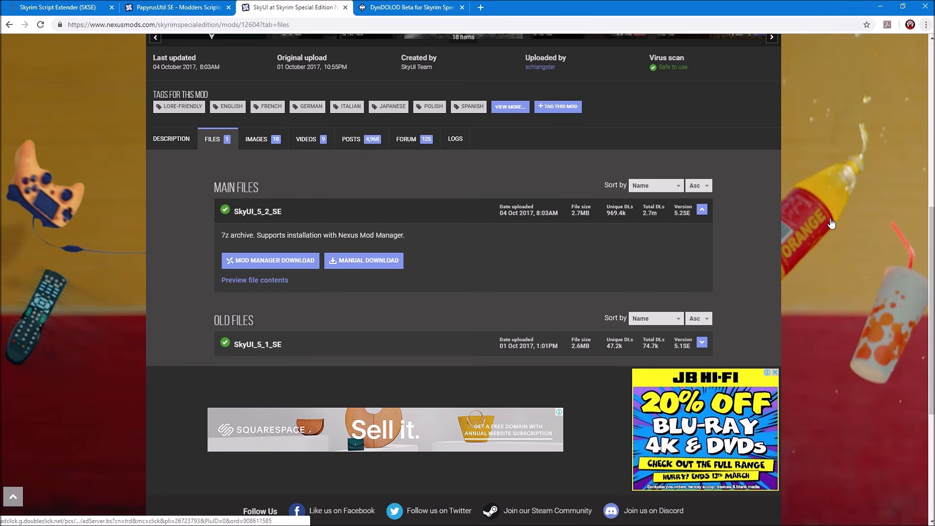
scroll(832, 224, "up", 3)
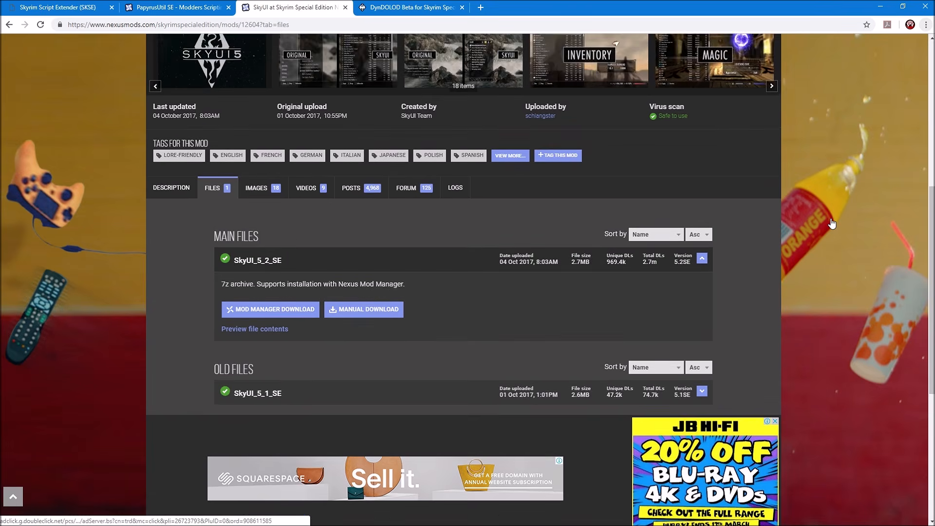
scroll(851, 223, "up", 2)
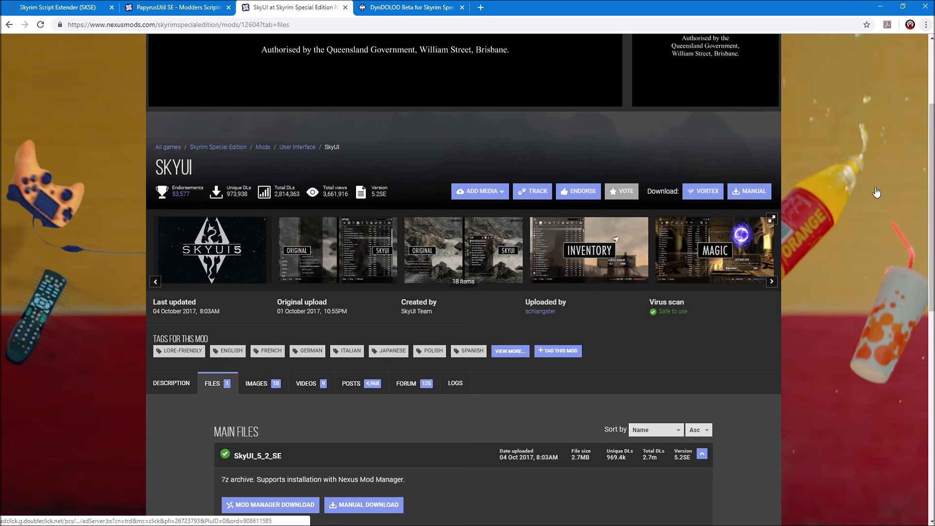
scroll(842, 175, "down", 2)
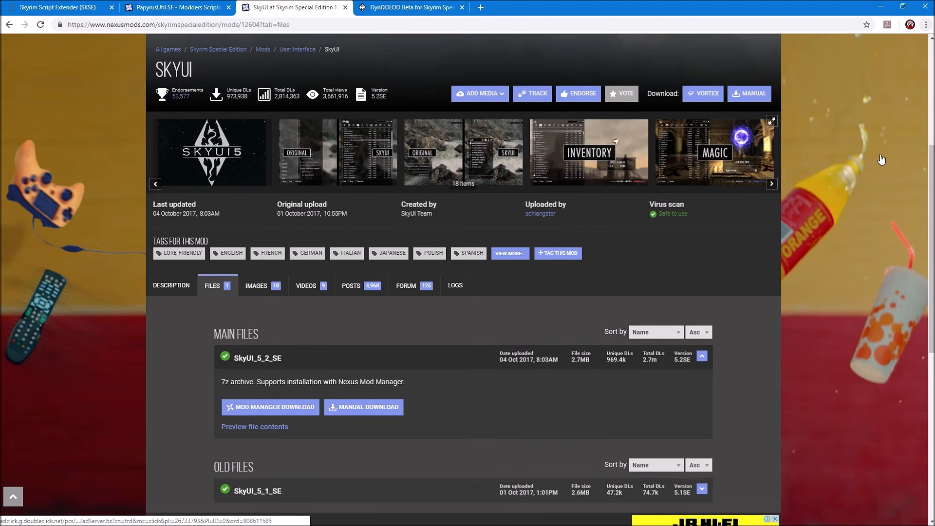
scroll(881, 160, "up", 5)
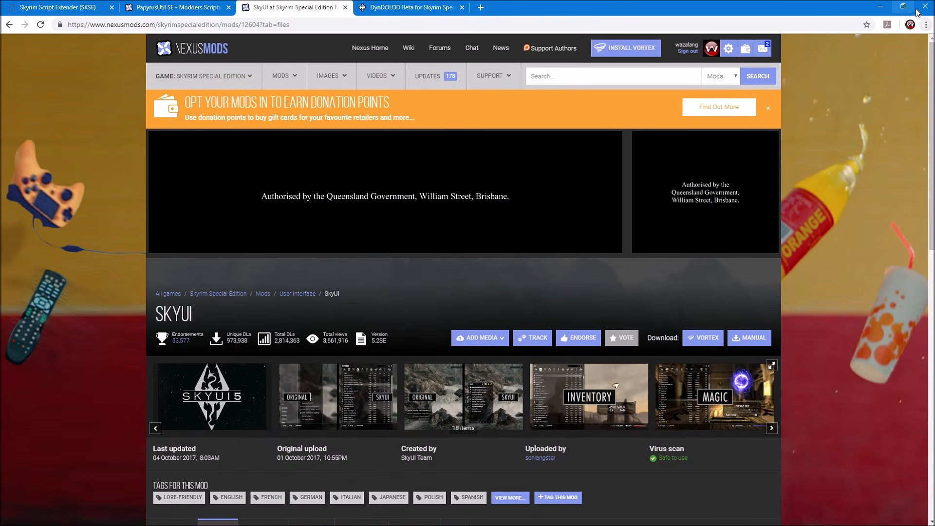
left_click(924, 8)
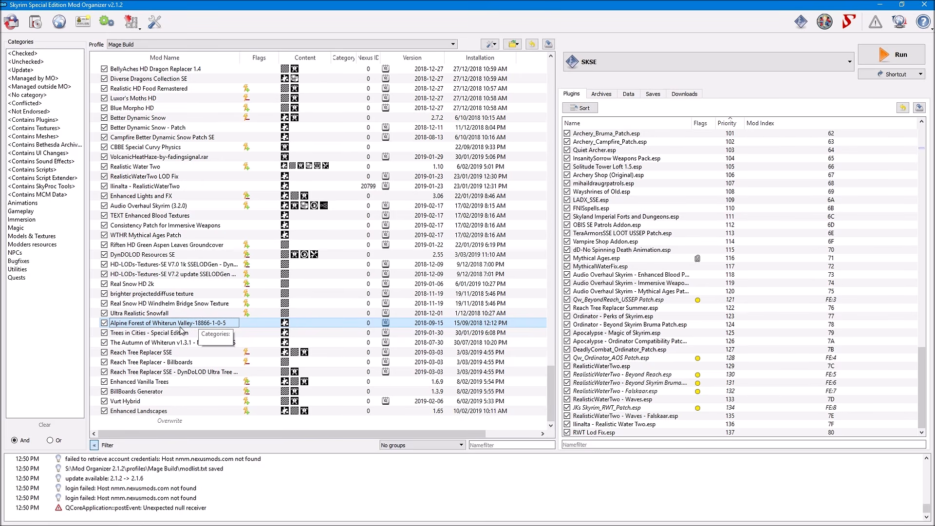
- Point out the Trees in Cities, The Autumn of Whiterun and Alpine Forest of Whiterun Valley entries in the mod list, and minimize Mod Organizer
left_click(162, 333)
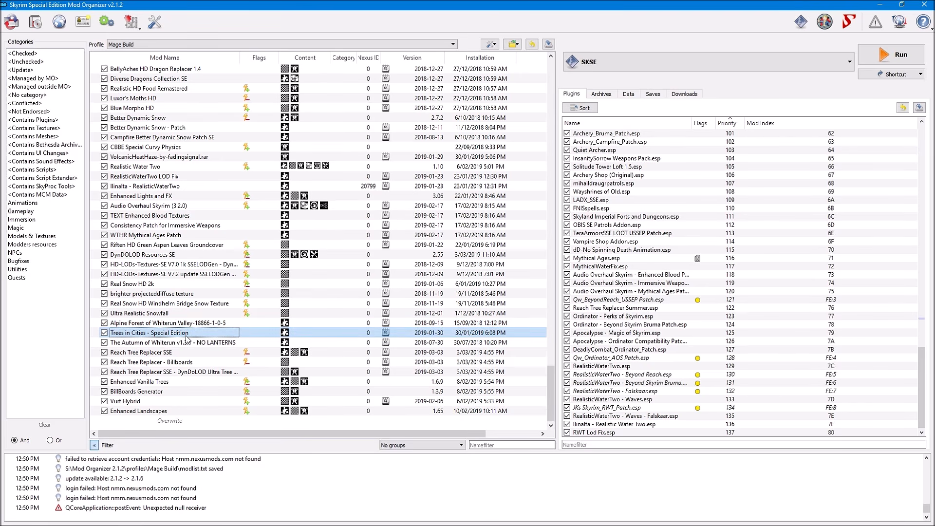
left_click(162, 343)
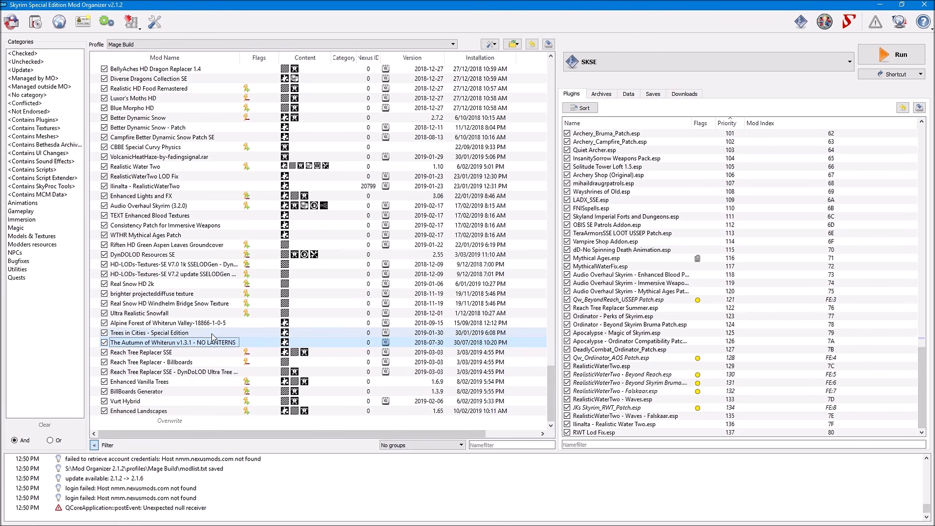
left_click(190, 324)
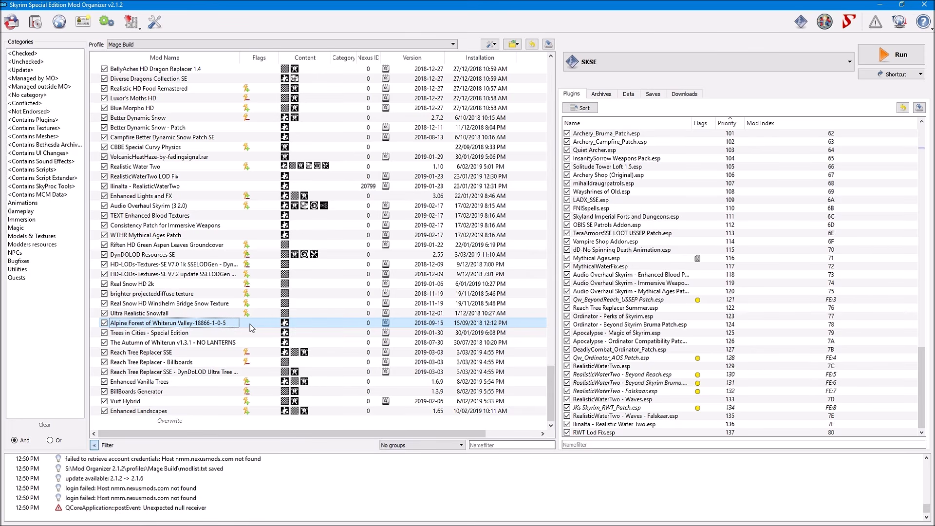
left_click(880, 5)
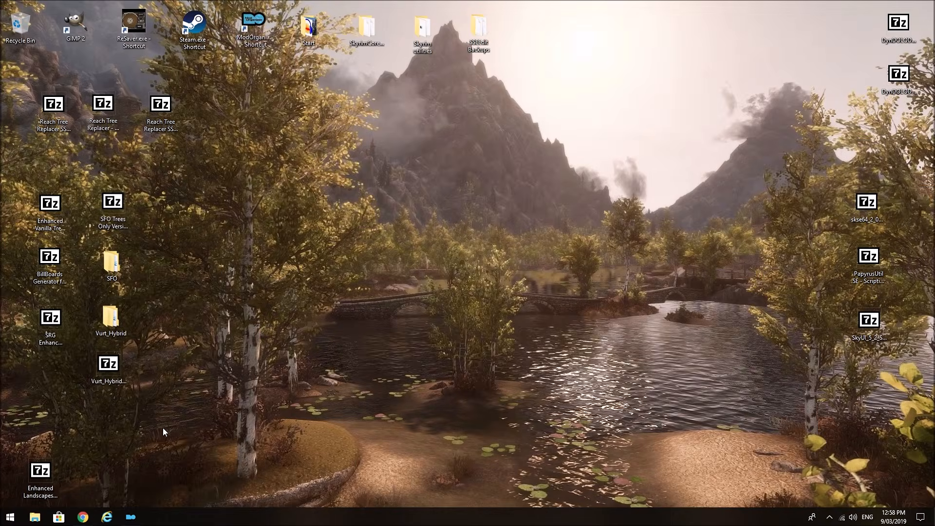
- Switch to Chrome and examine the screenshots and main file on the Alpine Forest of Whiterun Valley mod page, and minimize the browser
left_click(83, 518)
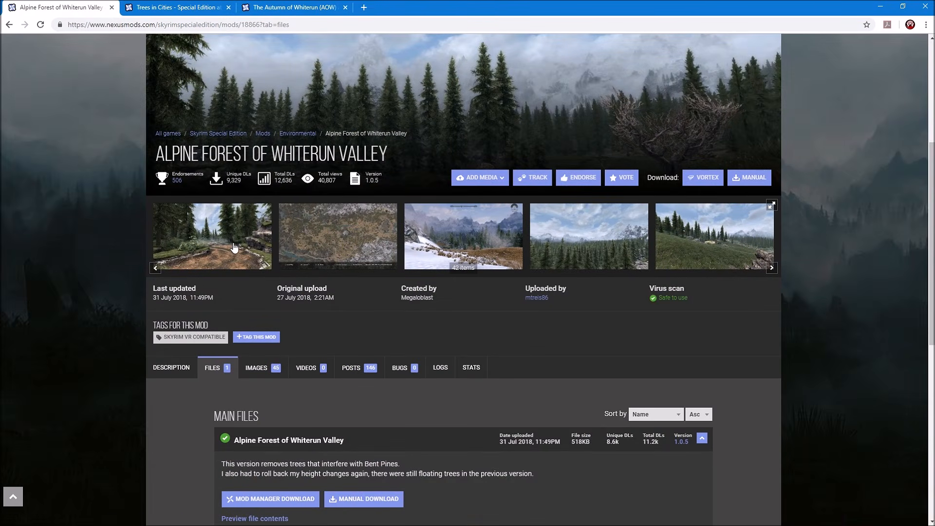
left_click(594, 244)
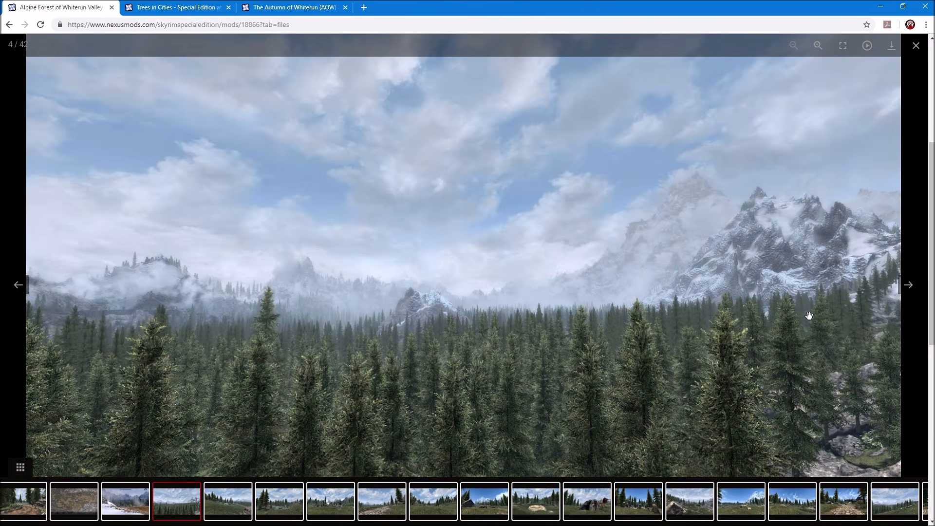
left_click(910, 287)
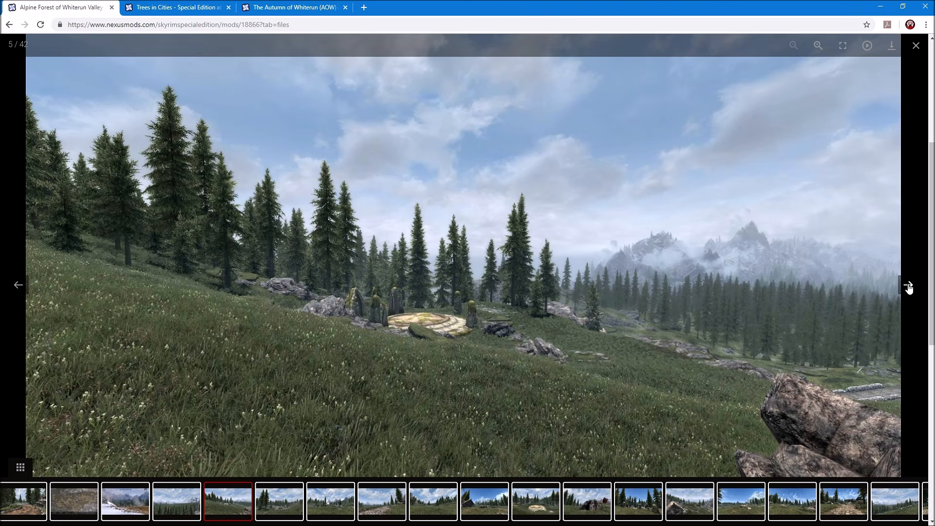
left_click(910, 288)
left_click(916, 47)
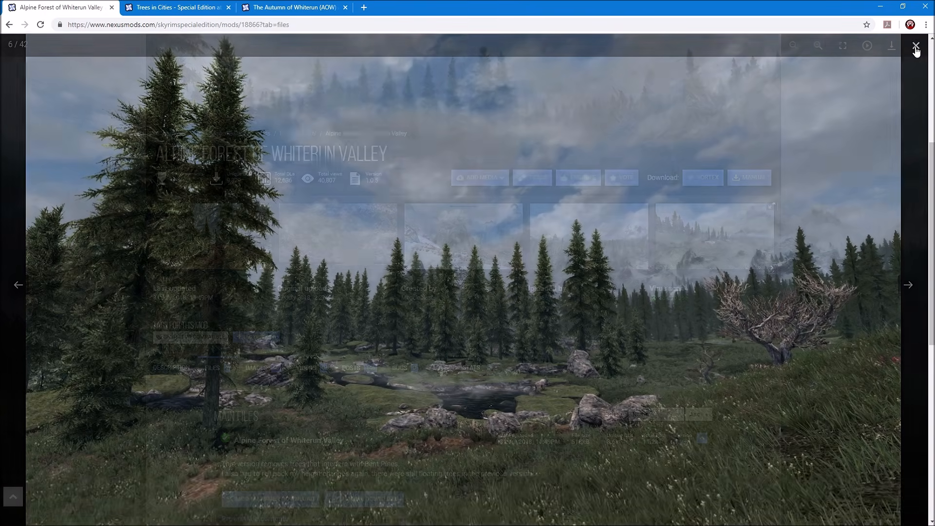
scroll(680, 367, "down", 3)
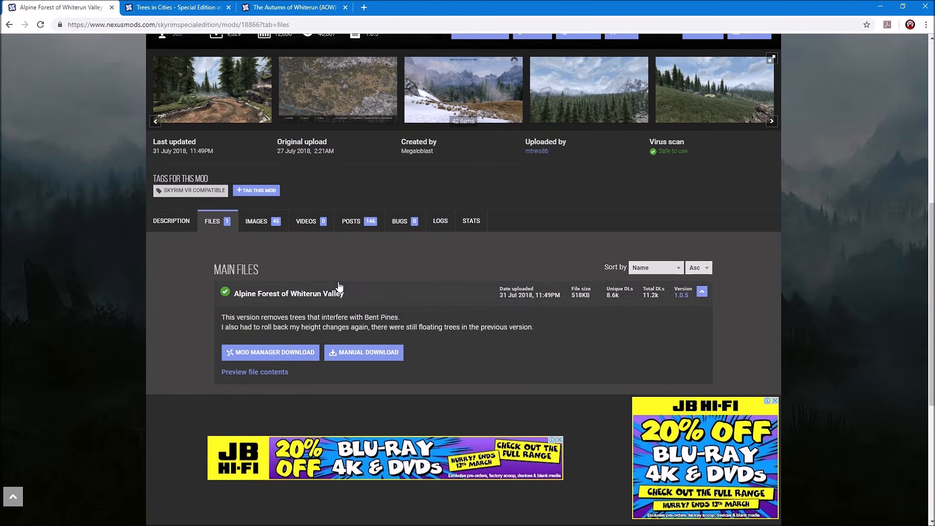
left_click(283, 353)
left_click(880, 7)
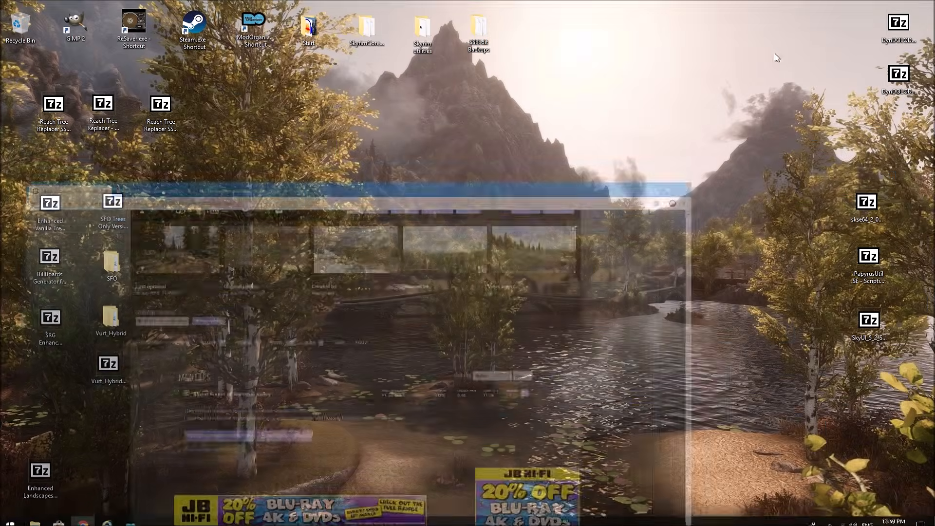
- Switch to Mod Organizer, highlight the Trees in Cities - Special Edition entry in the mod list, and minimize the window
left_click(129, 517)
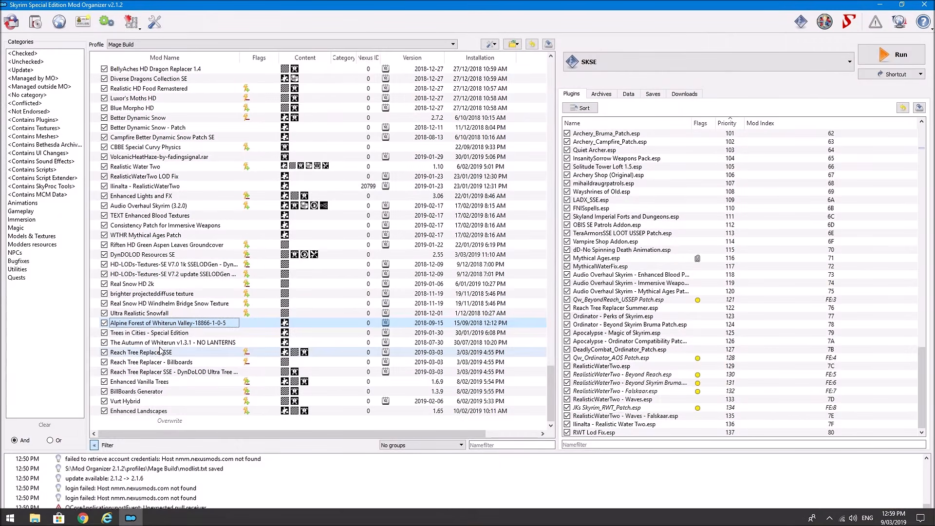
left_click(152, 334)
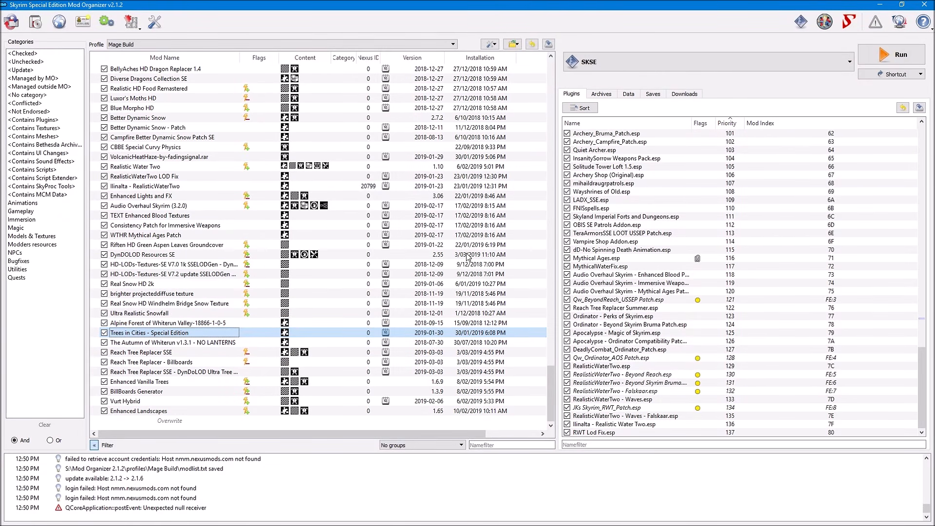
left_click(881, 5)
- Switch to Chrome and read the description of the Trees in Cities - Special Edition mod, including the covered cities and compatibility notes
left_click(83, 517)
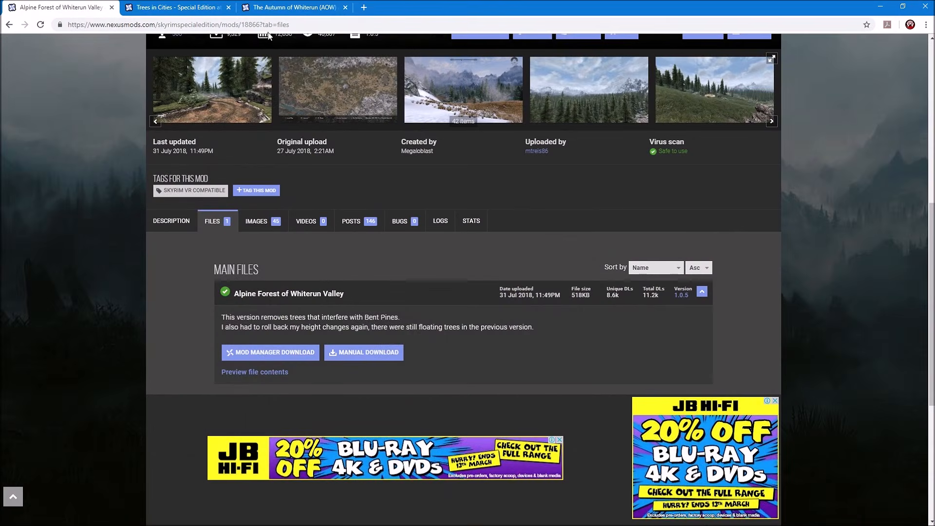
left_click(183, 7)
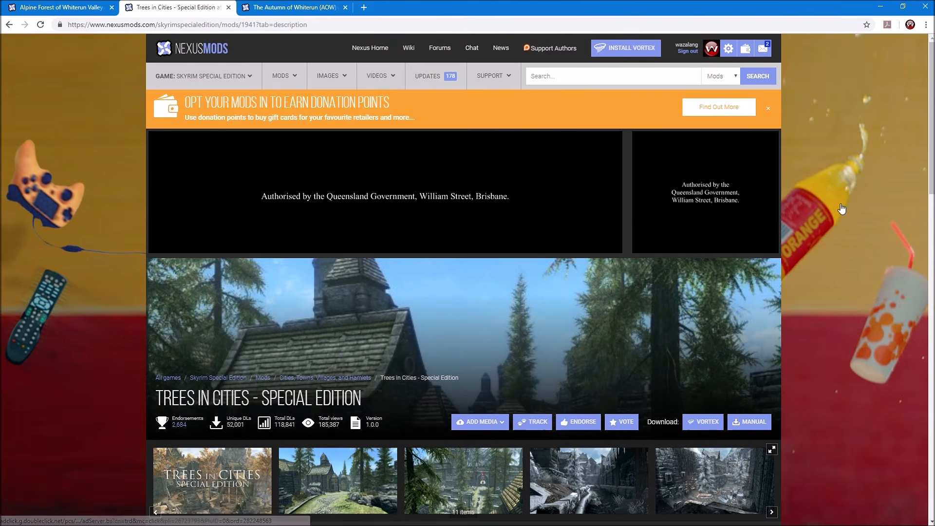
scroll(847, 212, "down", 5)
scroll(850, 211, "down", 1)
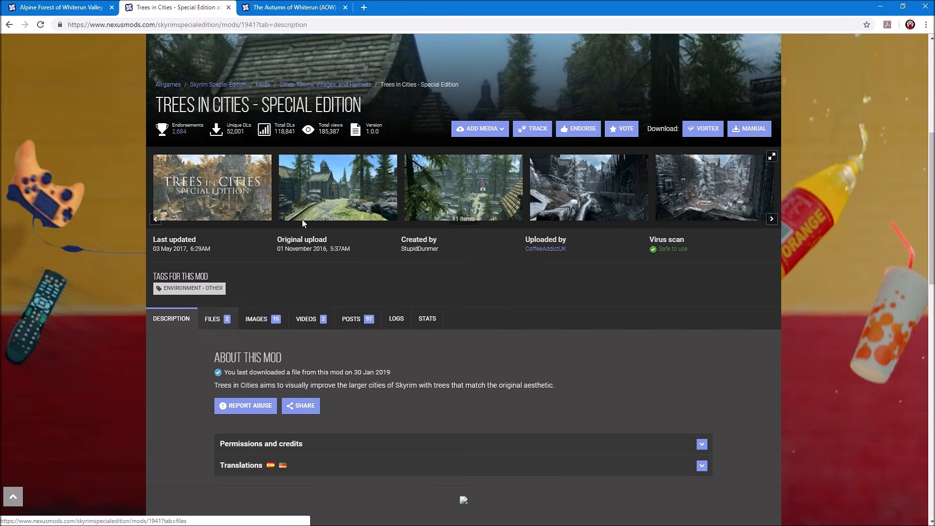
scroll(342, 407, "down", 1)
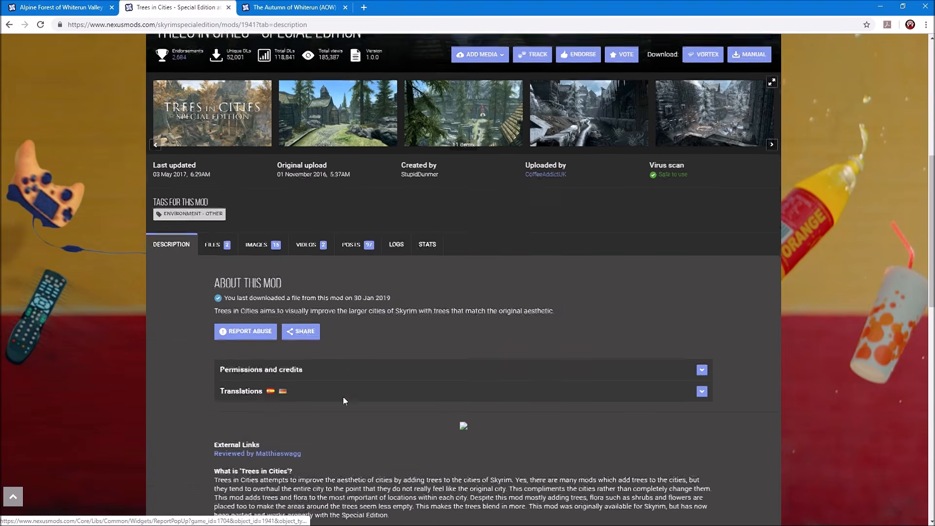
scroll(342, 407, "down", 6)
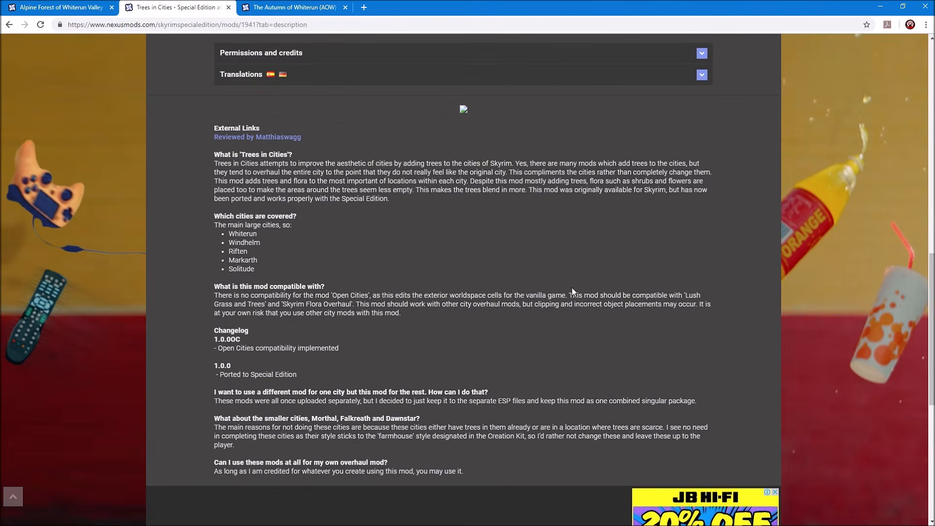
scroll(566, 266, "down", 2)
scroll(342, 307, "up", 2)
scroll(520, 265, "up", 4)
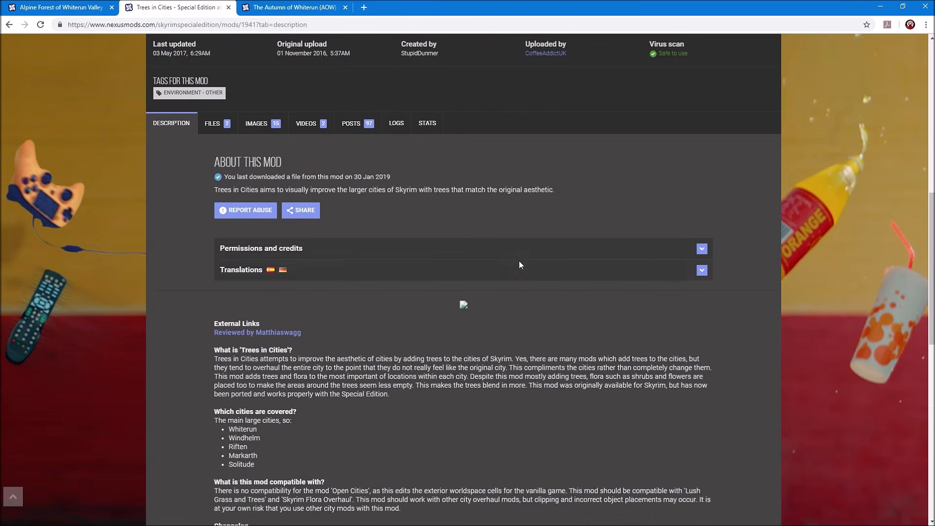
- Examine the main files offered on the Trees in Cities - Special Edition mod page, and minimize the browser
scroll(519, 264, "up", 3)
left_click(212, 270)
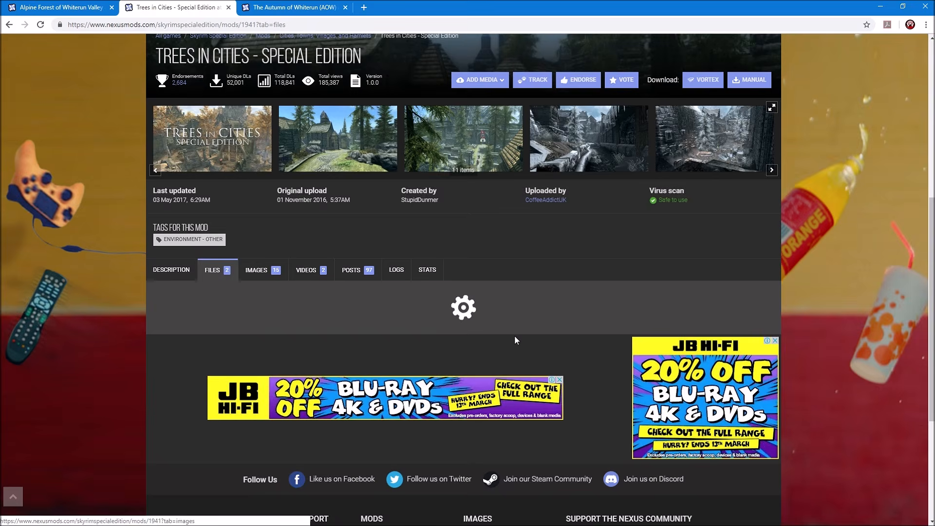
scroll(645, 285, "down", 4)
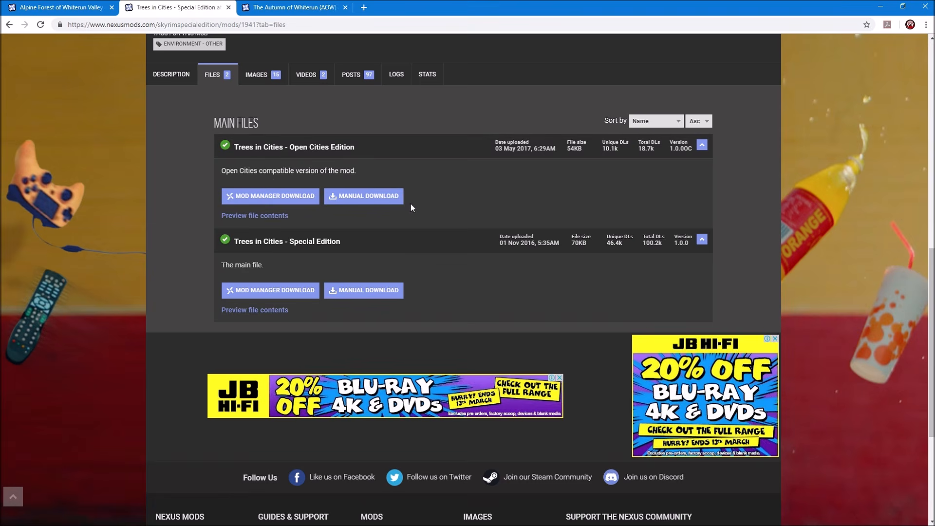
scroll(484, 229, "down", 2)
scroll(463, 194, "up", 2)
scroll(591, 296, "up", 5)
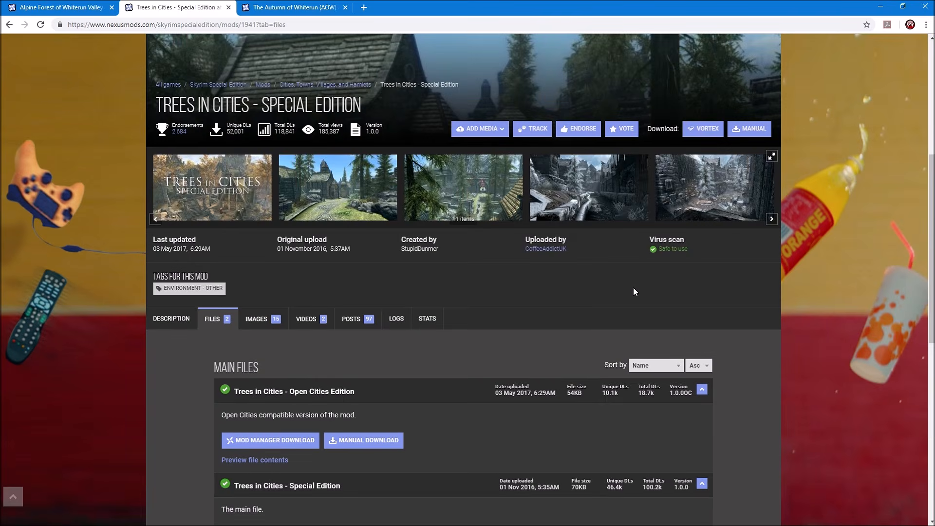
scroll(632, 291, "up", 2)
scroll(779, 281, "up", 2)
left_click(880, 7)
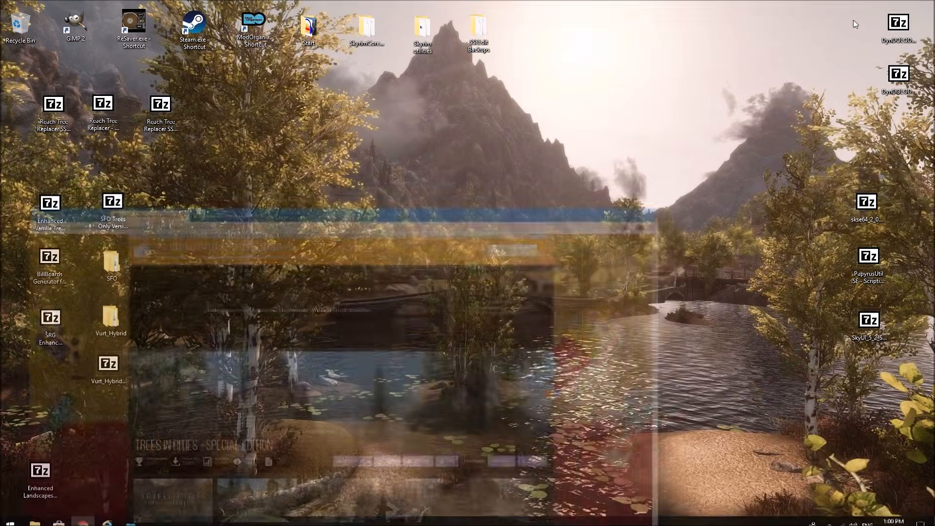
- Switch to Mod Organizer, highlight The Autumn of Whiterun v1.3.1 - NO LANTERNS entry in the mod list, and minimize the window
mouse_move(85, 519)
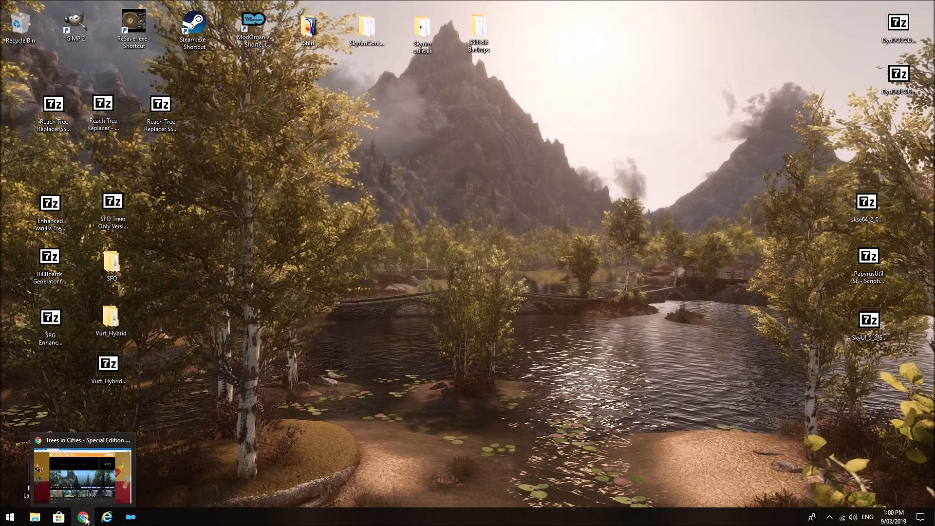
left_click(130, 517)
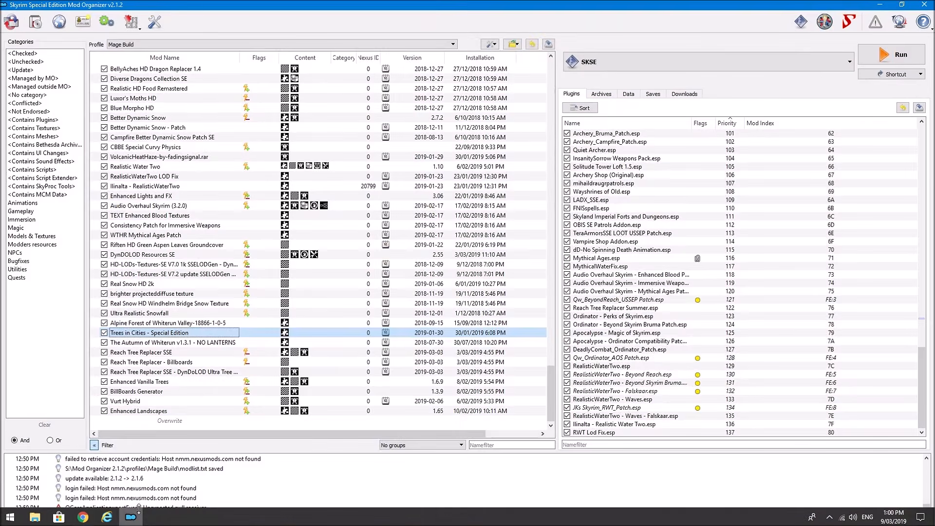
left_click(173, 343)
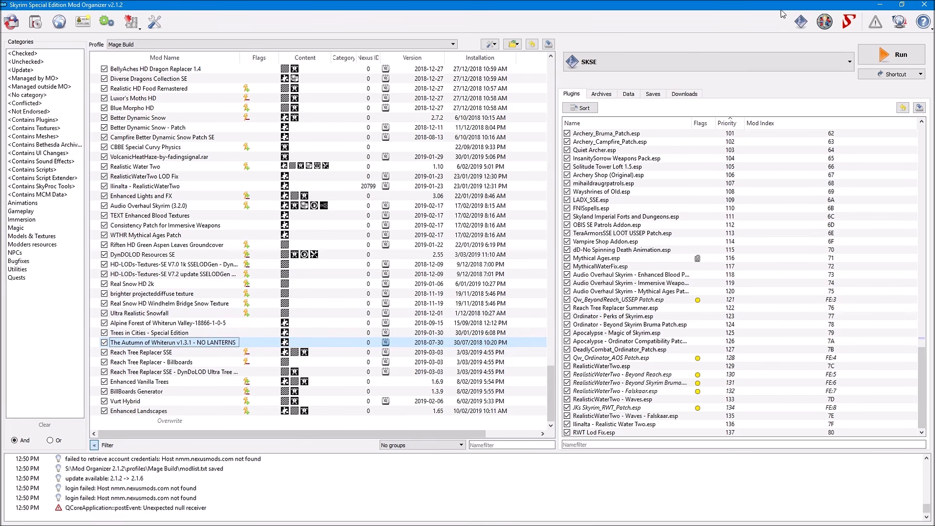
left_click(880, 5)
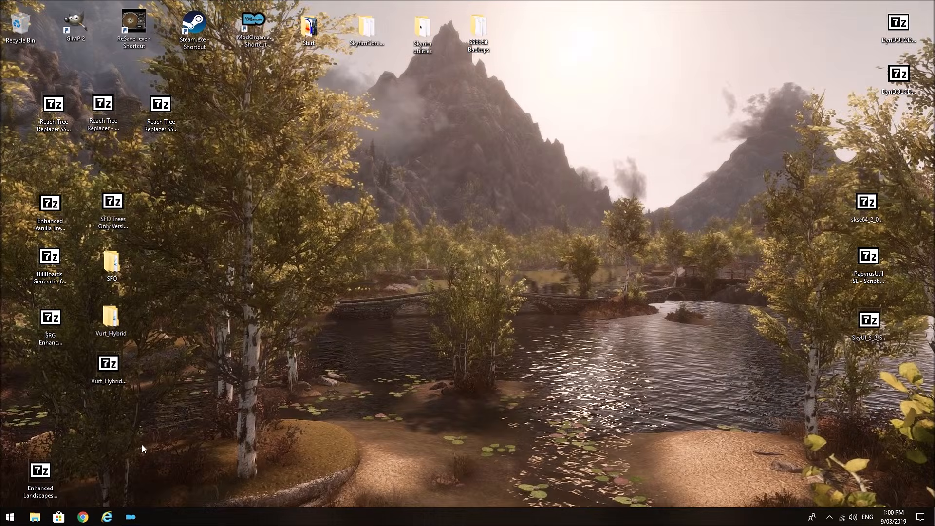
- Switch to Chrome and view the first six screenshots in the gallery of The Autumn of Whiterun (AOW) mod page
left_click(82, 518)
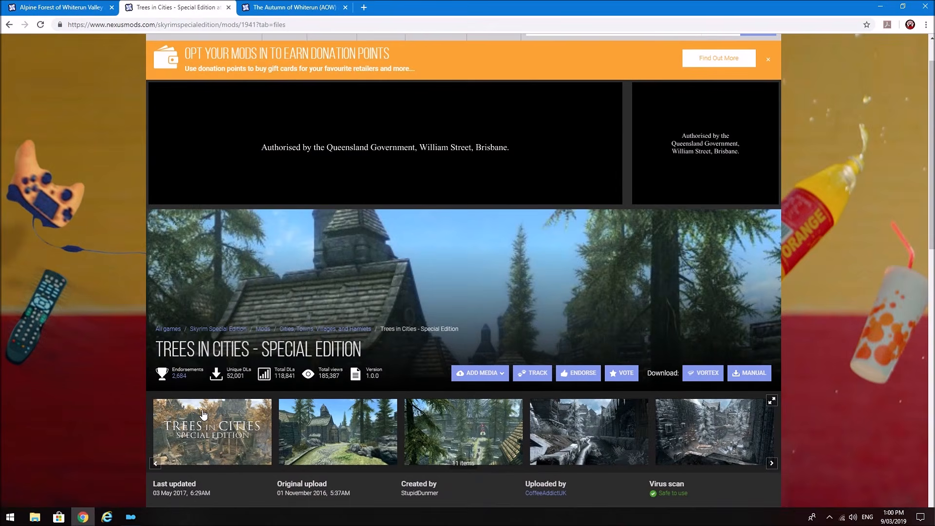
left_click(292, 8)
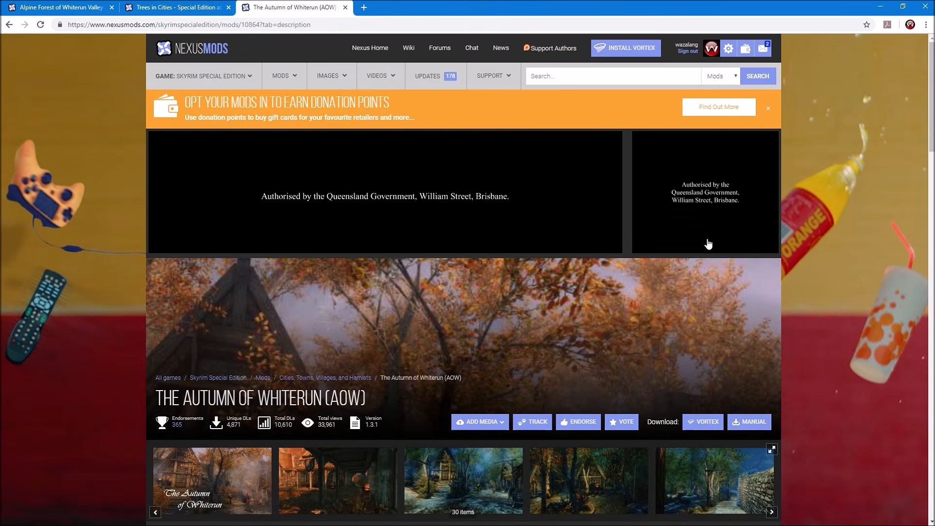
scroll(828, 212, "down", 6)
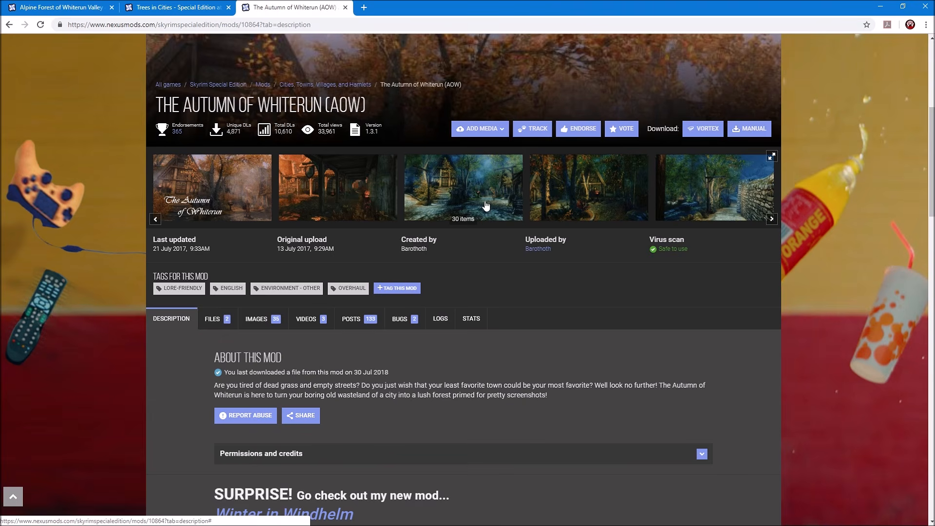
left_click(238, 184)
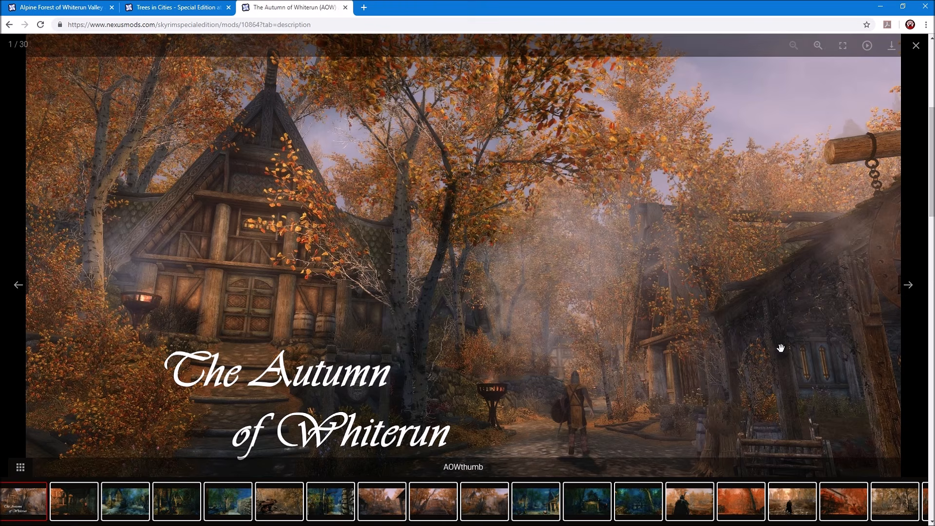
left_click(909, 286)
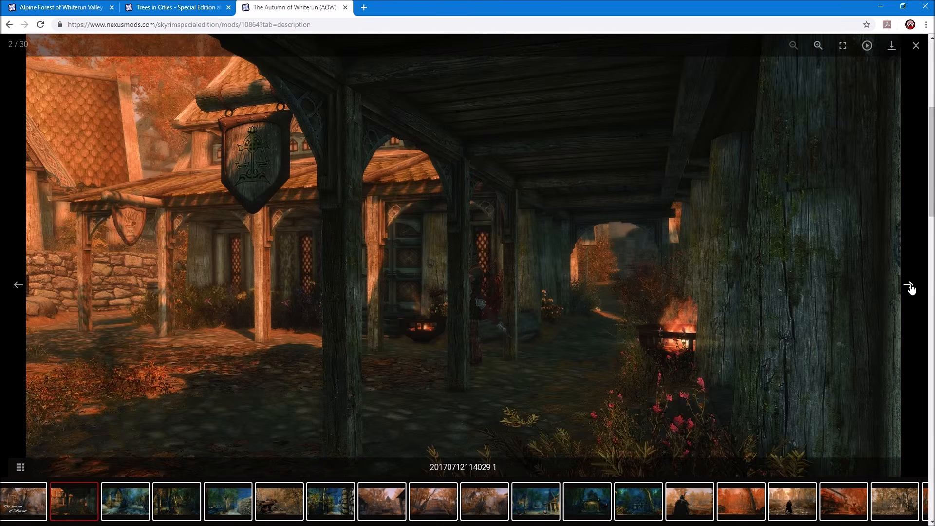
left_click(908, 286)
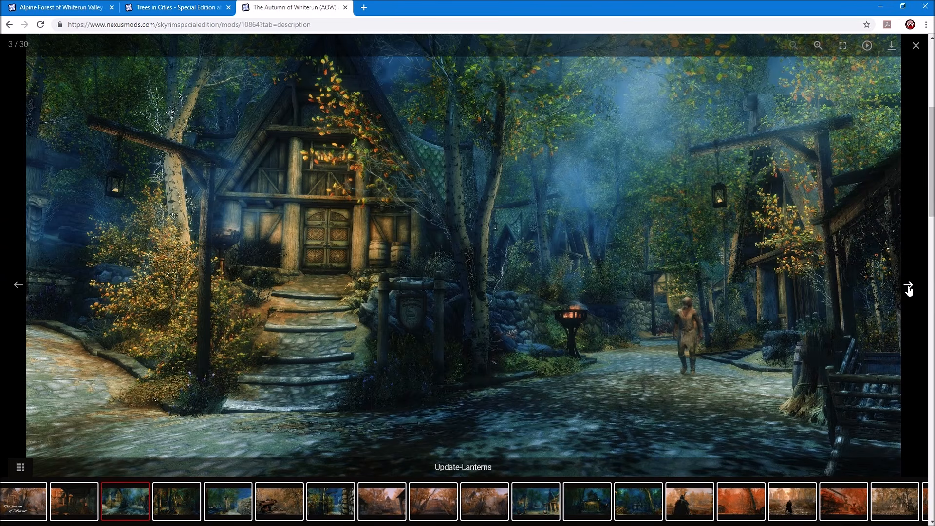
left_click(908, 287)
left_click(909, 287)
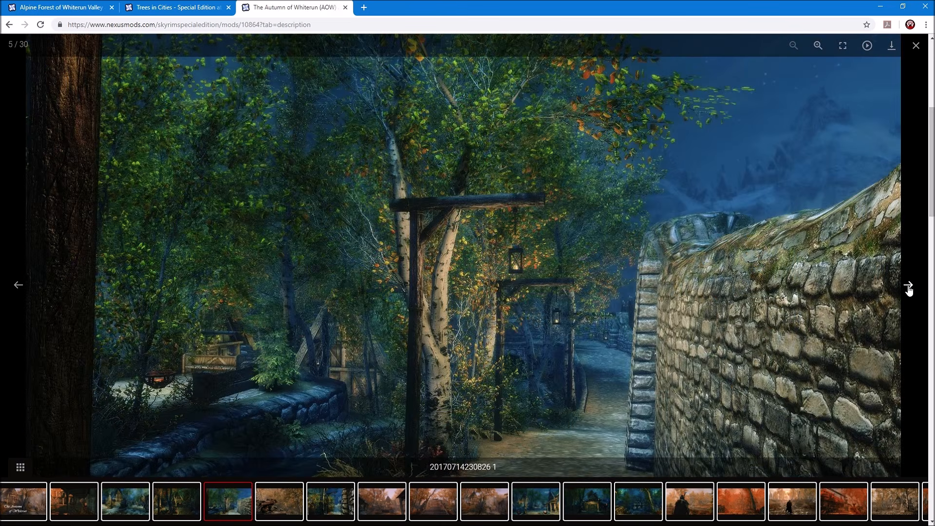
left_click(908, 287)
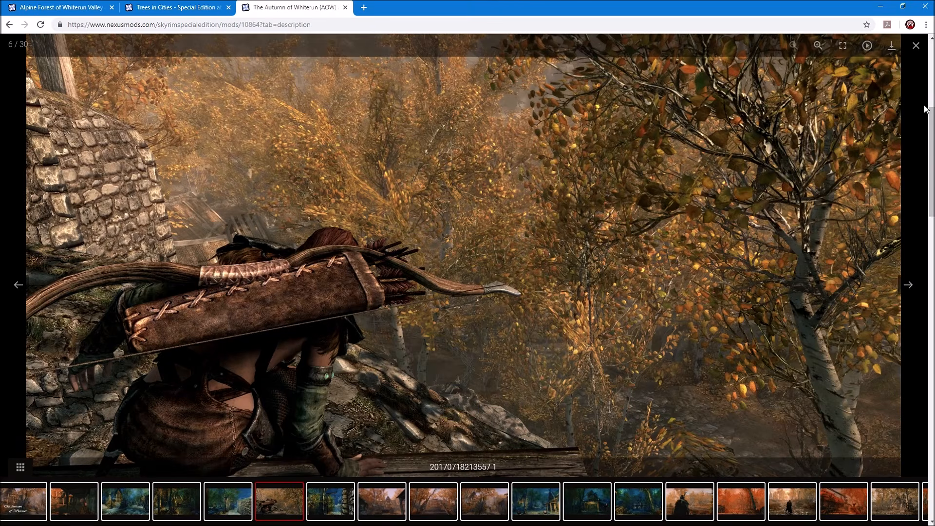
left_click(915, 47)
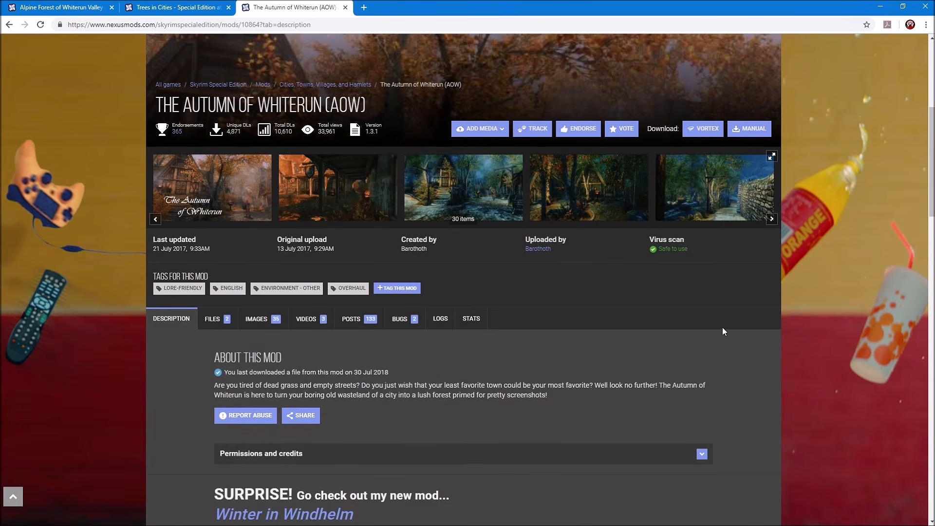
- Examine the description and the main, optional and old files of The Autumn of Whiterun mod, and close the browser
scroll(722, 327, "down", 7)
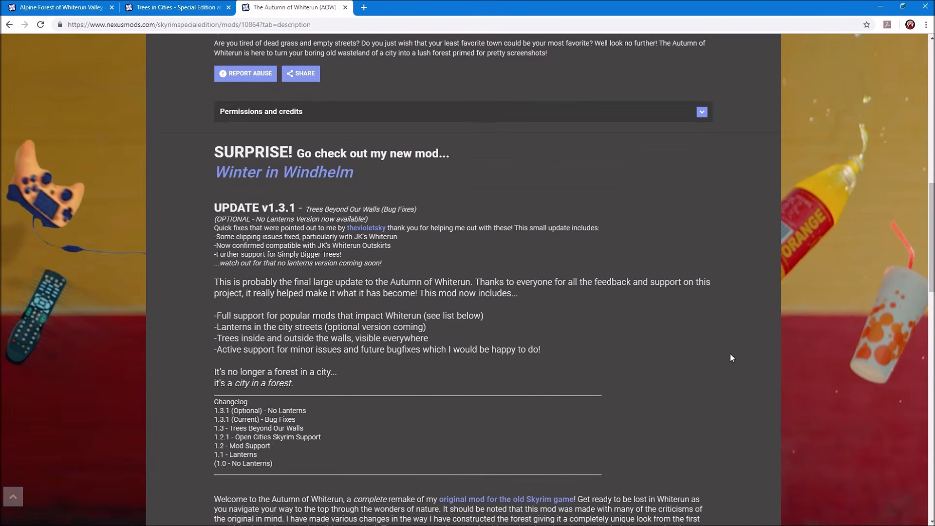
scroll(729, 353, "up", 6)
left_click(214, 270)
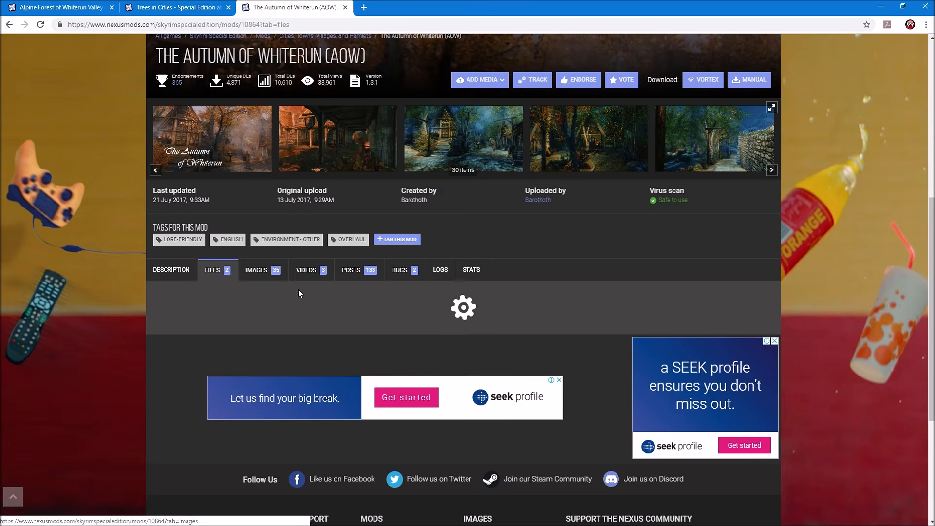
scroll(728, 262, "down", 2)
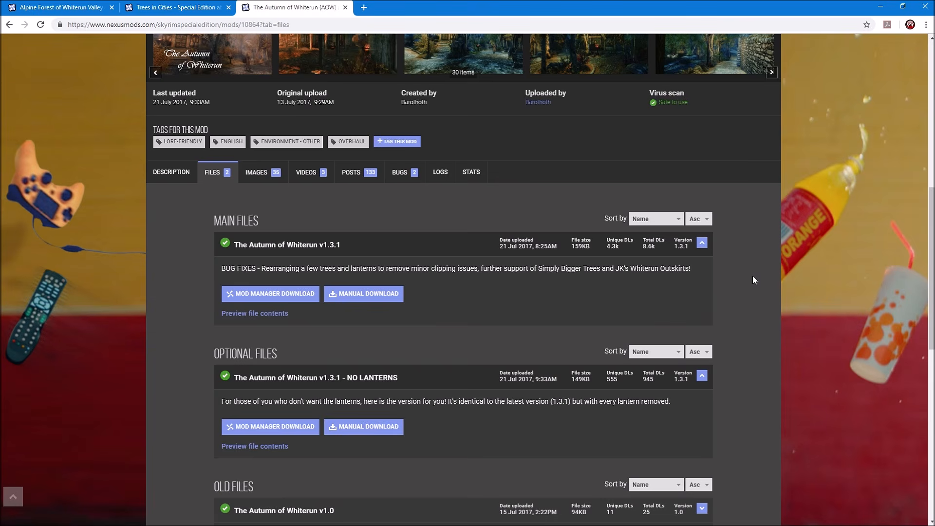
scroll(753, 276, "down", 3)
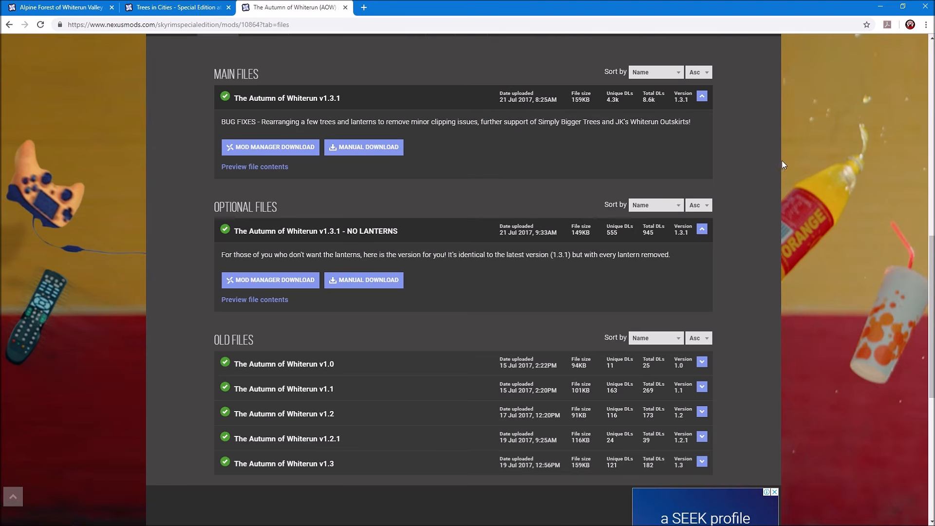
scroll(735, 190, "down", 1)
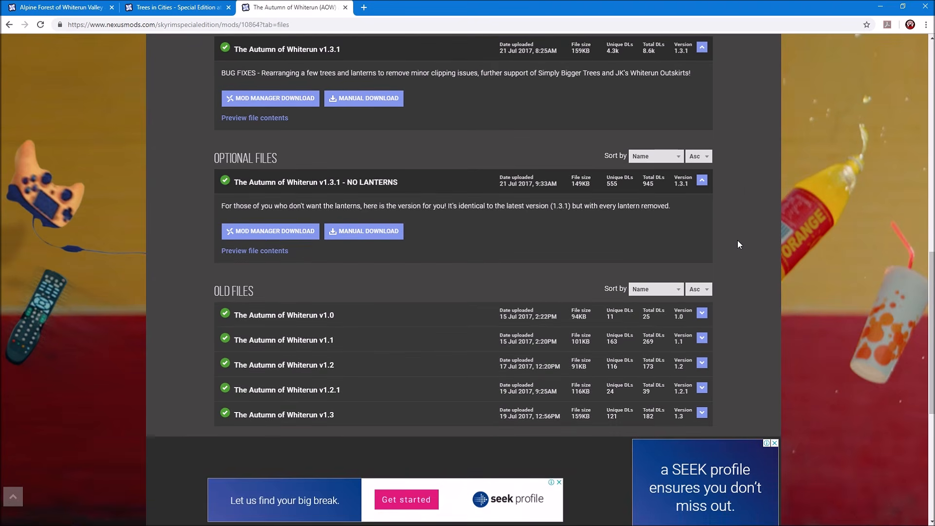
scroll(737, 244, "up", 4)
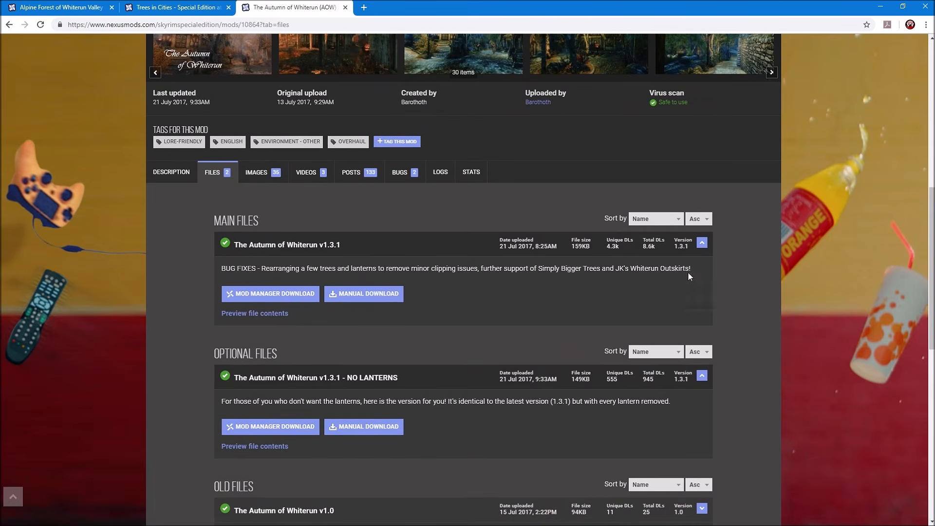
scroll(769, 321, "up", 8)
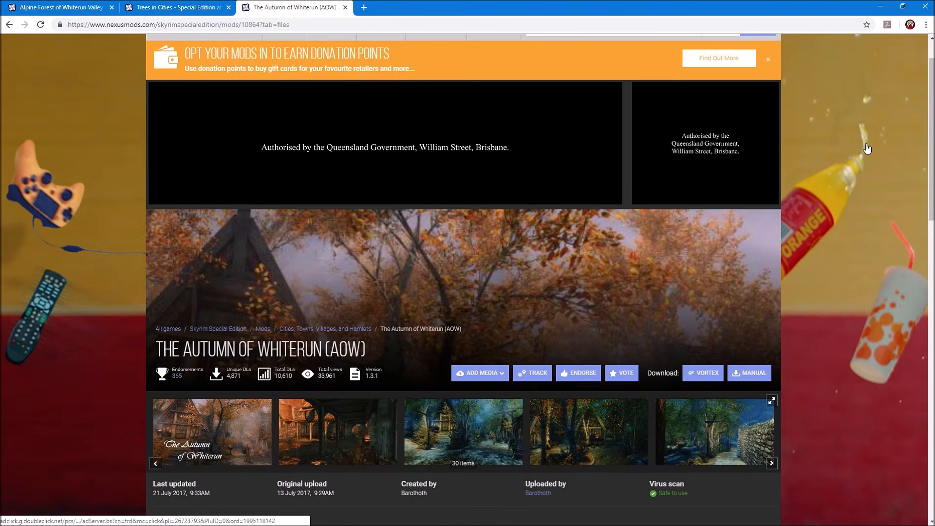
scroll(869, 144, "up", 1)
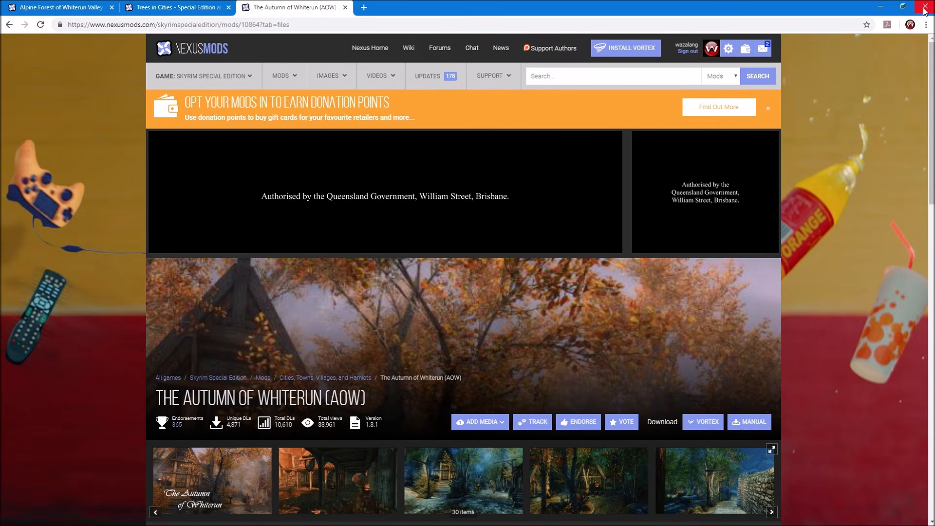
left_click(924, 8)
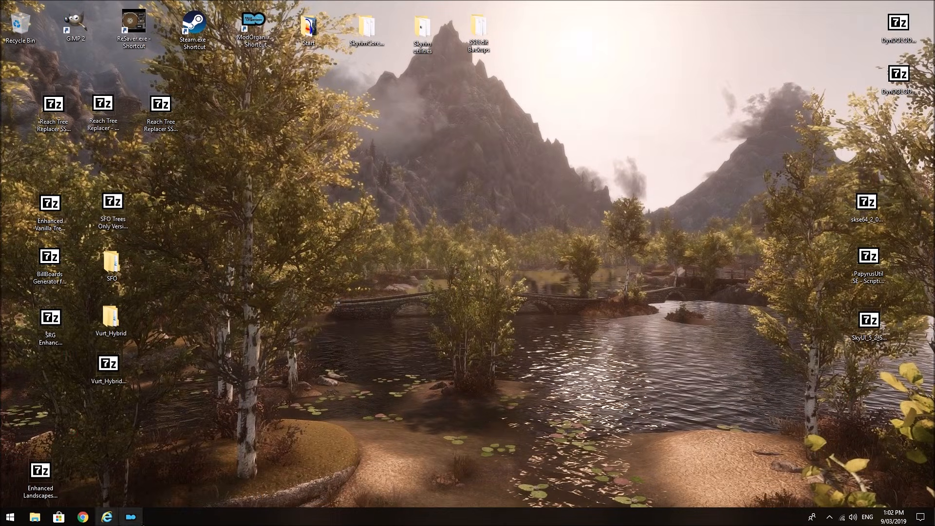
- Switch to Mod Organizer and bring the Mage Build profile's mod list back on screen
left_click(131, 517)
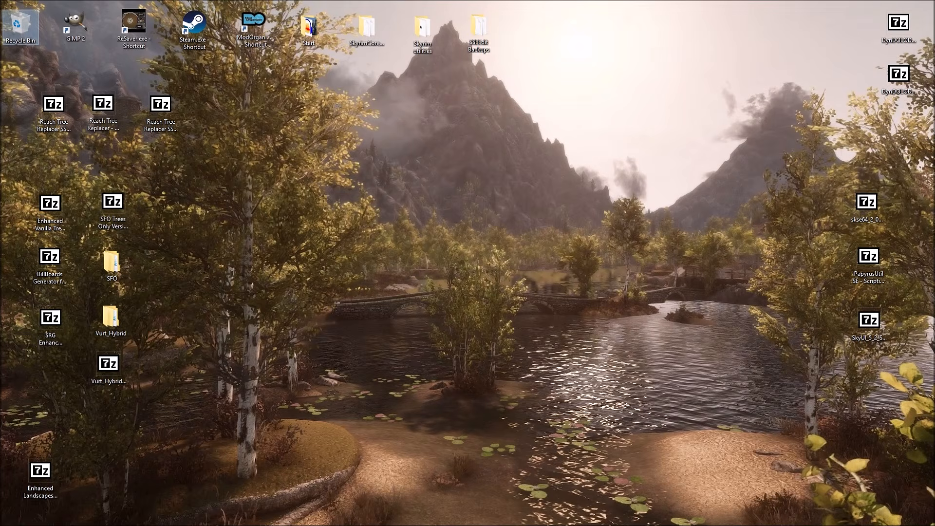
mouse_move(130, 525)
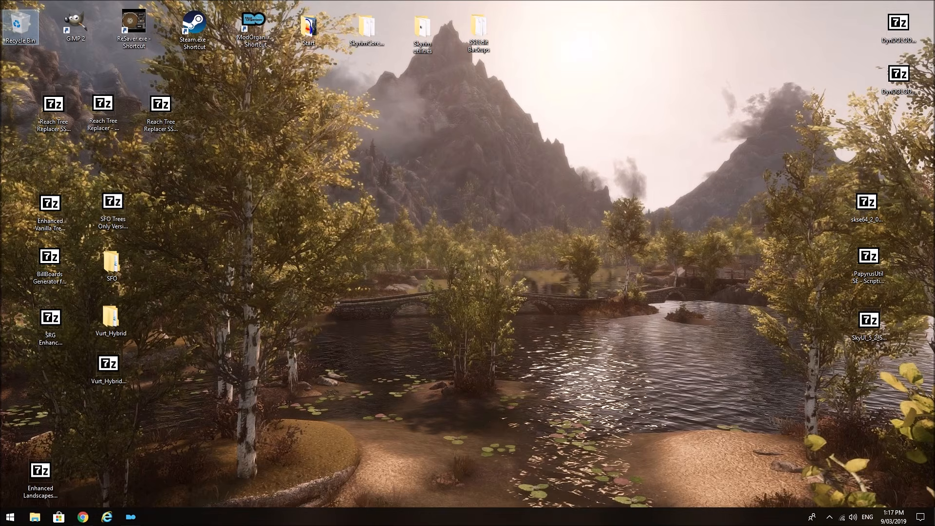
left_click(130, 517)
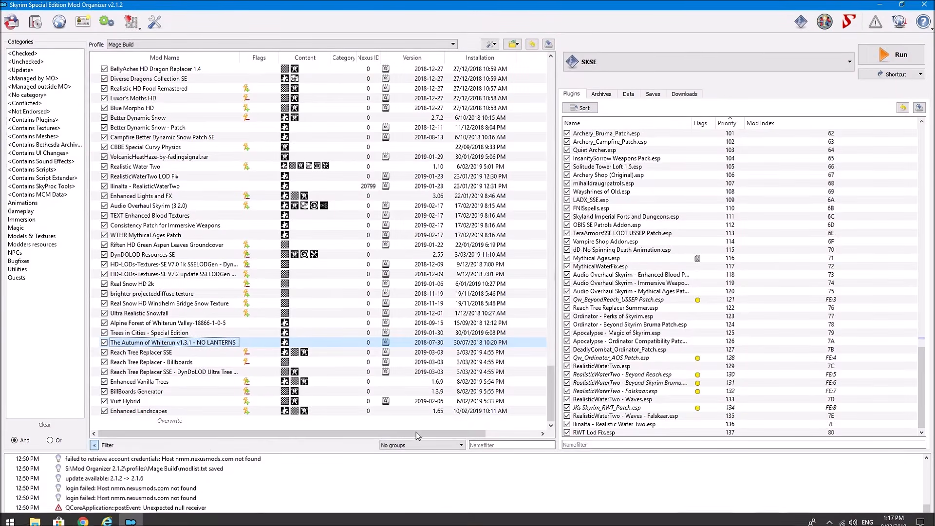
- Highlight the Reach Tree Replacer SSE, Billboards and DynDOLOD Ultra Tree entries in the mod list, and minimize the window
left_click(203, 354)
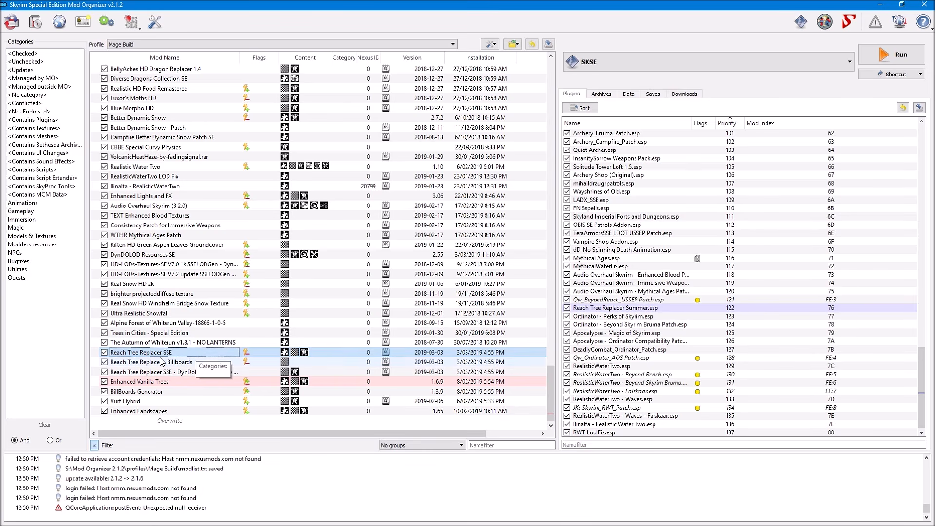
left_click(141, 364)
left_click(141, 373)
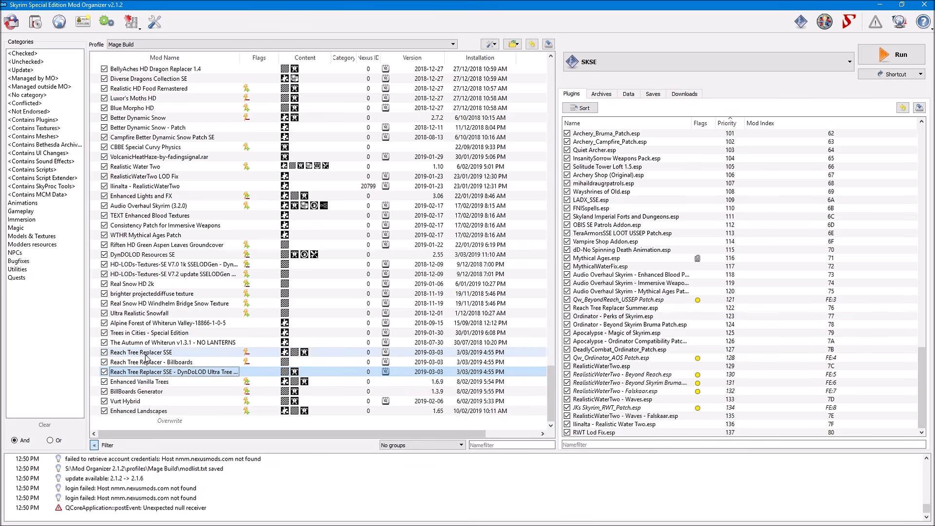
left_click(144, 352)
left_click(878, 5)
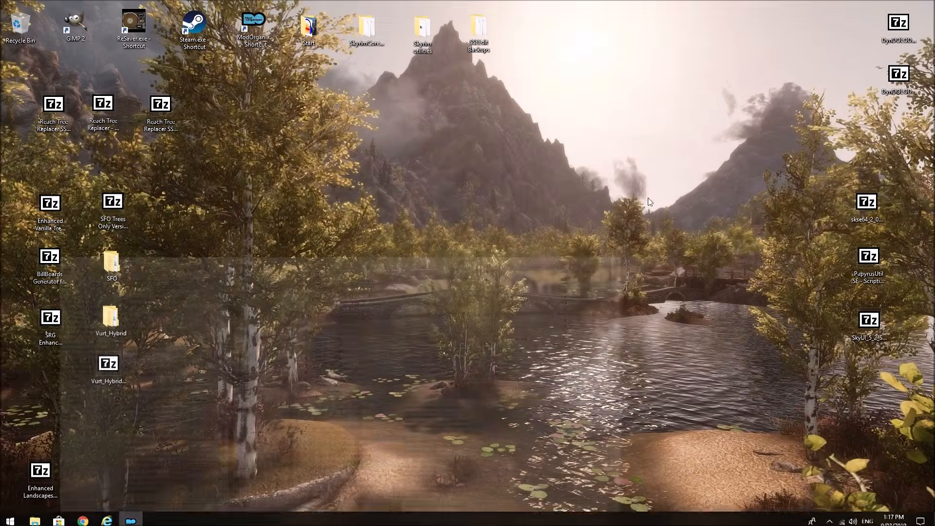
- Switch to Chrome and read through the description, installation and notes sections of the Reach Tree Replacer SSE mod page
left_click(83, 517)
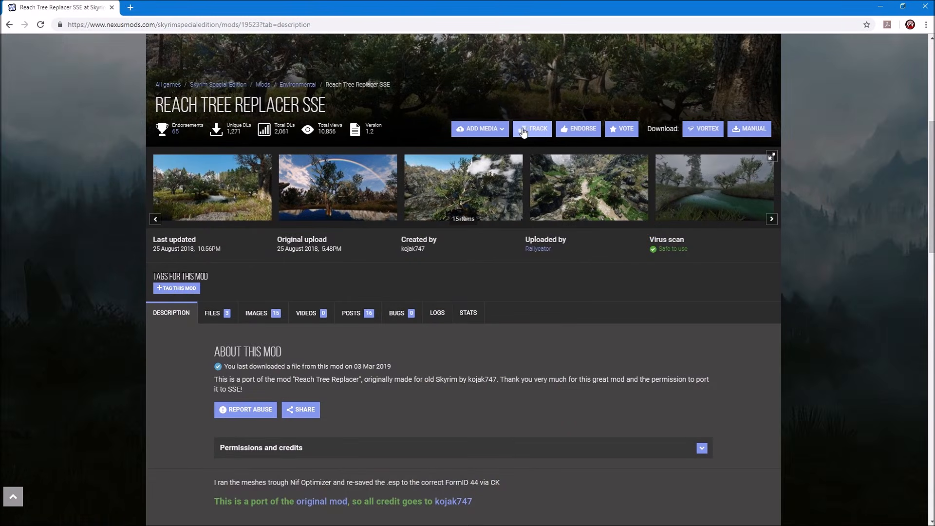
scroll(769, 307, "up", 4)
scroll(851, 326, "down", 4)
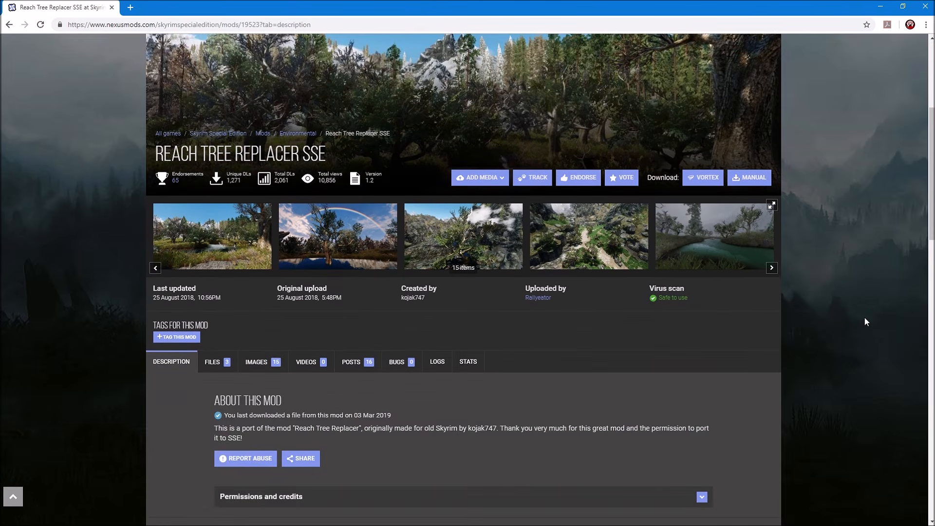
scroll(679, 354, "down", 1)
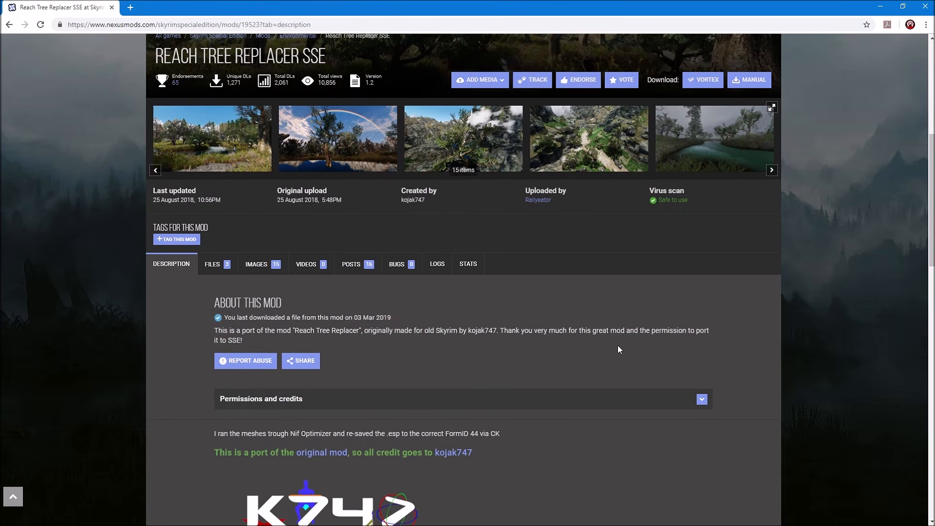
scroll(483, 343, "down", 10)
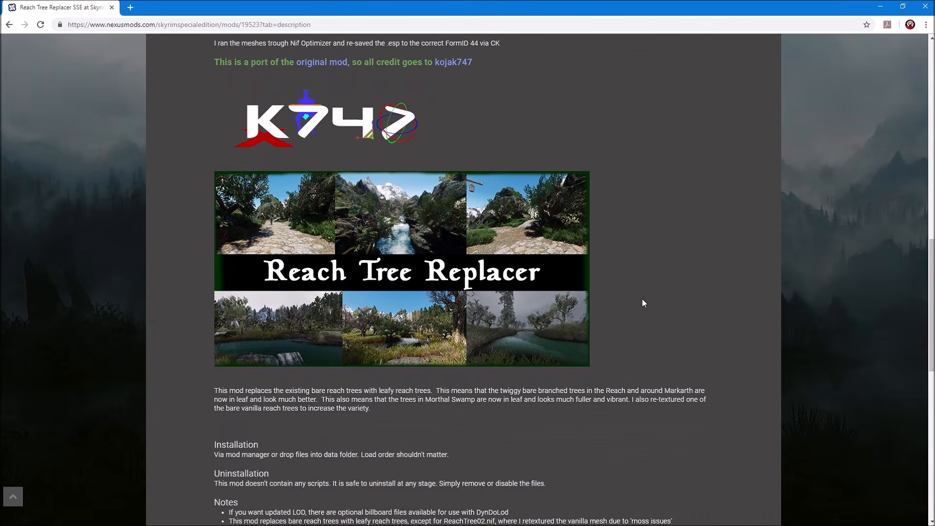
scroll(642, 302, "down", 1)
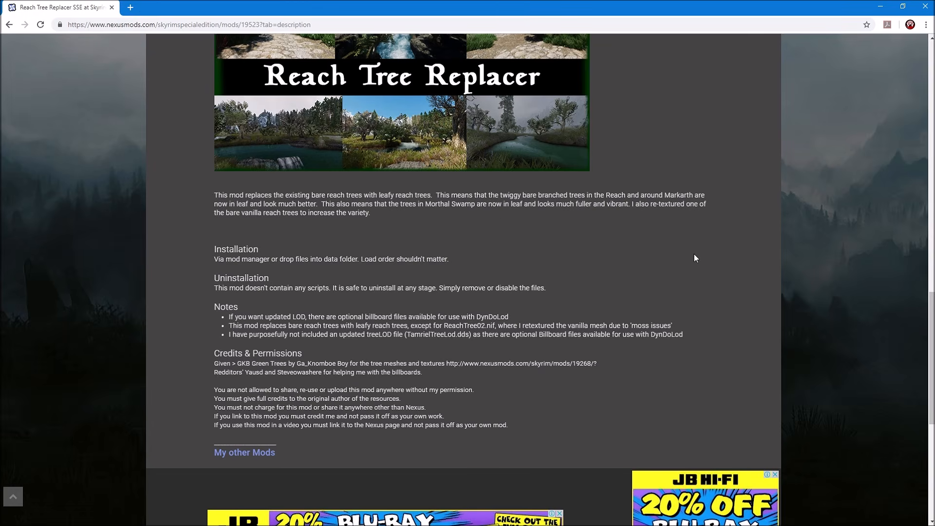
scroll(694, 254, "up", 15)
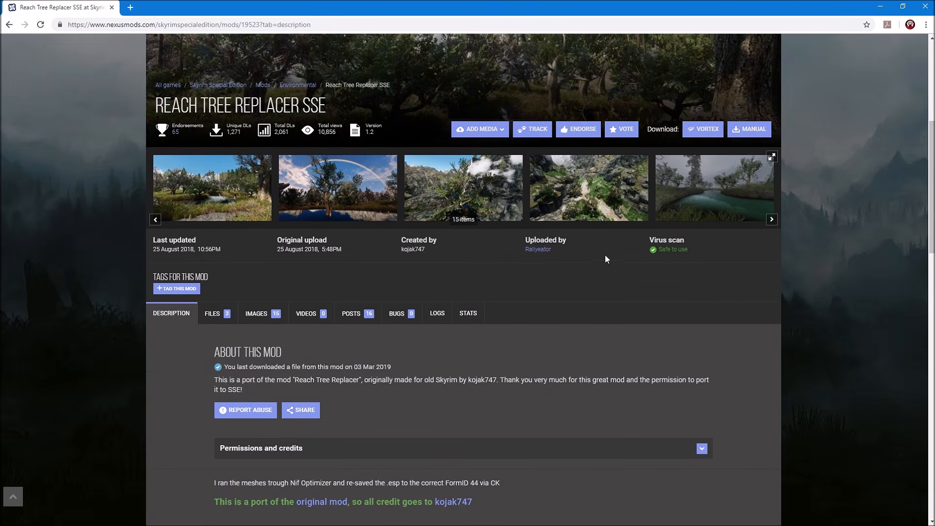
- View the first gallery screenshot of Reach Tree Replacer SSE at full size and close the image viewer
left_click(212, 184)
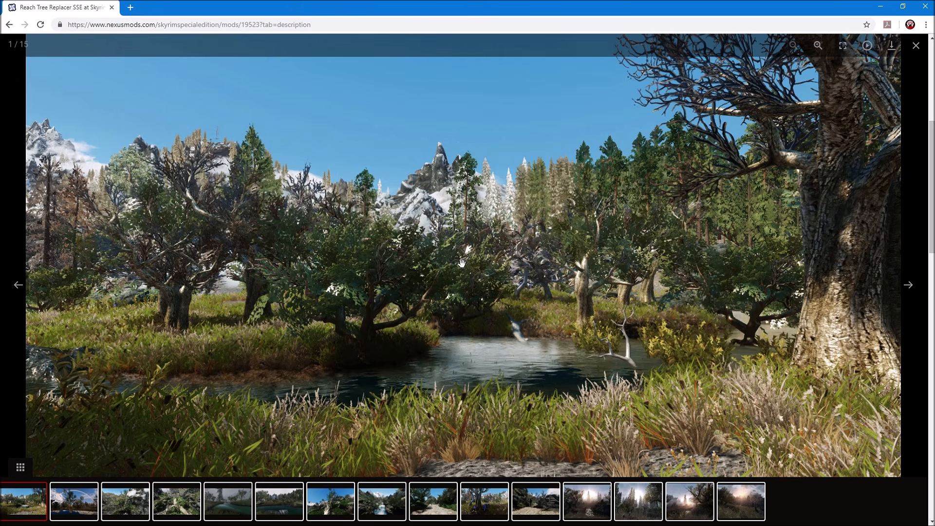
left_click(911, 44)
scroll(697, 263, "down", 2)
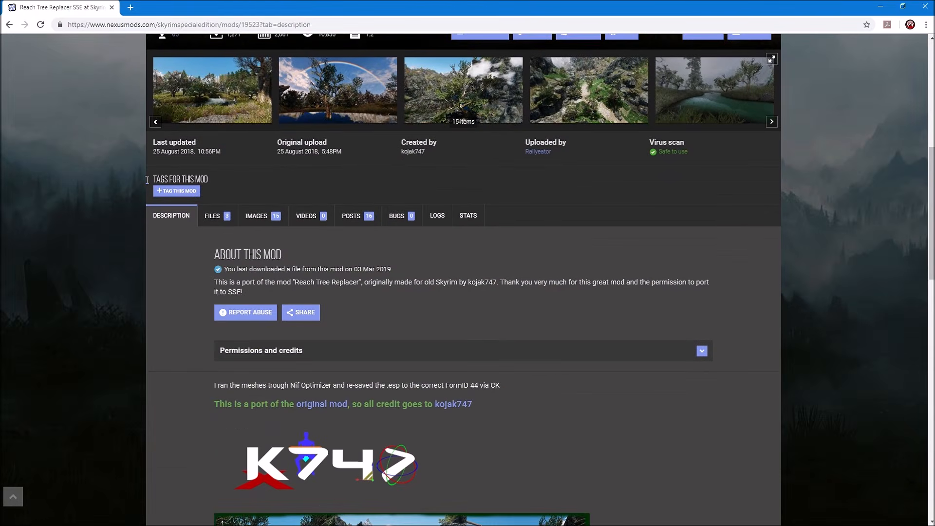
- Examine the main and optional files of Reach Tree Replacer SSE, including Billboards and DynDoLOD Ultra Tree Lod, and minimize the browser
left_click(210, 216)
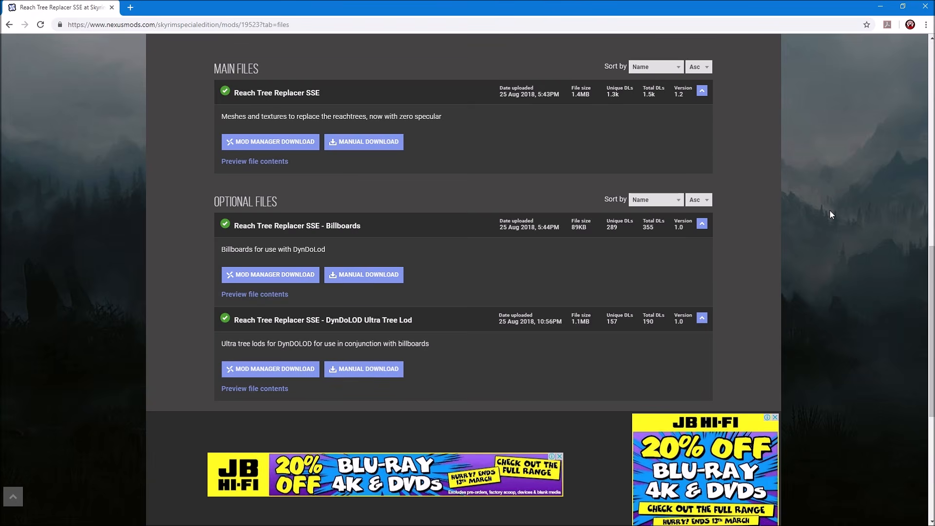
scroll(829, 211, "down", 1)
scroll(596, 182, "up", 2)
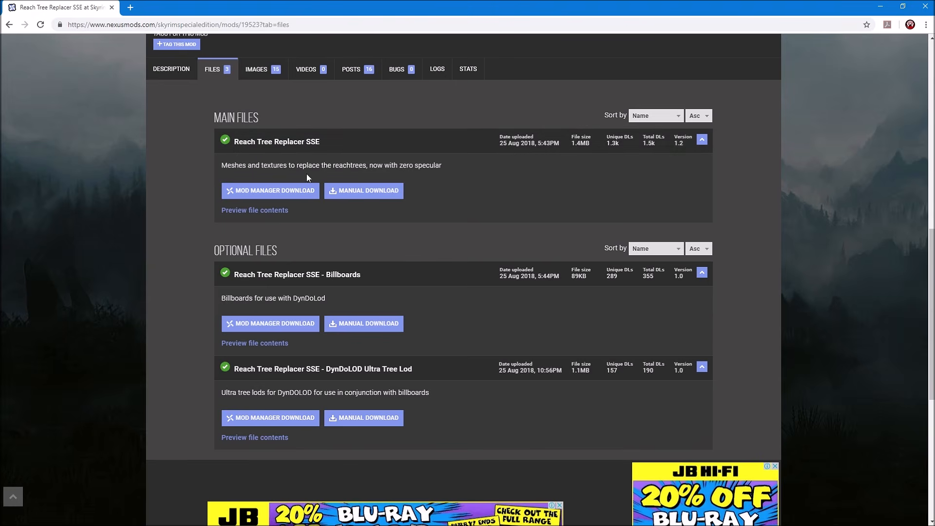
scroll(362, 236, "down", 1)
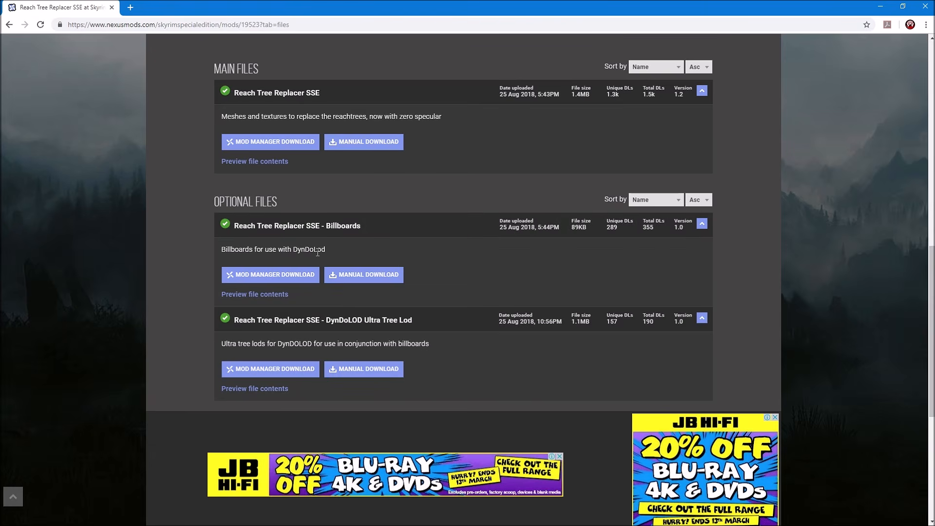
scroll(309, 254, "down", 3)
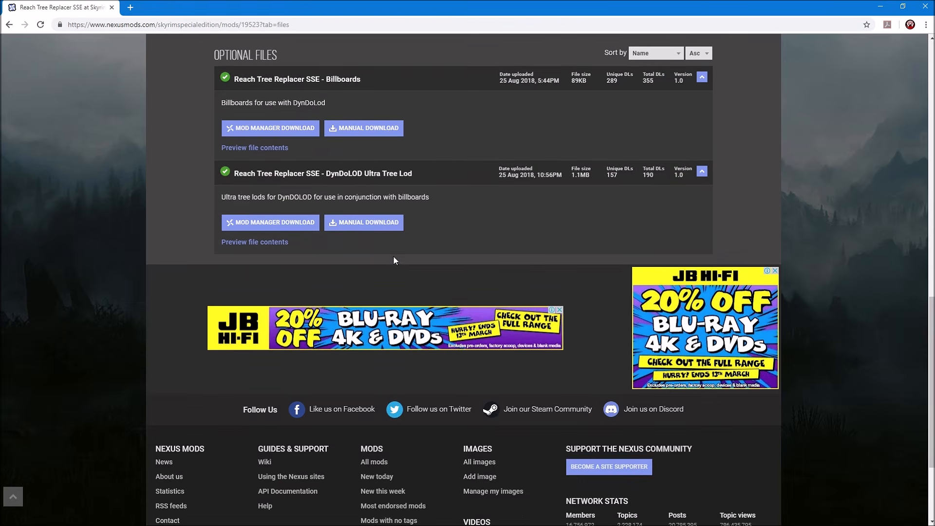
scroll(397, 260, "up", 2)
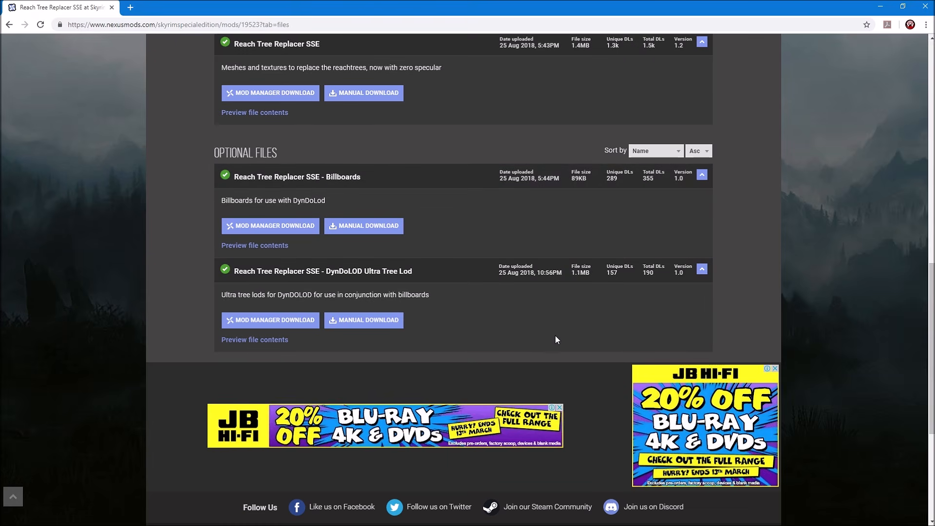
scroll(557, 334, "up", 2)
scroll(532, 289, "down", 2)
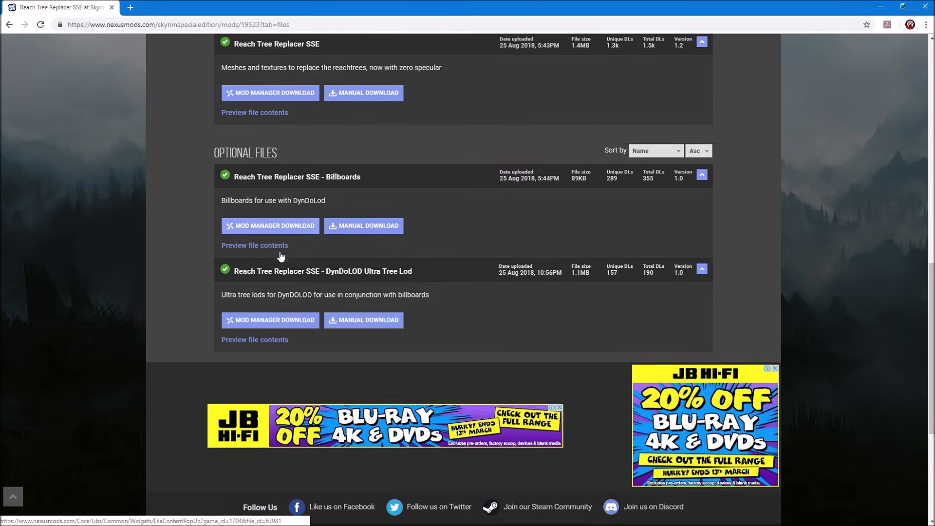
scroll(788, 201, "up", 1)
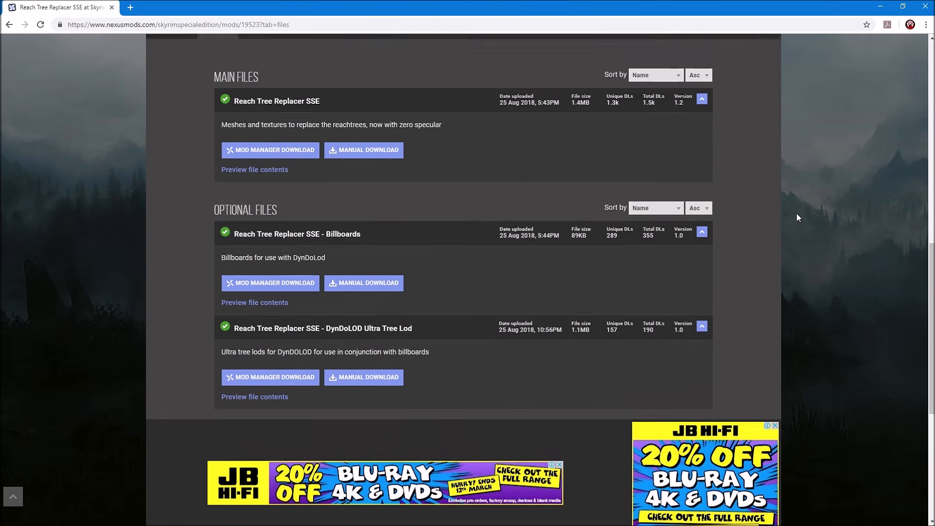
scroll(797, 217, "up", 4)
scroll(828, 244, "up", 6)
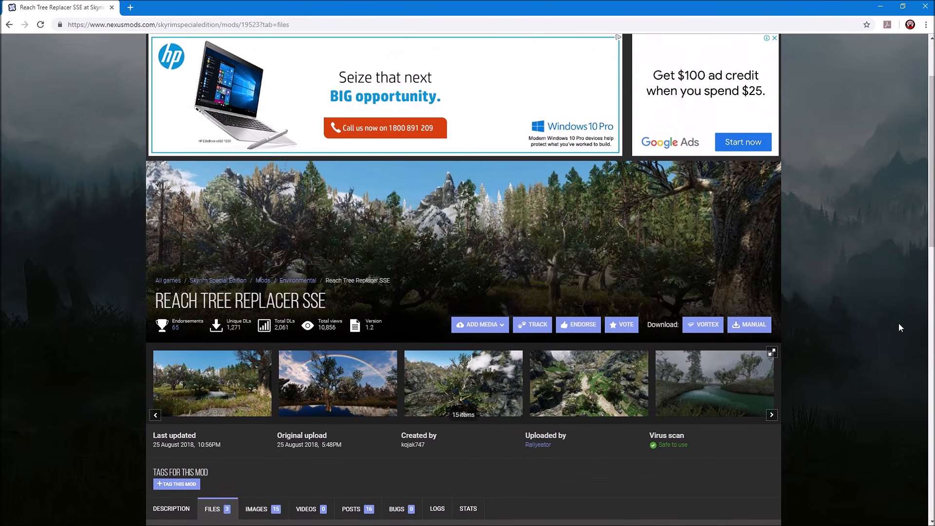
scroll(900, 290, "up", 1)
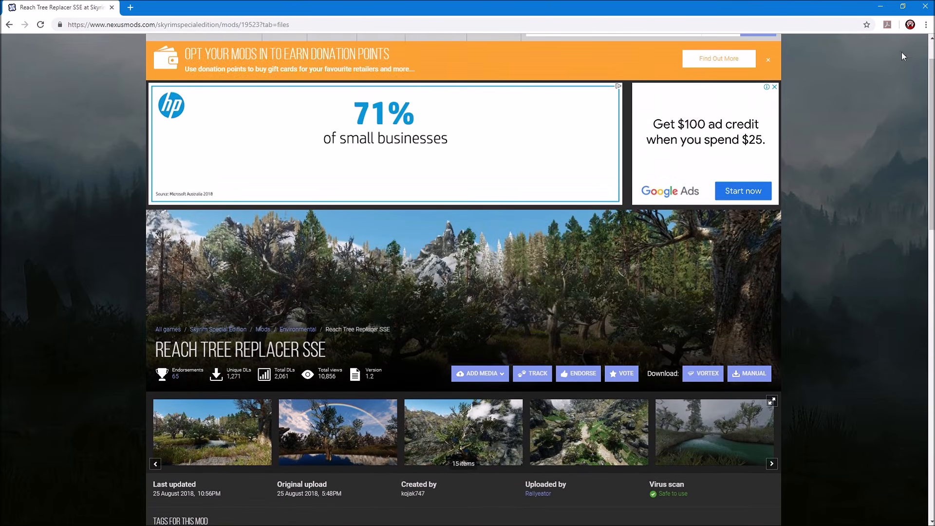
left_click(880, 8)
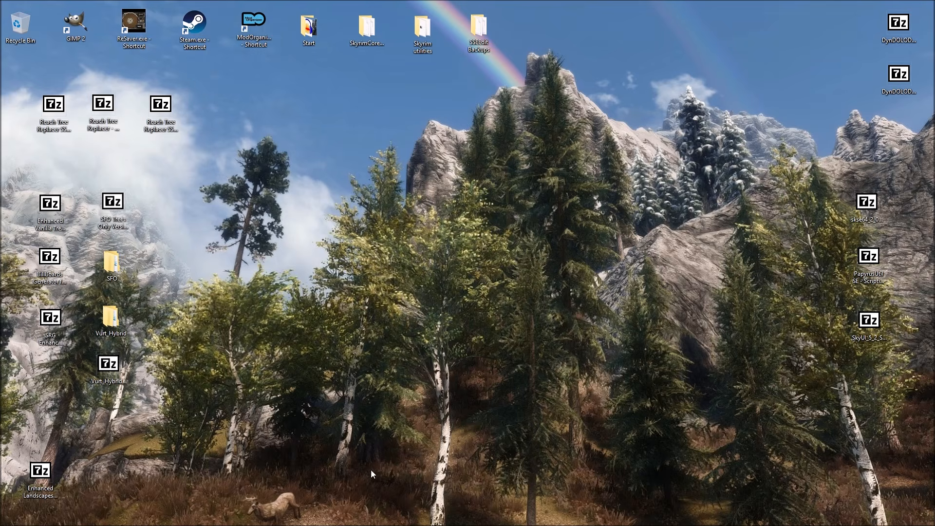
- Switch to Chrome and examine the game category and overview of the Enhanced Vanilla Trees mod page
mouse_move(375, 525)
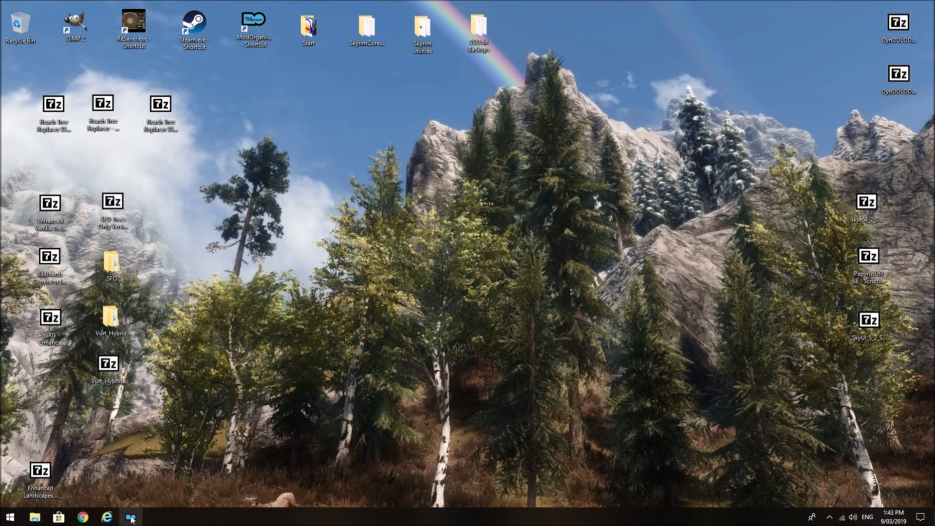
left_click(80, 519)
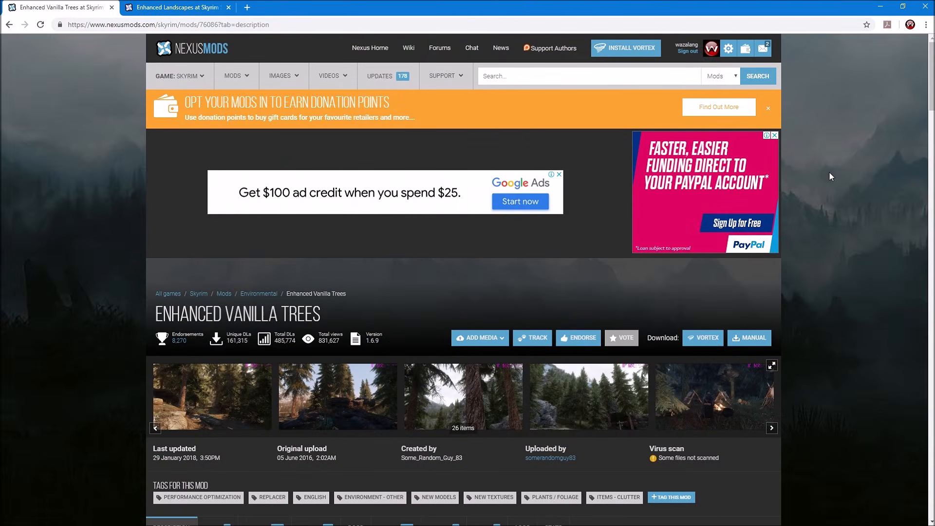
mouse_move(192, 78)
scroll(86, 260, "down", 3)
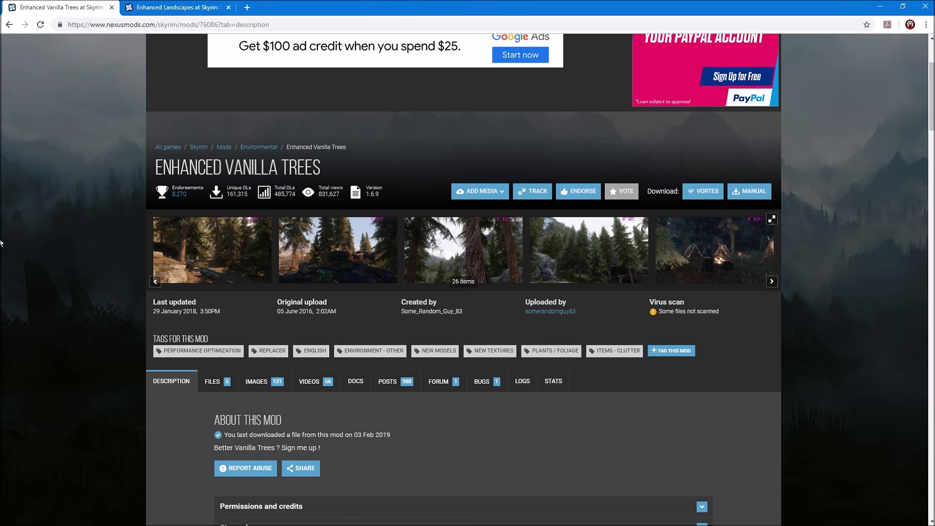
scroll(195, 294, "up", 3)
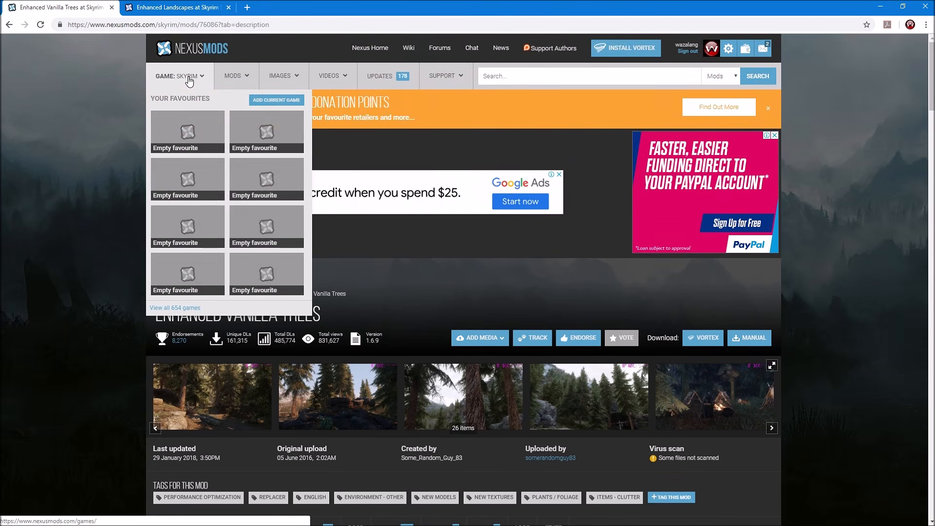
scroll(109, 232, "down", 5)
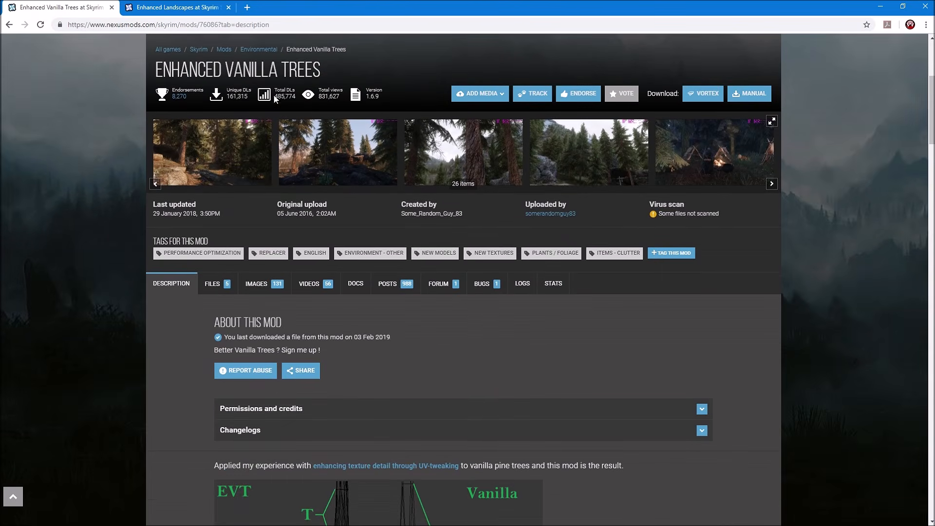
- Review the main files of Enhanced Vanilla Trees, including its BillBoards Generator, and minimize the browser
left_click(216, 284)
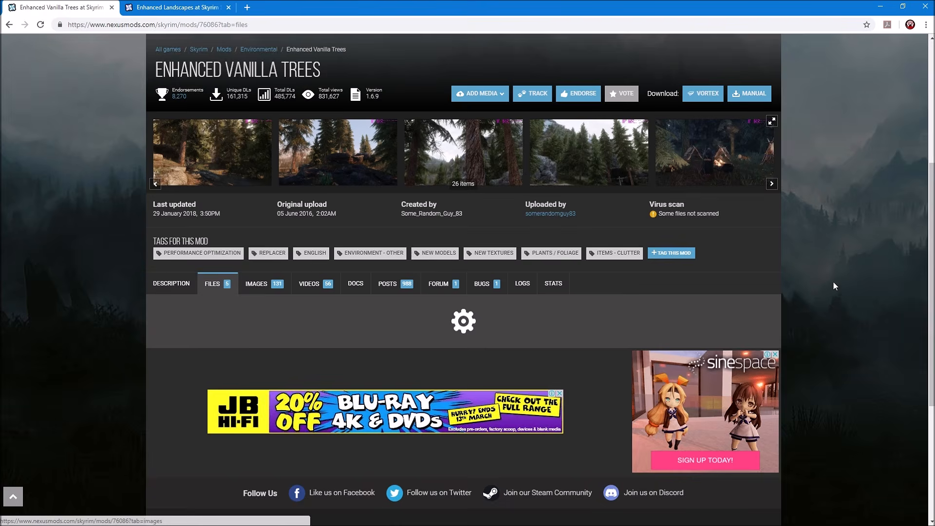
scroll(849, 233, "down", 4)
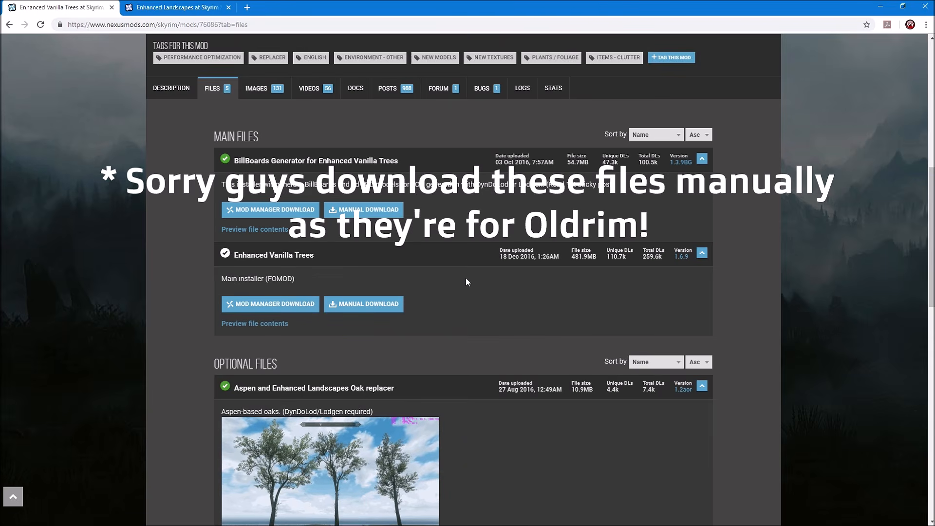
left_click(879, 8)
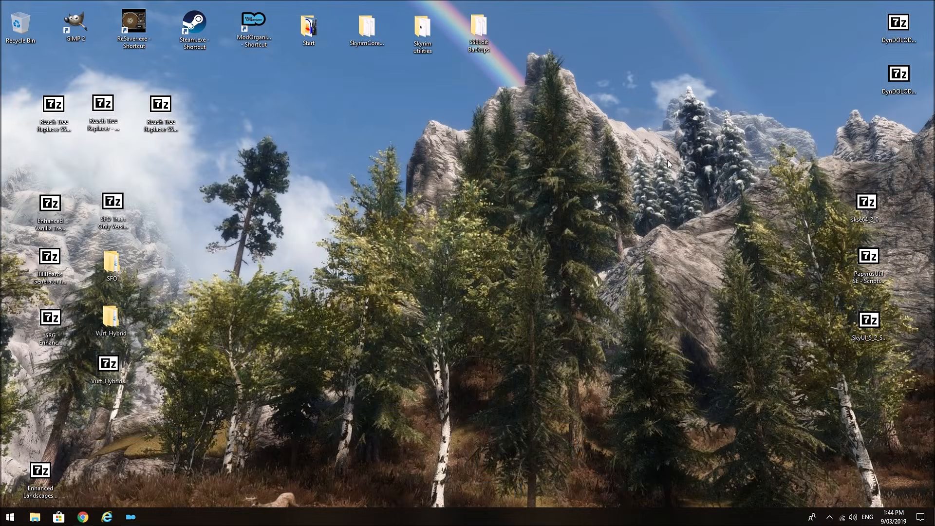
- Switch to Mod Organizer, start reinstalling Enhanced Vanilla Trees, keep ENB as the post processing, and advance to the main files options
left_click(131, 516)
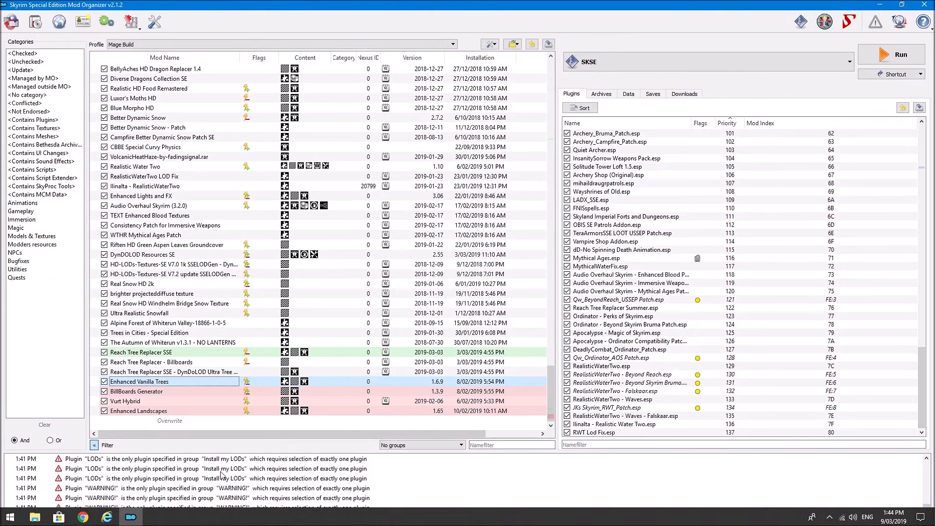
right_click(193, 386)
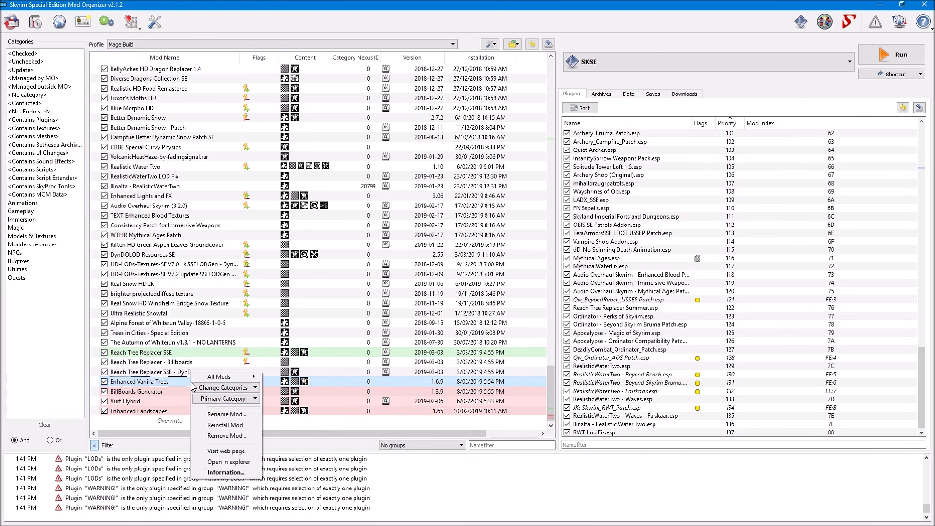
left_click(238, 425)
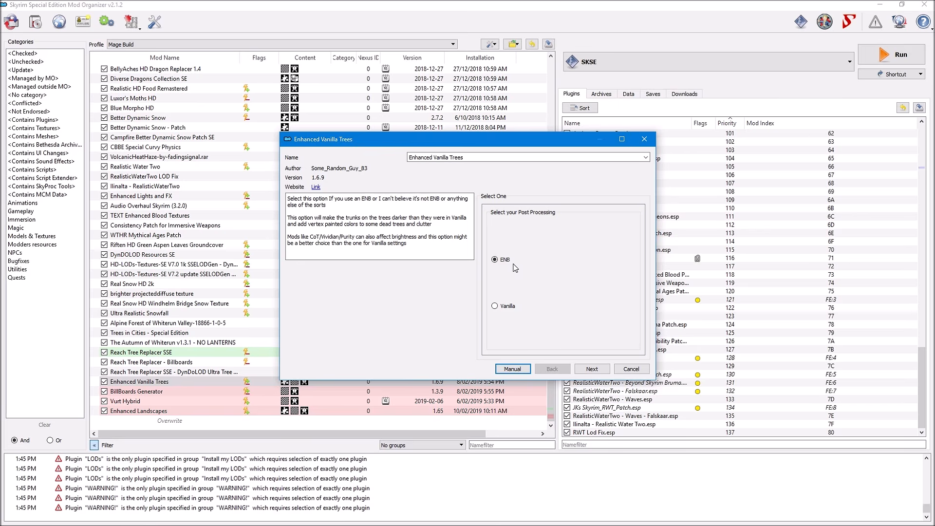
mouse_move(508, 306)
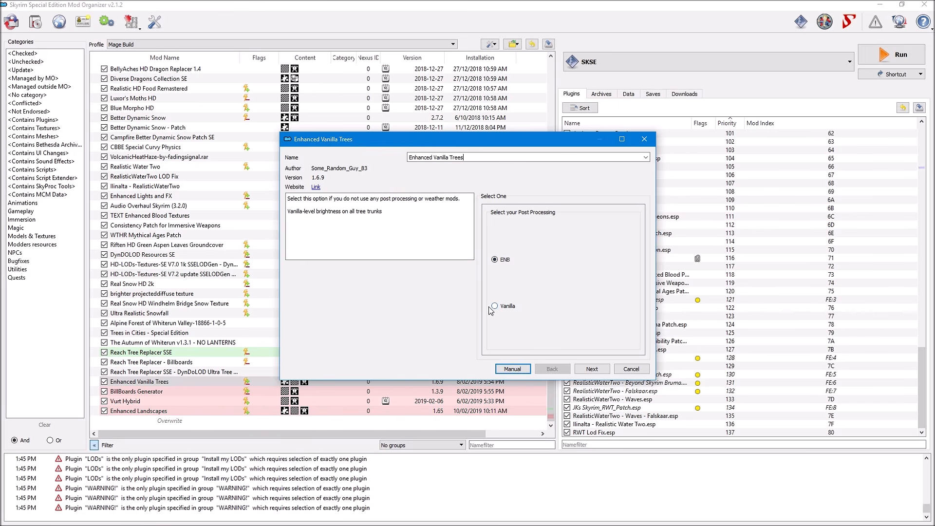
mouse_move(503, 263)
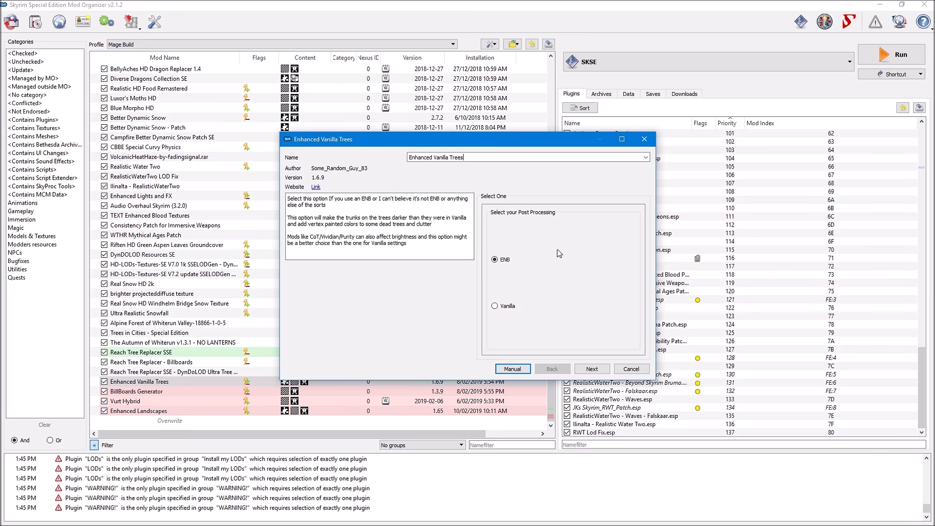
left_click(586, 369)
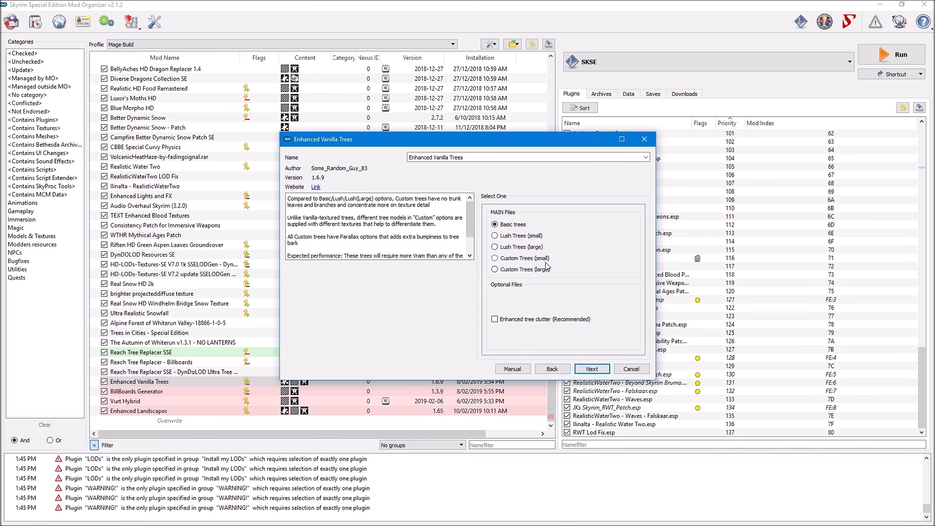
- Choose Custom Trees (large), Enhanced tree clutter and Realistic Aspen trees support in the Enhanced Vanilla Trees installer, leaving Parallax off
left_click(494, 269)
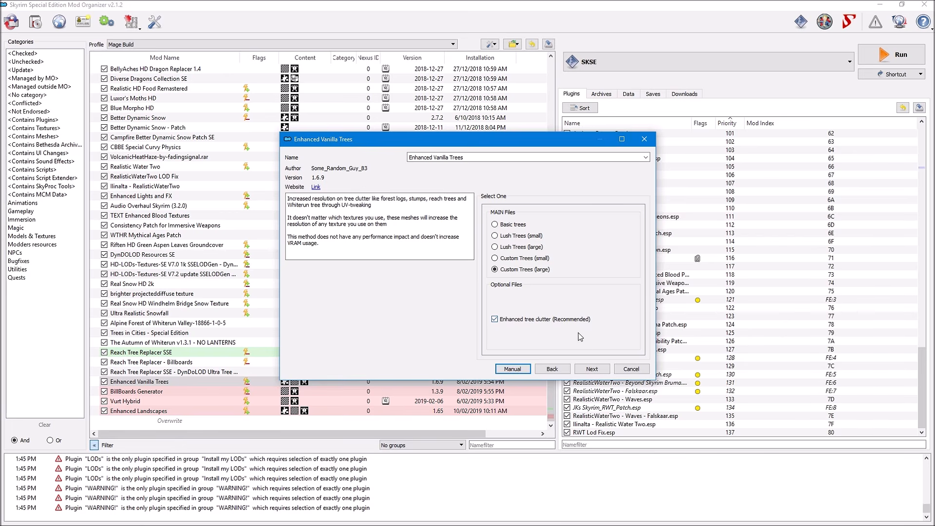
left_click(590, 371)
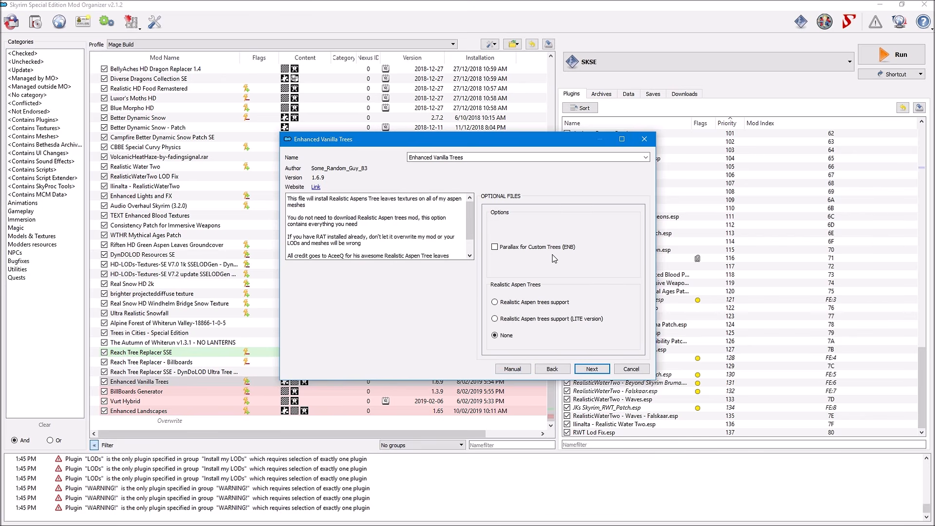
mouse_move(535, 254)
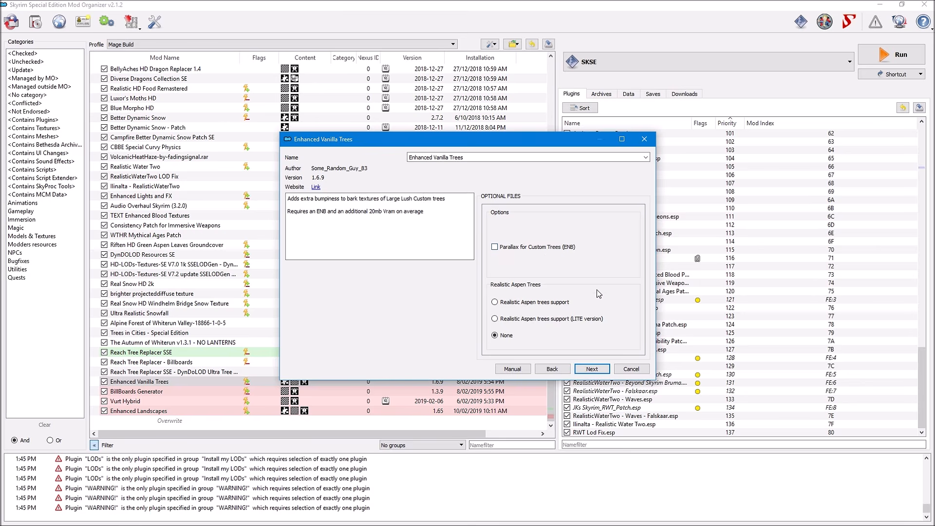
mouse_move(583, 291)
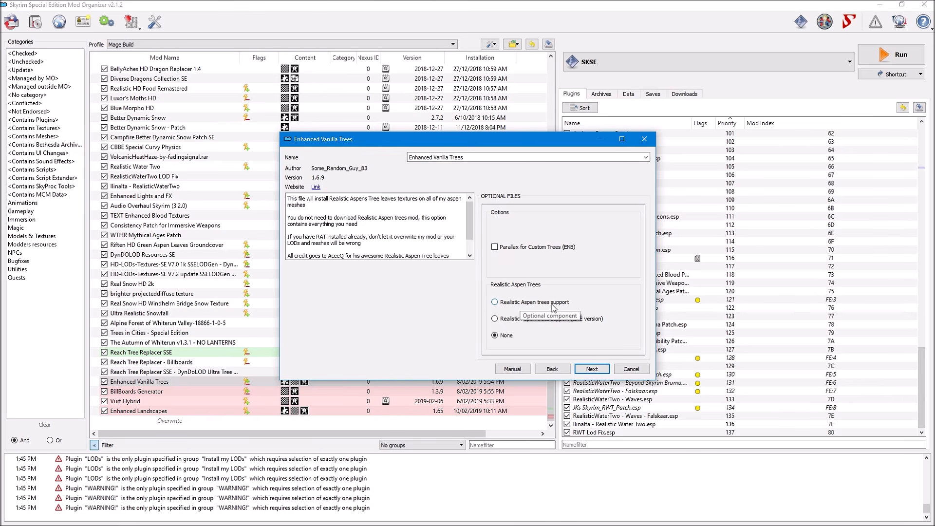
mouse_move(509, 321)
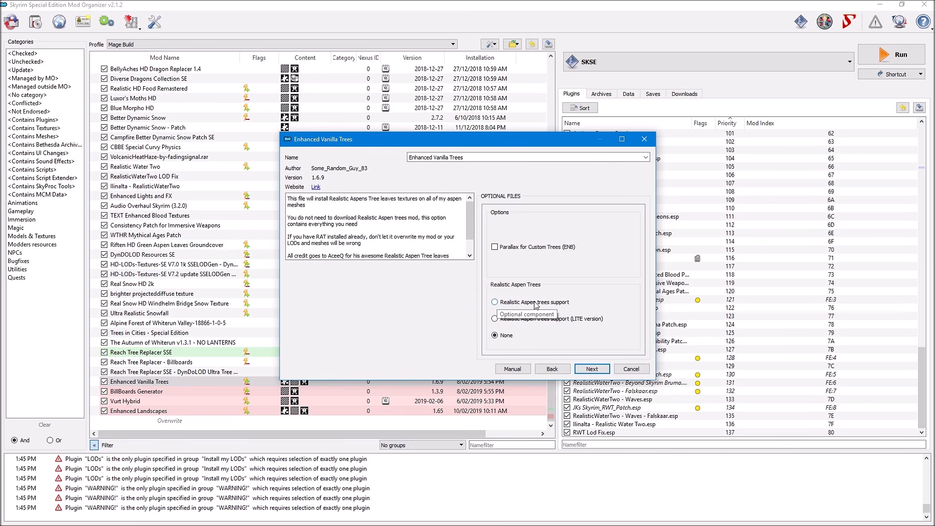
left_click(495, 303)
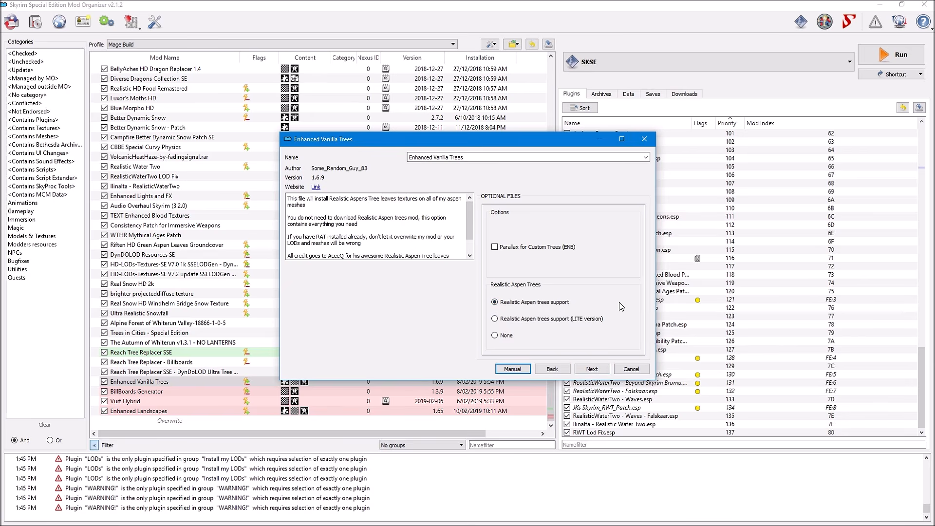
left_click(592, 369)
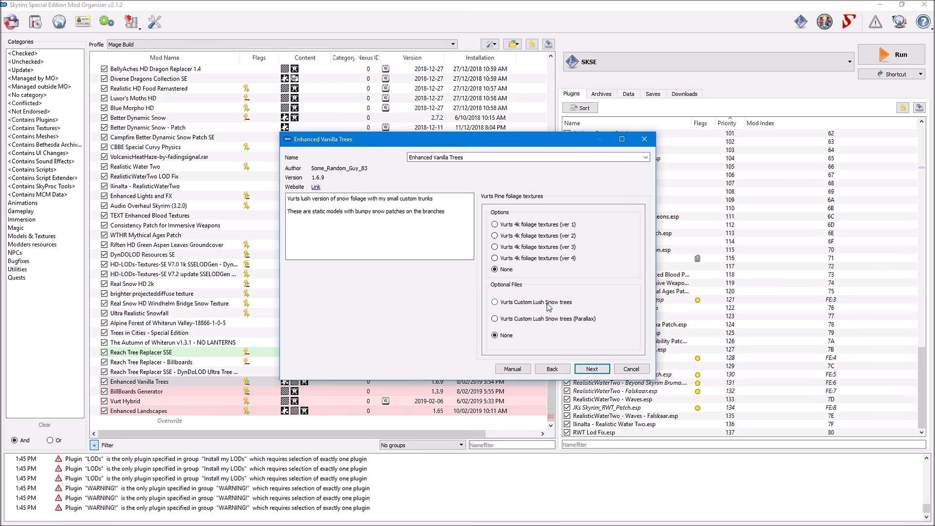
- Choose Vurts Custom Lush Snow trees without pine alternatives, start the installation, and cancel replacing the existing Enhanced Vanilla Trees mod
left_click(495, 301)
left_click(585, 372)
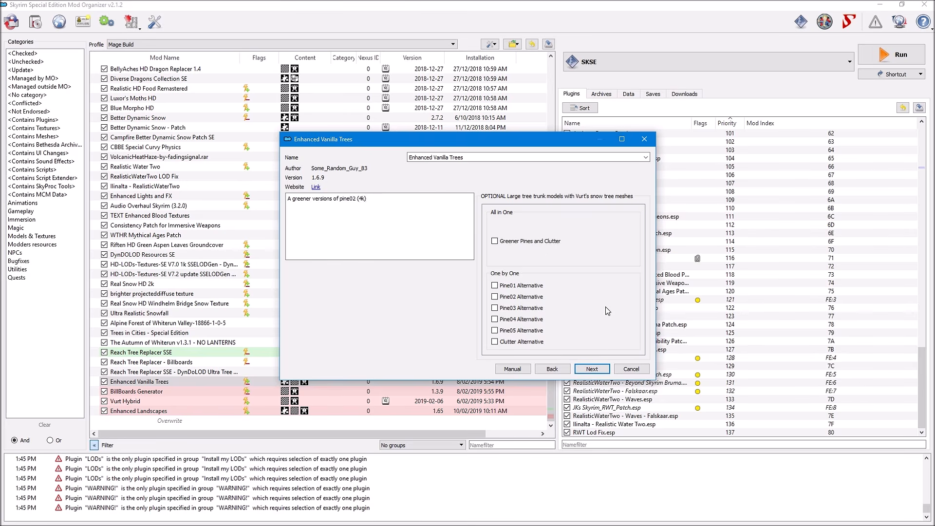
left_click(590, 370)
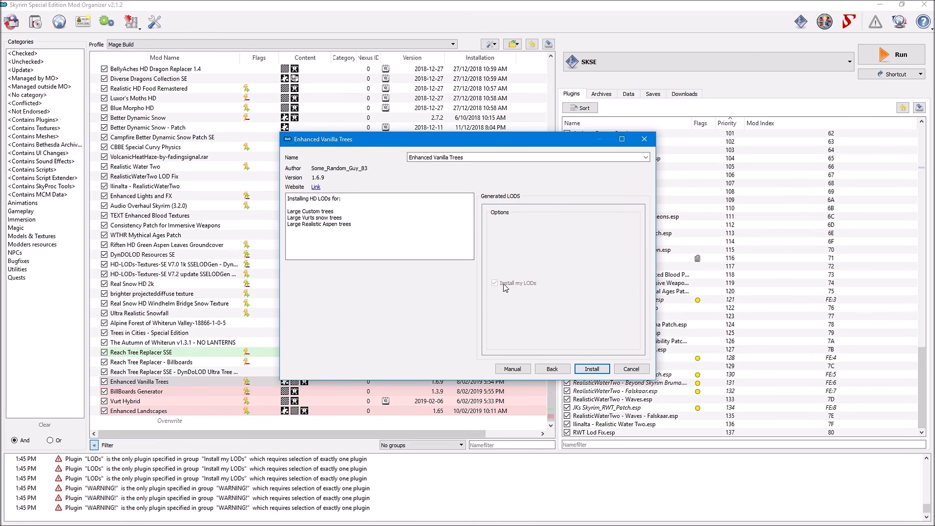
left_click(590, 370)
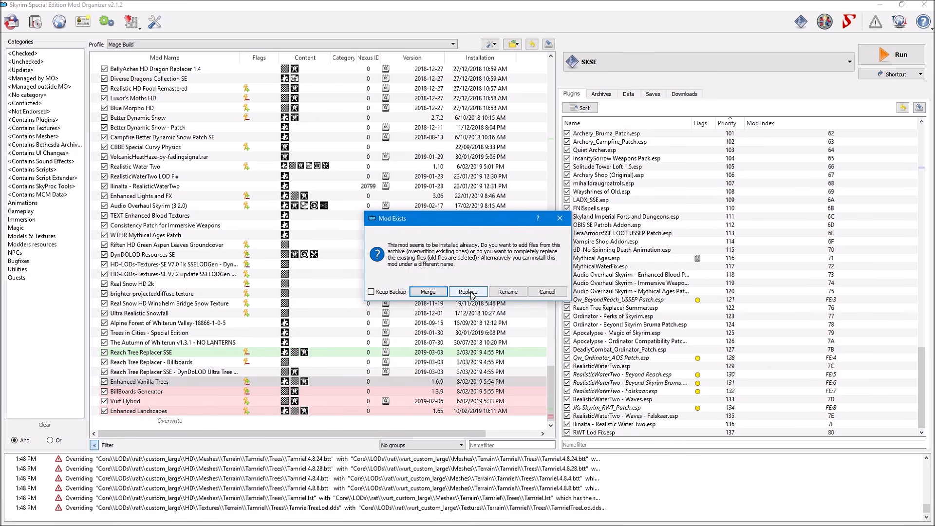
left_click(544, 293)
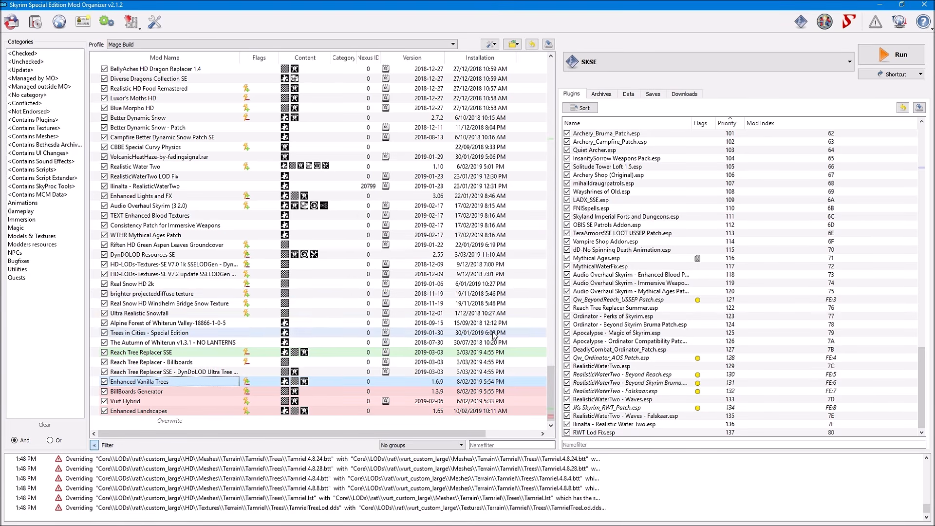
- Select BillBoards Generator, check its main file on the Enhanced Vanilla Trees page in Chrome, and return to Mod Organizer
left_click(161, 393)
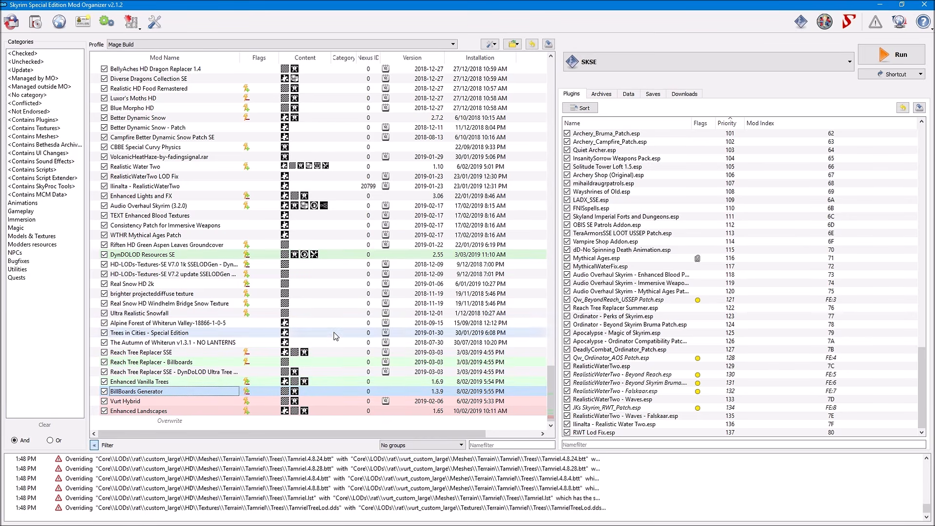
left_click(880, 5)
left_click(82, 517)
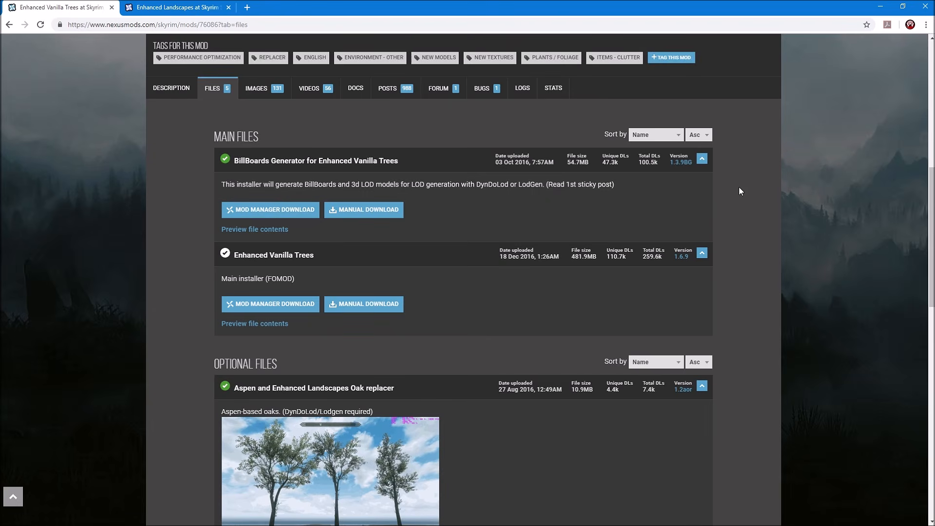
left_click(884, 5)
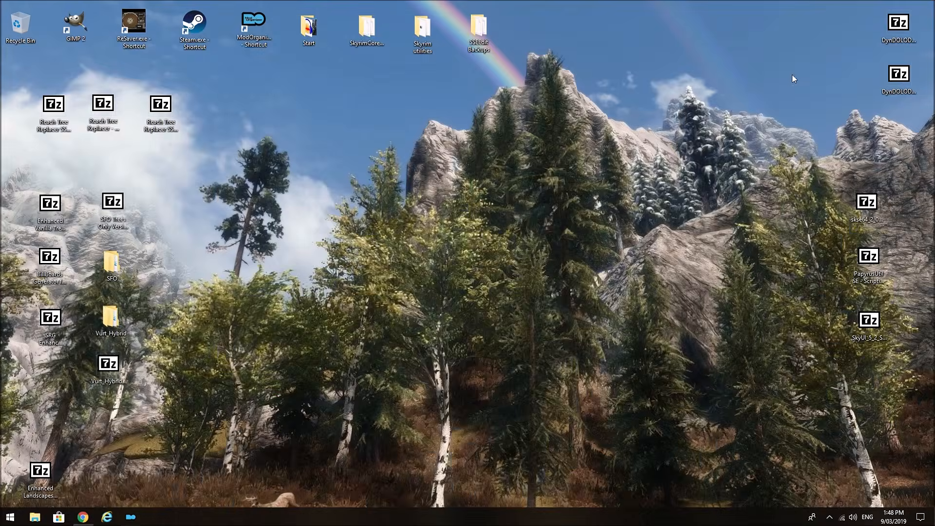
left_click(129, 520)
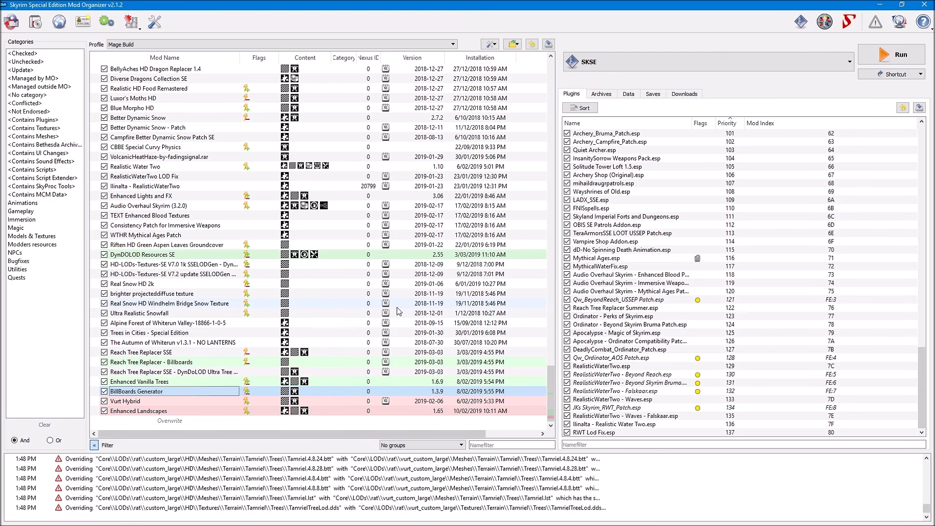
- Start reinstalling BillBoards Generator with Custom Trees and Realistic Aspen Trees, and advance to the Vurts foliage options
right_click(182, 393)
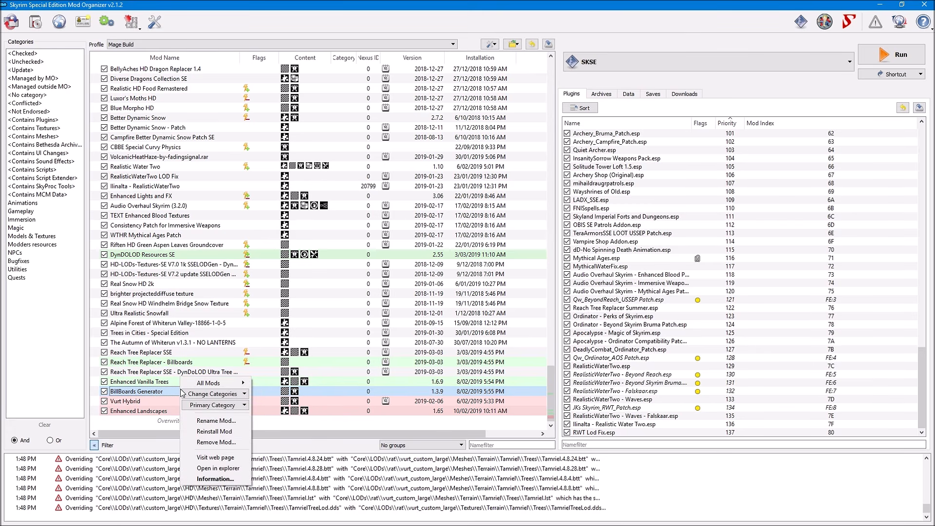
left_click(217, 432)
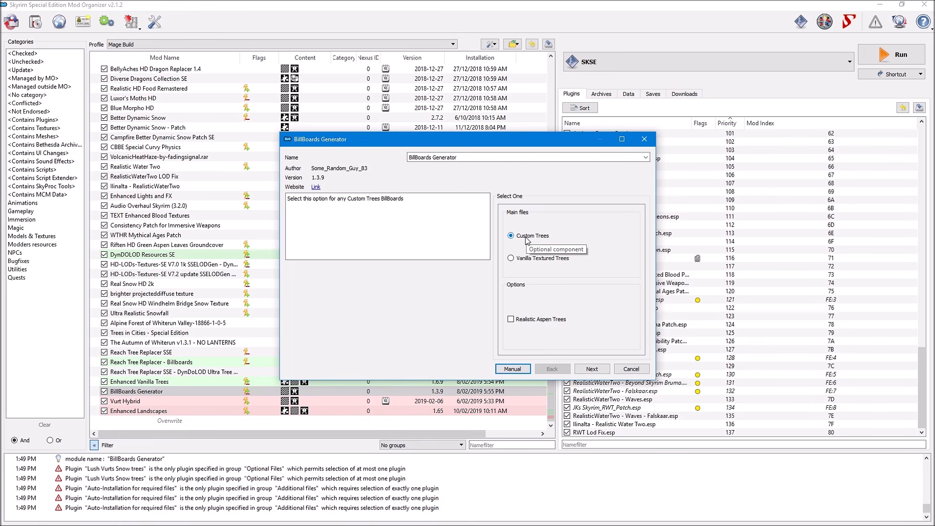
left_click(510, 319)
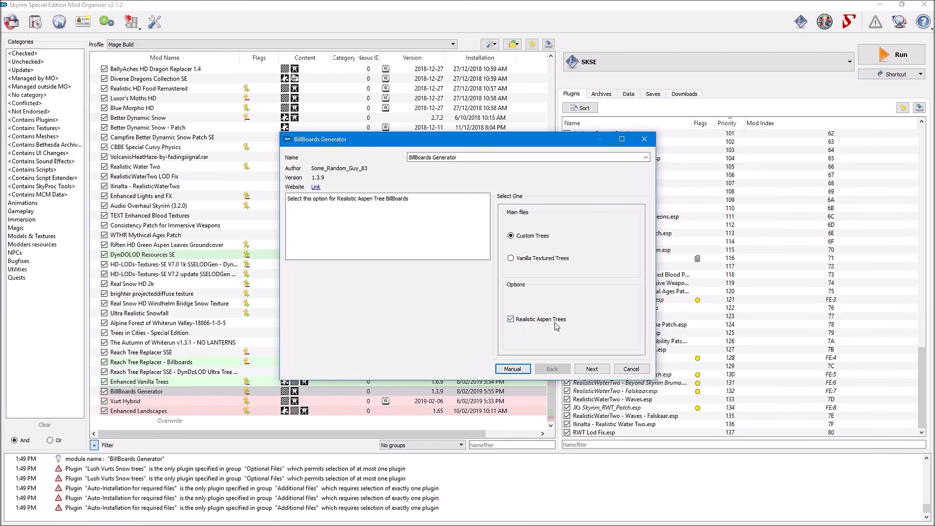
left_click(591, 369)
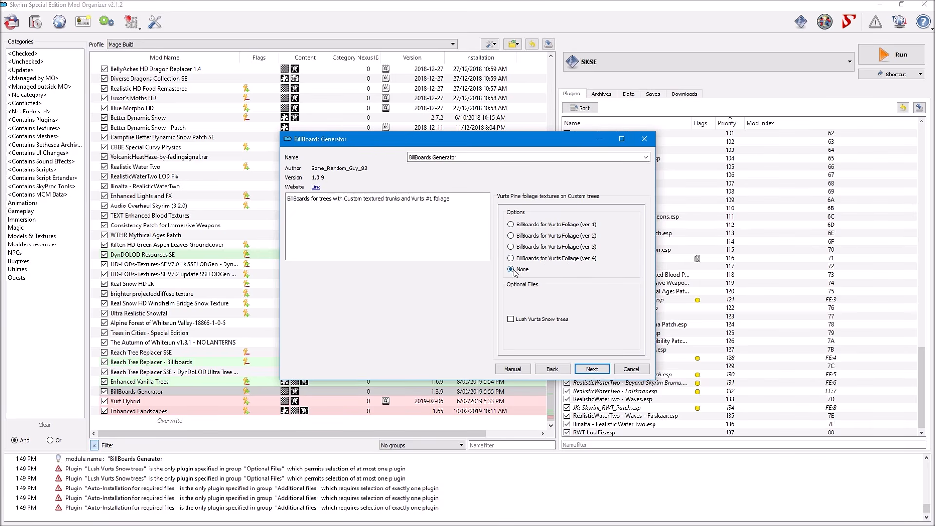
- Enable Lush Vurts Snow trees, skip the green pine options, enable Large trees, and cancel the BillBoards Generator reinstallation at the final page
left_click(511, 320)
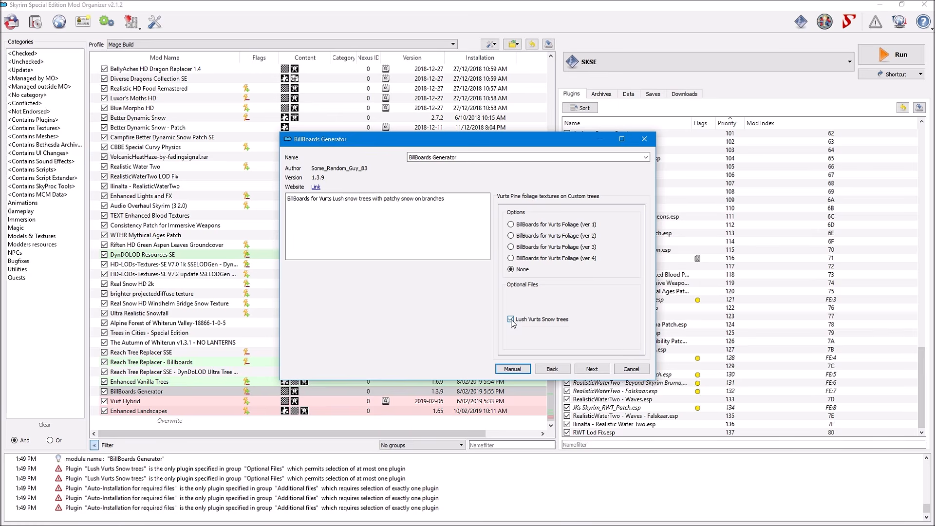
left_click(592, 369)
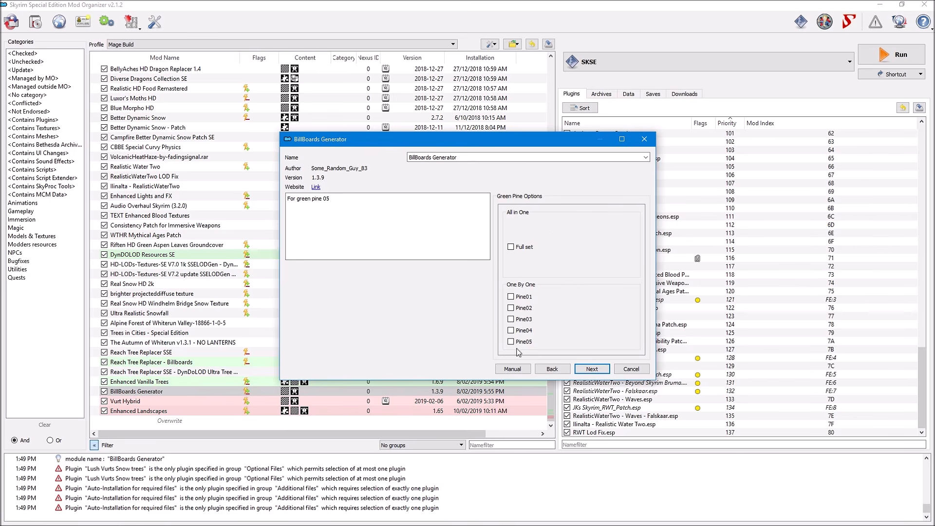
left_click(590, 370)
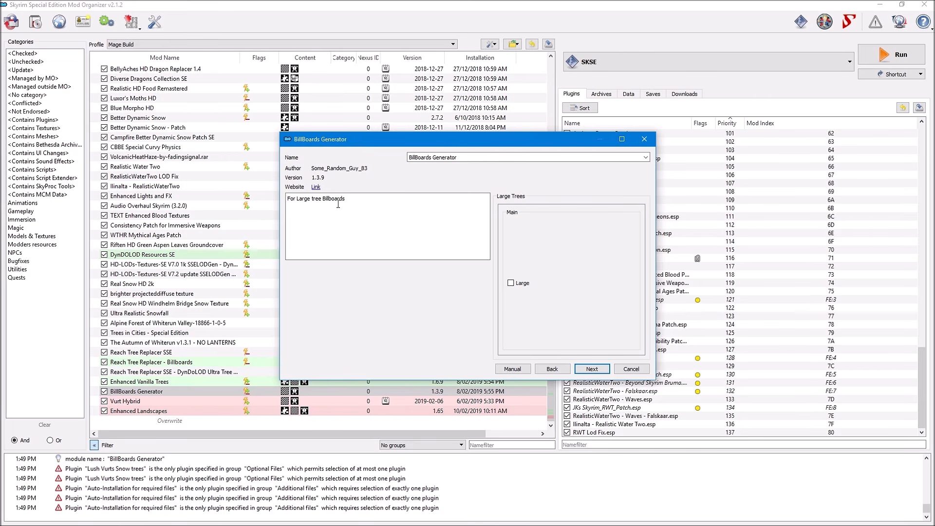
left_click(510, 283)
left_click(592, 369)
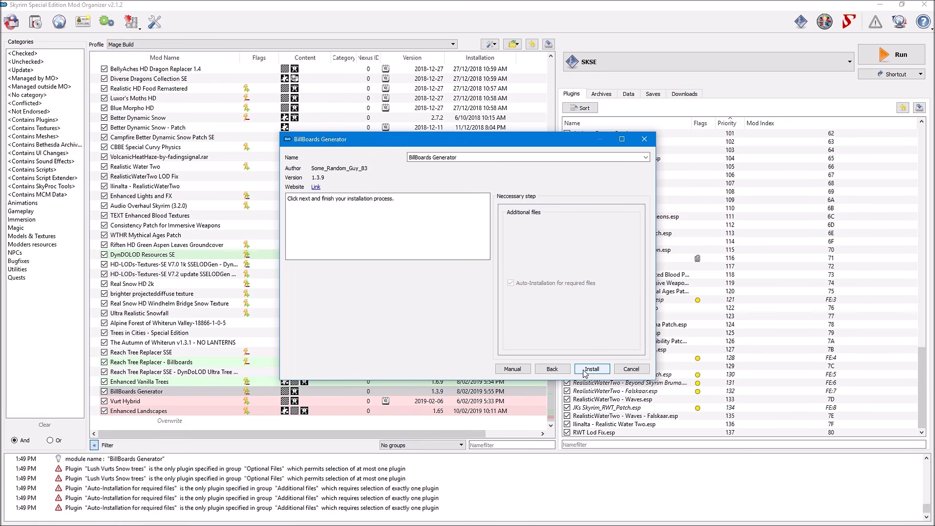
left_click(630, 369)
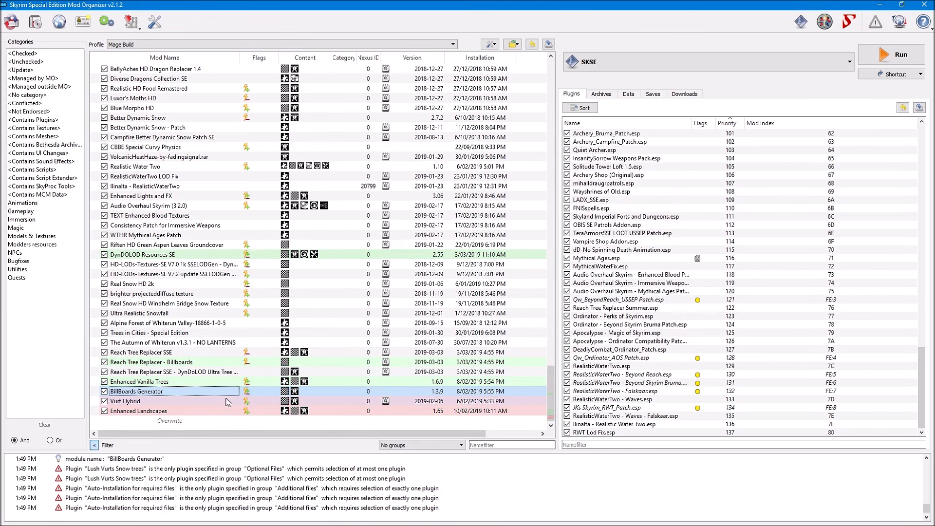
- Compare the overwrite conflicts and load order of Enhanced Vanilla Trees and BillBoards Generator in the mod list
left_click(139, 383)
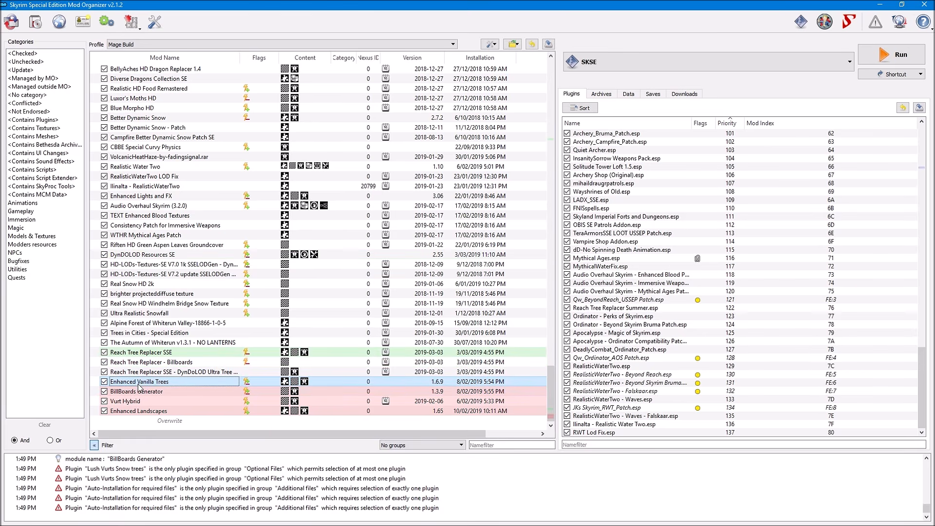
left_click(154, 392)
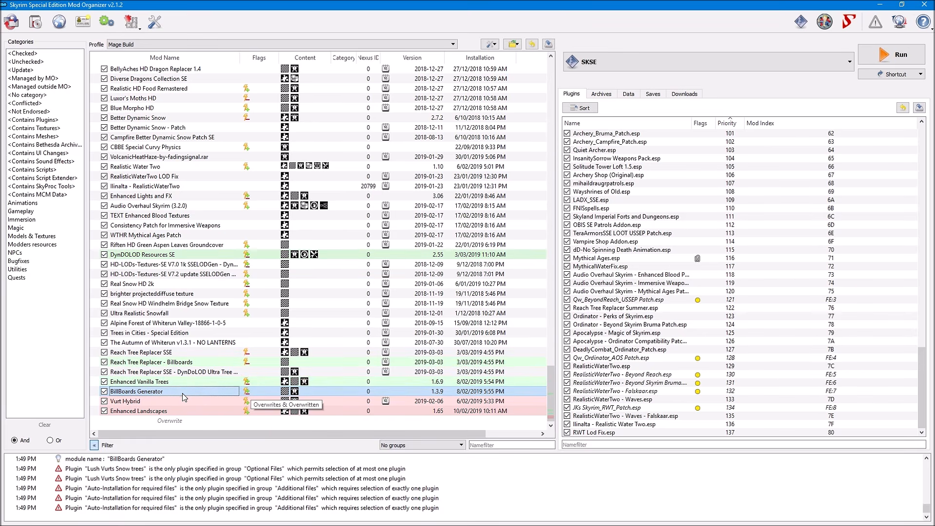
left_click(880, 6)
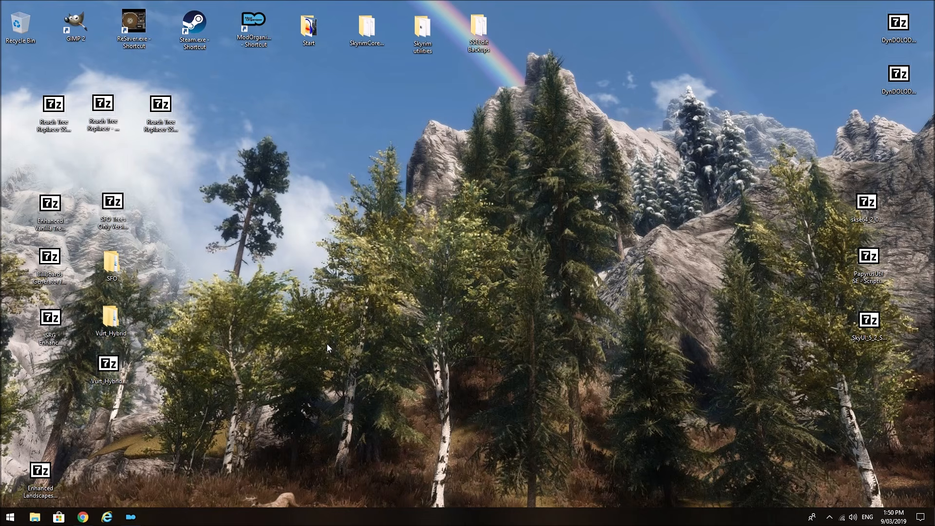
left_click(130, 517)
- Open the Enhanced Vanilla Trees mod folder in File Explorer and select SRG Enhanced Trees Activator.esp
left_click(179, 383)
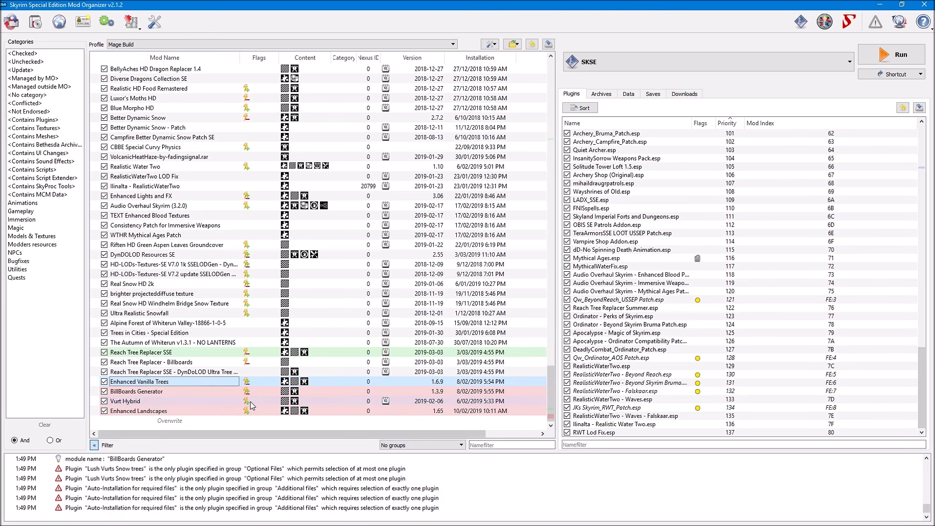
right_click(198, 384)
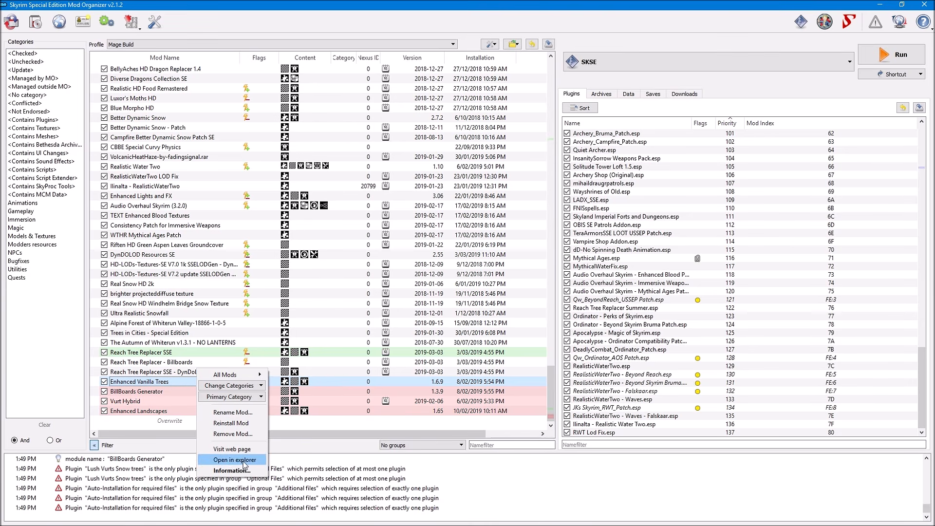
left_click(234, 459)
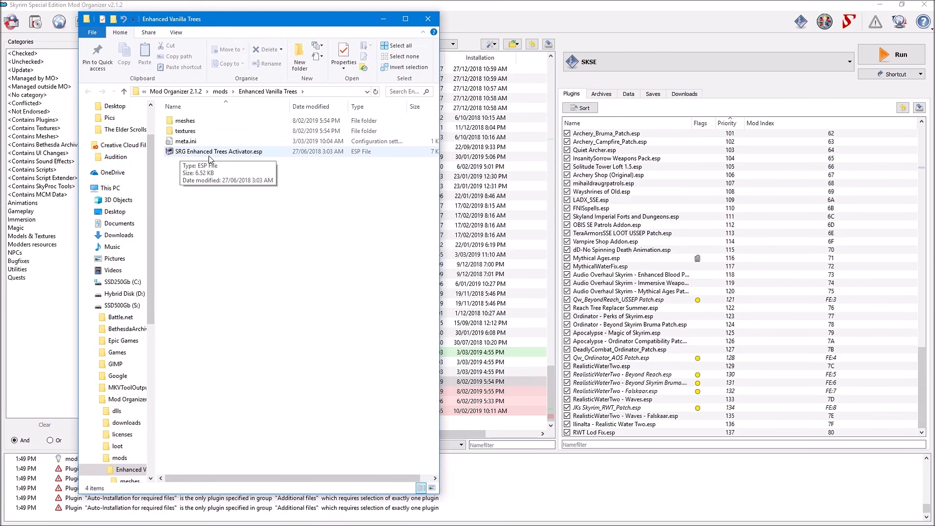
left_click(265, 152)
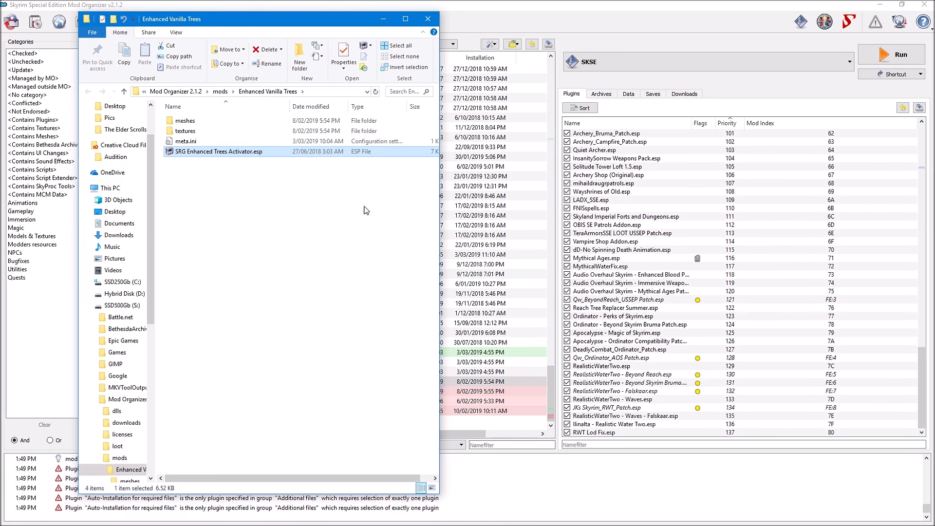
- Minimize Mod Organizer, switch to Chrome, and check the game category of the Enhanced Landscapes mod page
left_click(879, 4)
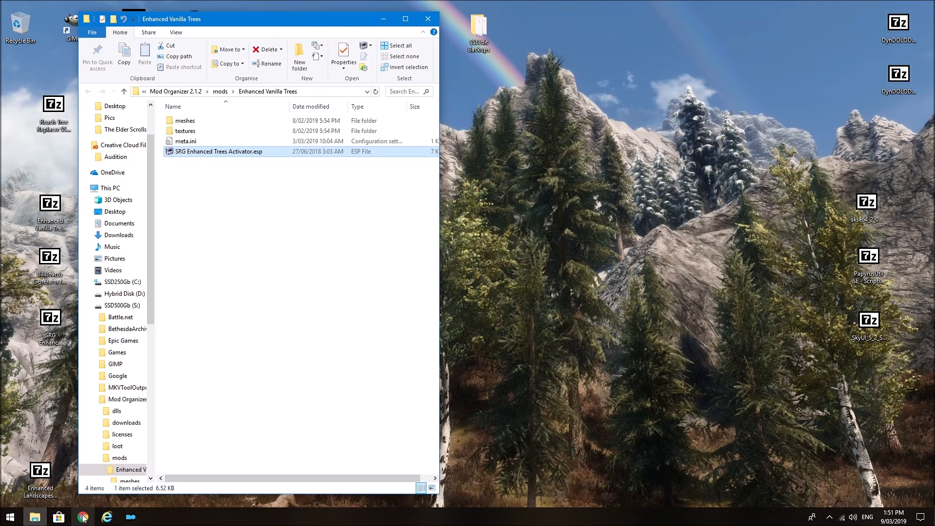
mouse_move(84, 519)
left_click(82, 470)
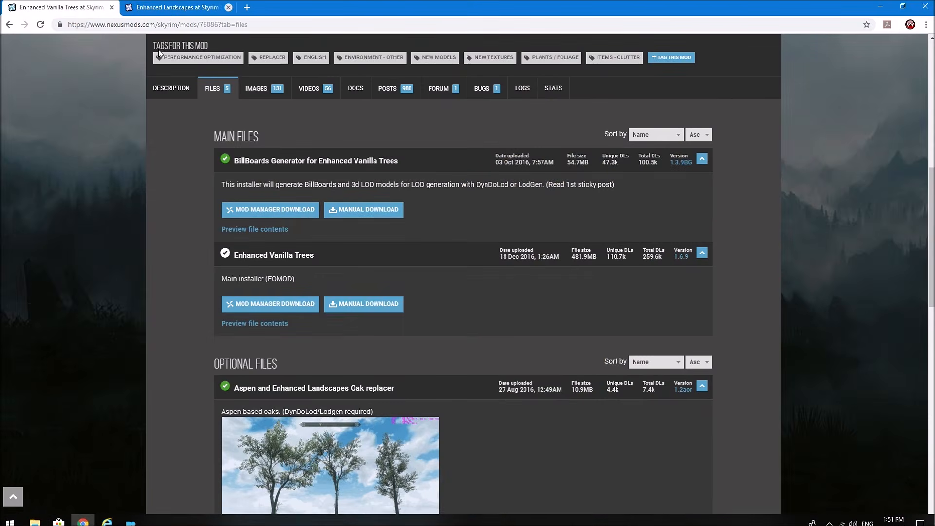
left_click(197, 11)
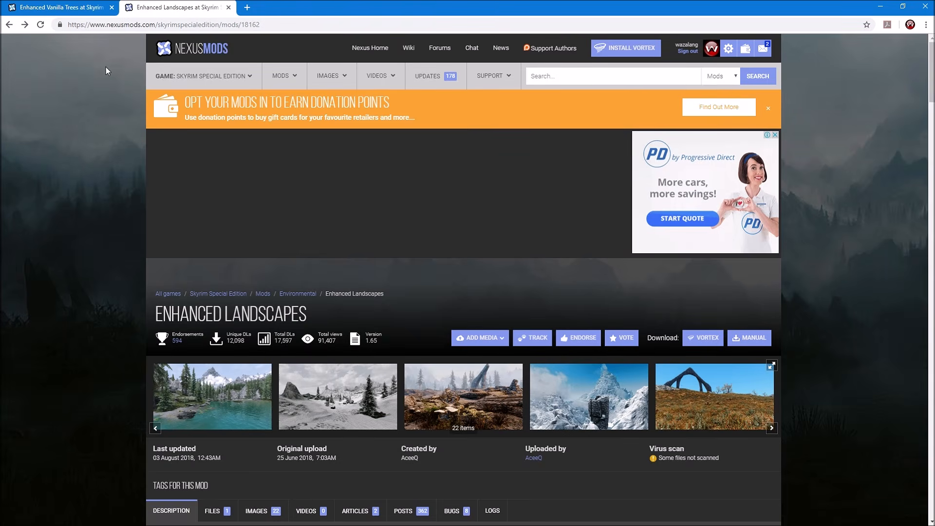
mouse_move(161, 77)
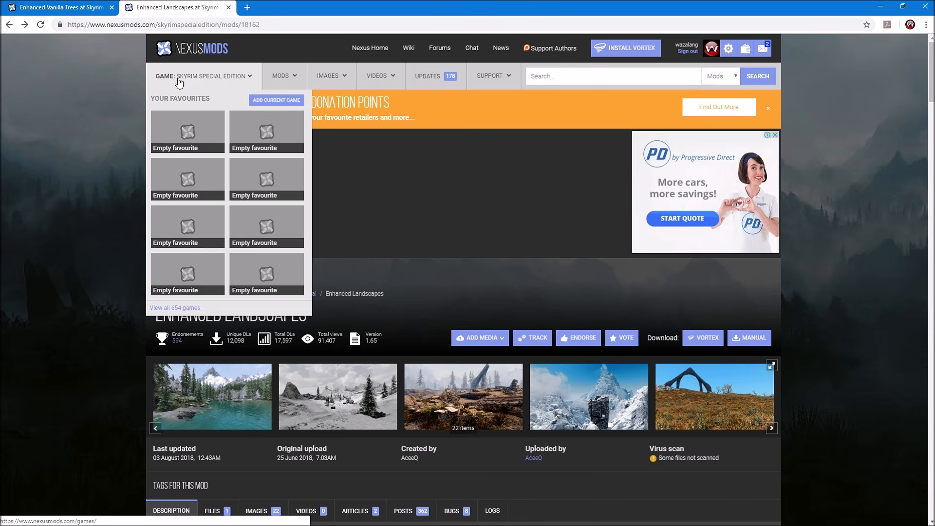
- Review the Enhanced Landscapes mod page's description for its DynDOLOD requirement, LOD tutorials and recommended mods
scroll(214, 178, "down", 3)
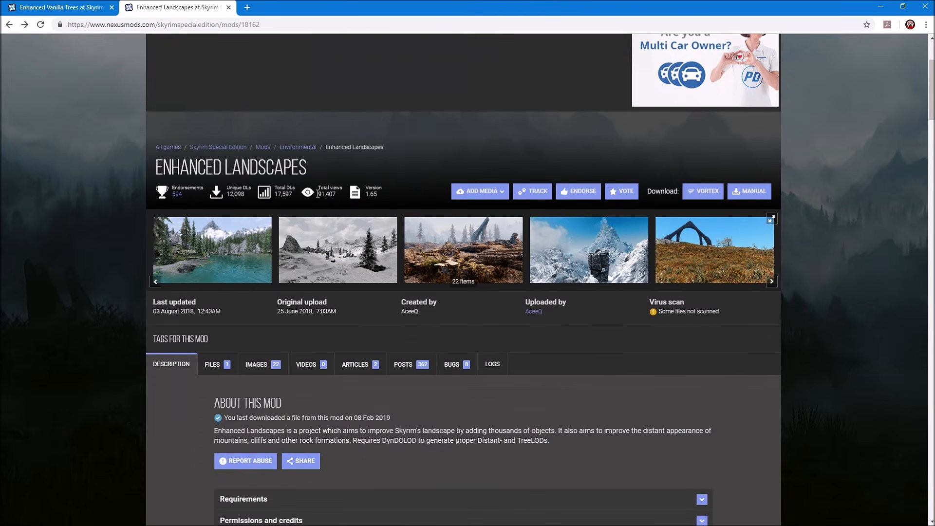
scroll(213, 178, "down", 2)
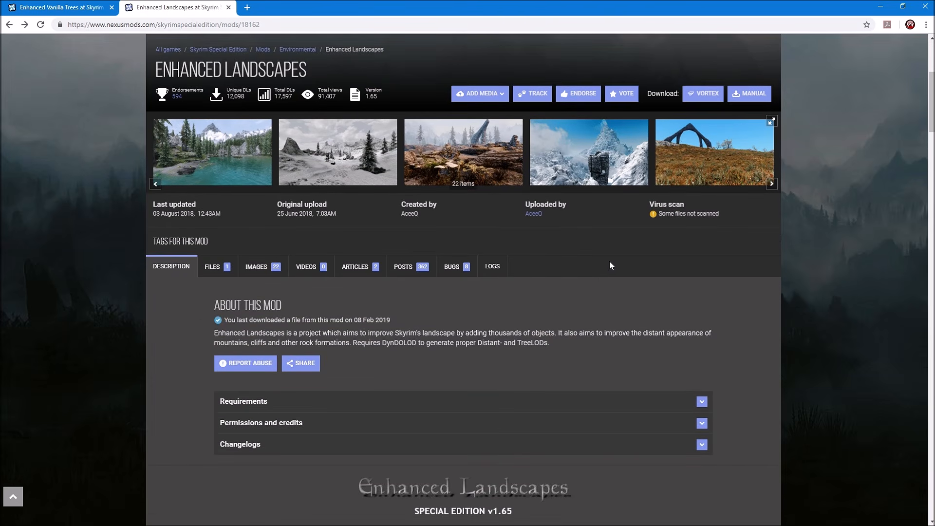
scroll(643, 217, "down", 1)
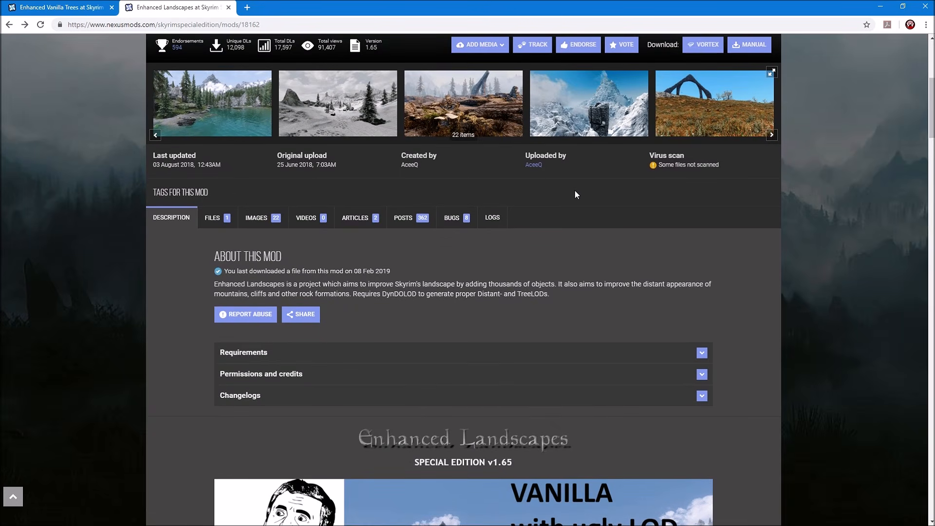
scroll(575, 194, "down", 1)
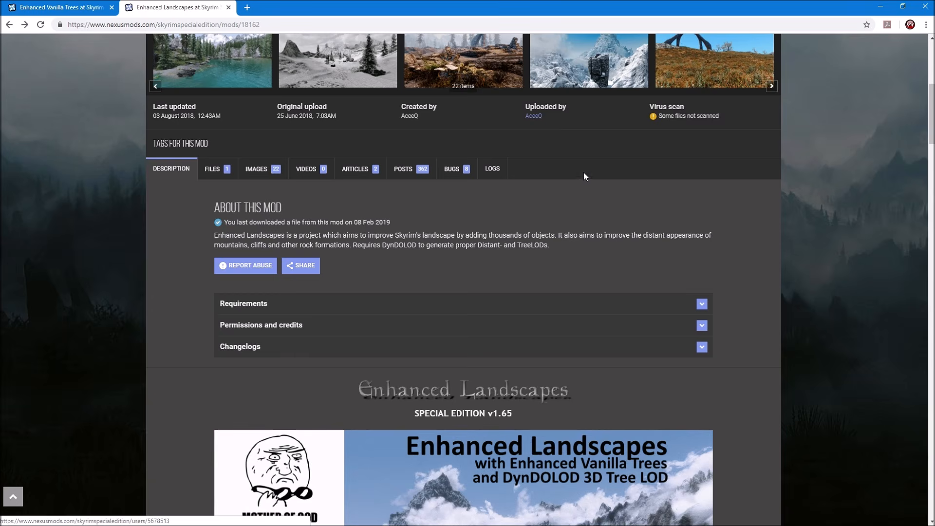
scroll(589, 174, "down", 3)
scroll(770, 345, "down", 4)
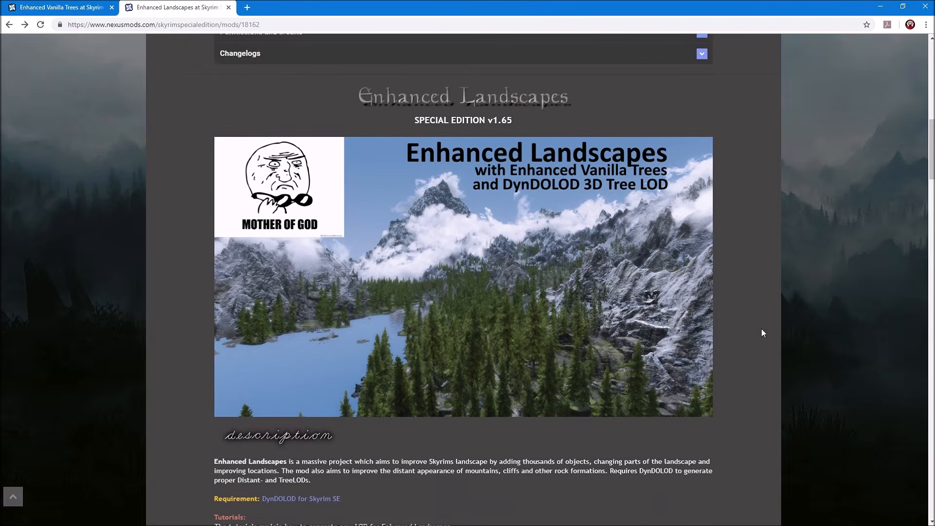
scroll(750, 243, "down", 2)
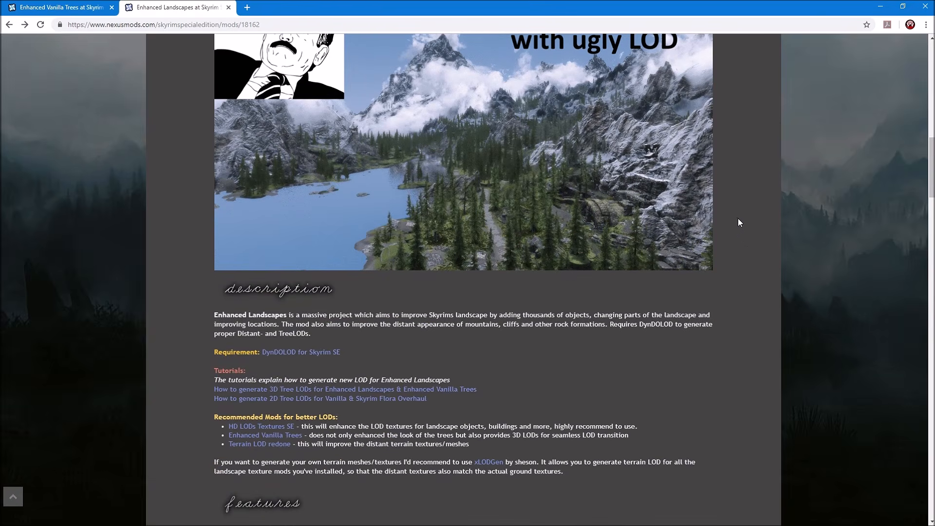
scroll(749, 185, "up", 15)
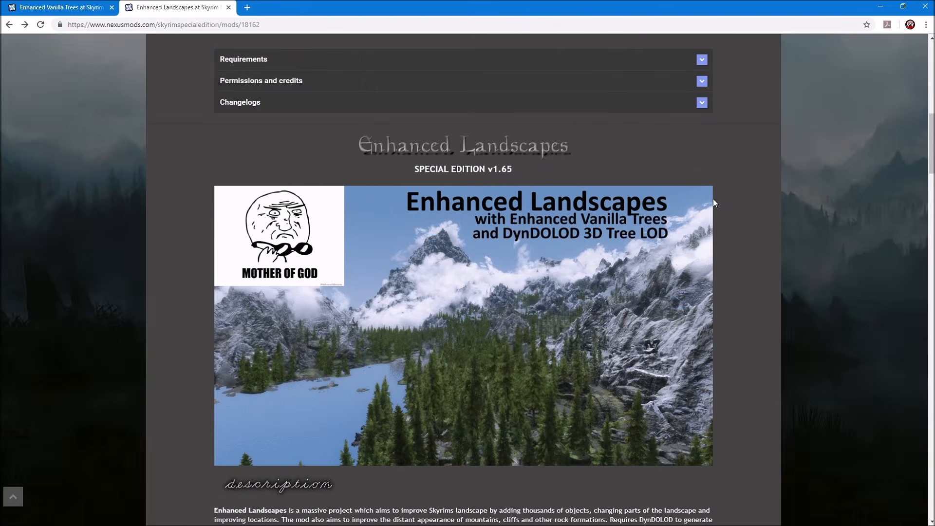
scroll(718, 196, "up", 2)
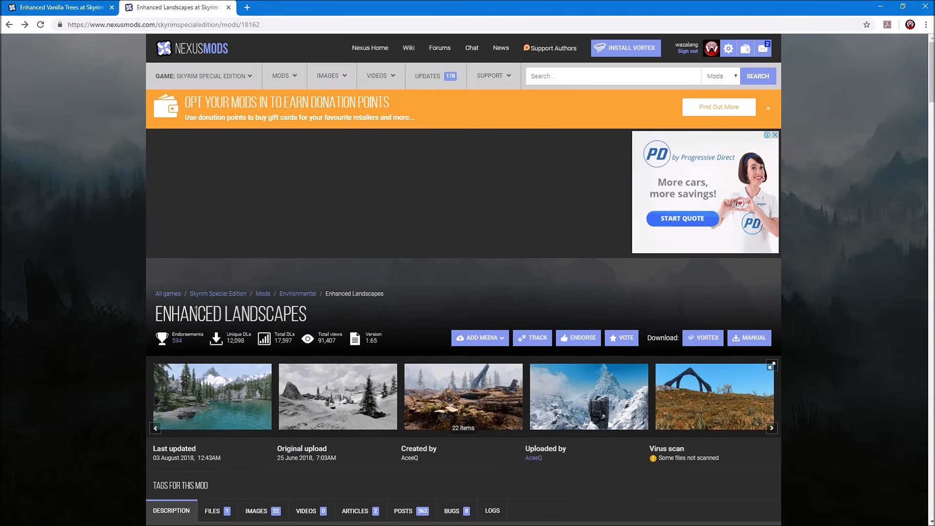
scroll(789, 291, "down", 13)
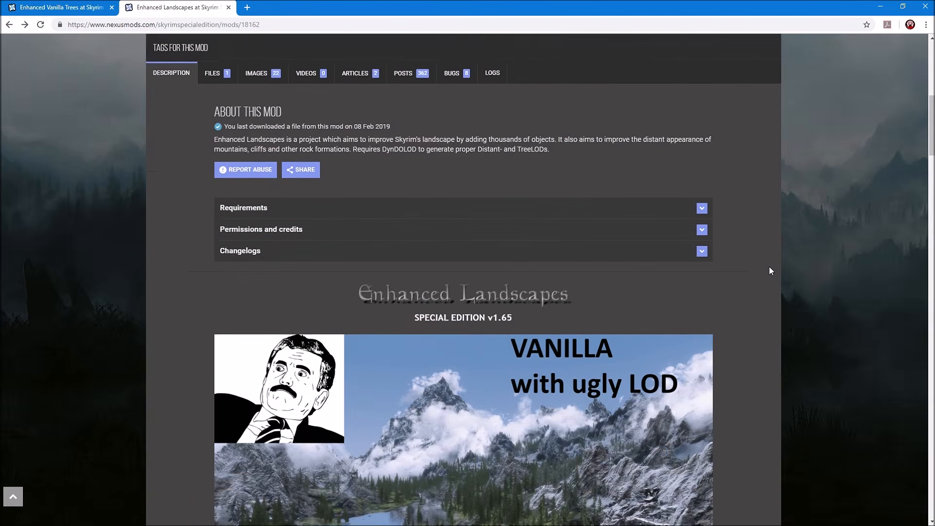
scroll(764, 269, "down", 5)
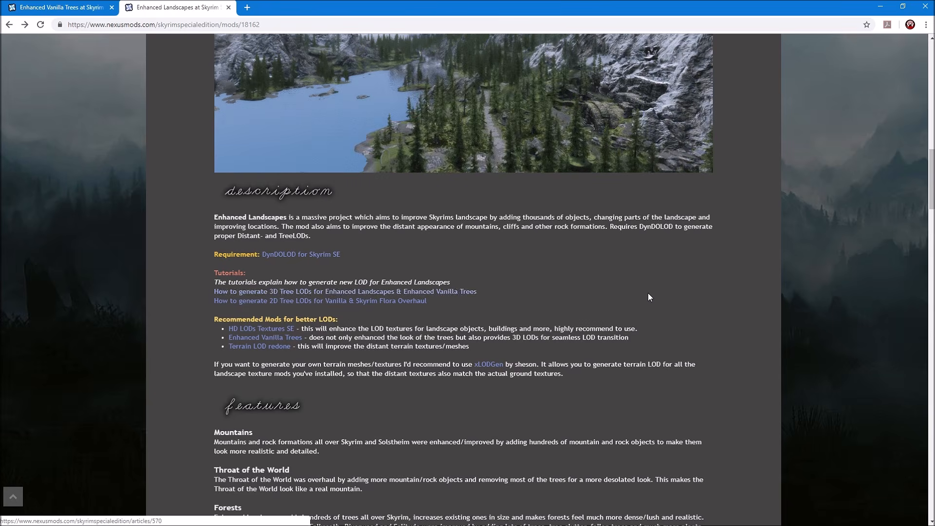
- Open the 3D Tree LOD tutorial for Enhanced Landscapes and Enhanced Vanilla Trees, and download its linked SRG Enhanced Trees Activator.7z from MEGA
left_click(334, 291)
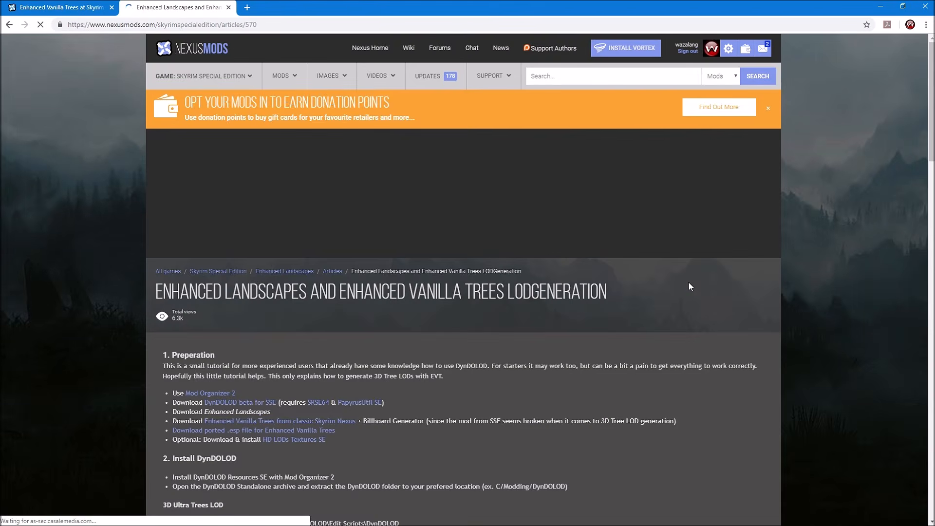
scroll(688, 286, "down", 3)
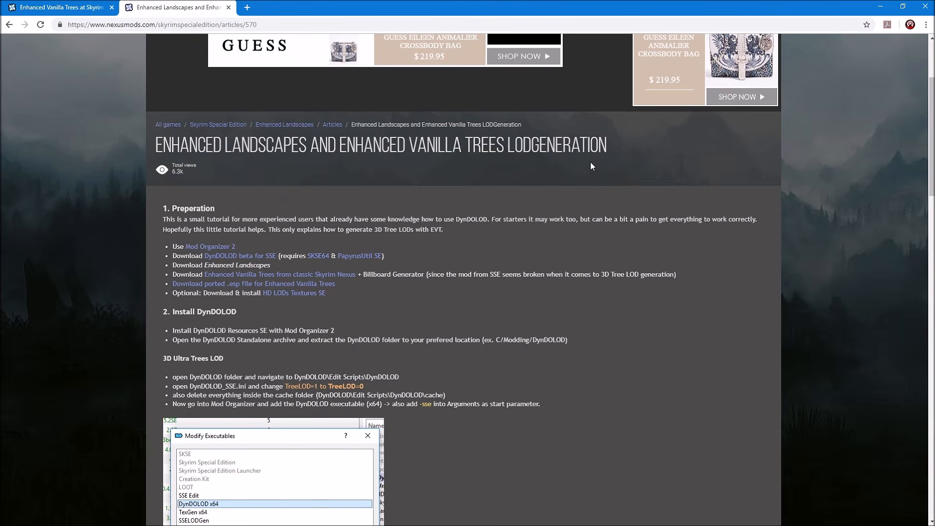
scroll(545, 224, "down", 1)
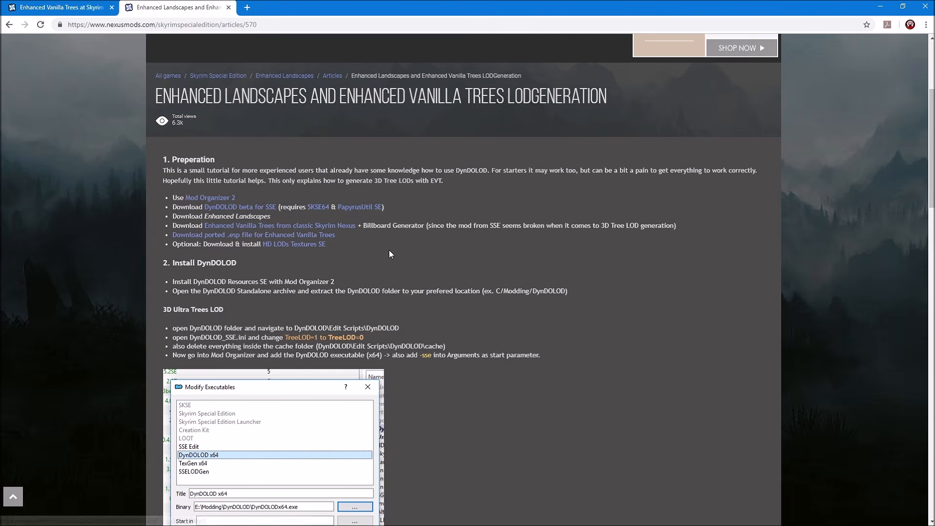
left_click(251, 238)
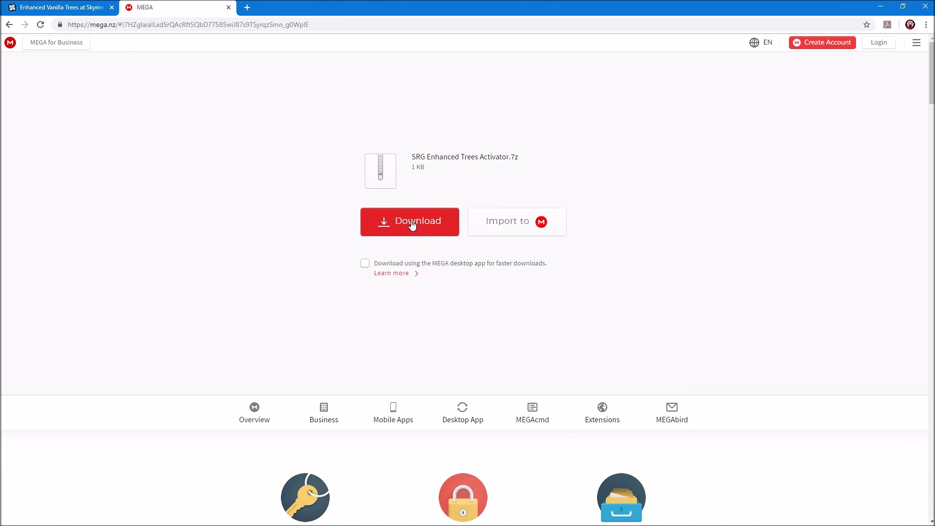
left_click(394, 226)
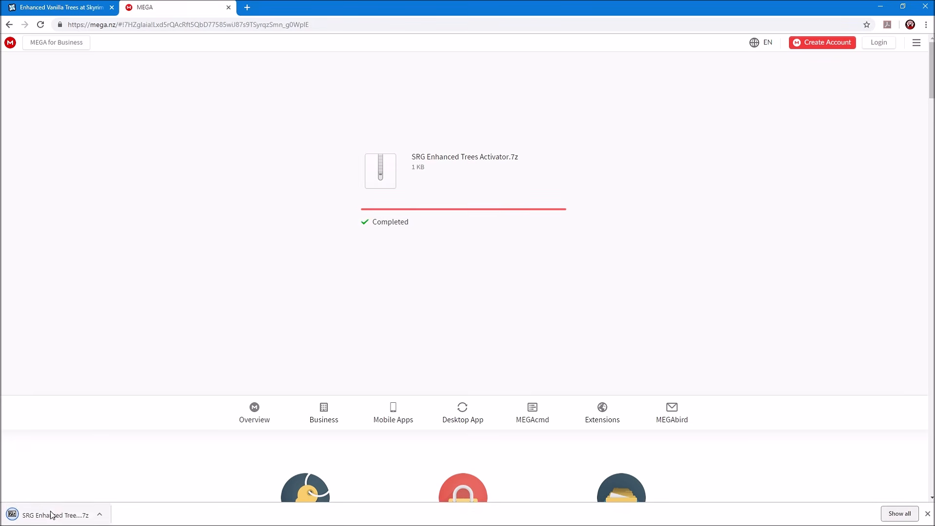
- Minimize Chrome, open the SRG Enhanced Trees Activator (1).7z archive from the desktop, and arrange the Enhanced Vanilla Trees folder window beside it
left_click(881, 7)
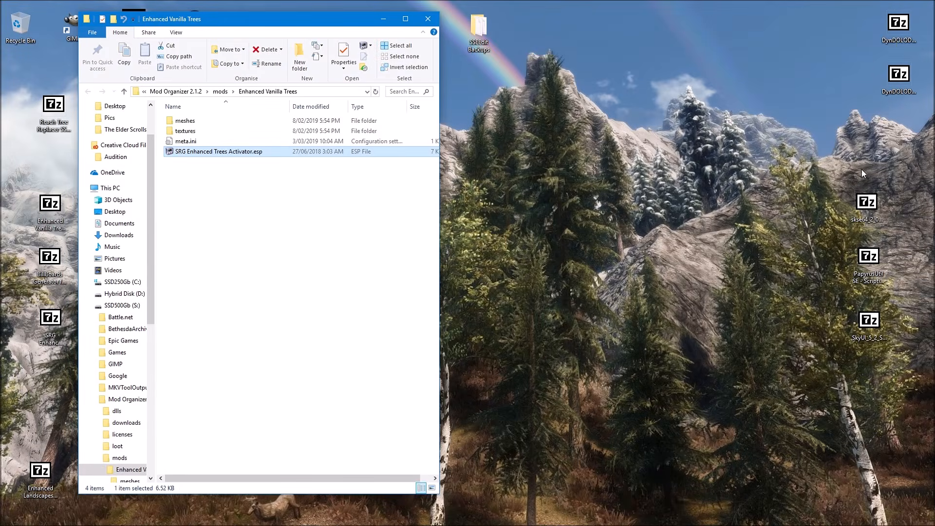
left_click_drag(242, 23, 513, 26)
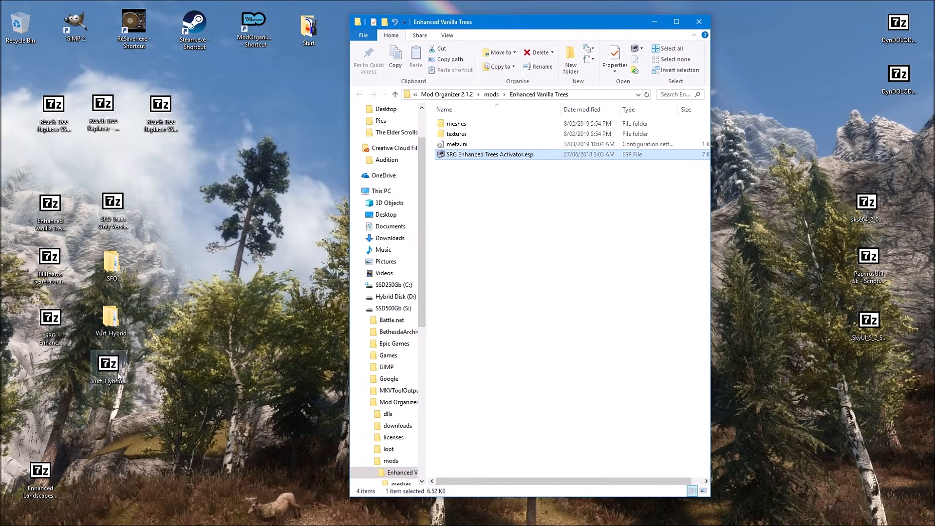
left_click(49, 322)
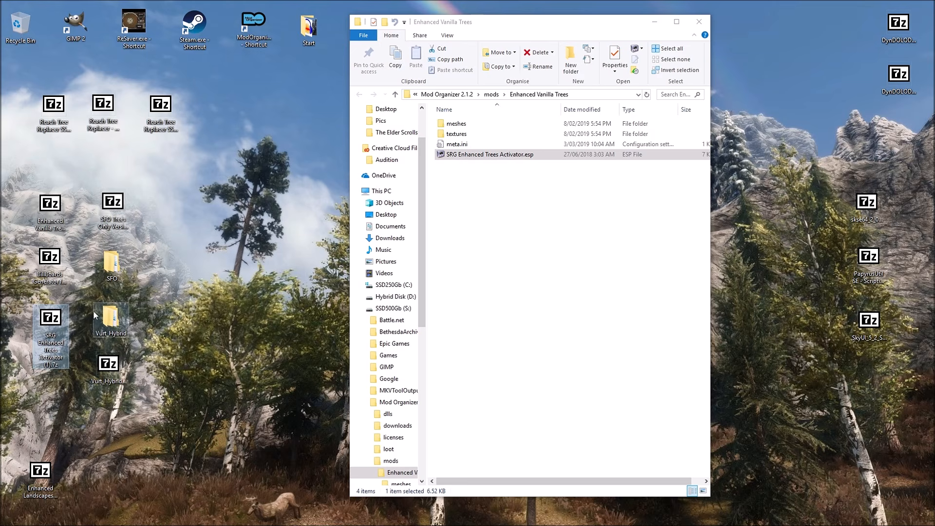
double_click(48, 319)
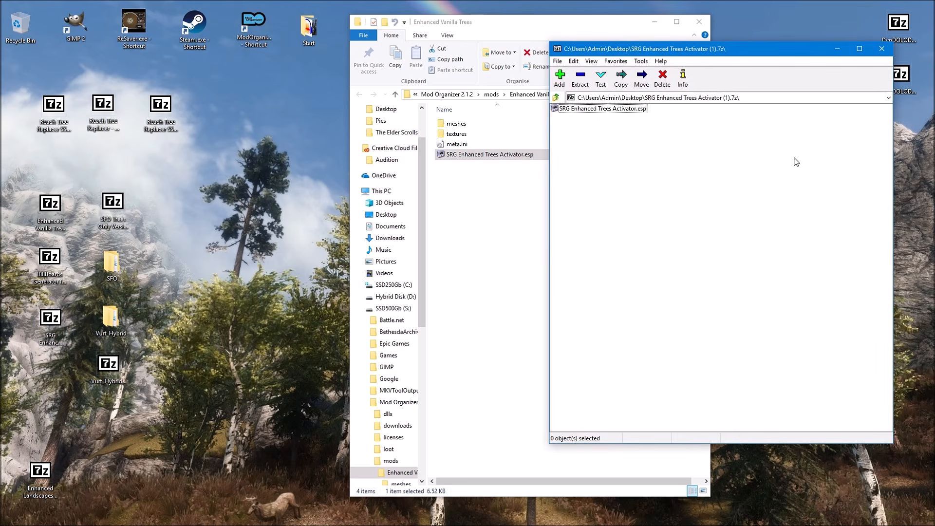
left_click(489, 20)
left_click_drag(490, 20, 263, 25)
- Copy SRG Enhanced Trees Activator.esp from the archive into the Enhanced Vanilla Trees mod folder, replace the existing file, and close the archive
left_click(586, 110)
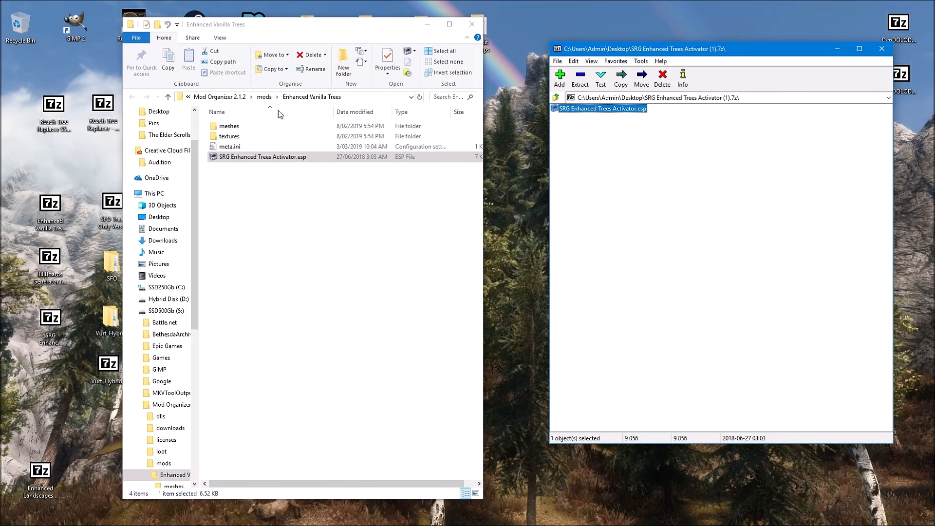
left_click_drag(576, 109, 271, 205)
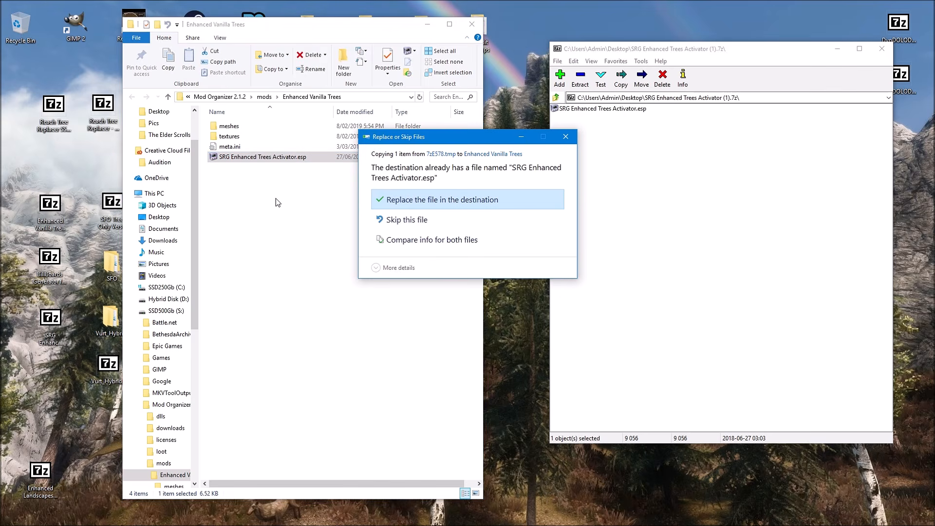
left_click(414, 202)
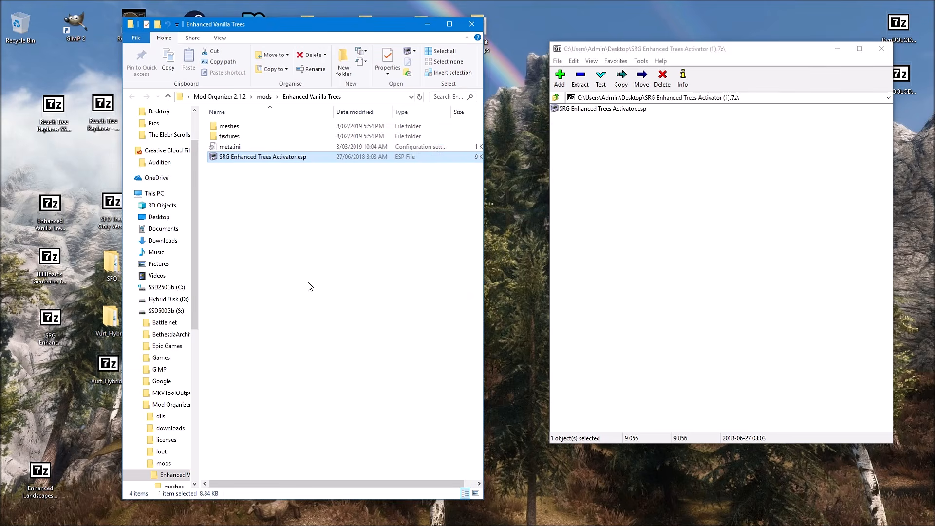
left_click(881, 50)
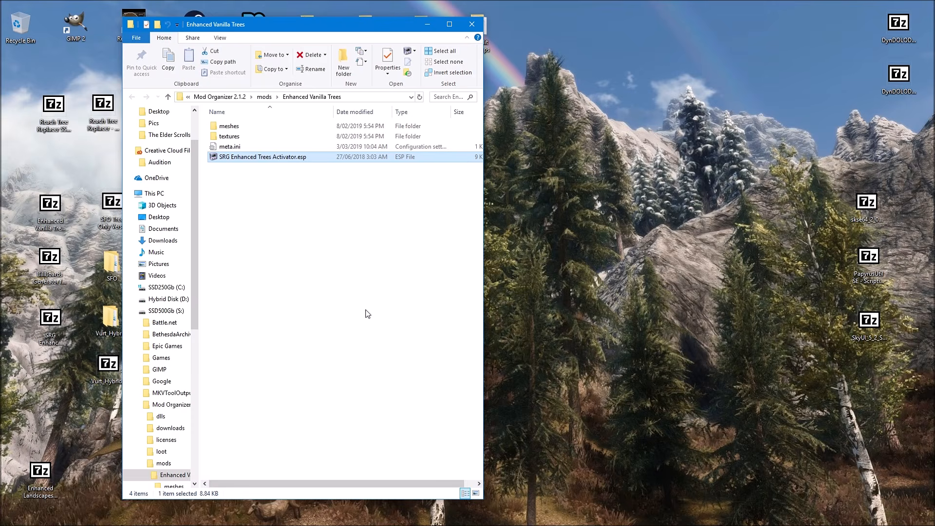
- Go up to the mods folder, close File Explorer, and check BillBoards Generator's overwrite conflicts in Mod Organizer
left_click(168, 97)
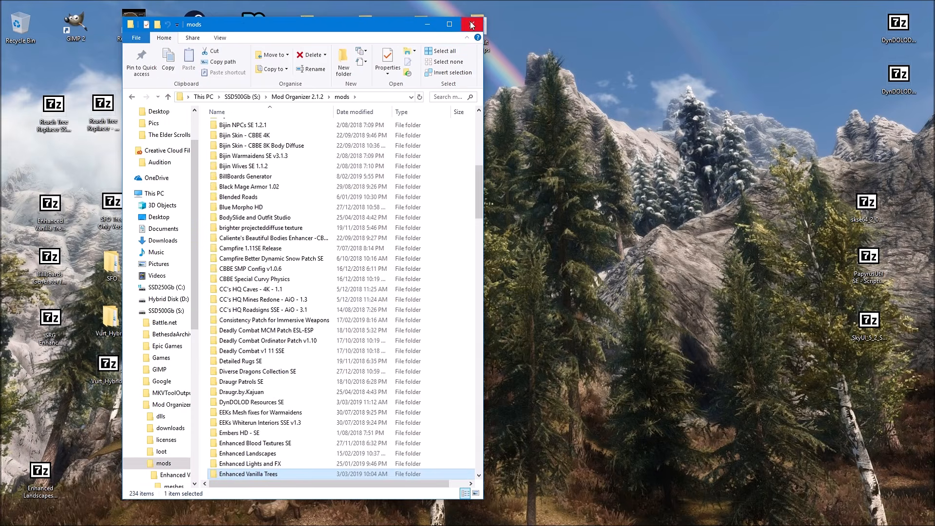
left_click(472, 24)
mouse_move(189, 525)
left_click(131, 516)
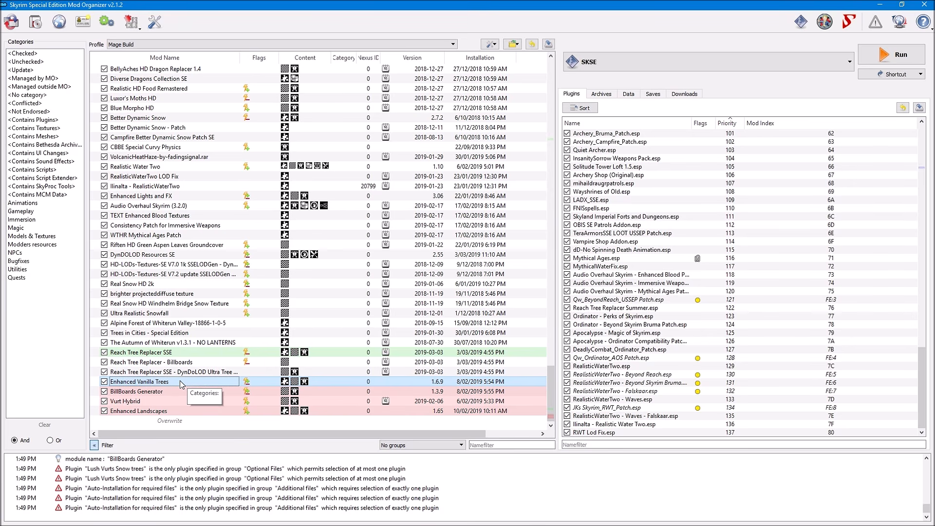
left_click(169, 393)
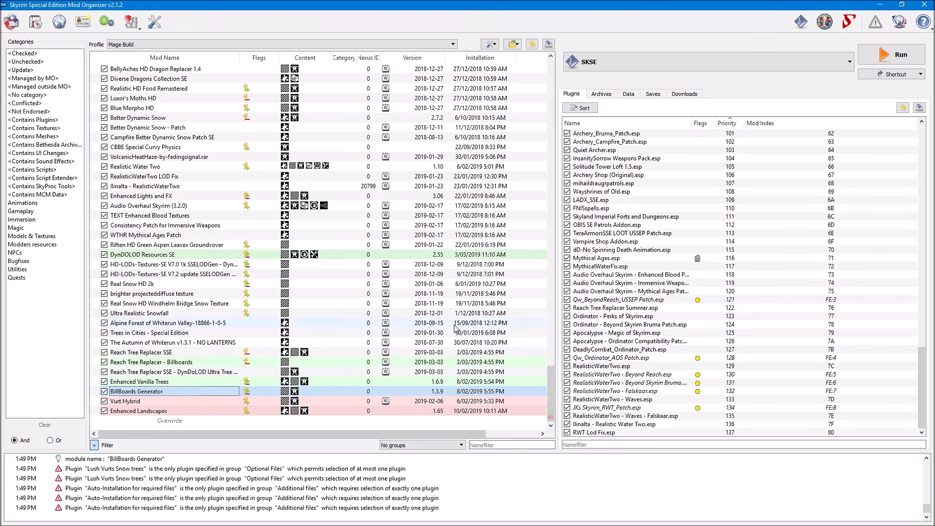
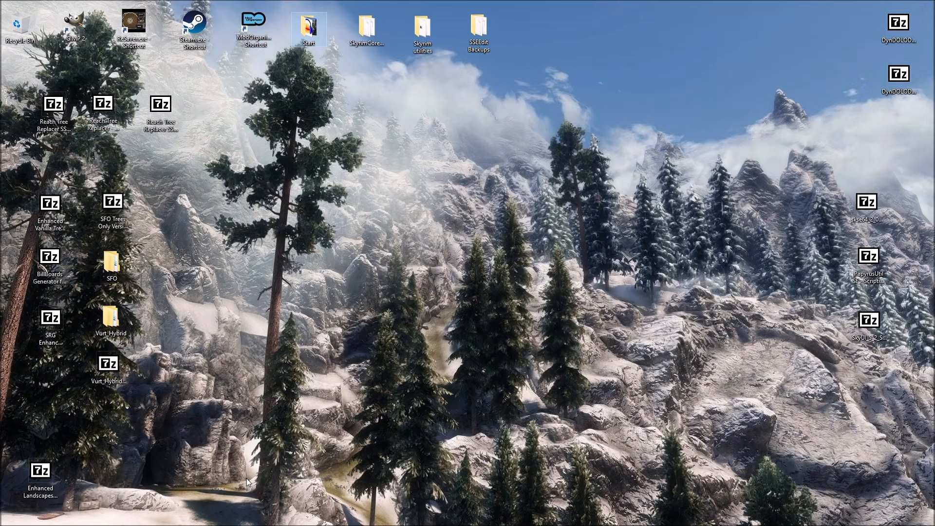
- Switch to Chrome and examine the main and update files offered for Skyrim Flora Overhaul SE, including the Trees Only Version
mouse_move(194, 523)
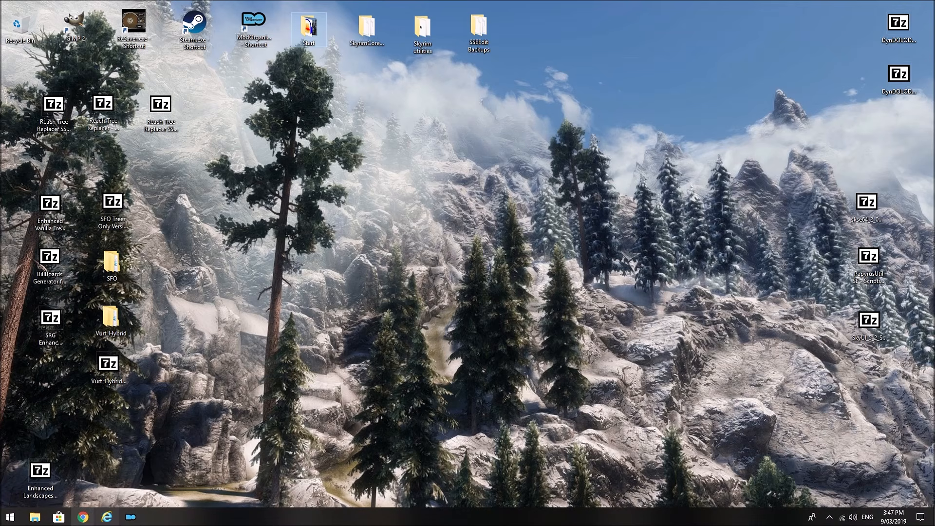
left_click(83, 517)
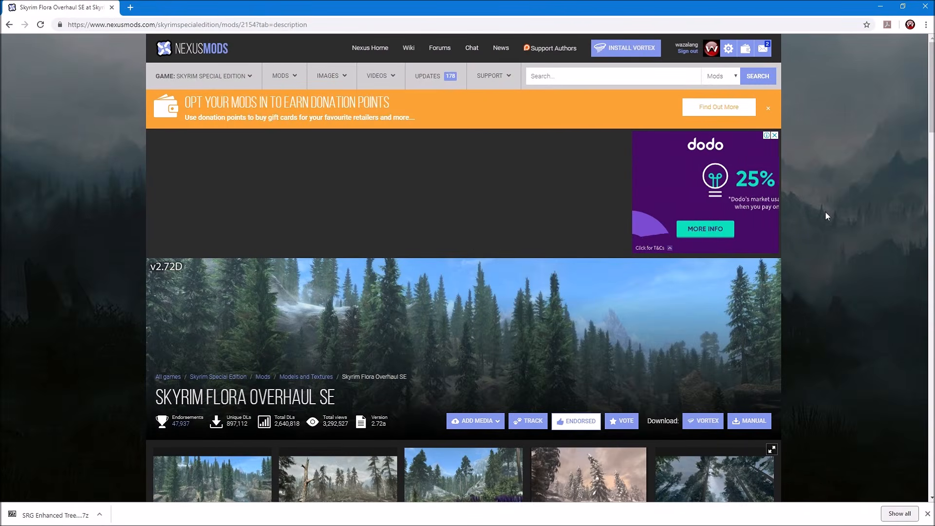
scroll(894, 241, "down", 3)
scroll(894, 242, "down", 2)
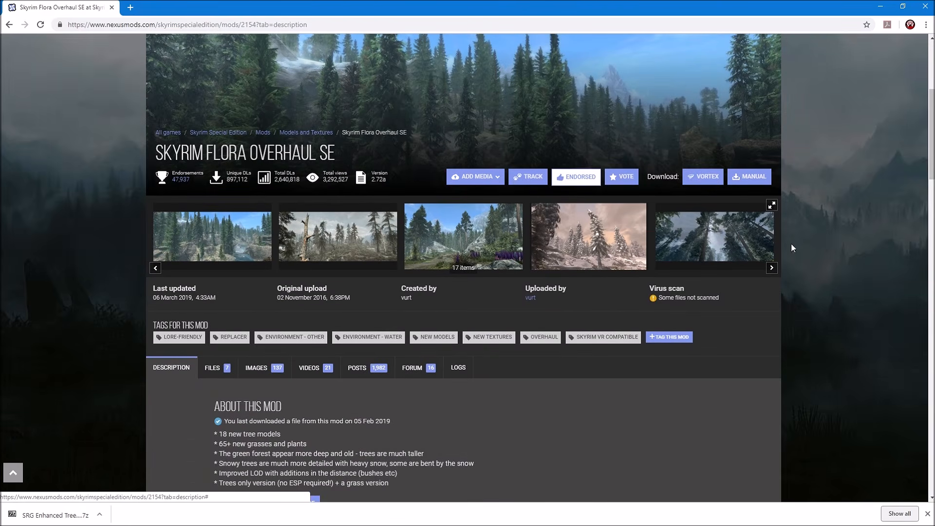
scroll(837, 294, "down", 3)
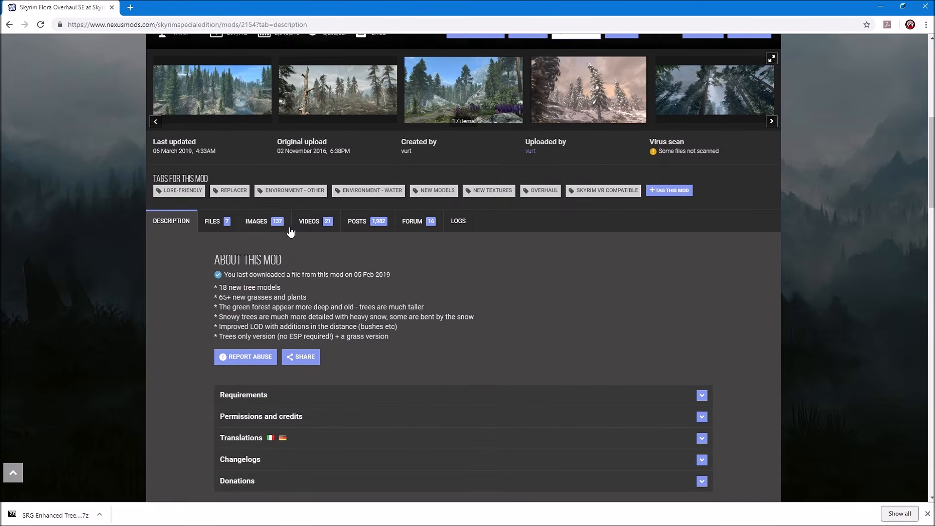
left_click(210, 223)
scroll(822, 241, "down", 3)
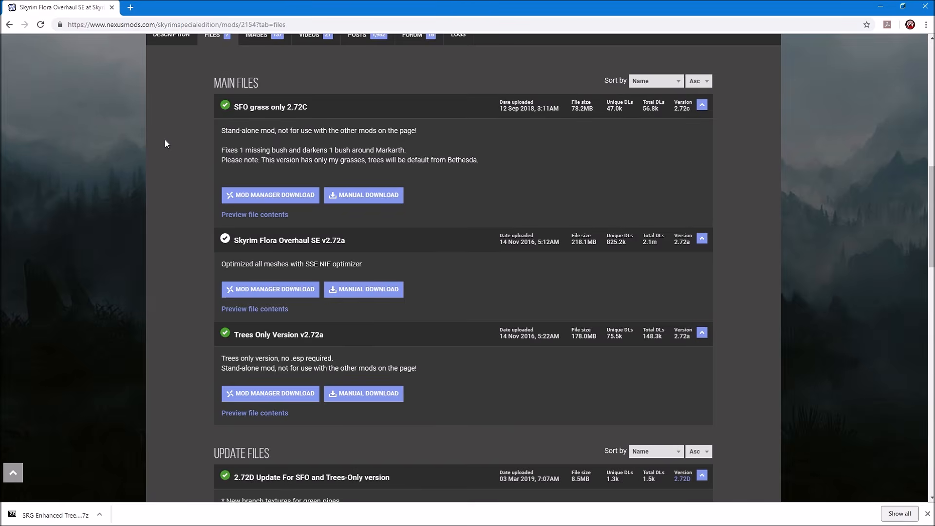
scroll(164, 141, "down", 2)
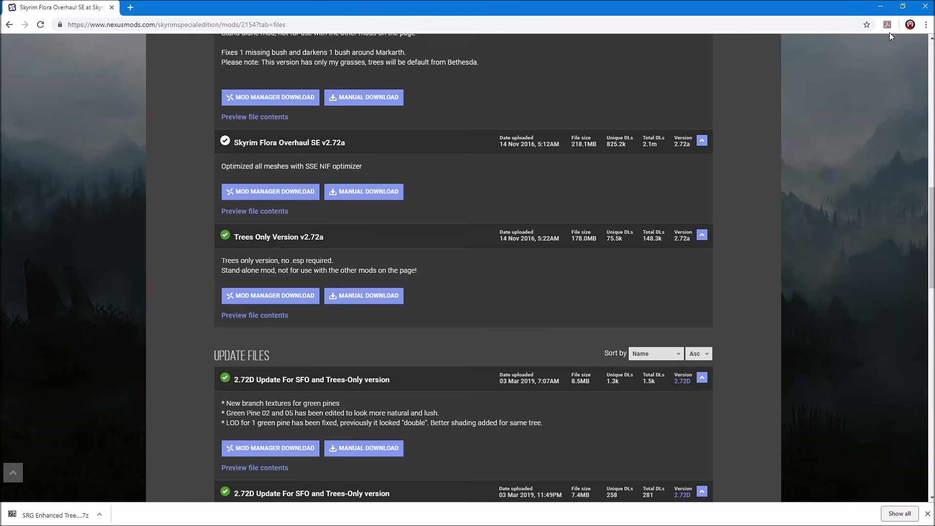
- Minimize Chrome and move the SFO Trees Only Version archive to an empty area near the middle of the desktop
left_click(876, 10)
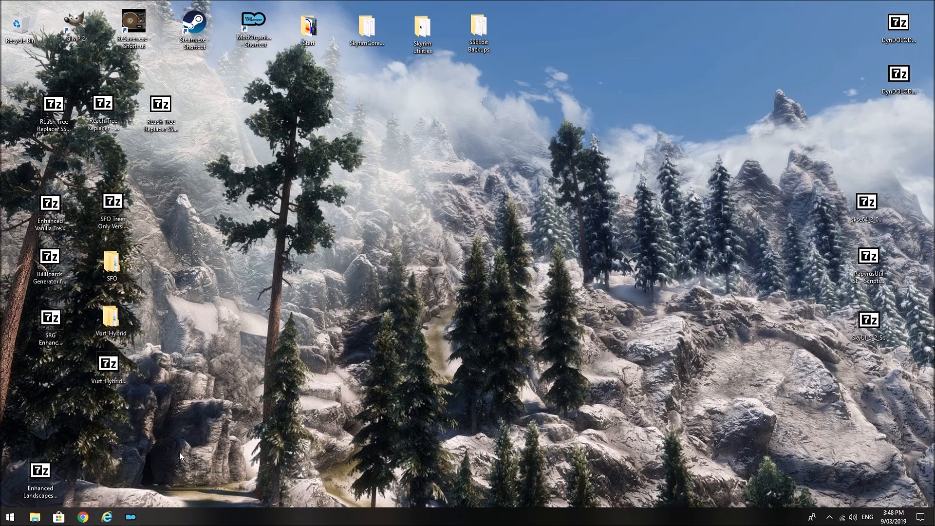
left_click_drag(116, 207, 457, 183)
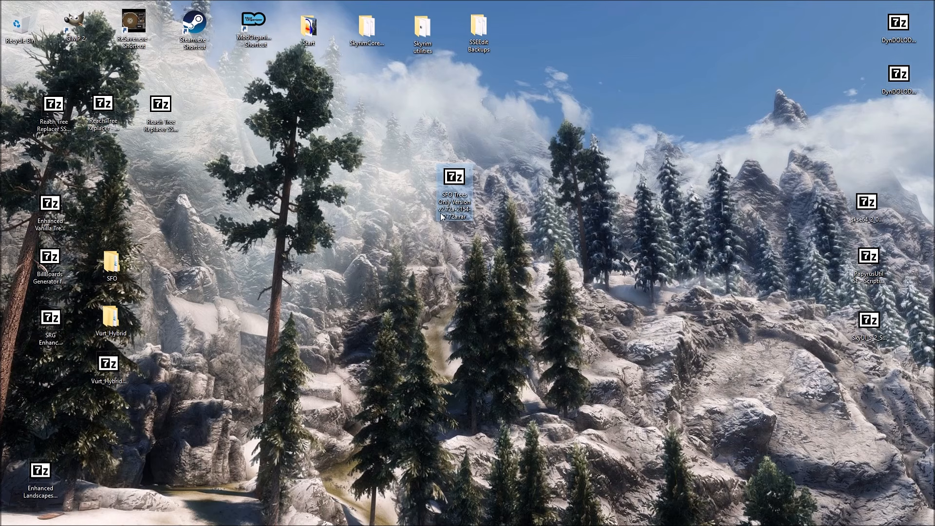
- Examine the Data folder inside the SFO Trees Only Version archive on the desktop
double_click(474, 168)
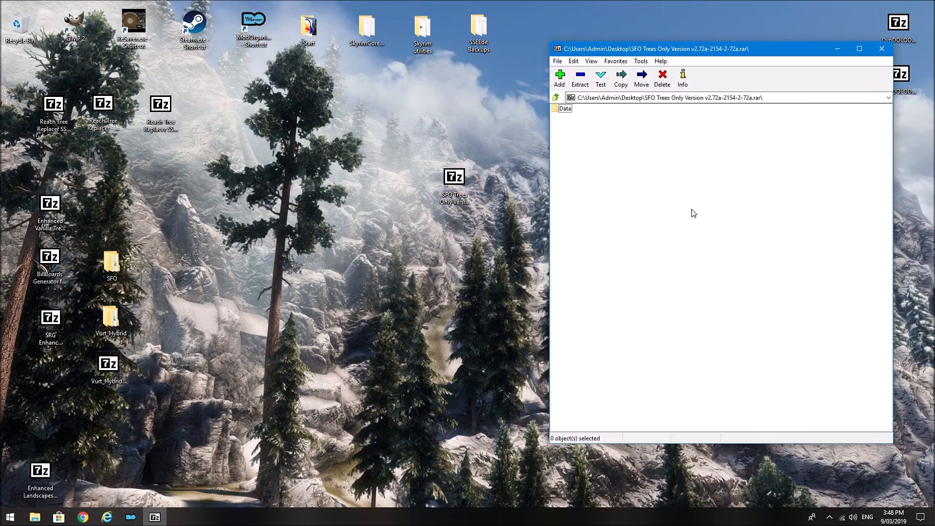
double_click(566, 108)
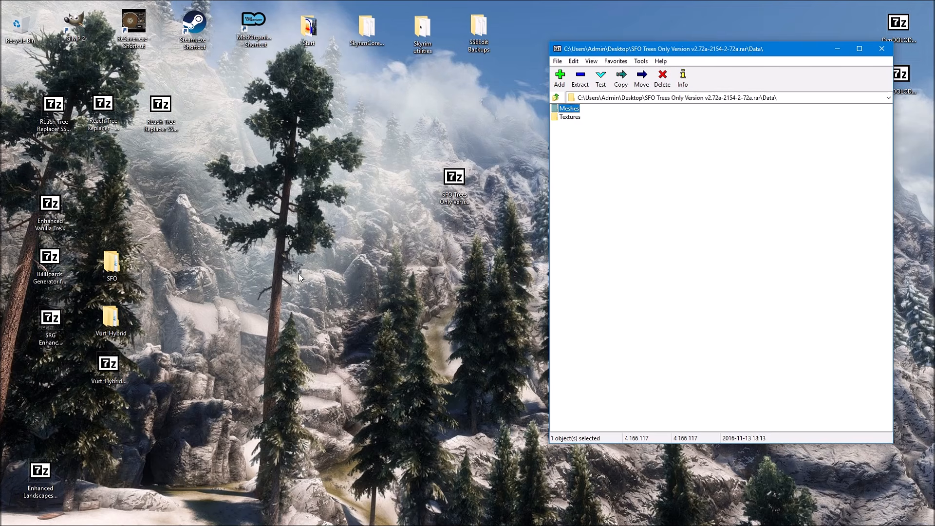
right_click(307, 285)
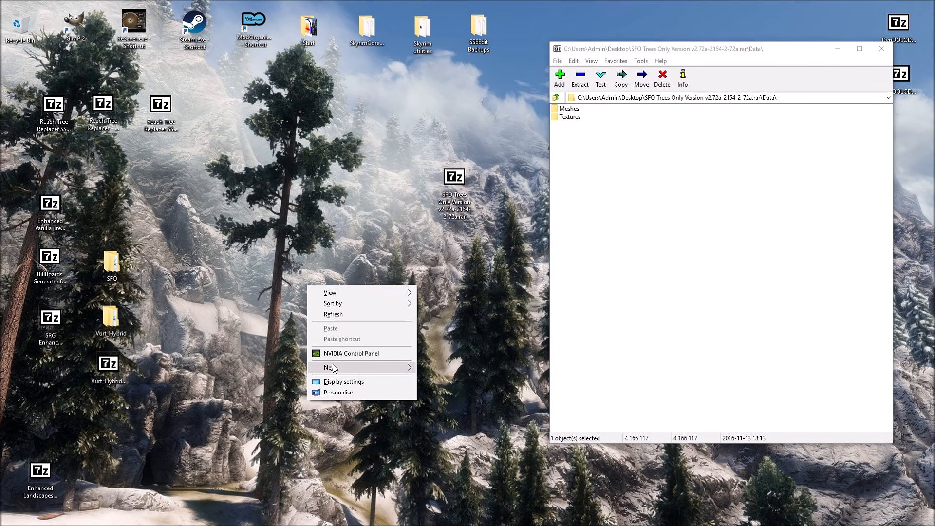
mouse_move(333, 368)
left_click(435, 369)
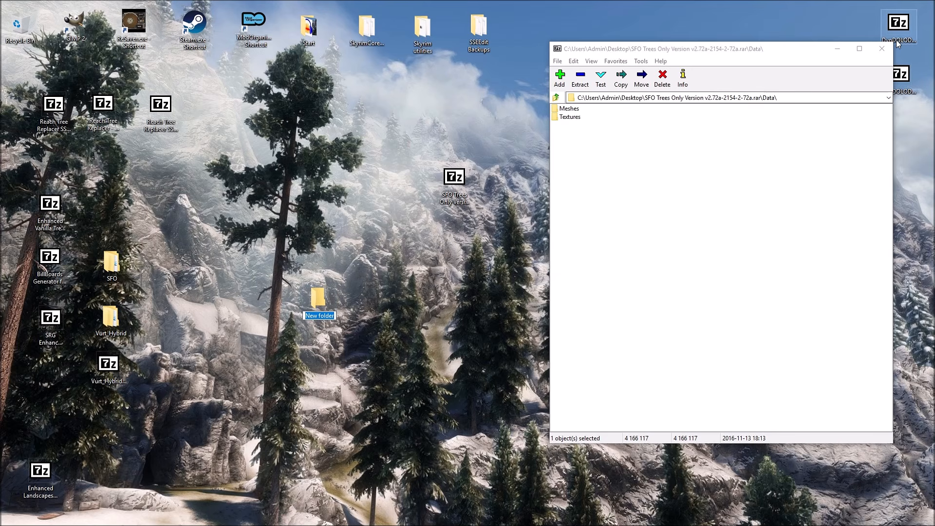
left_click(881, 49)
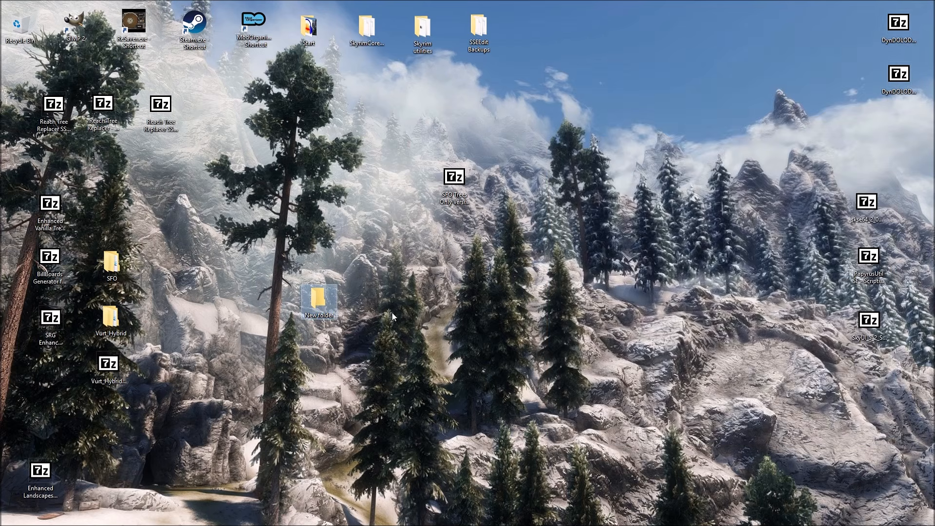
right_click(325, 294)
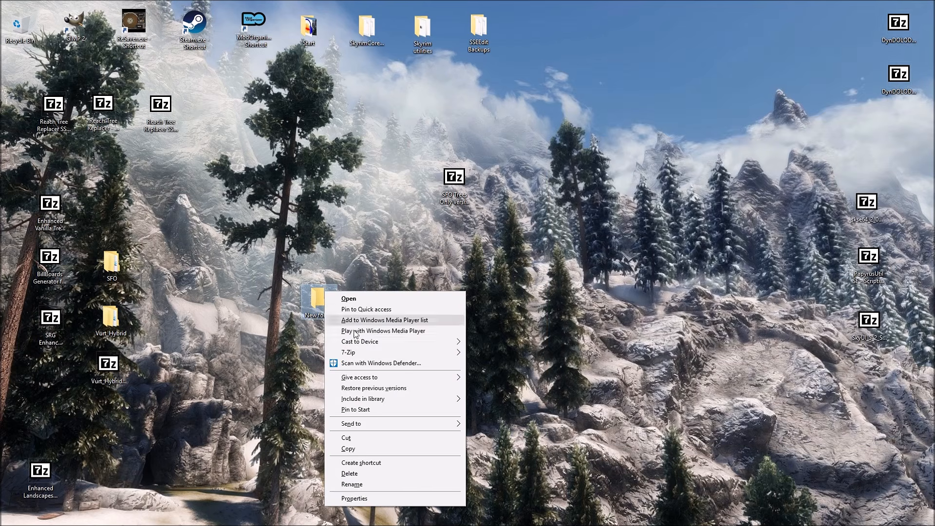
left_click(349, 473)
- Move the SFO folder toward the middle of the desktop and put the SFO Trees Only Version archive in its former spot
left_click_drag(112, 264, 244, 258)
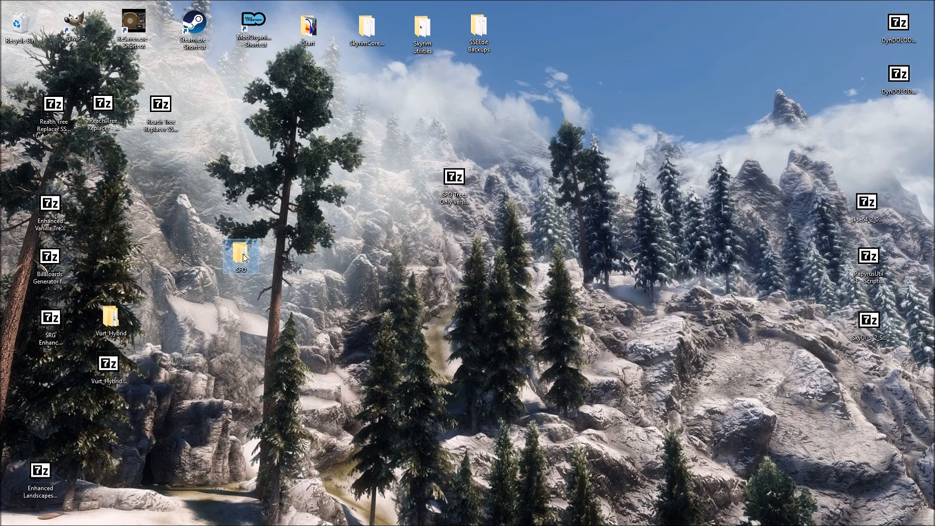
left_click_drag(454, 180, 111, 247)
left_click_drag(240, 253, 331, 238)
- Open the Data folder inside the desktop's SFO folder and move its window aside to free part of the desktop
double_click(330, 237)
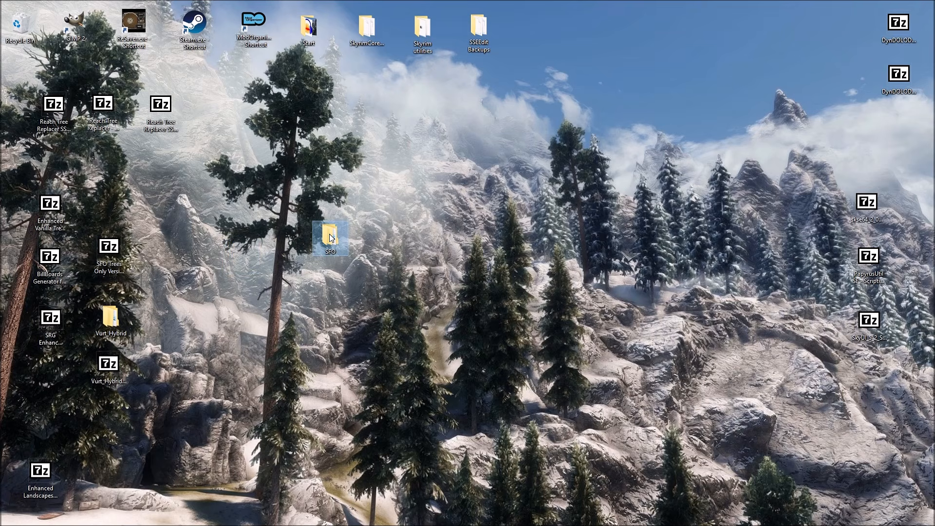
double_click(543, 116)
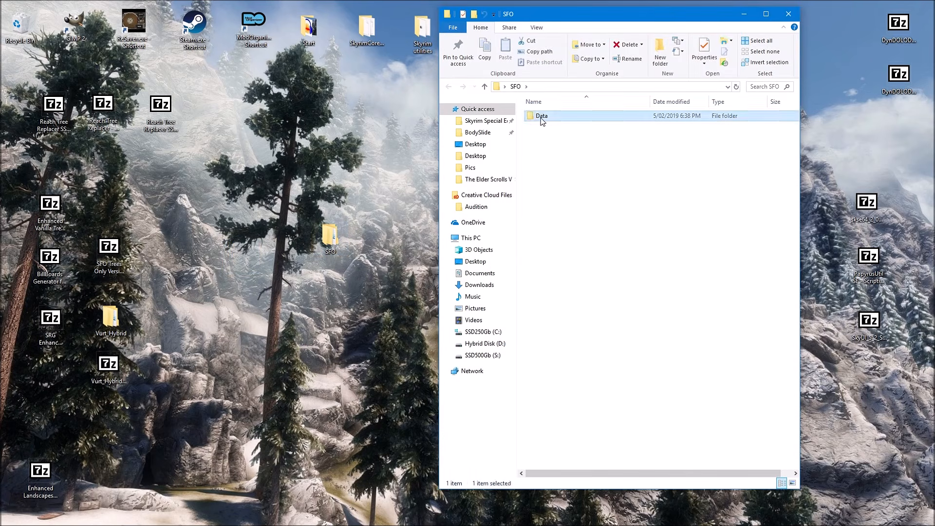
left_click_drag(579, 16, 197, 19)
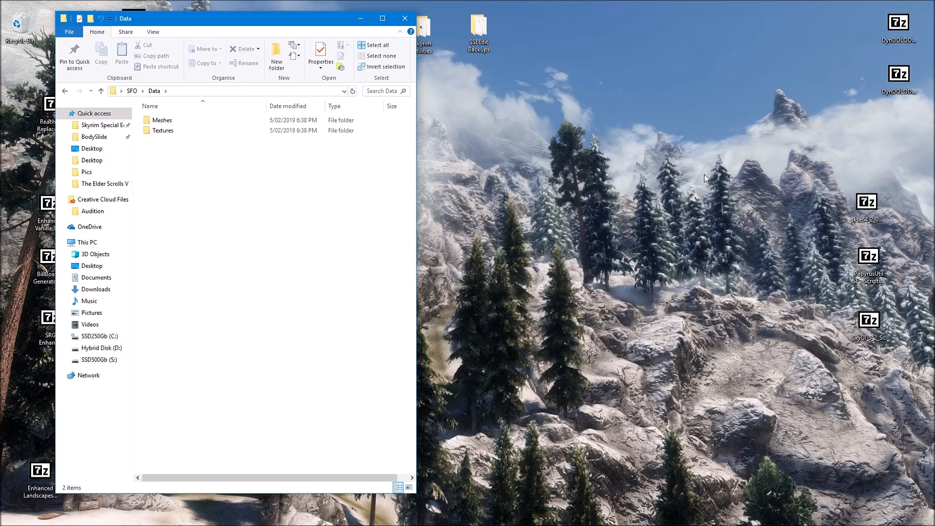
left_click_drag(259, 23, 235, 25)
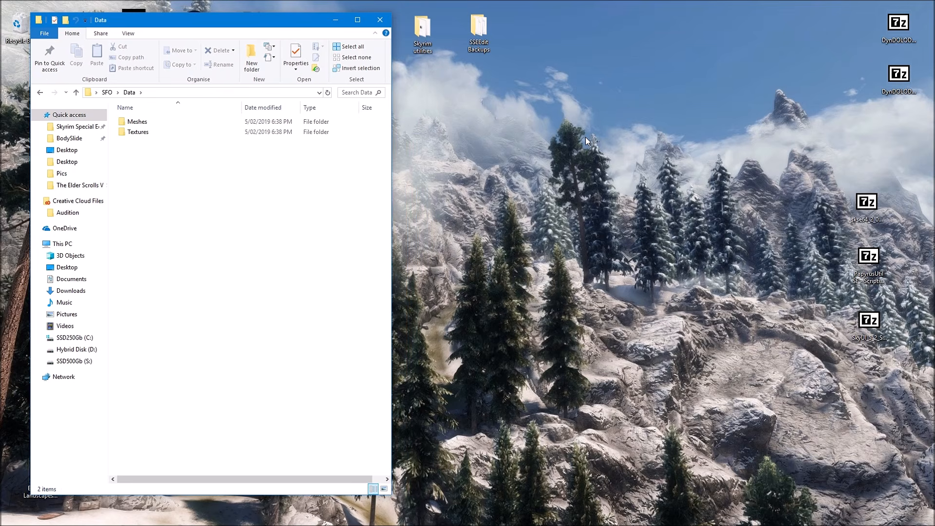
- Create a new folder named VurtsHybrid on the desktop
right_click(587, 153)
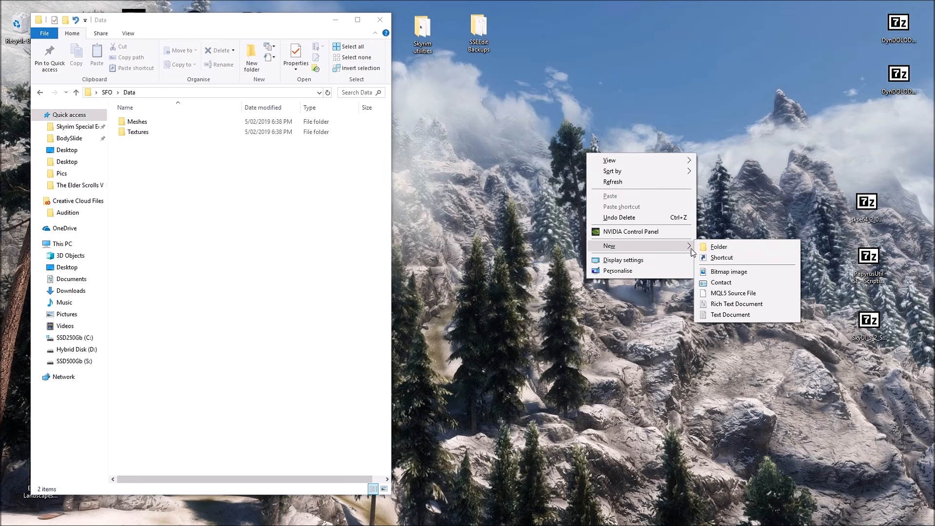
left_click(718, 246)
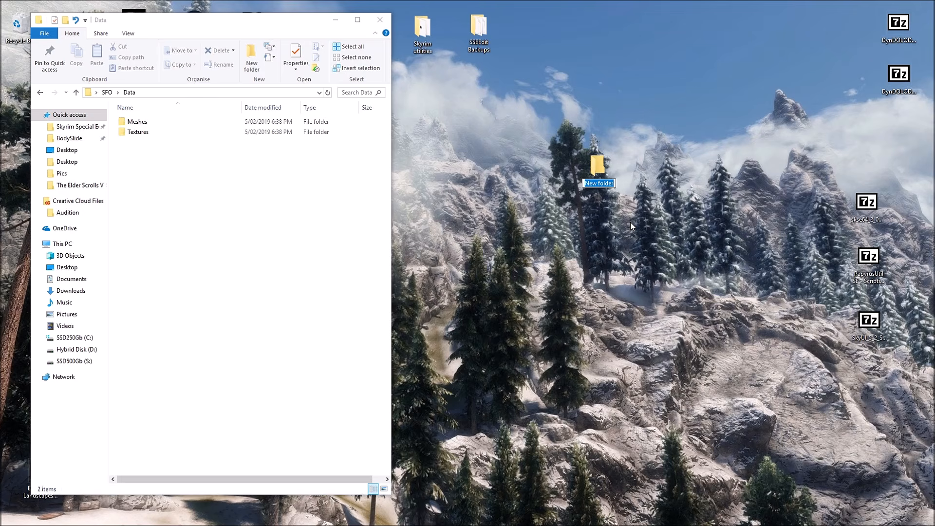
type("VurtsHybrid")
key("Return")
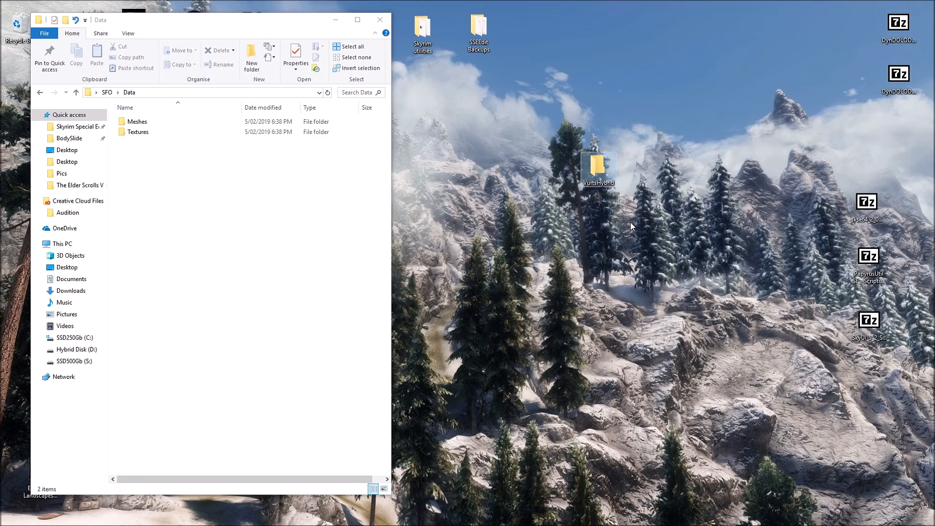
- Open the VurtsHybrid folder and arrange its window side by side with the SFO Data window, enlarging both
double_click(599, 165)
left_click_drag(196, 33, 590, 19)
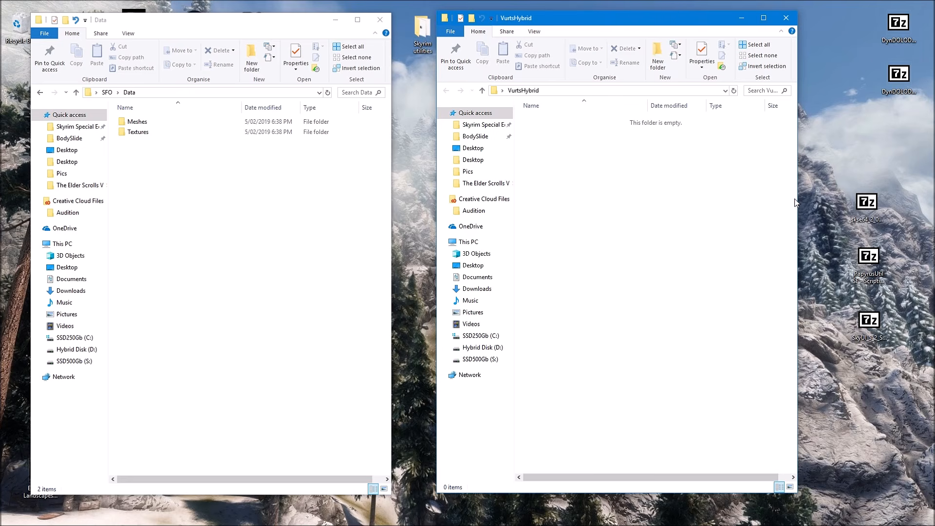
left_click_drag(795, 203, 930, 205)
left_click_drag(738, 493, 701, 521)
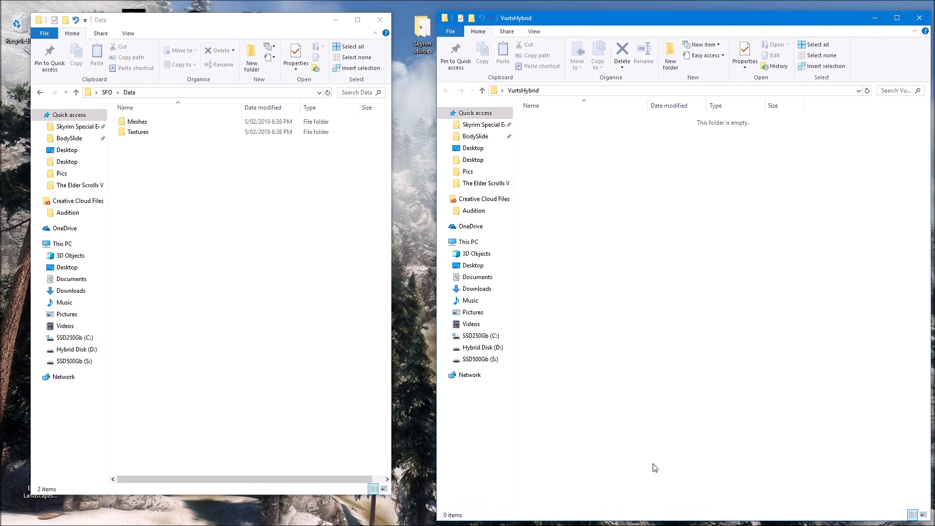
left_click_drag(391, 286, 426, 285)
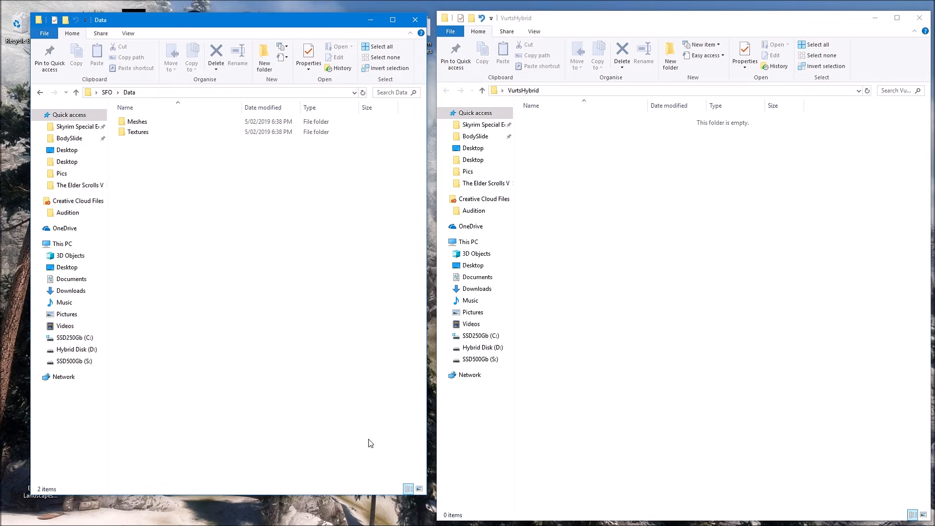
left_click_drag(341, 494, 336, 521)
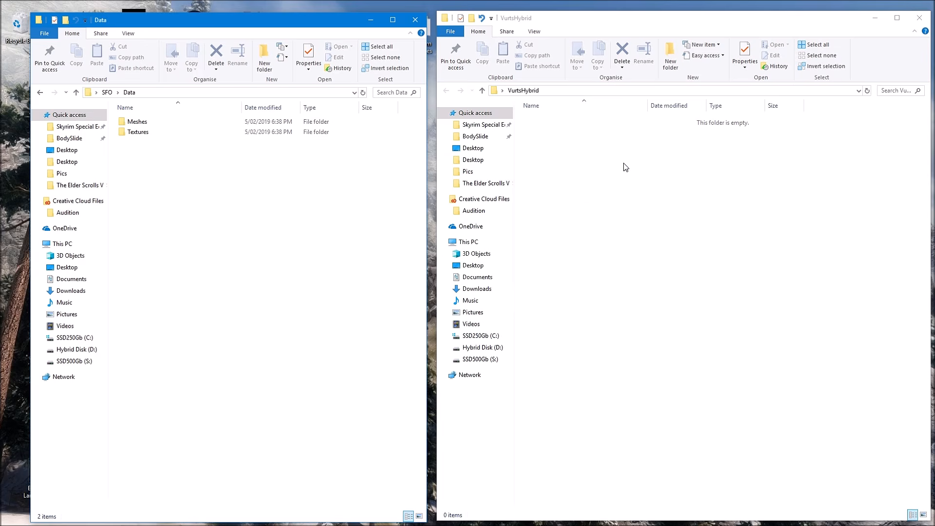
- Create a folder named Textures inside VurtsHybrid
right_click(609, 160)
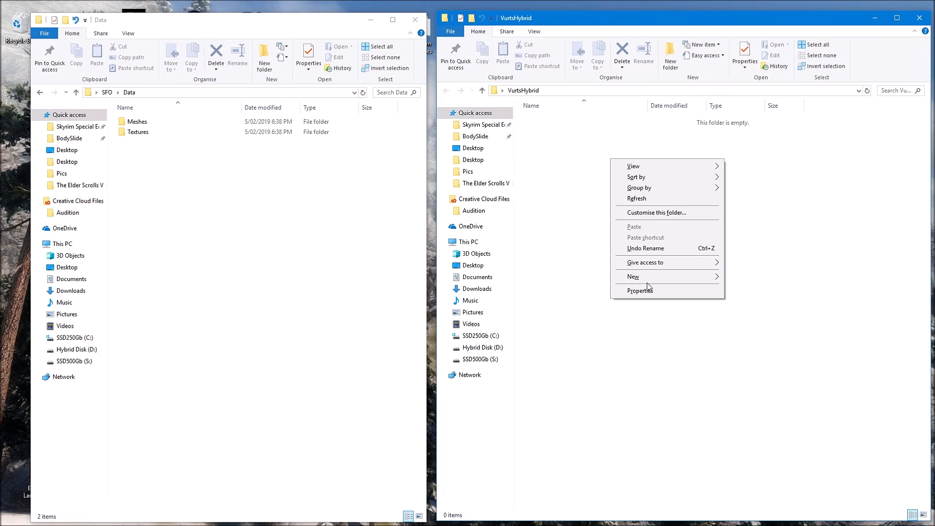
mouse_move(648, 281)
left_click(746, 277)
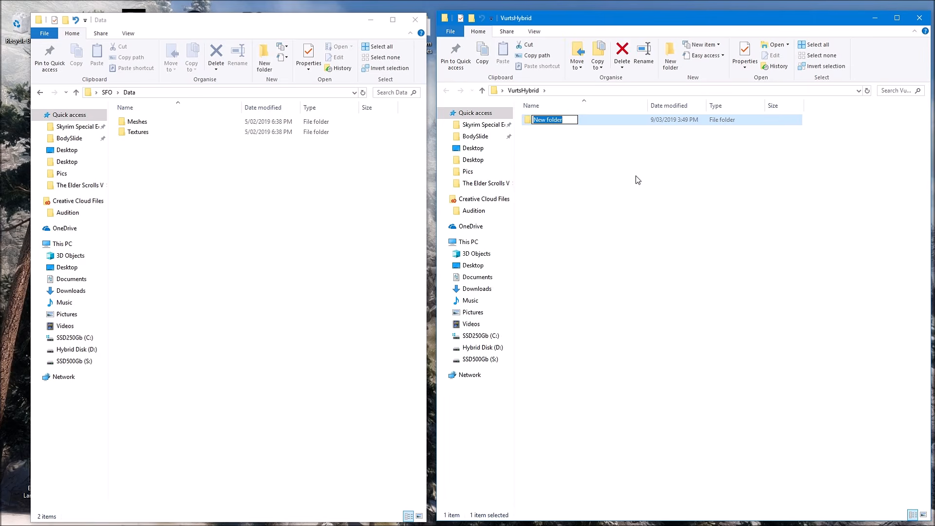
type("Textures")
key("Return")
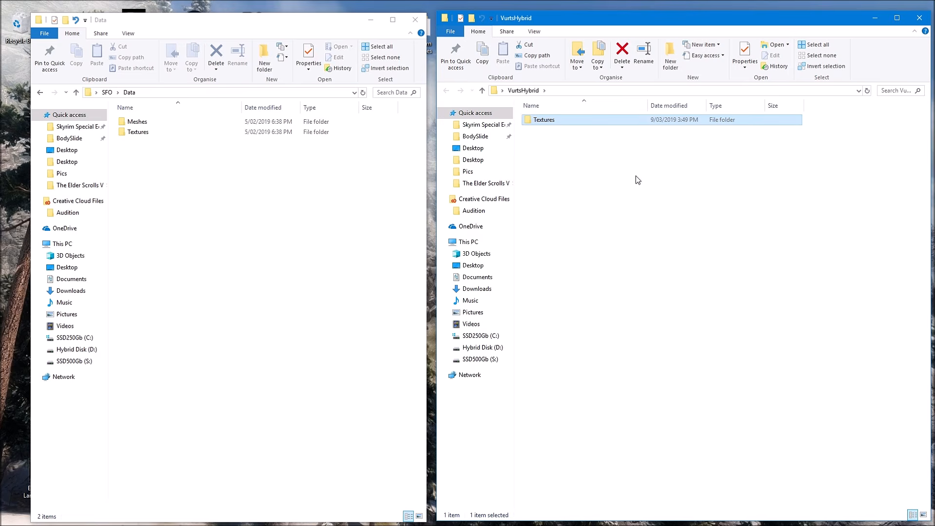
- Create a folder named Meshes next to Textures in the VurtsHybrid folder
right_click(610, 176)
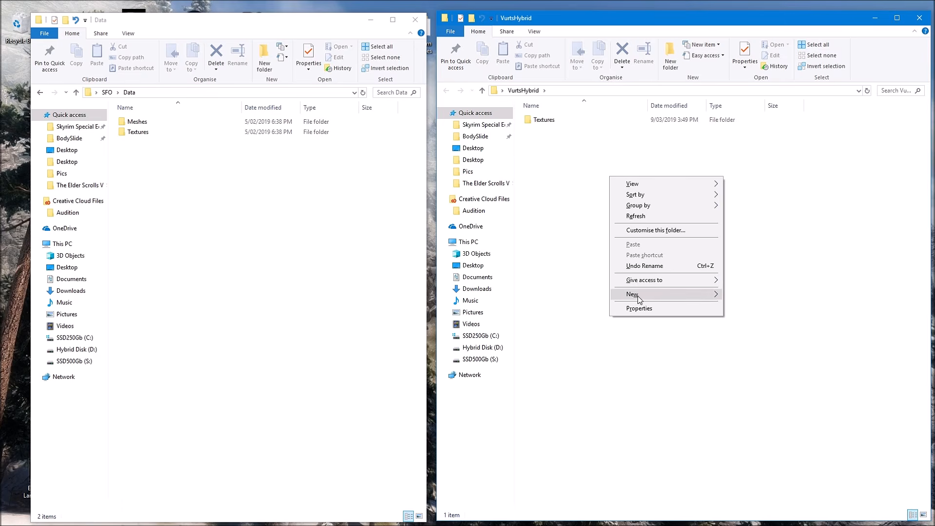
mouse_move(638, 297)
left_click(742, 297)
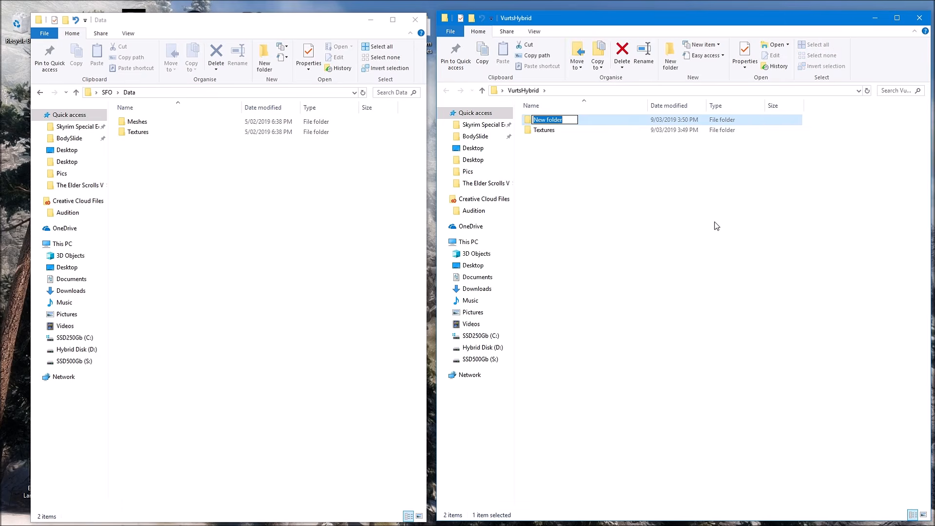
type("Meshes")
key("Return")
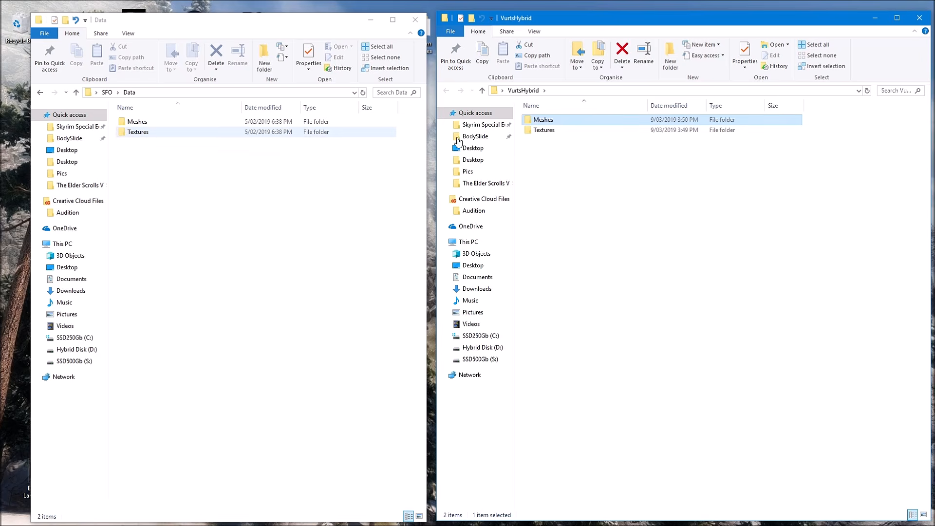
left_click(191, 29)
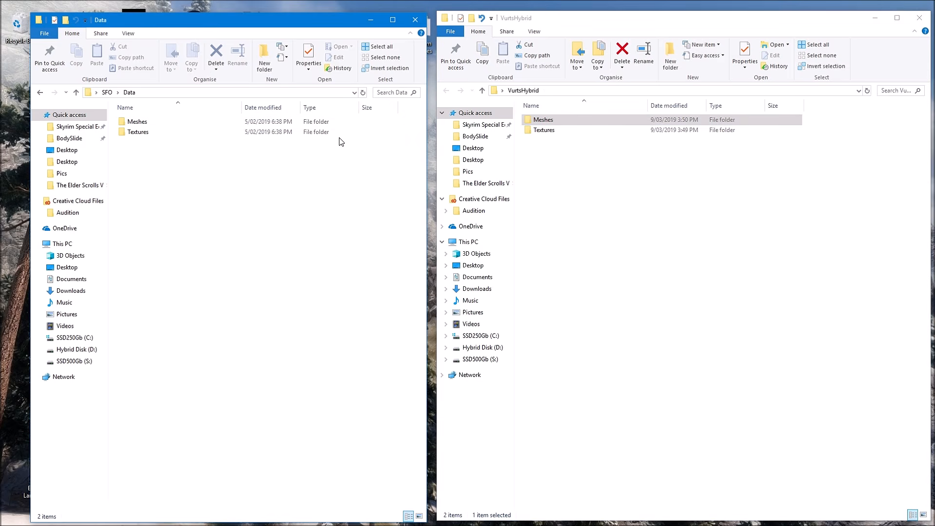
- Create a folder named Landscape inside the Meshes folder of VurtsHybrid
double_click(576, 119)
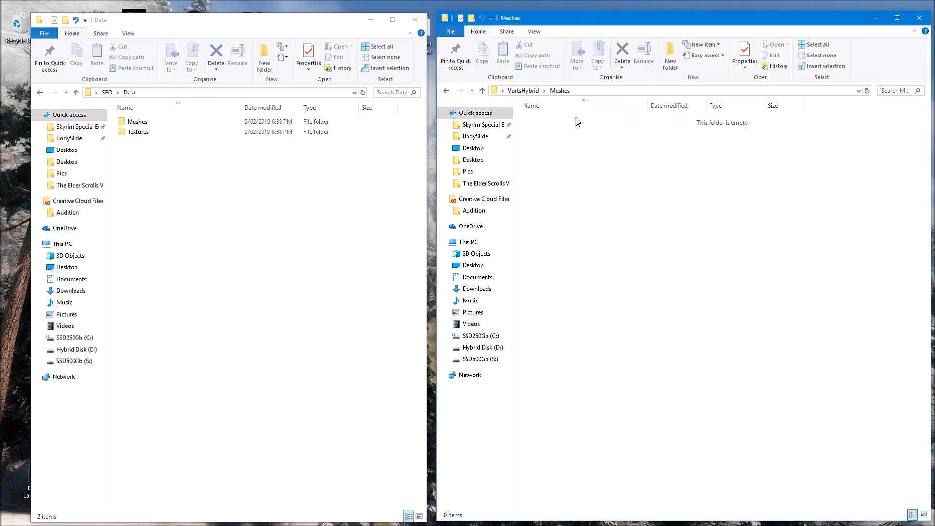
right_click(595, 164)
mouse_move(625, 282)
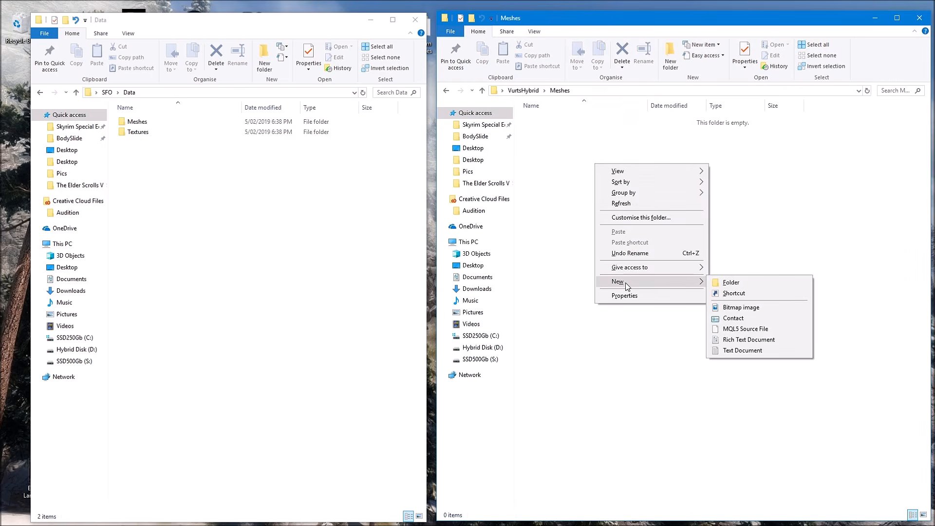
left_click(730, 281)
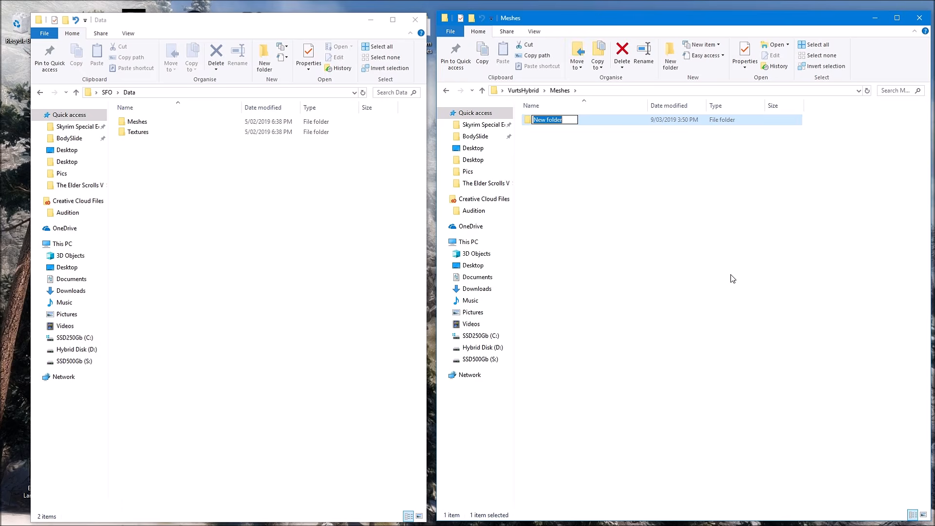
type("Landscape")
key("Return")
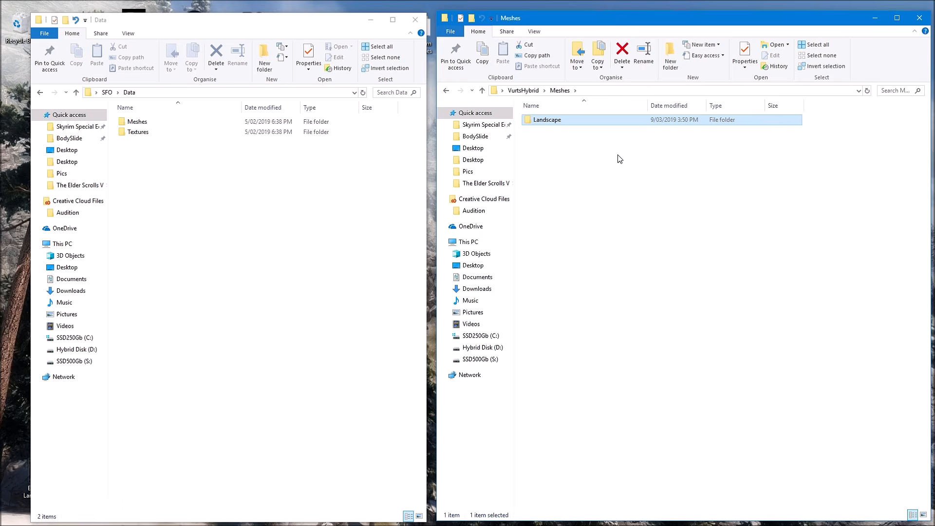
- Create a folder named Trees inside VurtsHybrid's Meshes\Landscape folder
double_click(588, 120)
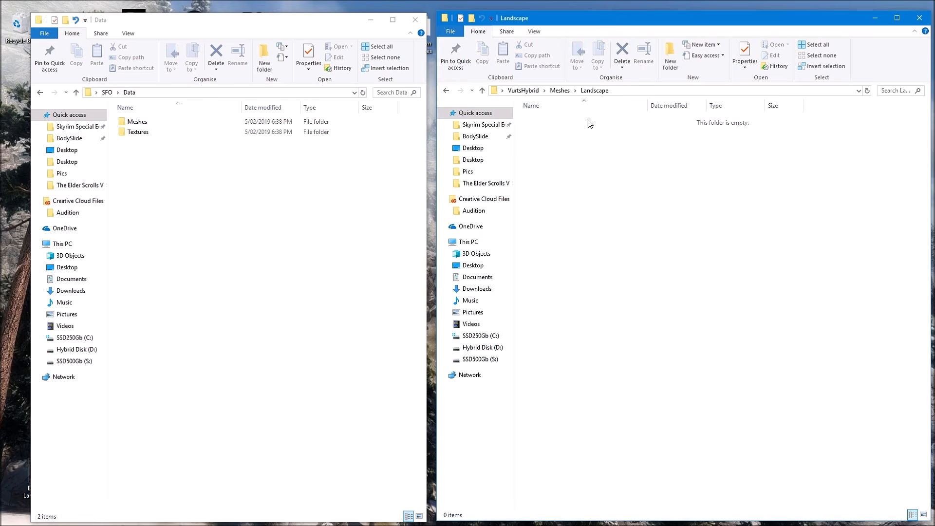
right_click(609, 156)
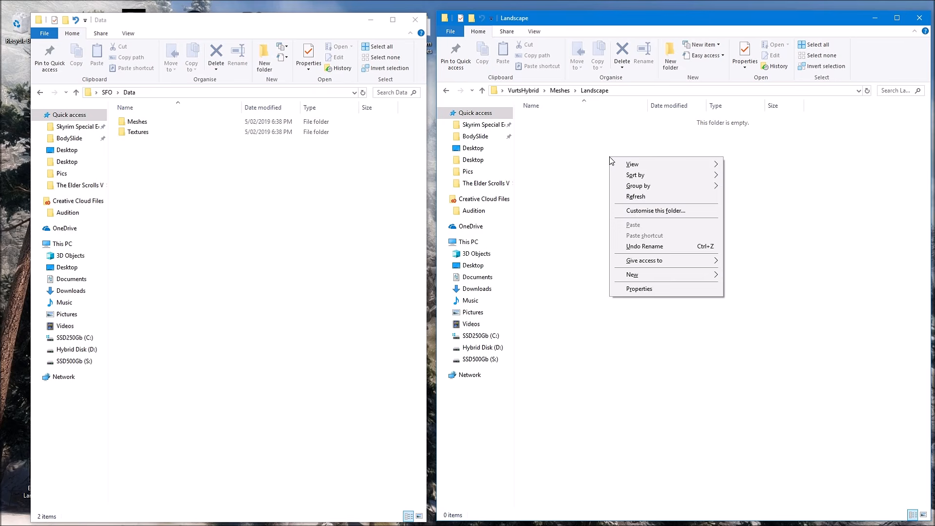
mouse_move(657, 274)
left_click(755, 275)
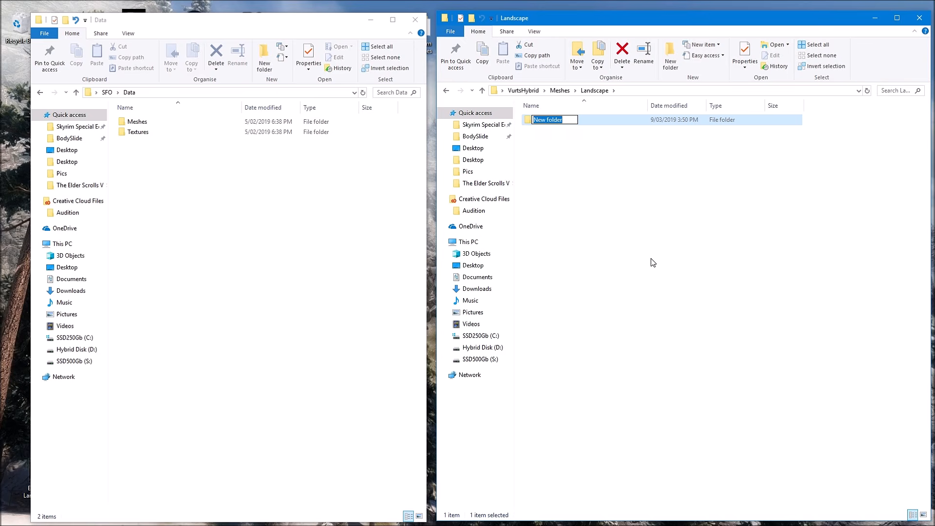
type("Trees")
key("Return")
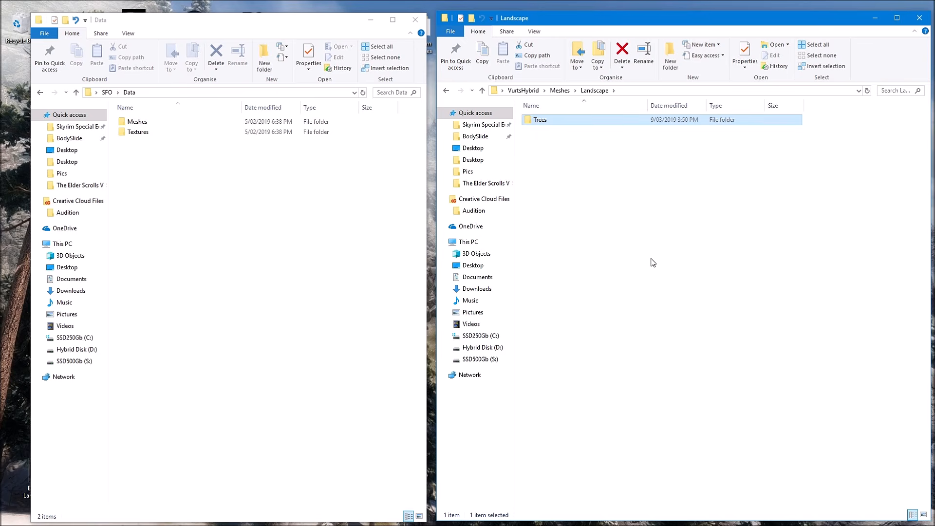
- Open the Meshes\Landscape\Trees folder of VurtsHybrid and the matching Meshes\Landscape\Trees folder of SFO's Data
double_click(584, 125)
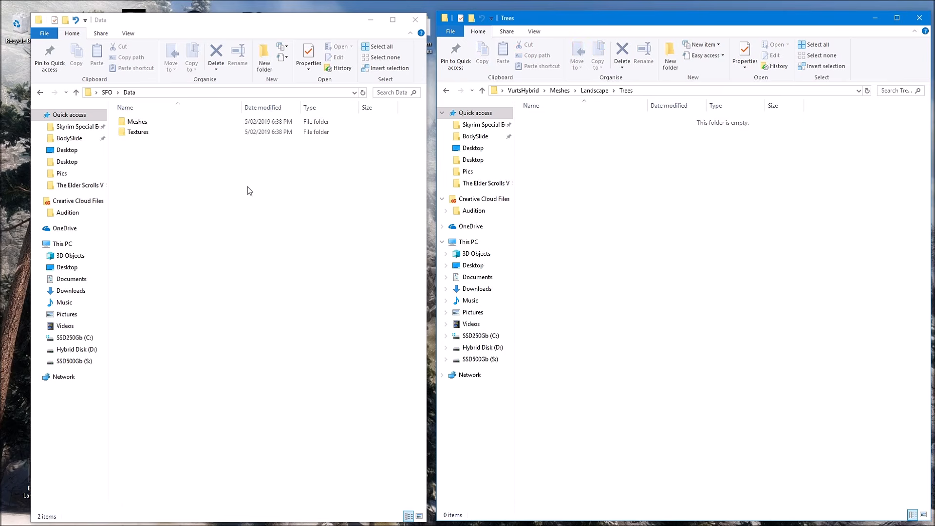
mouse_move(200, 23)
left_mouse_down()
mouse_move(175, 25)
mouse_move(202, 19)
left_mouse_up()
double_click(166, 122)
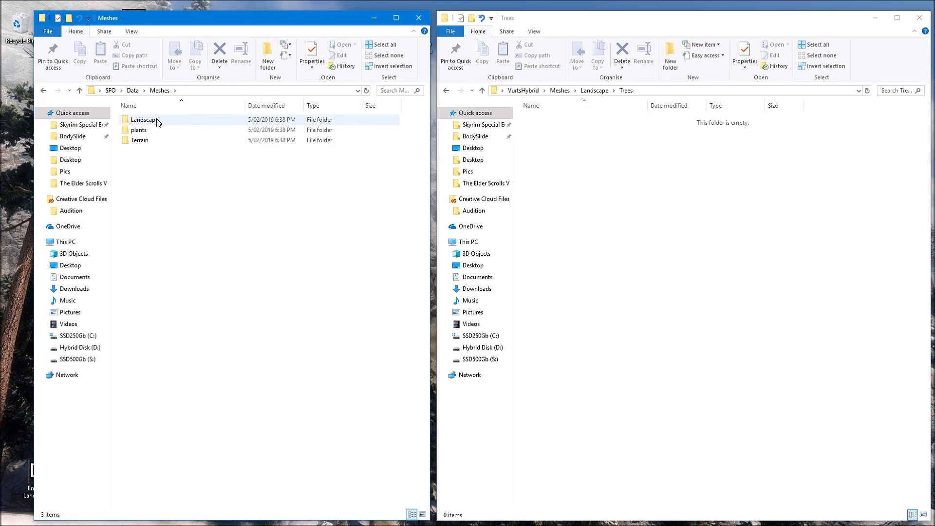
double_click(144, 120)
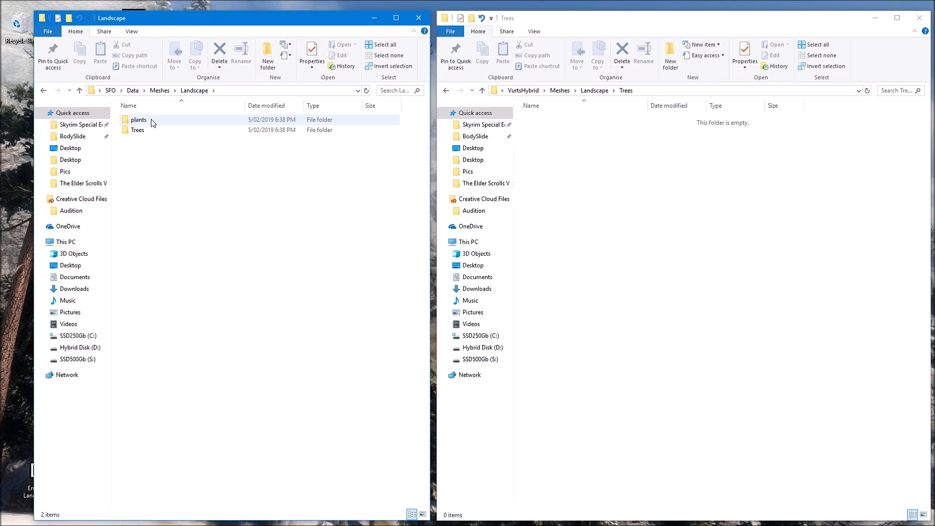
double_click(150, 130)
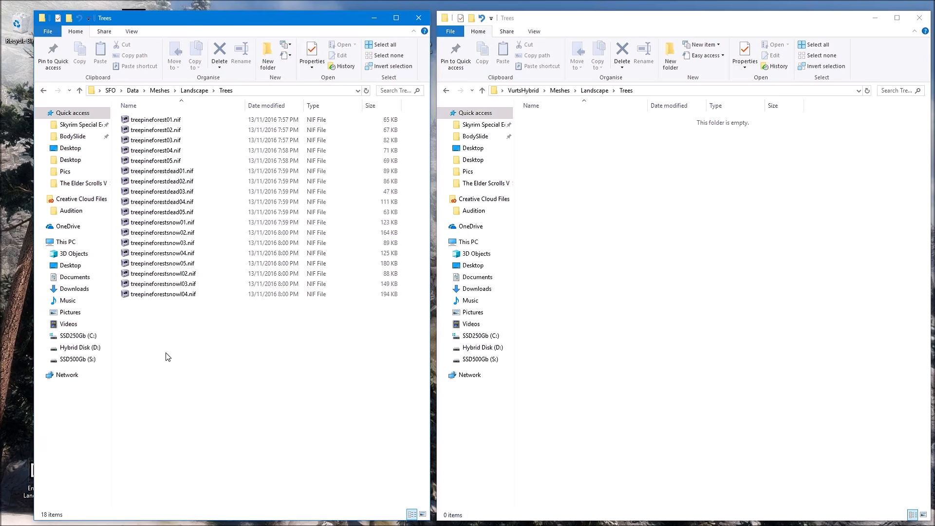
- Copy treepineforestdead03.nif, treepineforestsnowl03.nif and treepineforestsnowl04.nif from SFO's Trees meshes into VurtsHybrid's Meshes\Landscape\Trees folder
left_click(184, 194)
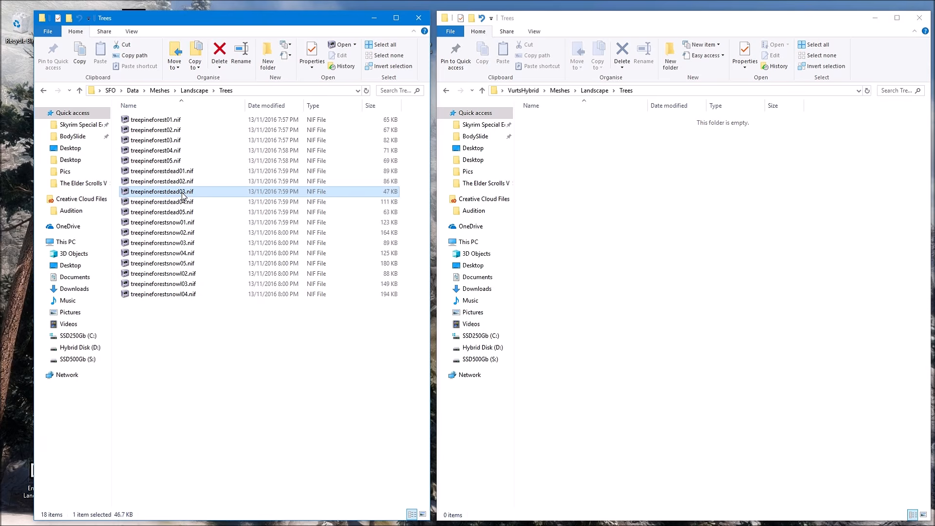
left_click(178, 287, "ctrl")
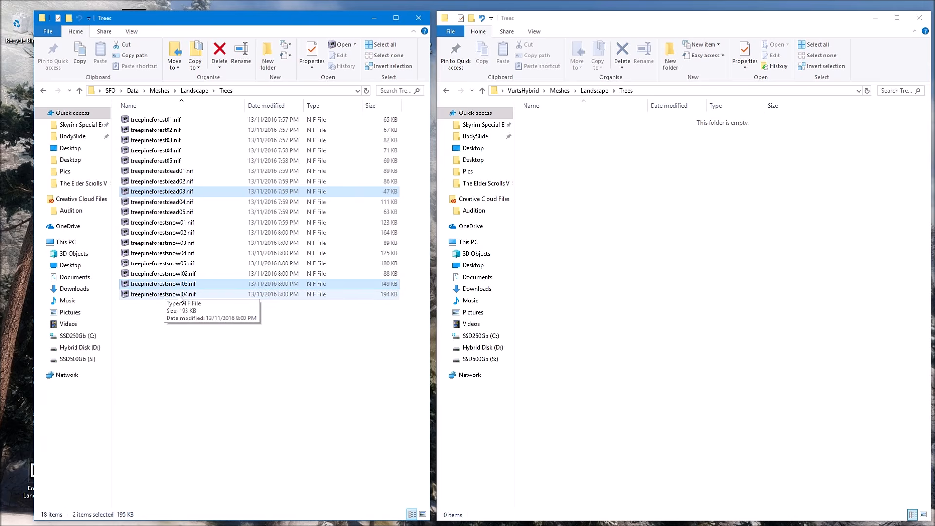
left_click(179, 296, "ctrl")
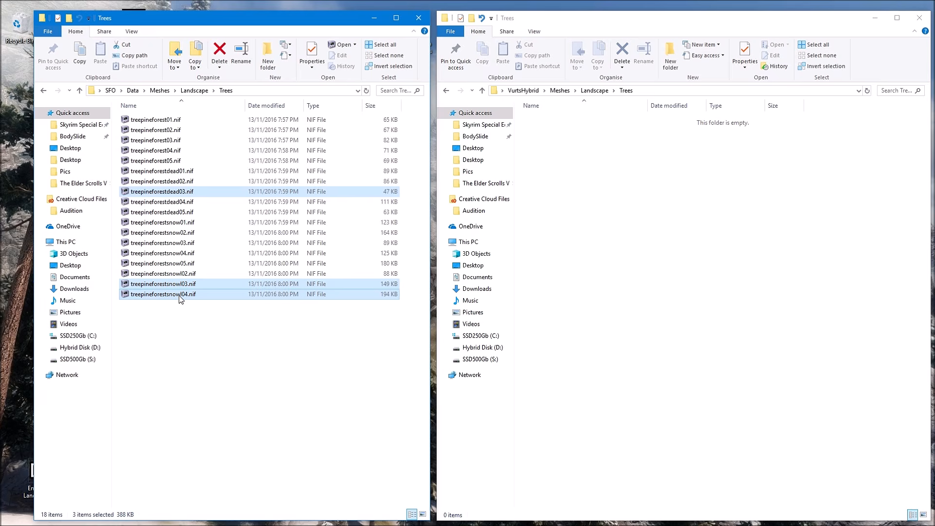
right_click(201, 194)
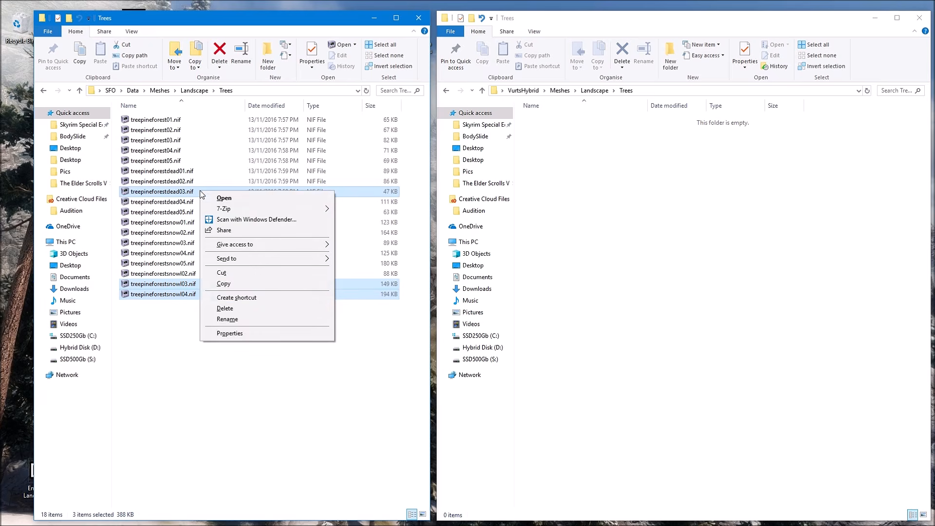
left_click(257, 285)
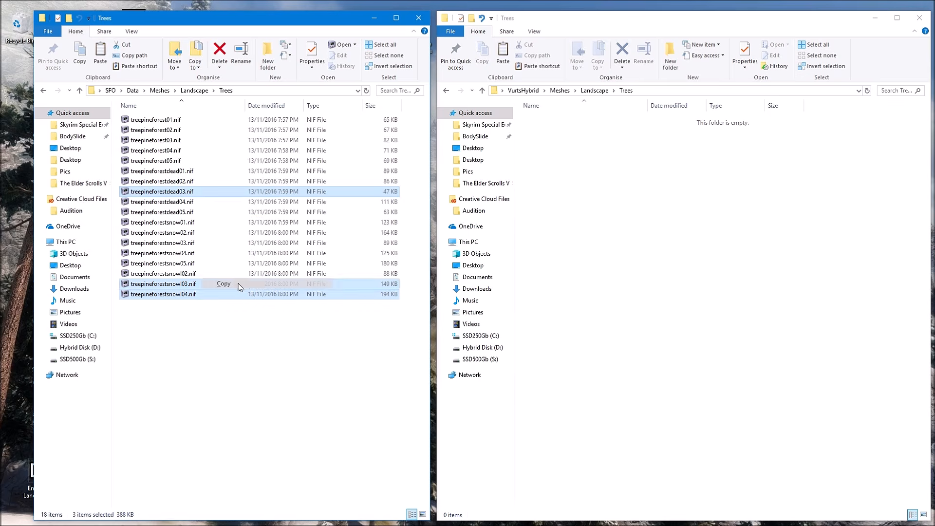
right_click(588, 172)
left_click(619, 238)
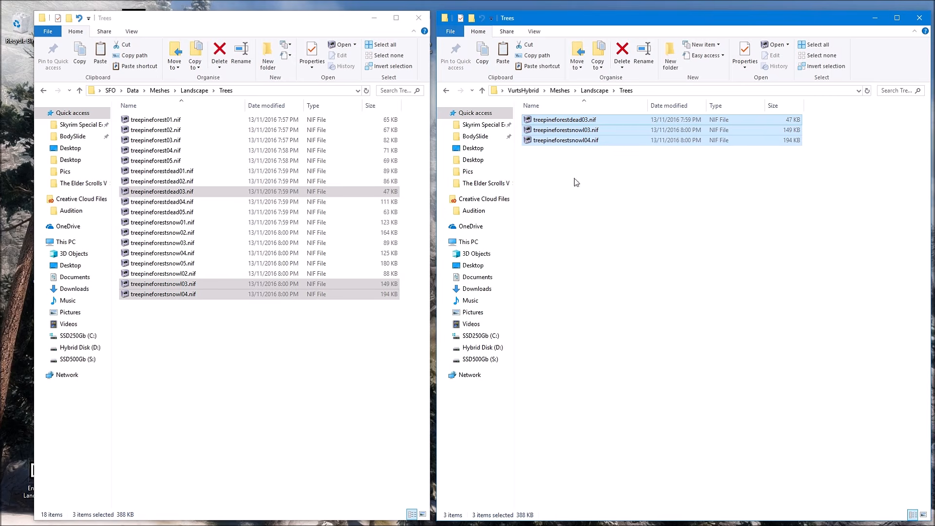
- Go back up to SFO's Data folder and to VurtsHybrid, and open VurtsHybrid's Textures folder
left_click(482, 91)
left_click(483, 91)
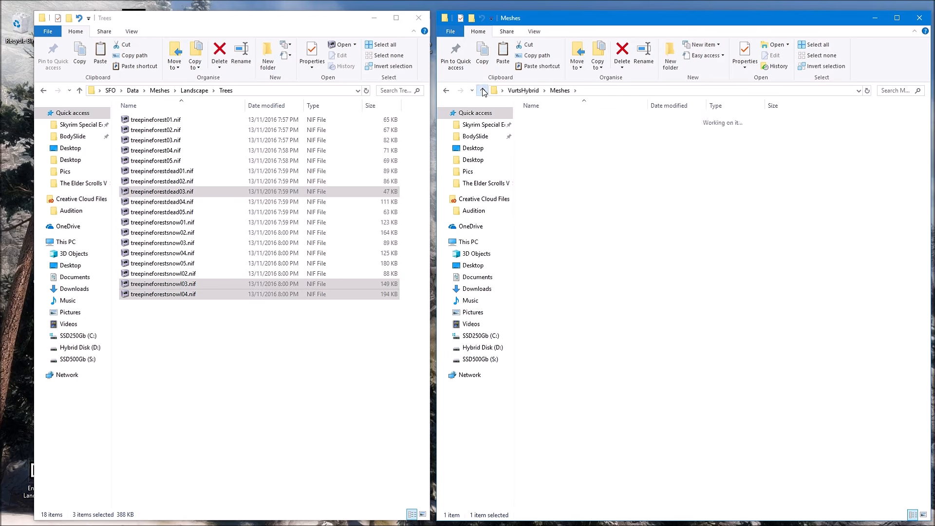
left_click(482, 91)
left_click(79, 90)
left_click(79, 91)
left_click(79, 91)
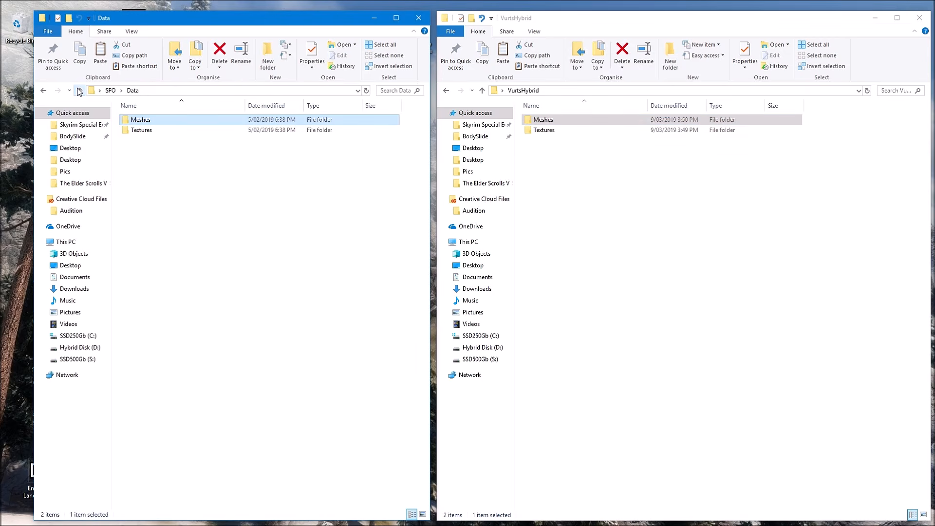
left_click(152, 130)
left_click(549, 131)
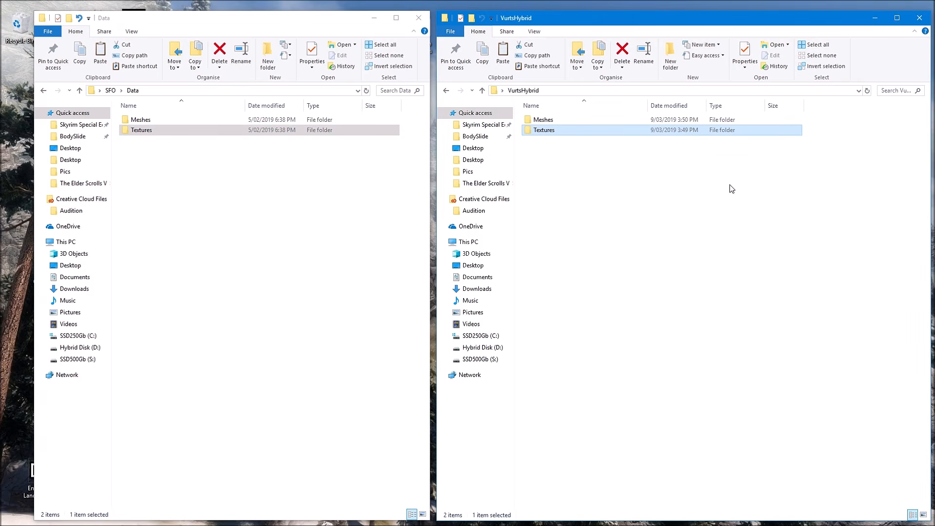
double_click(572, 128)
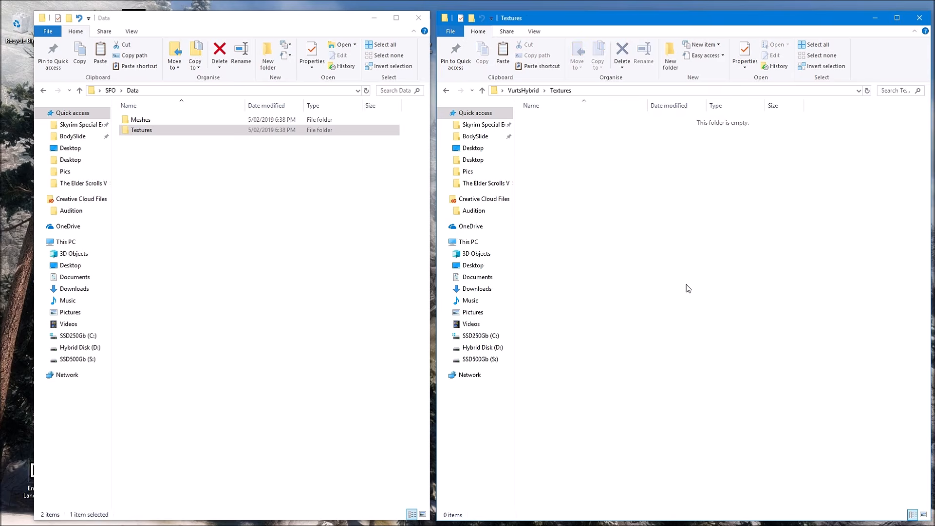
right_click(445, 139)
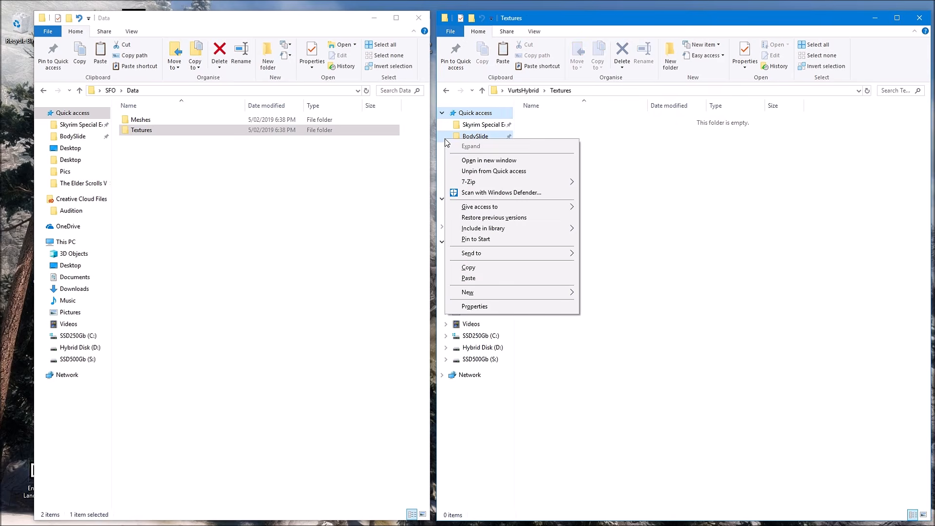
mouse_move(554, 292)
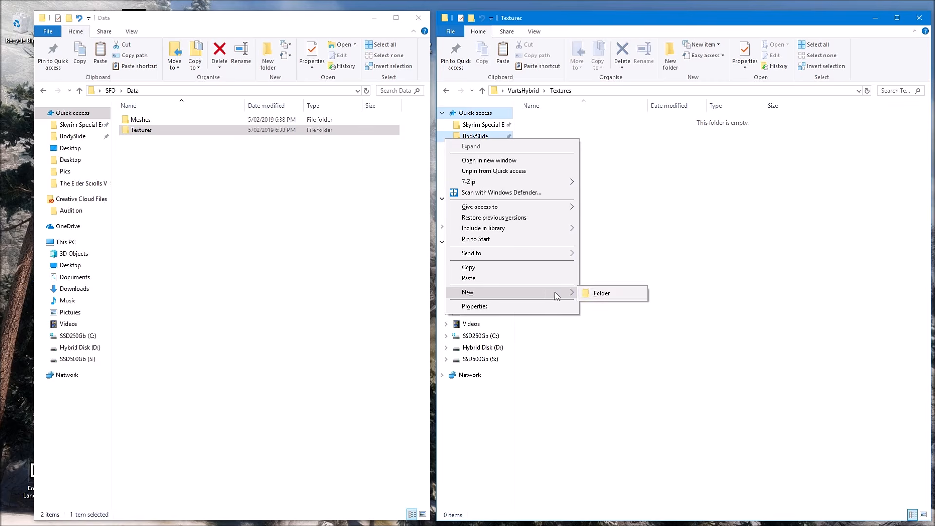
left_click(616, 291)
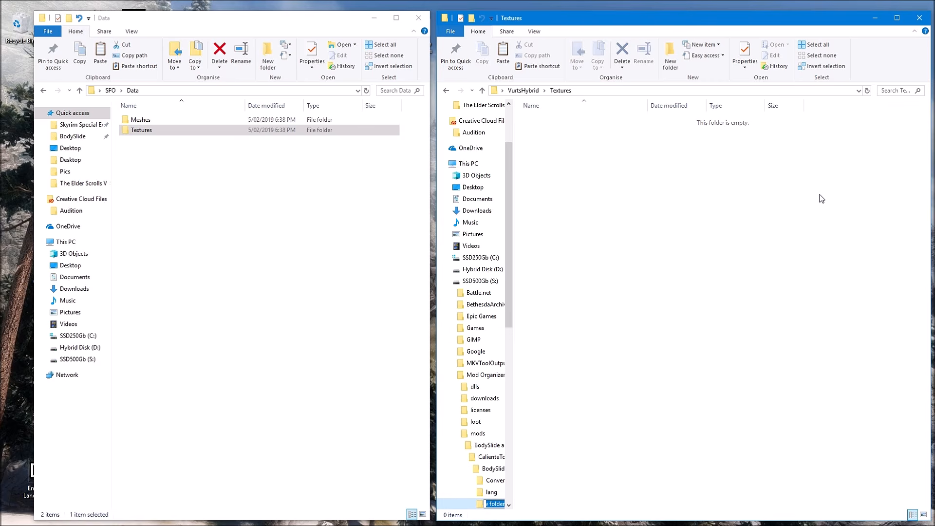
left_click(553, 146)
- Create a folder named landscape inside VurtsHybrid's Textures folder
right_click(582, 140)
mouse_move(633, 254)
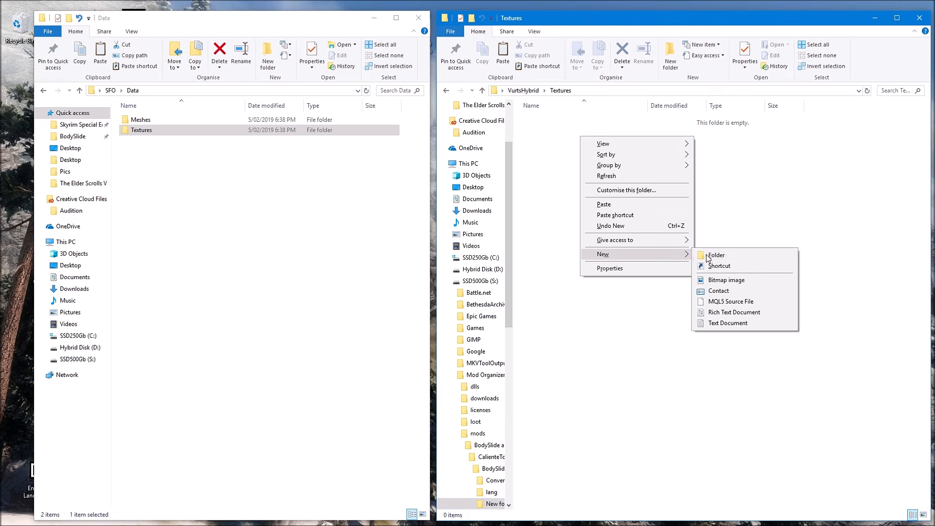
left_click(744, 257)
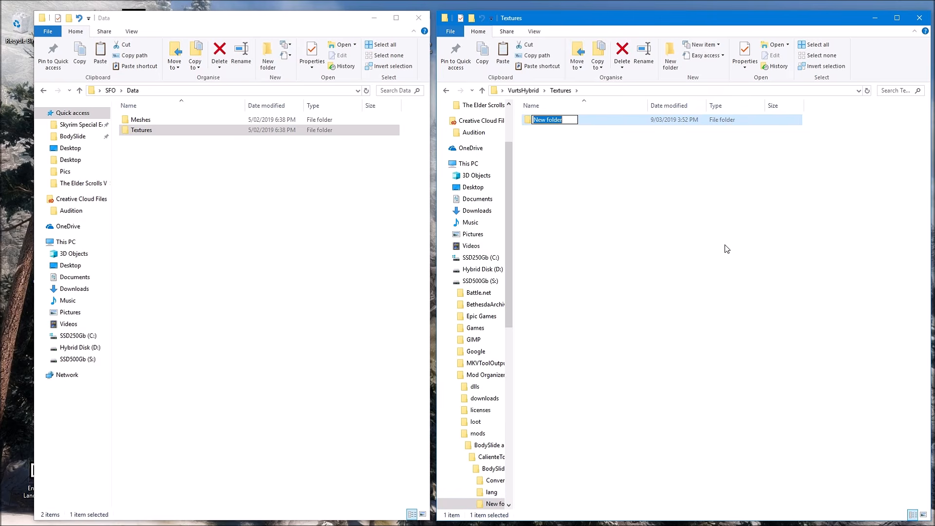
key("BackSpace")
type("landscape")
key("Return")
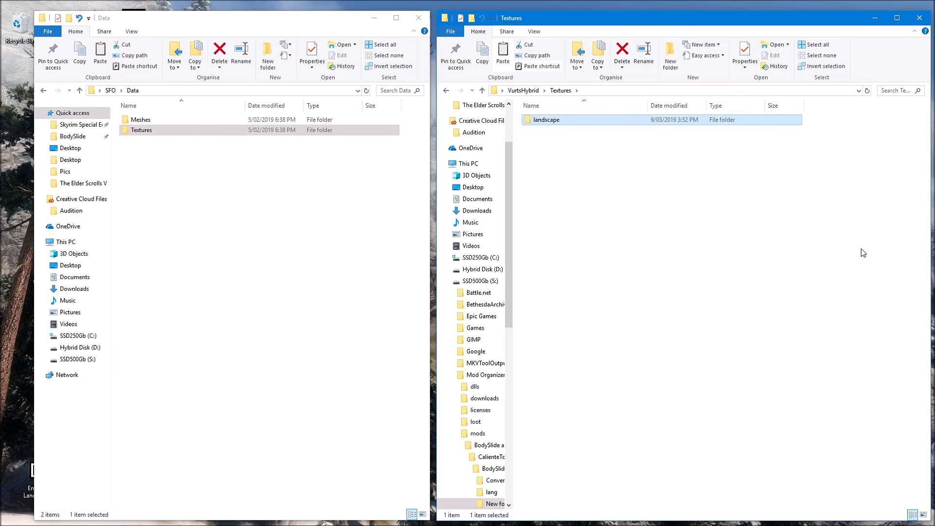
- Create a folder named trees inside VurtsHybrid's Textures\landscape folder
double_click(591, 127)
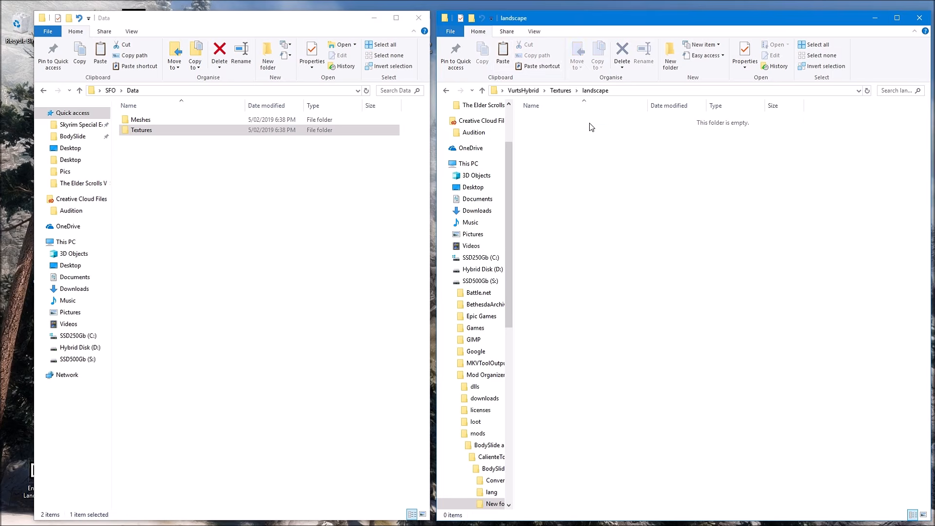
right_click(604, 166)
mouse_move(707, 287)
left_click(758, 285)
type("trees")
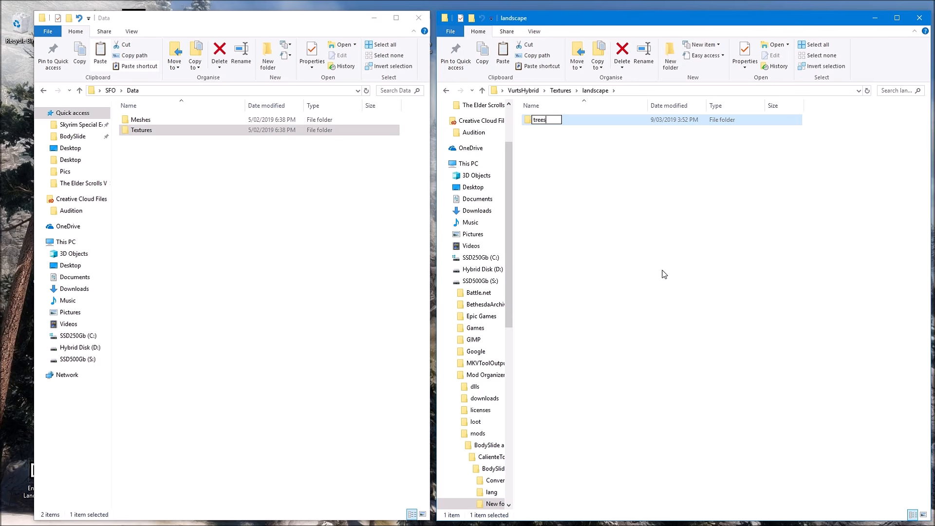
key("Return")
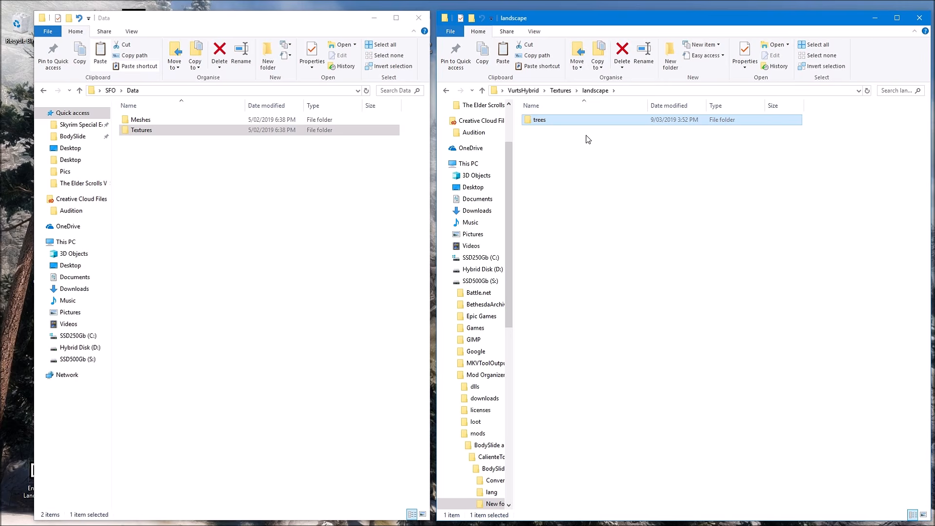
- Open VurtsHybrid's new trees texture folder and SFO's Data\Textures\landscape\trees folder
double_click(571, 118)
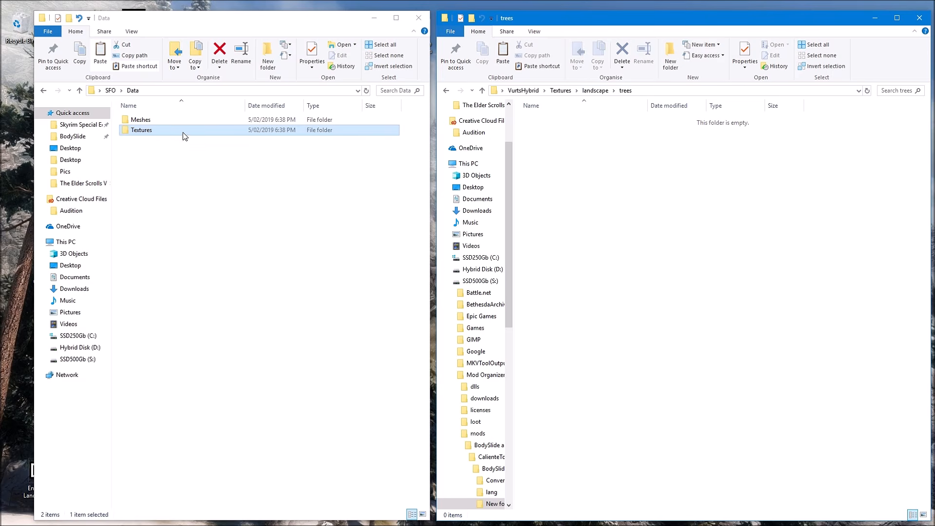
double_click(153, 128)
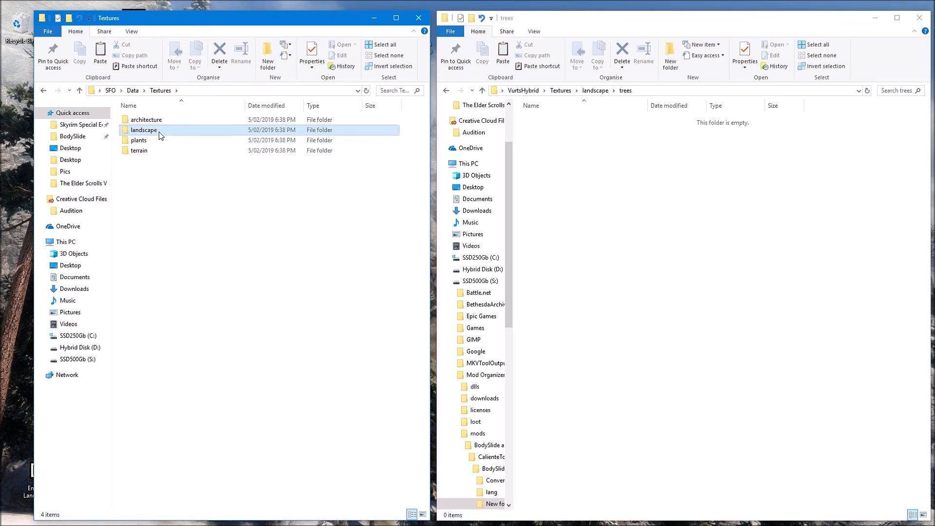
double_click(160, 132)
double_click(159, 131)
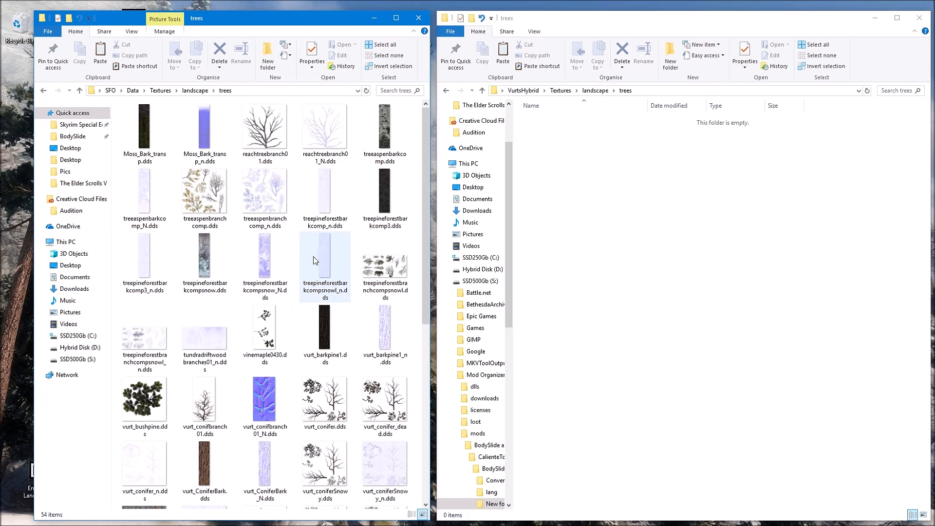
- Copy SFO's vurt_ConiferBark, vurt_coniferSnowy and vurt_drybark01 textures with their _N files into VurtsHybrid's Textures\landscape\trees folder
scroll(314, 258, "down", 3)
scroll(314, 258, "down", 2)
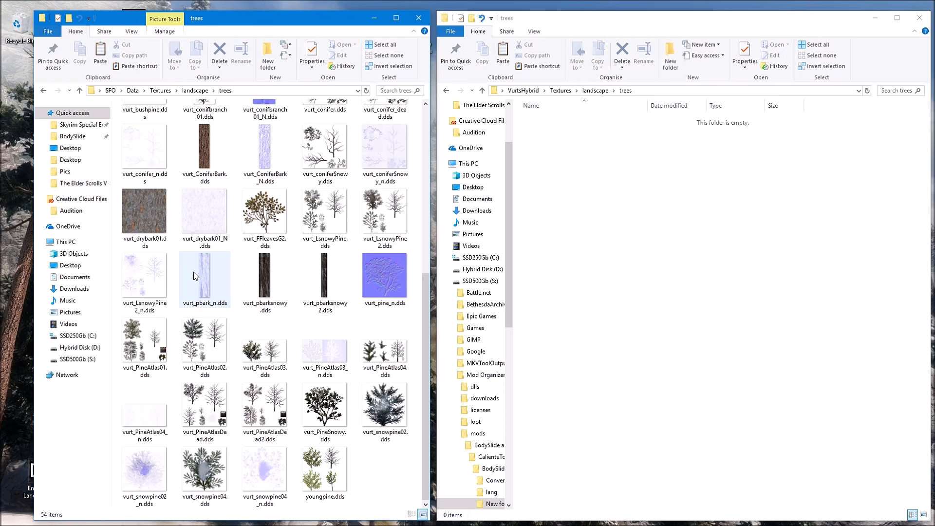
left_click(204, 146)
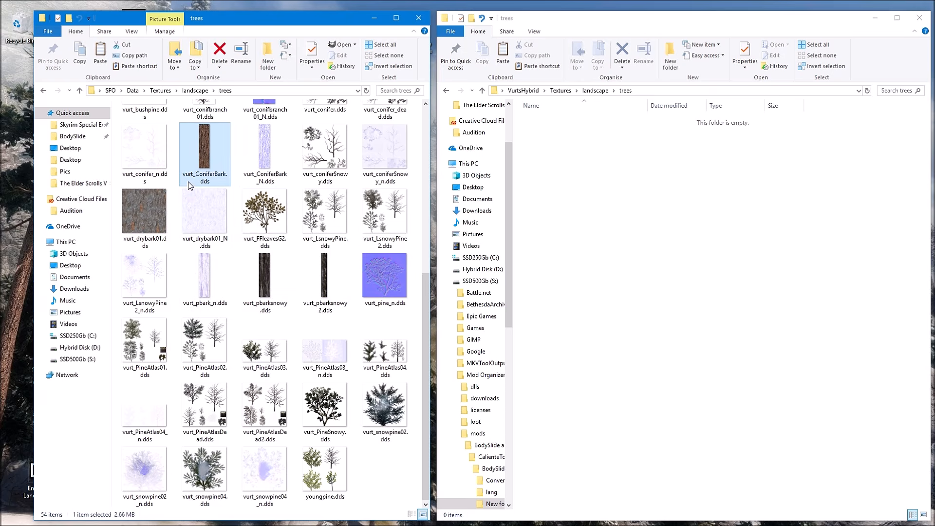
mouse_move(189, 180)
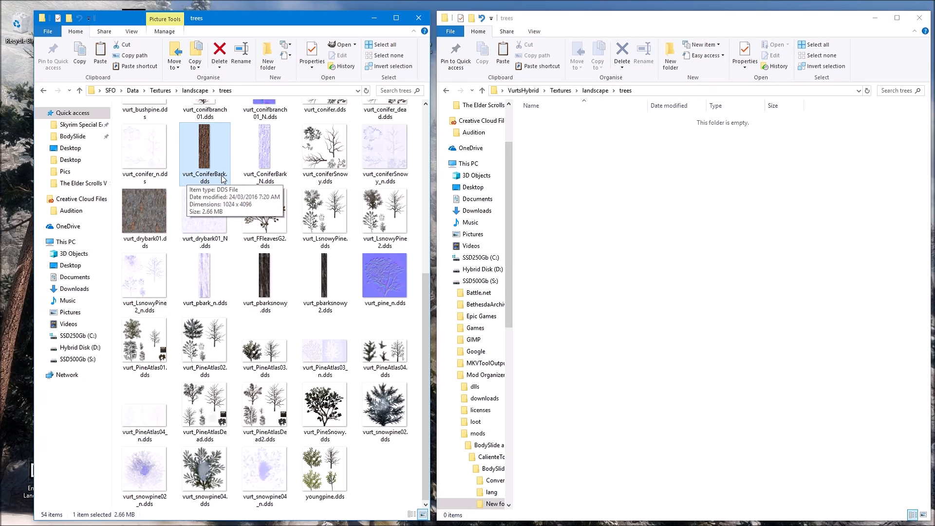
left_click(264, 156, "ctrl")
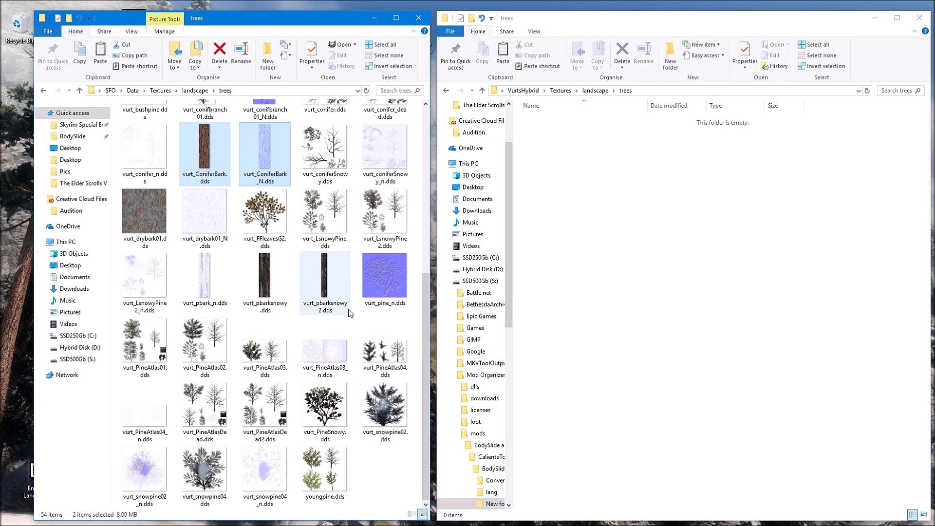
scroll(354, 306, "down", 1, "ctrl")
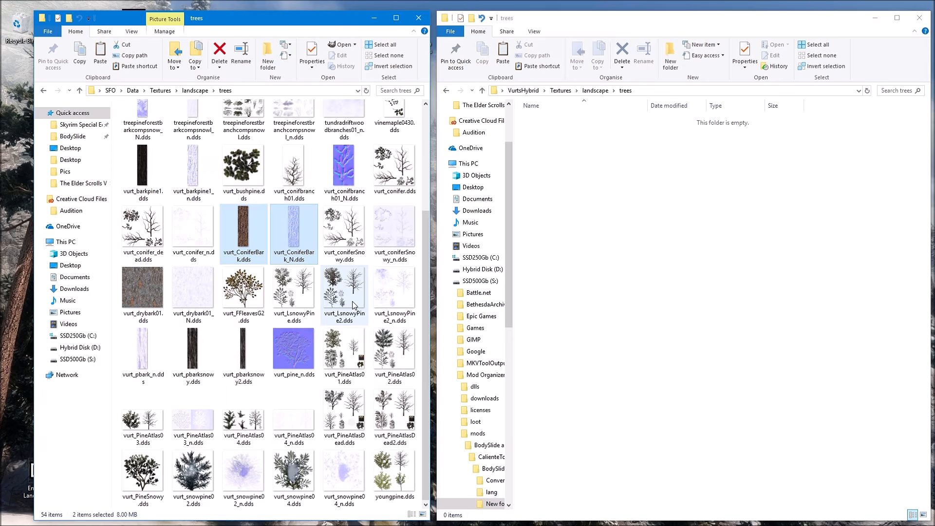
scroll(354, 305, "down", 1, "ctrl")
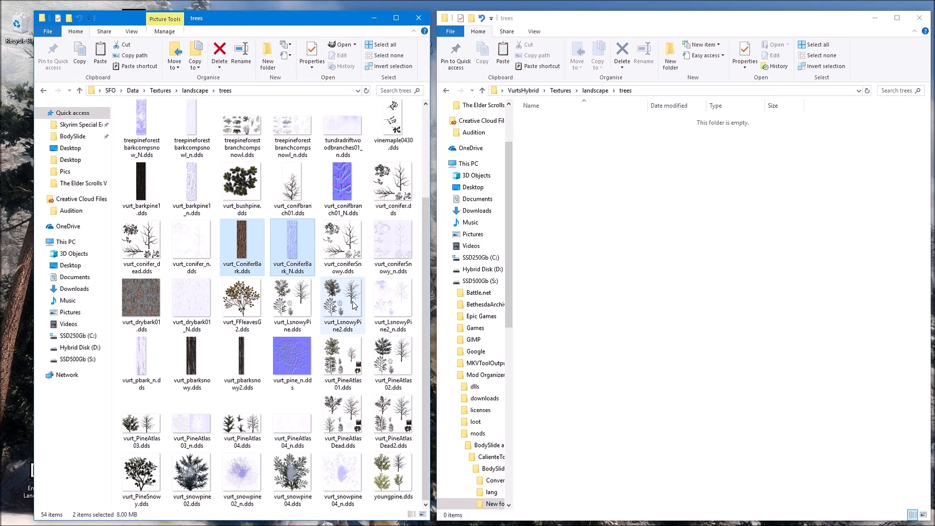
scroll(354, 305, "down", 1, "ctrl")
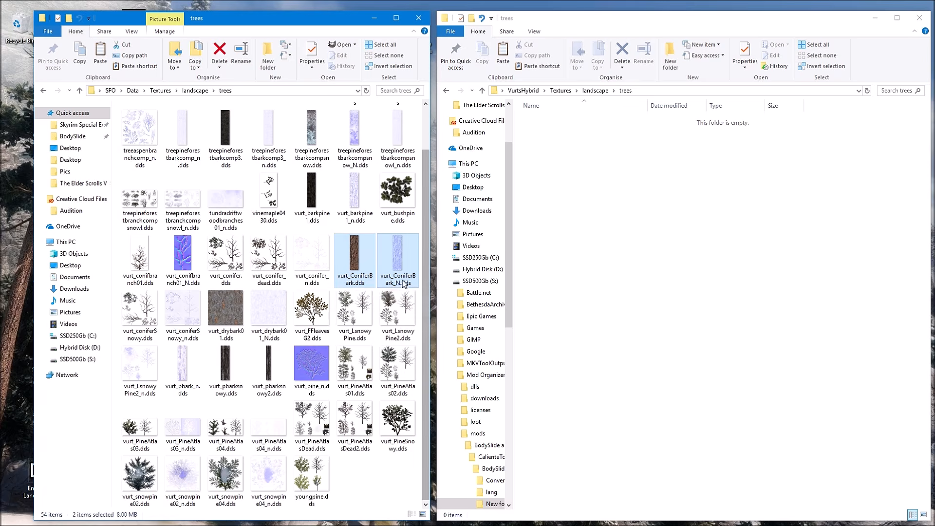
left_click(141, 309, "ctrl")
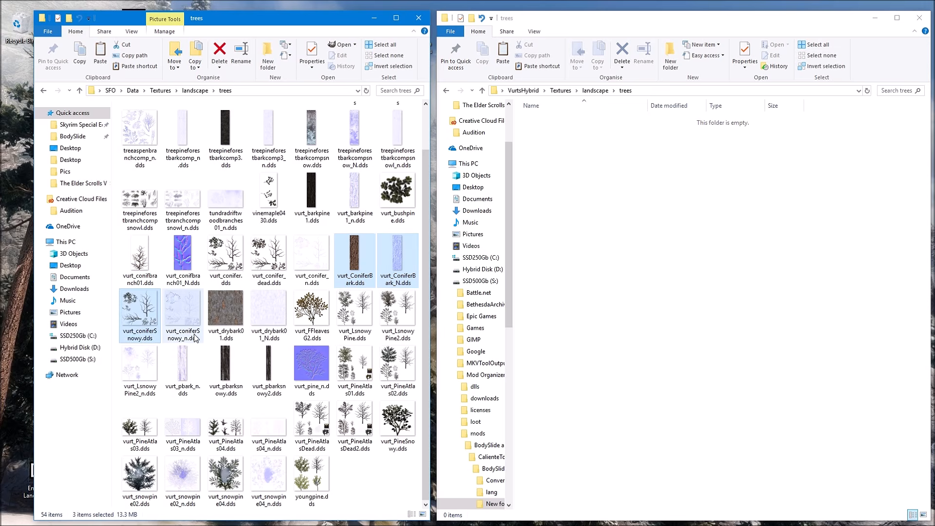
left_click(184, 310, "ctrl")
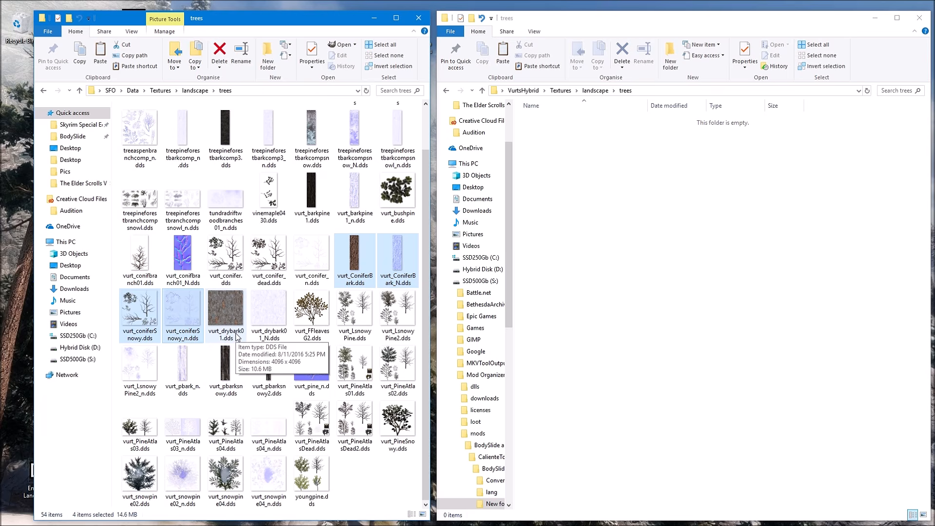
left_click(230, 303, "ctrl")
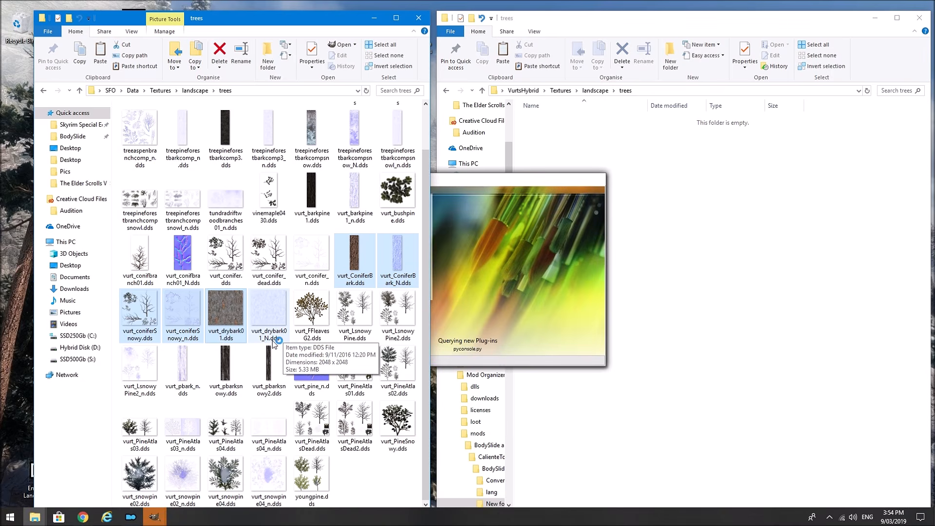
left_click(268, 312, "ctrl")
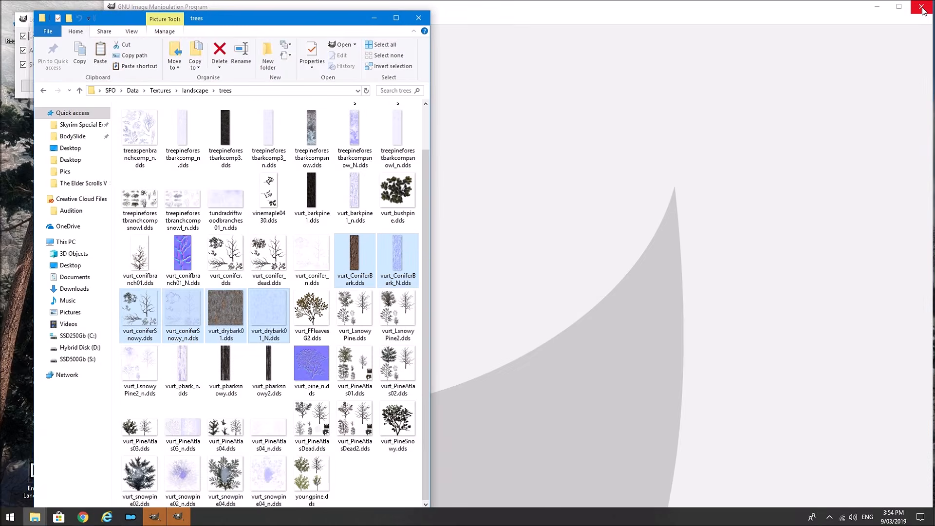
left_click(922, 7)
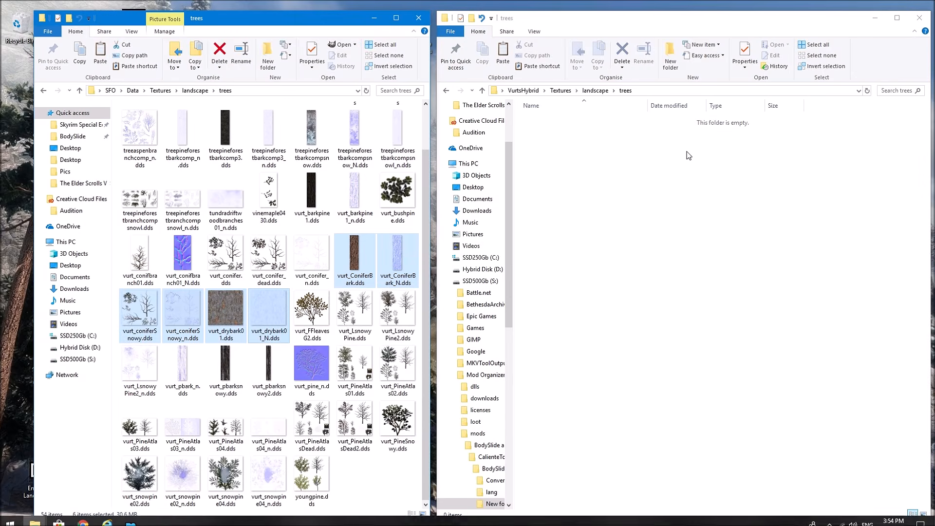
right_click(350, 253)
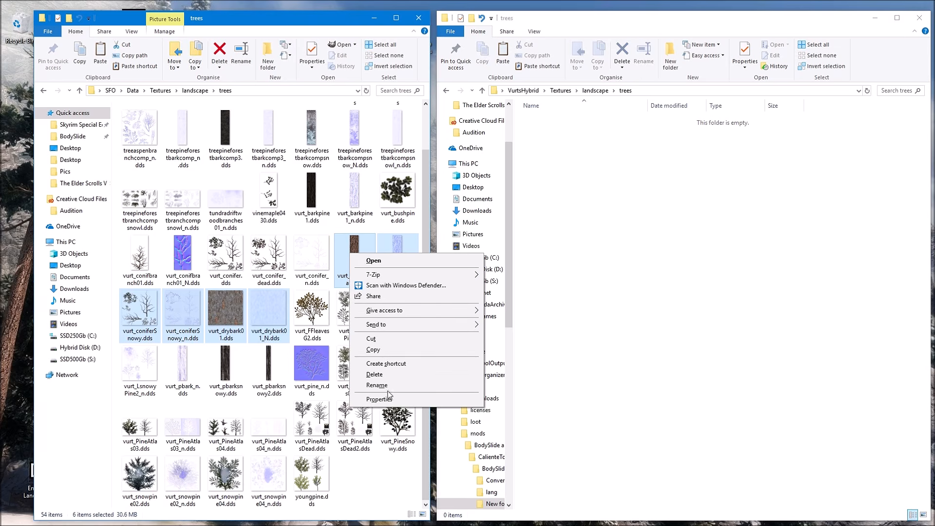
left_click(399, 347)
left_click(671, 178)
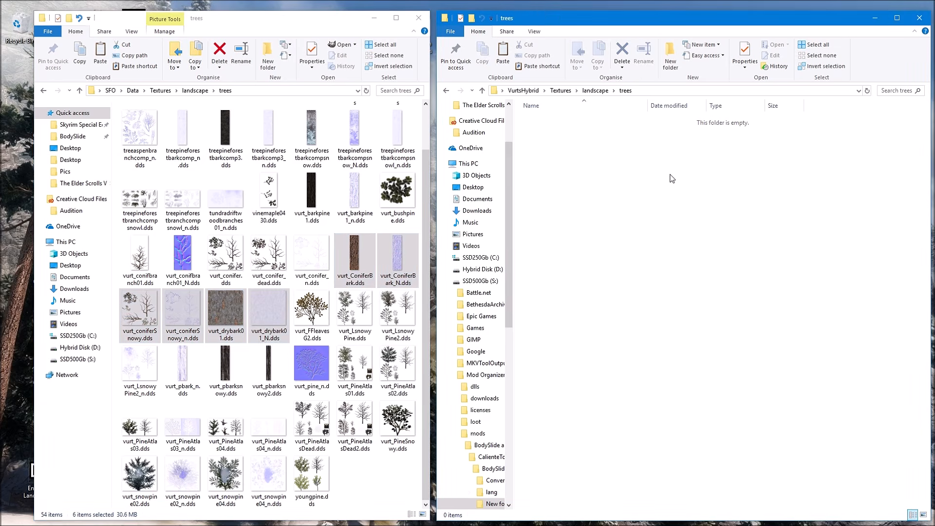
right_click(672, 179)
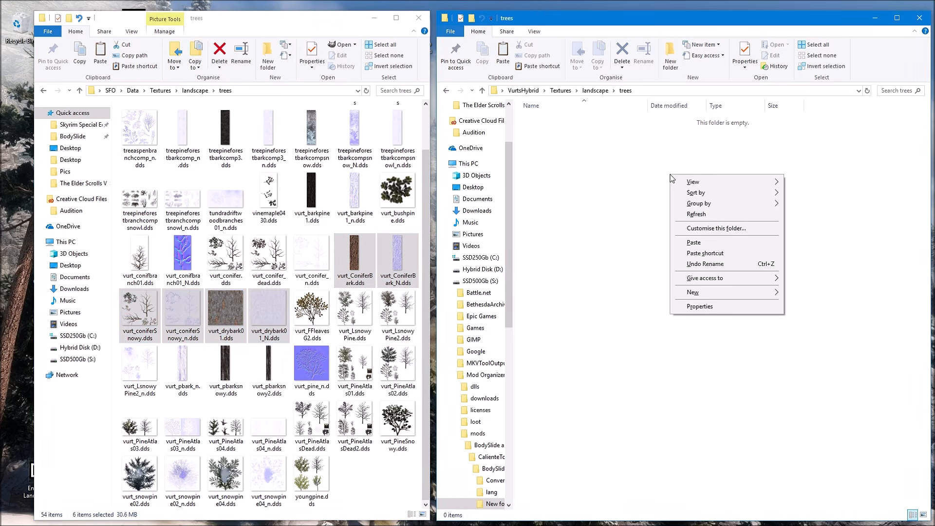
left_click(715, 241)
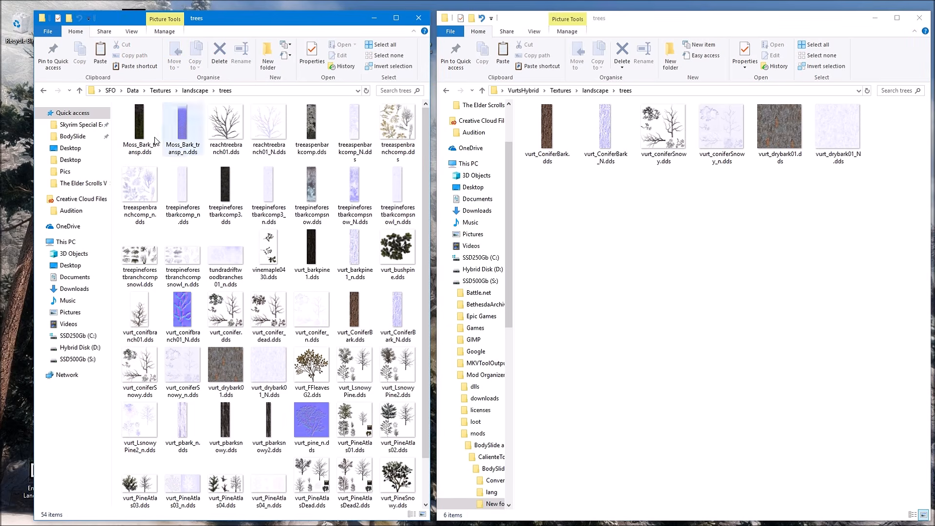
- Go back up to the Textures folder in both SFO and VurtsHybrid
left_click(80, 92)
left_click(80, 91)
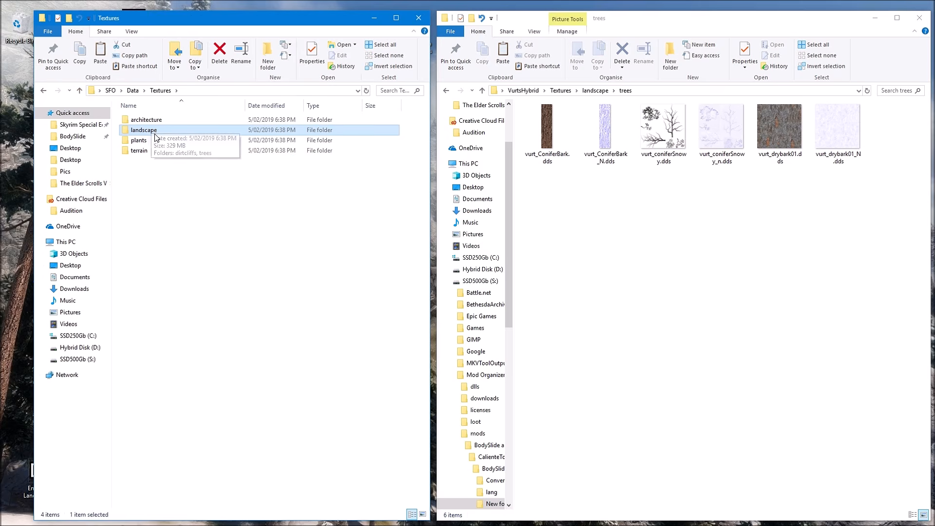
left_click(483, 91)
left_click(483, 92)
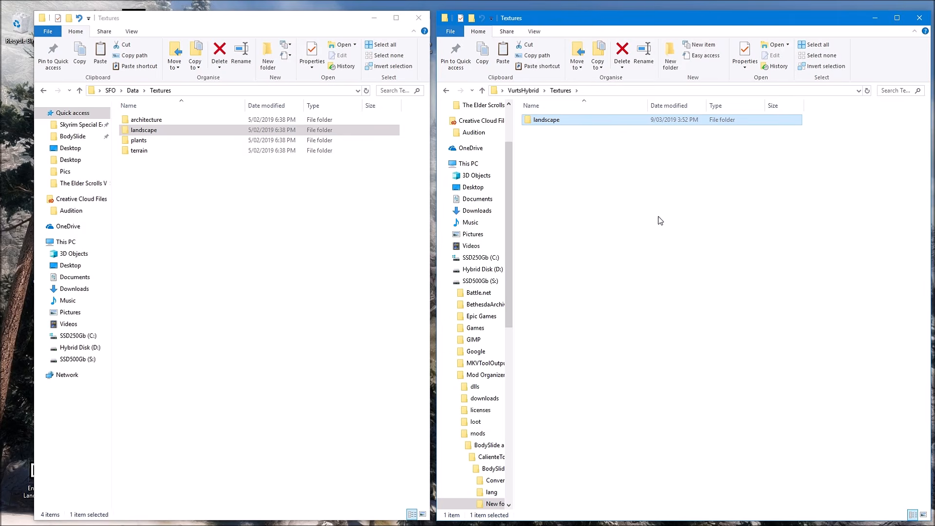
- Create a folder named terrain inside VurtsHybrid's Textures folder, matching the one in SFO
left_click(145, 150)
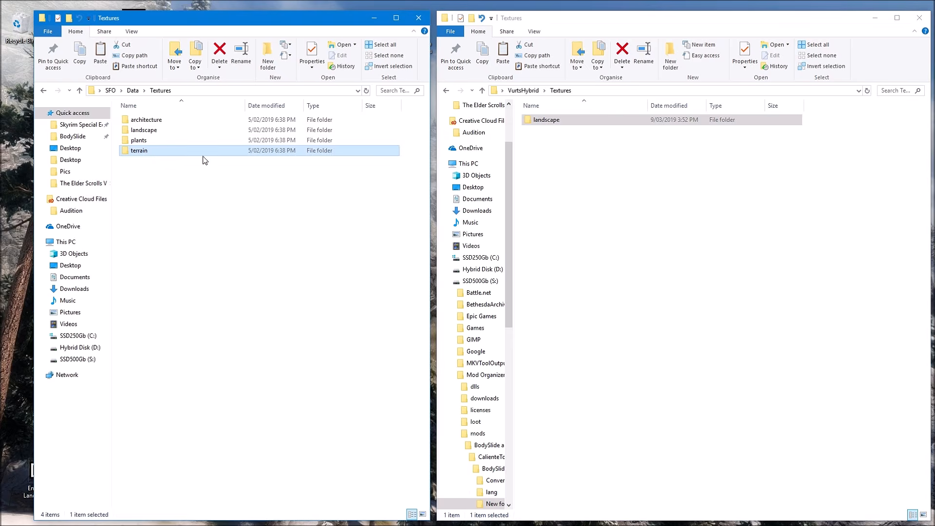
right_click(563, 158)
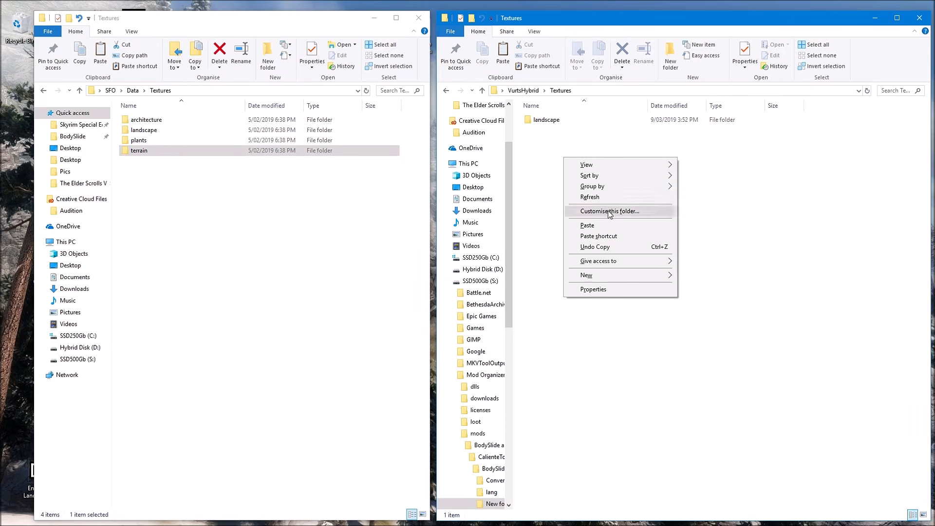
mouse_move(612, 275)
left_click(699, 276)
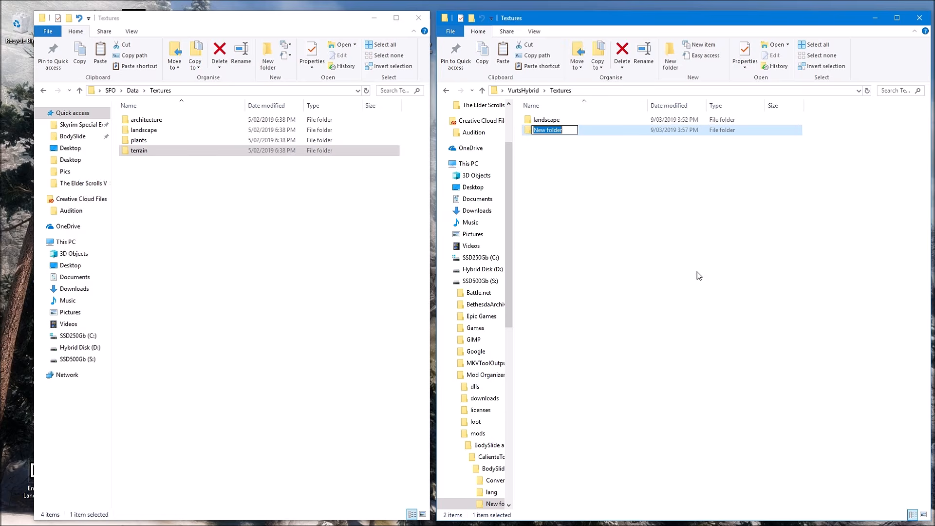
type("terrain")
key("Return")
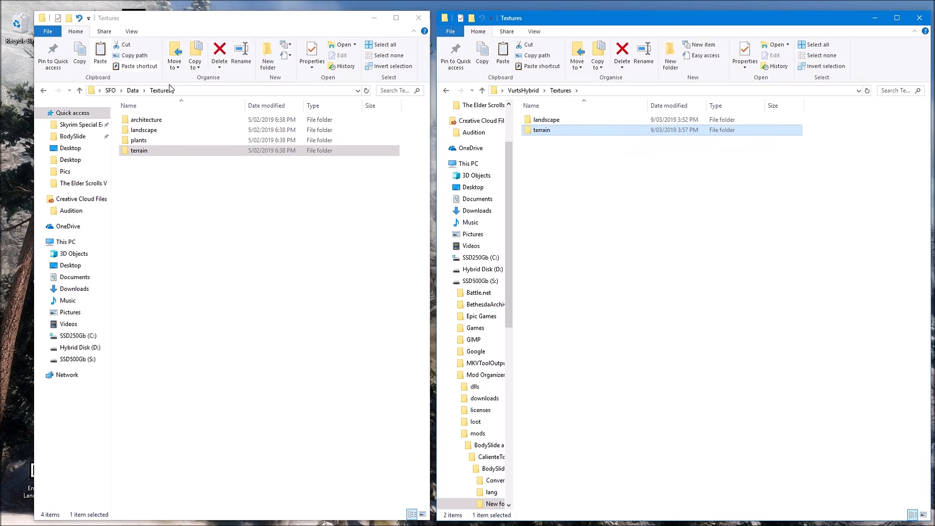
- Open the terrain folders of SFO and VurtsHybrid, and create a folder named LODGen inside VurtsHybrid's
double_click(170, 152)
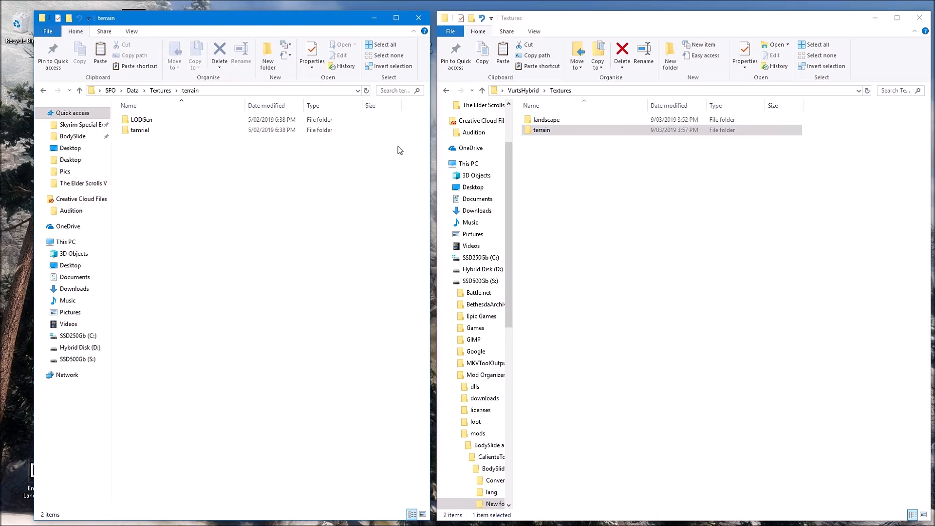
double_click(598, 130)
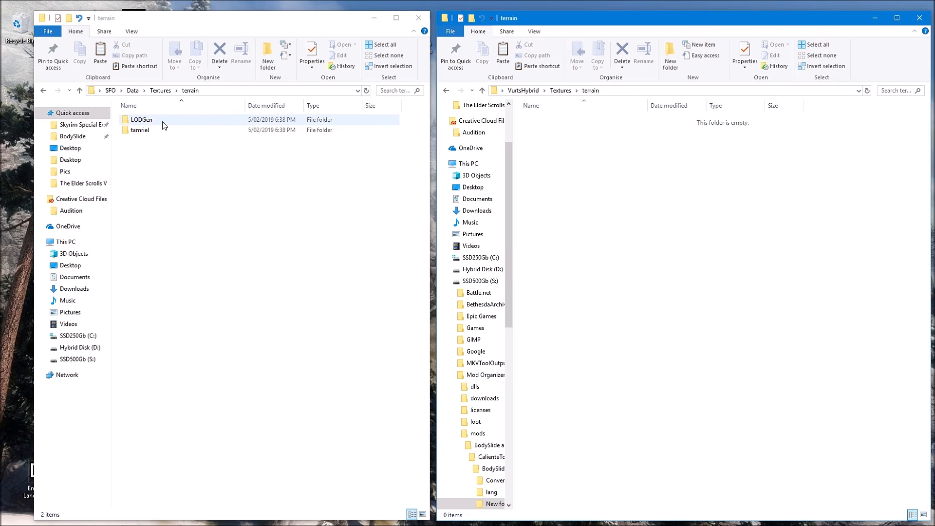
right_click(581, 151)
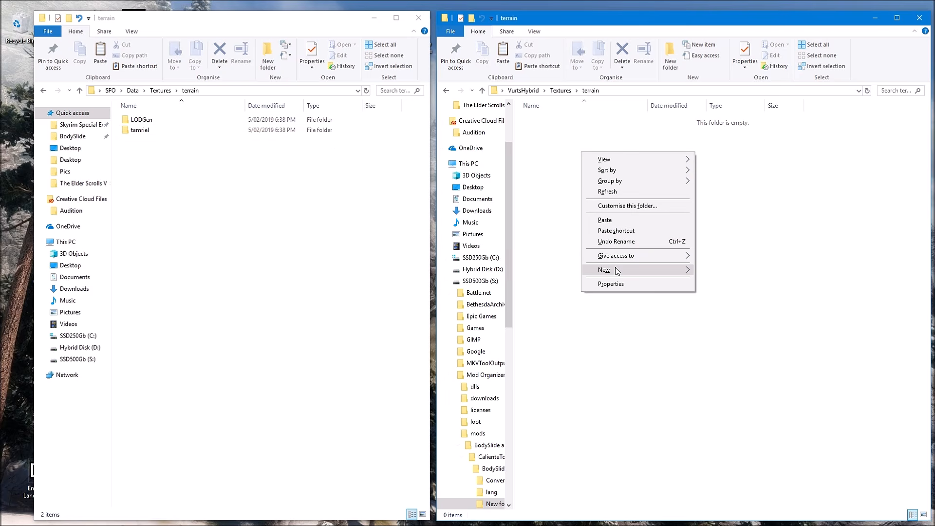
mouse_move(616, 270)
left_click(718, 270)
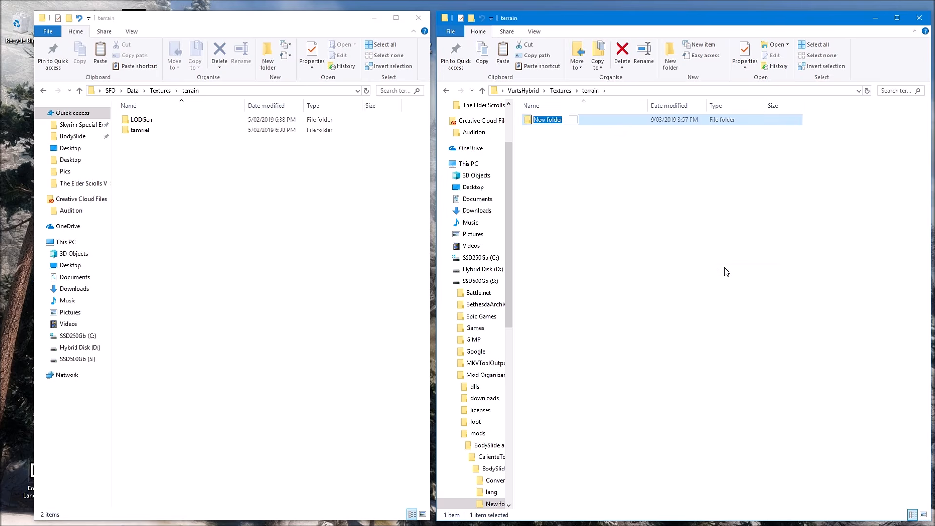
type("LODGen")
key("Return")
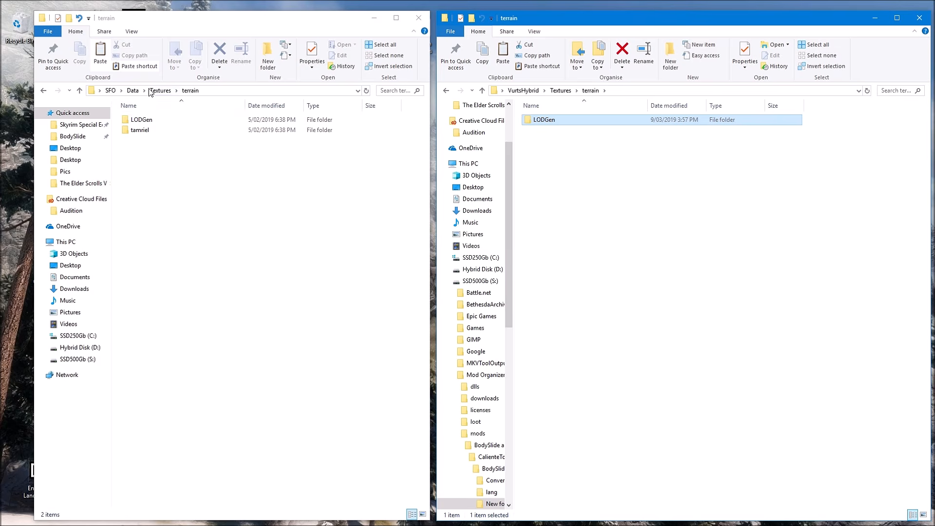
- Open both LODGen folders and create a folder named Skyrim.esm inside VurtsHybrid's
double_click(149, 120)
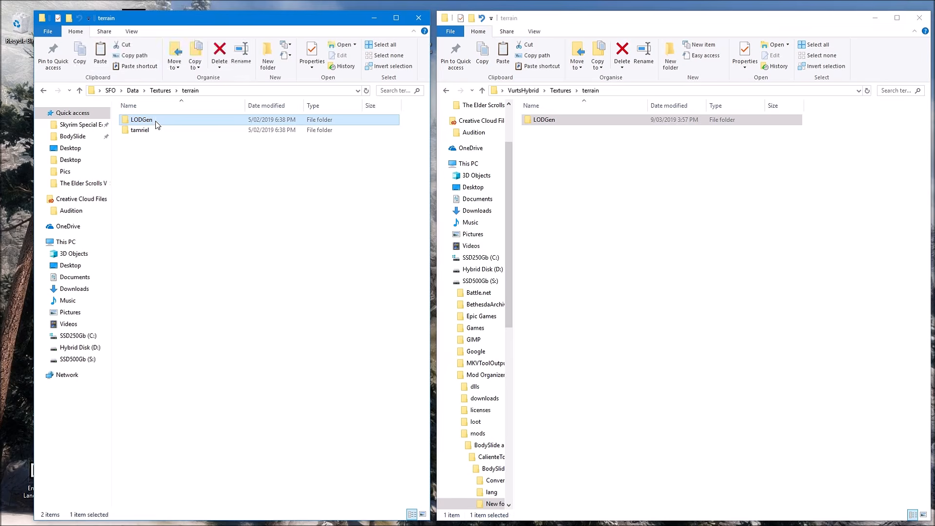
double_click(580, 120)
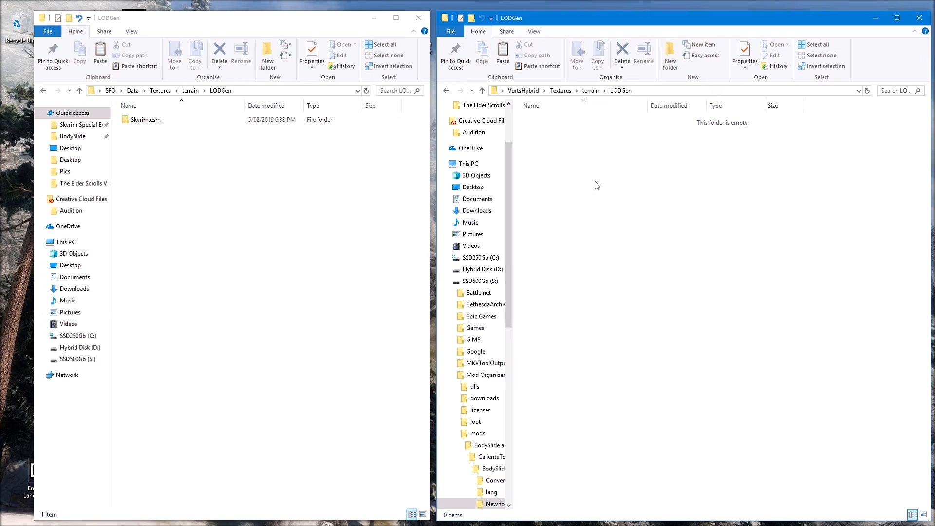
right_click(598, 142)
mouse_move(633, 261)
left_click(742, 261)
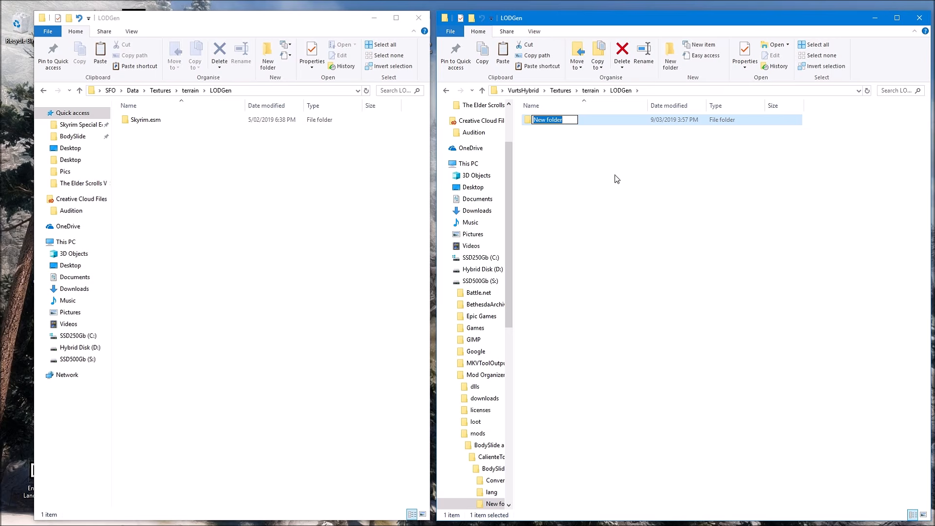
type("Skyrim.esm")
key("Return")
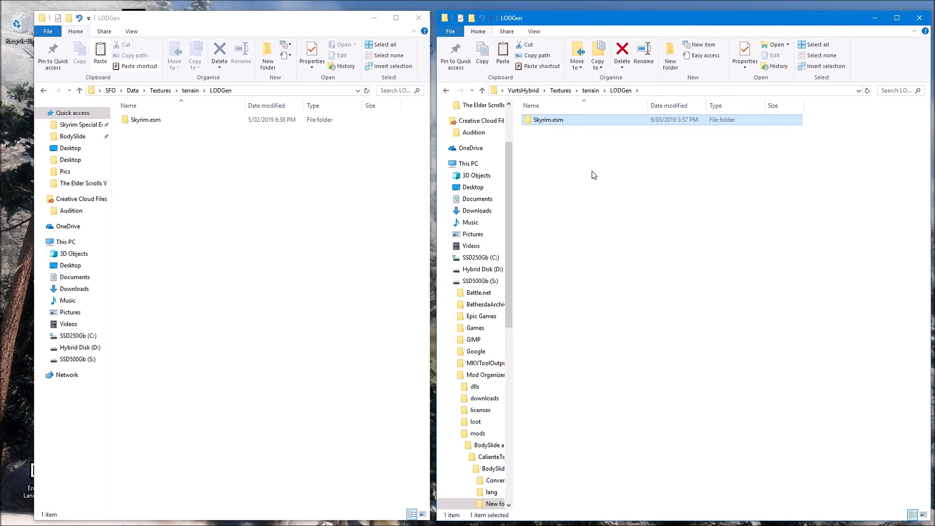
- Open the Skyrim.esm folders of SFO and VurtsHybrid, and look through SFO's LOD files for the tree entries
double_click(169, 122)
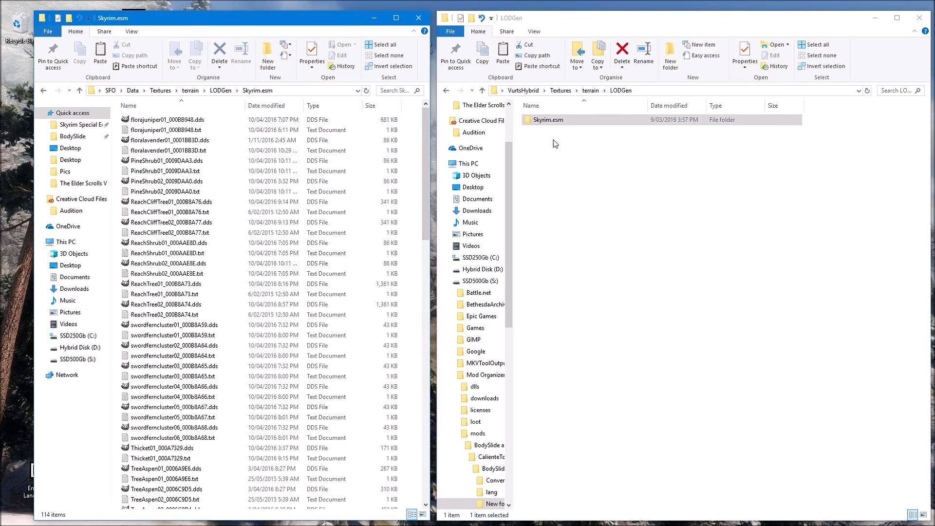
double_click(583, 121)
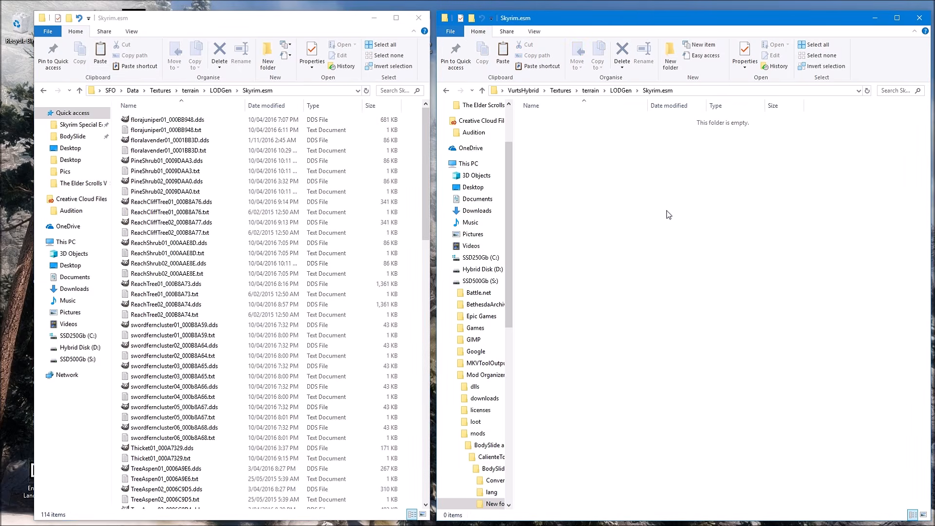
scroll(361, 253, "down", 1)
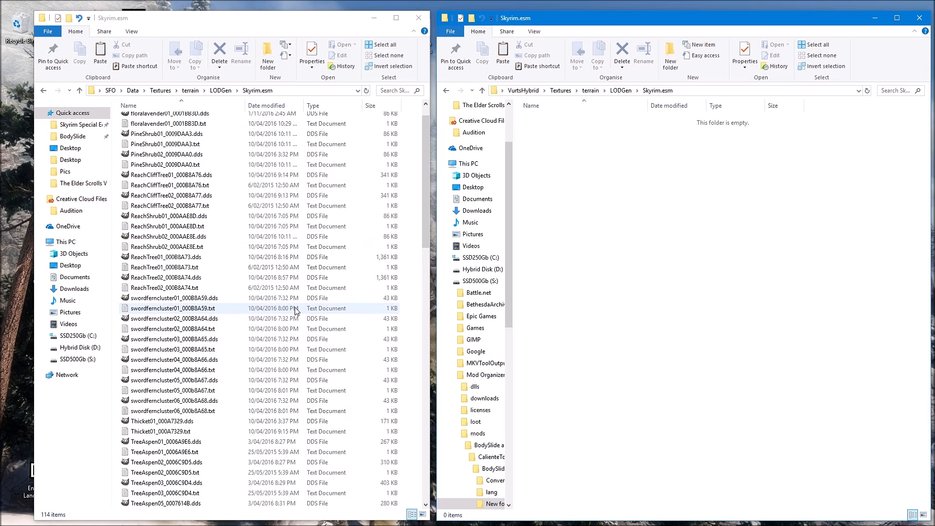
scroll(296, 310, "down", 8)
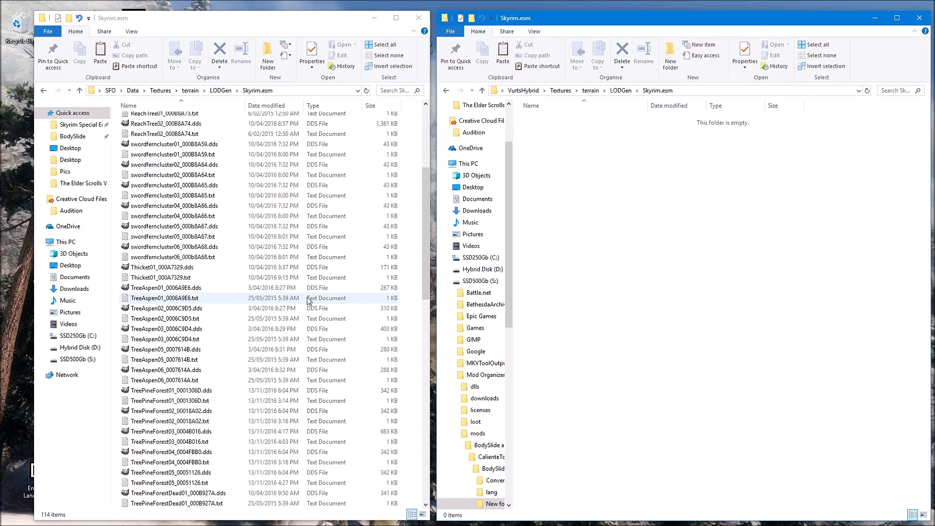
- Select the TreePineForestDead03_000B927C .dds and .txt files in SFO's Skyrim.esm folder
scroll(307, 301, "down", 5)
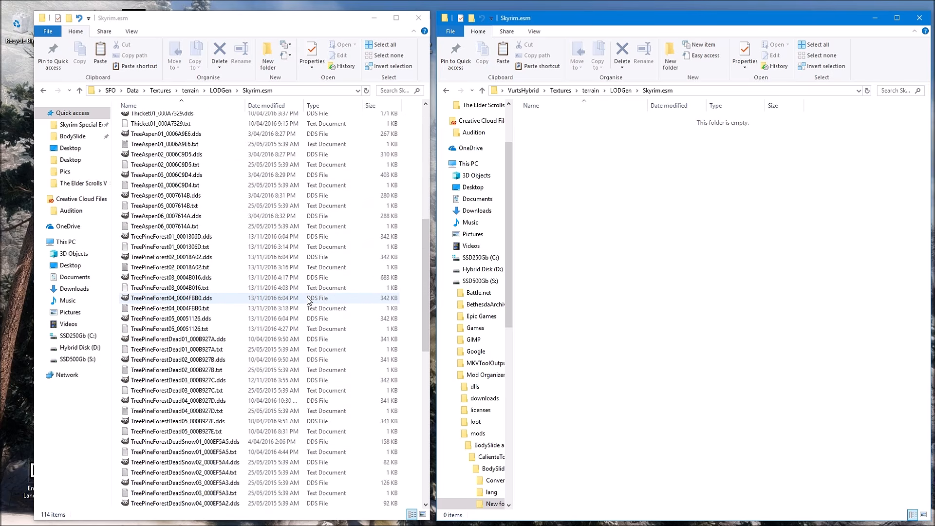
scroll(308, 300, "down", 3)
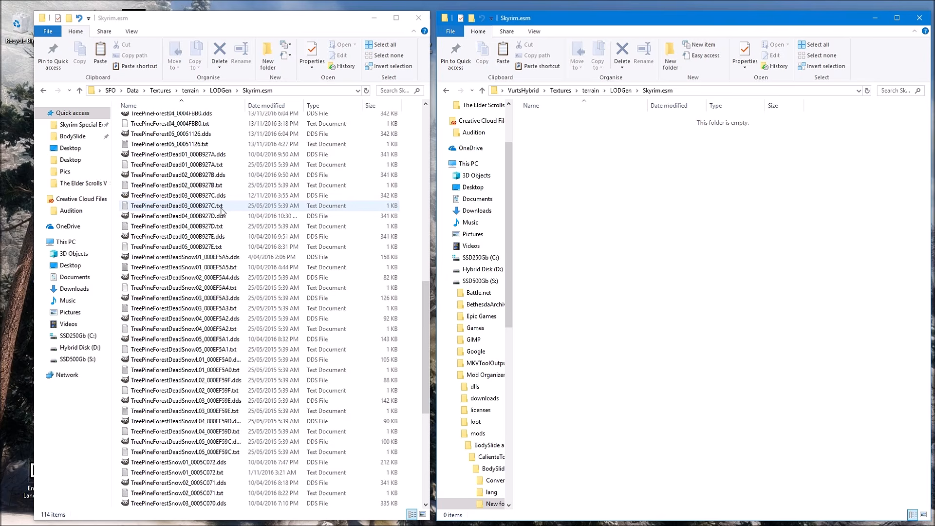
left_click(176, 196)
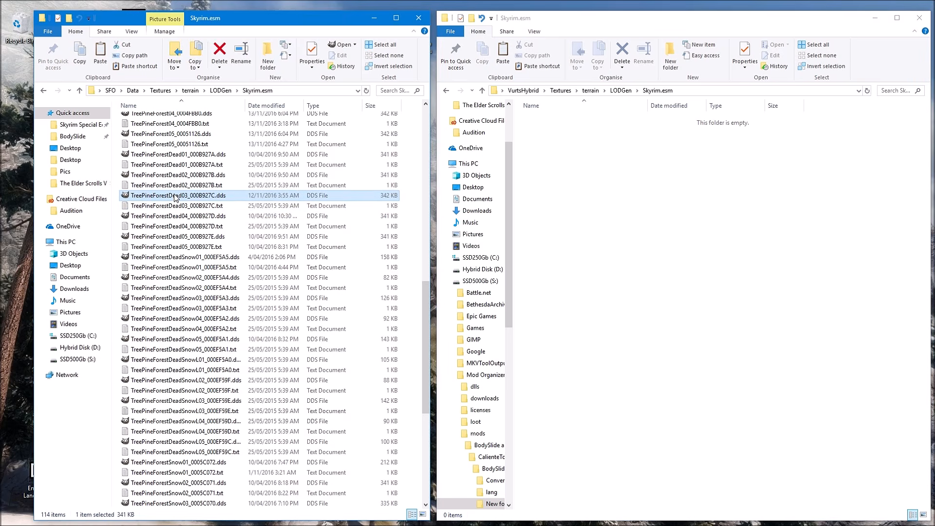
left_click(184, 206, "ctrl")
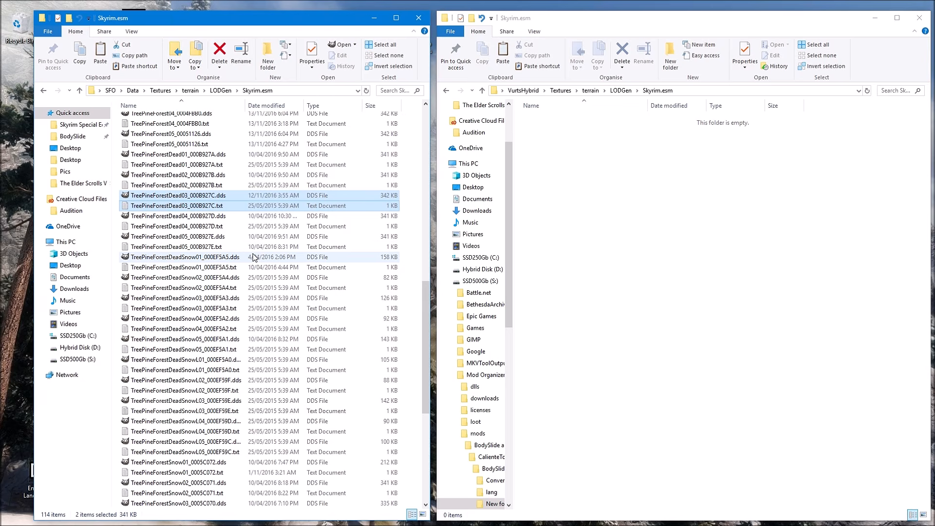
- Add the .dds and .txt files of TreePineForestSnowL03_0005D2D9 and TreePineForestSnowL04_0005D2D8 to the selection in SFO's Skyrim.esm folder
scroll(269, 258, "down", 2, "ctrl")
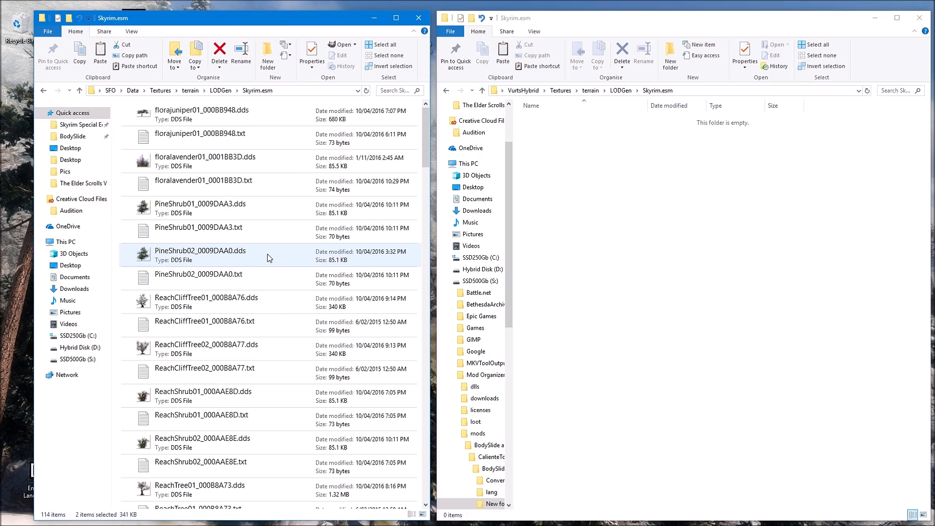
scroll(269, 258, "up", 2, "ctrl")
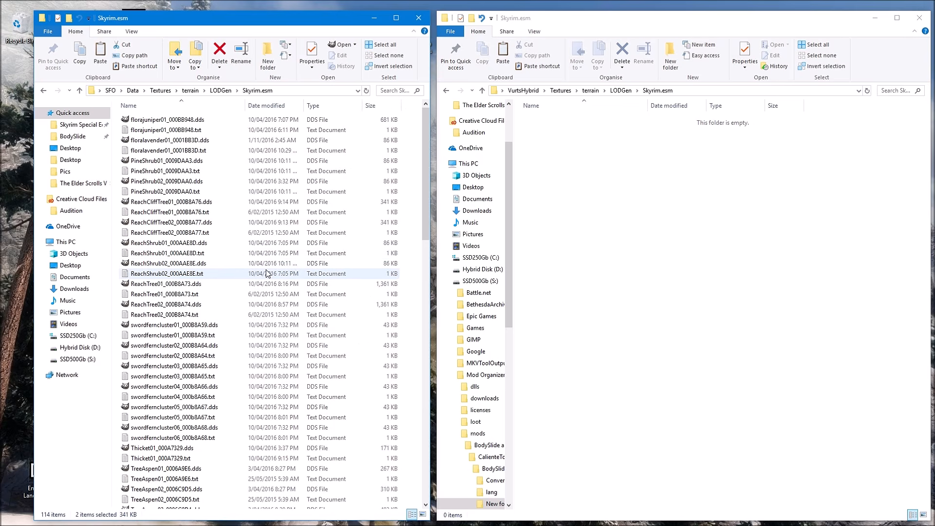
scroll(267, 260, "down", 7)
scroll(267, 273, "down", 13)
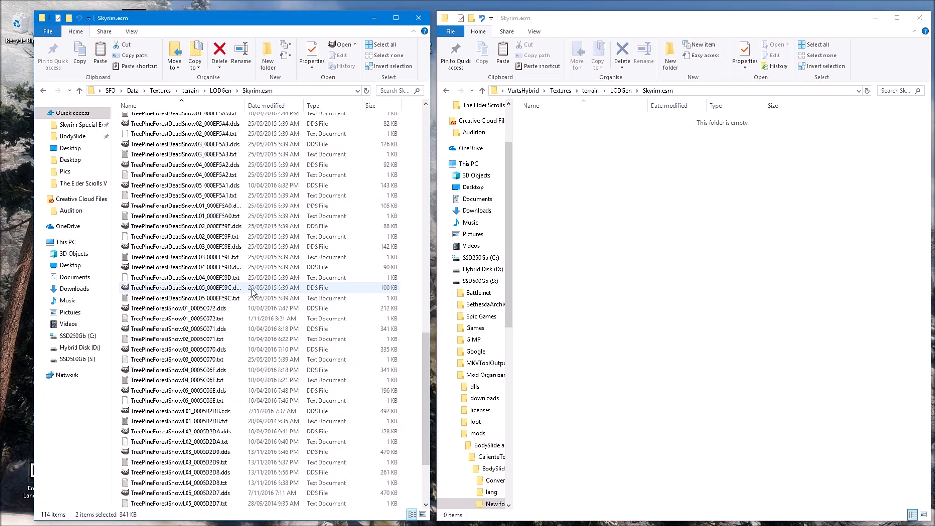
scroll(292, 258, "down", 1)
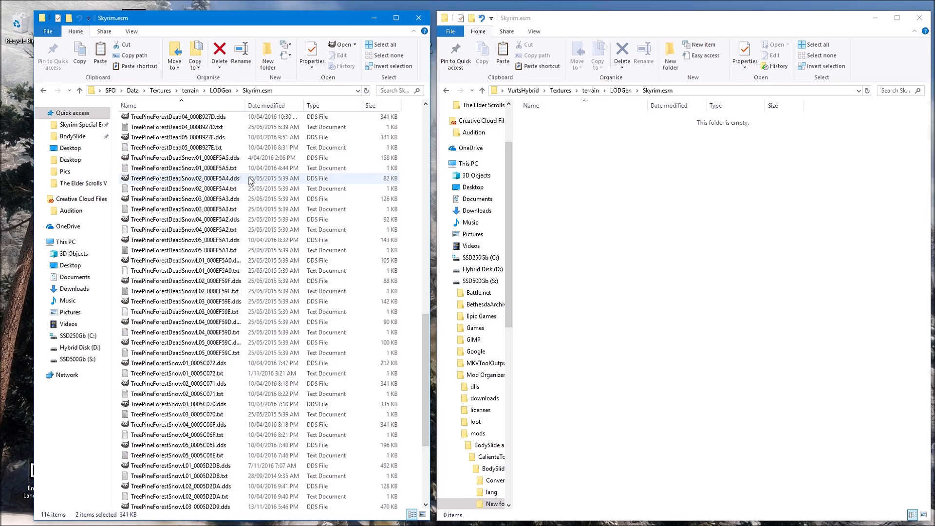
scroll(251, 185, "down", 3)
scroll(244, 273, "down", 3)
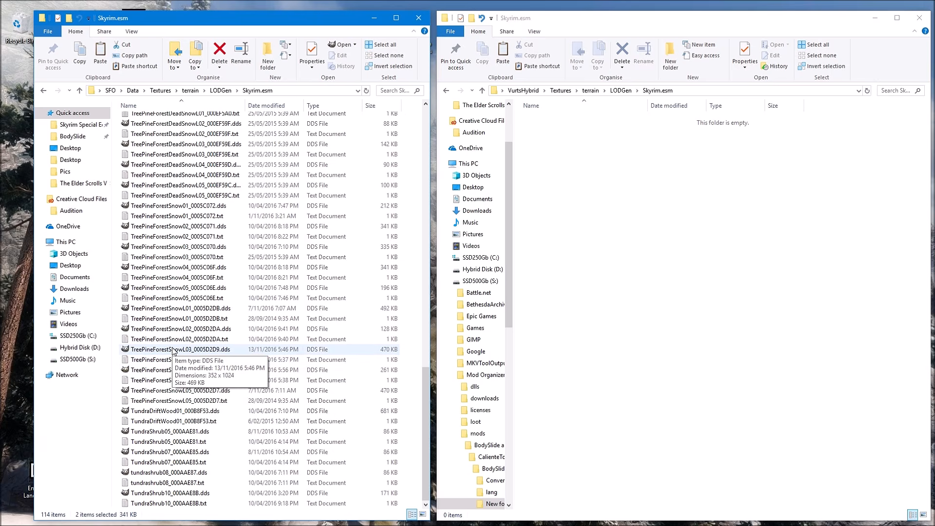
left_click(173, 349, "ctrl")
left_click(174, 360, "ctrl")
left_click(174, 370, "ctrl")
left_click(174, 380, "ctrl")
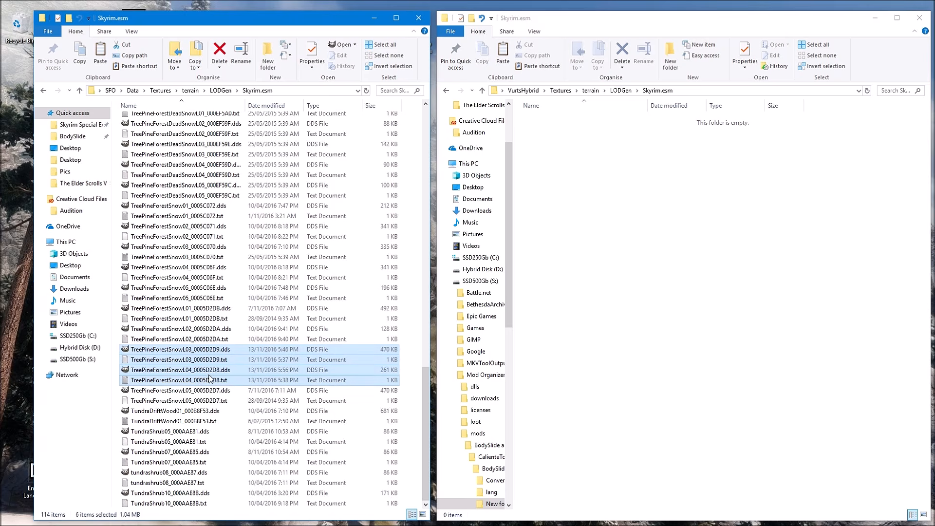
scroll(225, 373, "up", 6)
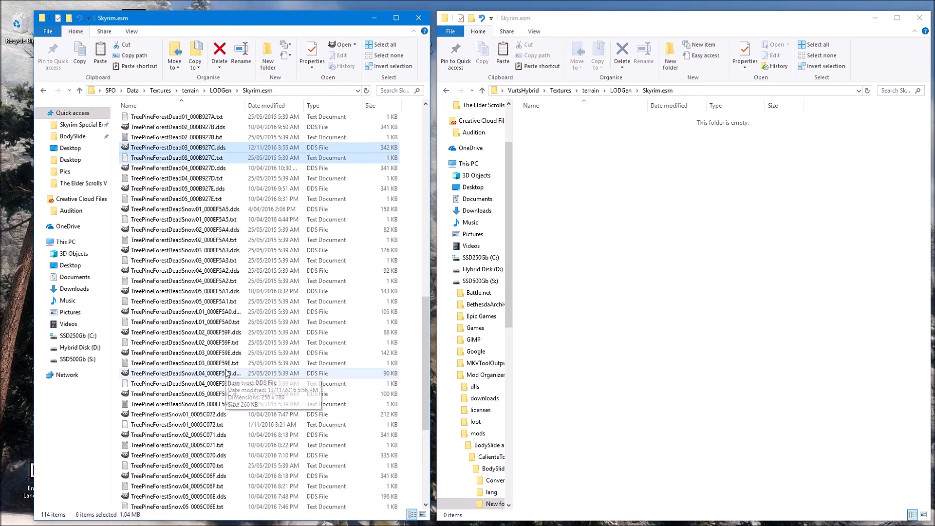
- Copy the six selected TreePineForest billboard files from the SFO Skyrim.esm folder into the VurtsHybrid Skyrim.esm folder, and close both windows
scroll(225, 373, "down", 6)
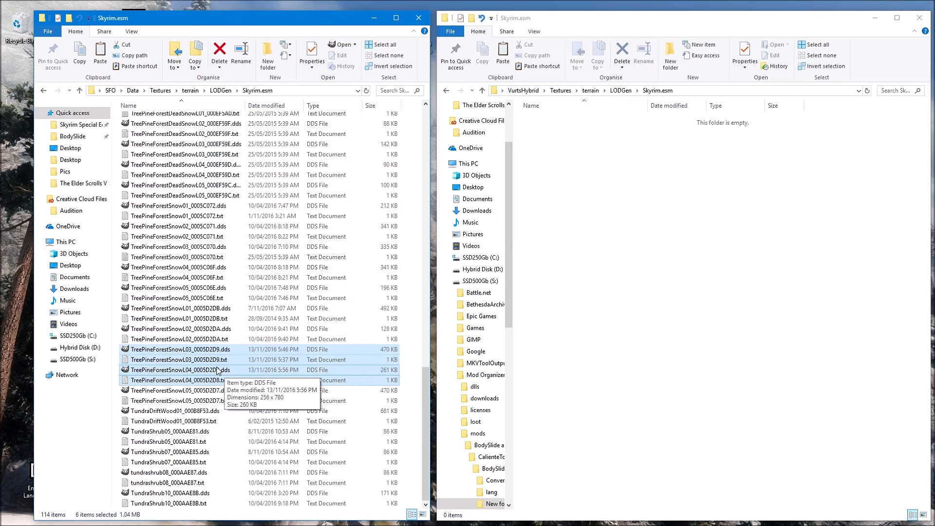
right_click(217, 369)
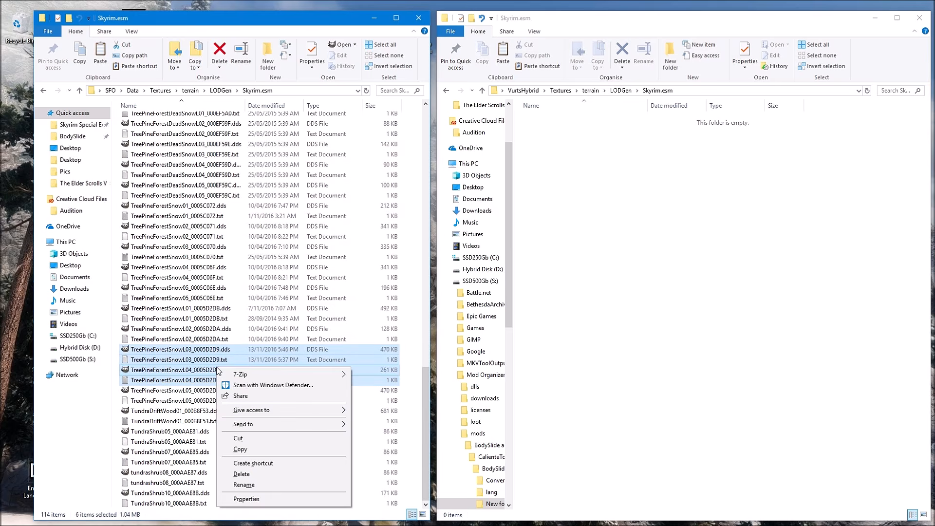
left_click(259, 448)
left_click(630, 216)
right_click(630, 216)
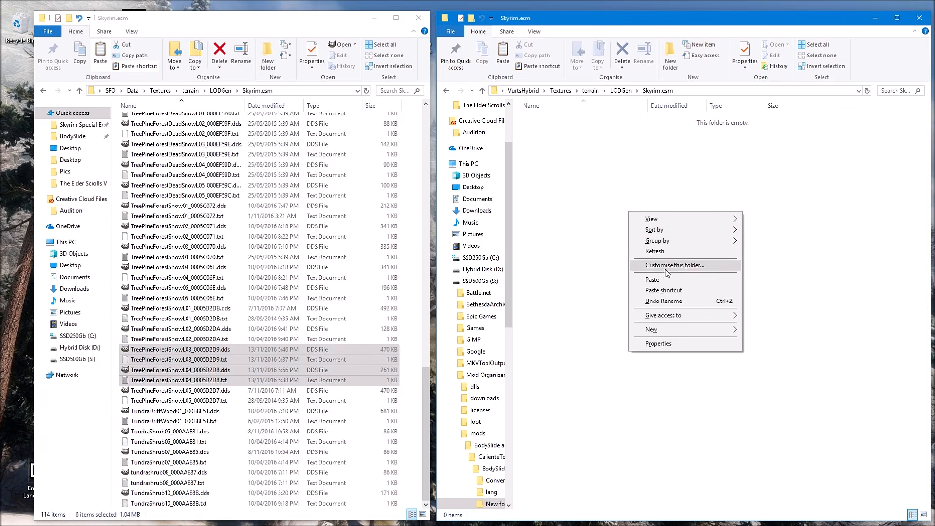
left_click(653, 281)
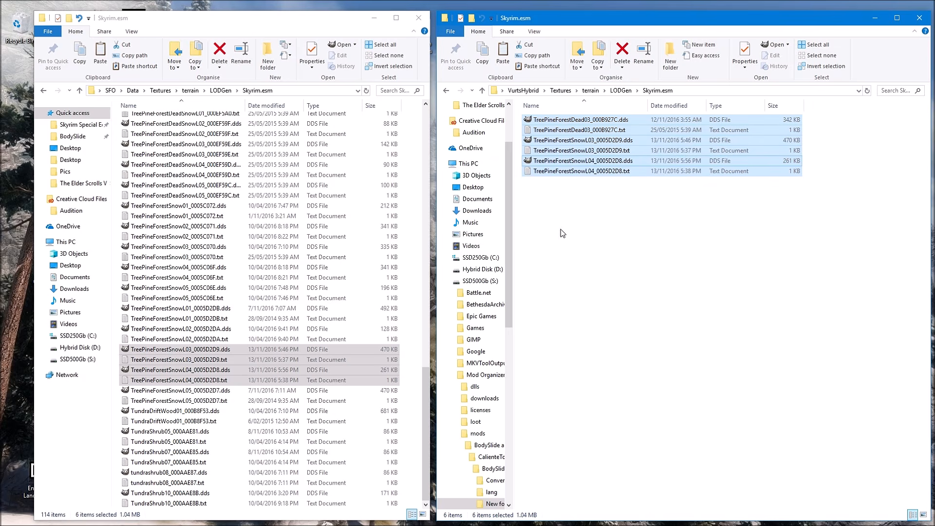
left_click(418, 19)
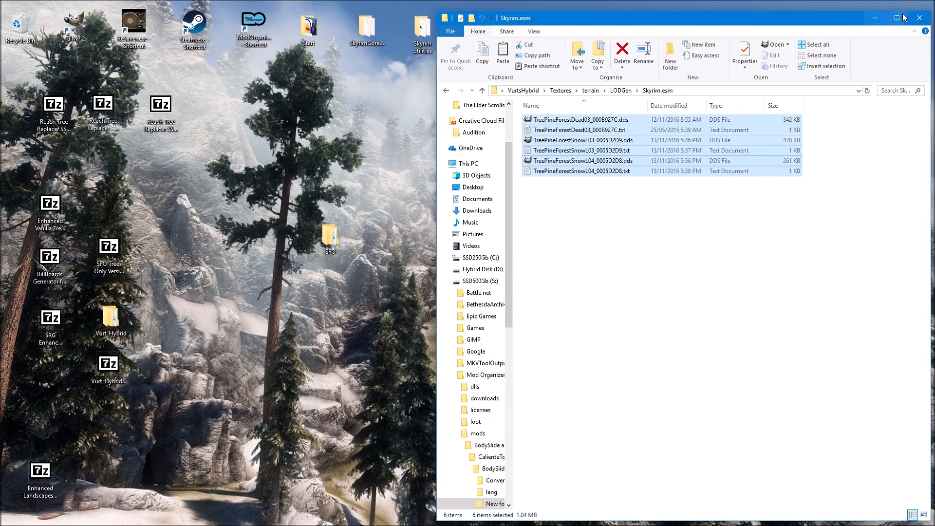
left_click(926, 20)
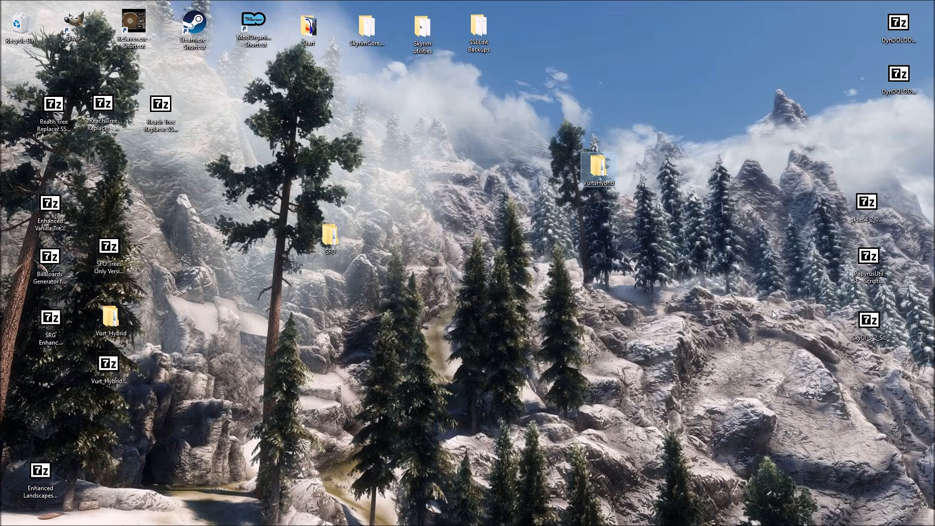
- Check the VurtsHybrid folder's structure, including the tree meshes under Meshes\Landscape\Trees and the subfolders of Textures, and close it
double_click(599, 168)
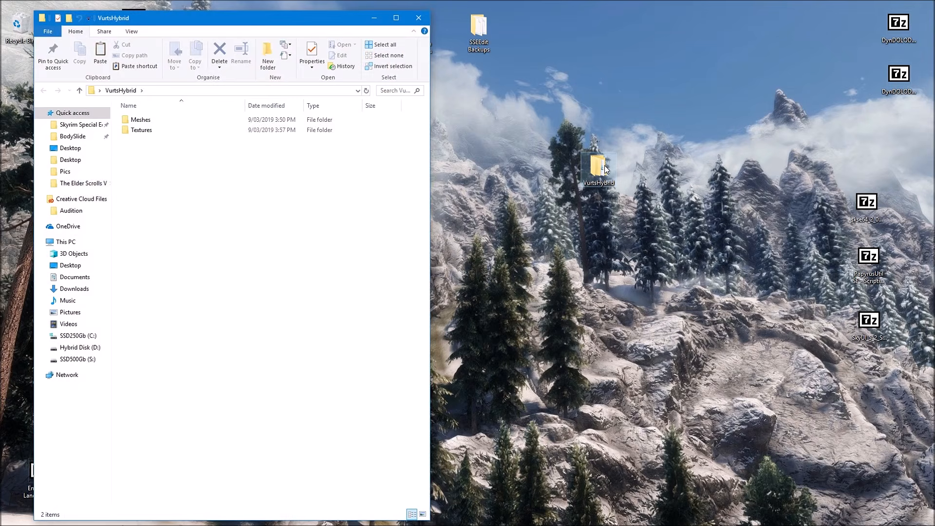
double_click(171, 125)
double_click(173, 124)
double_click(172, 124)
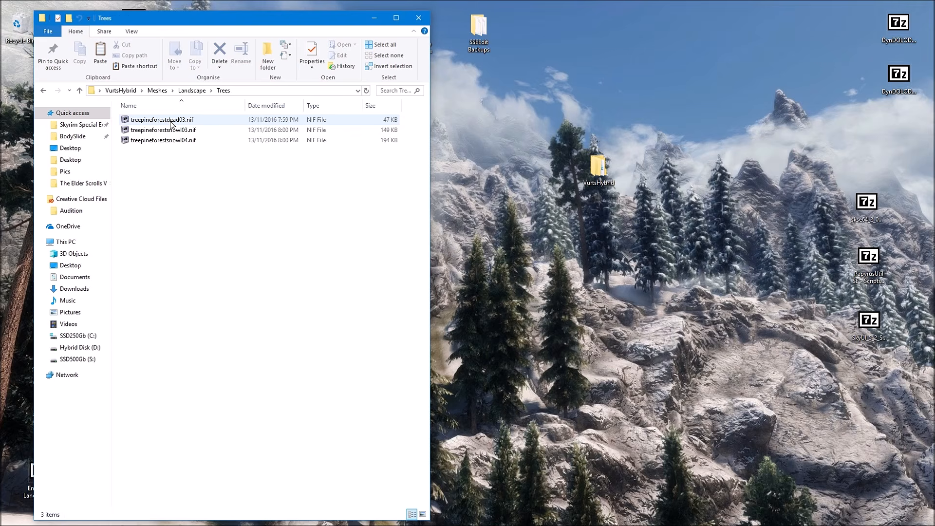
left_click(80, 91)
left_click(80, 91)
left_click(80, 91)
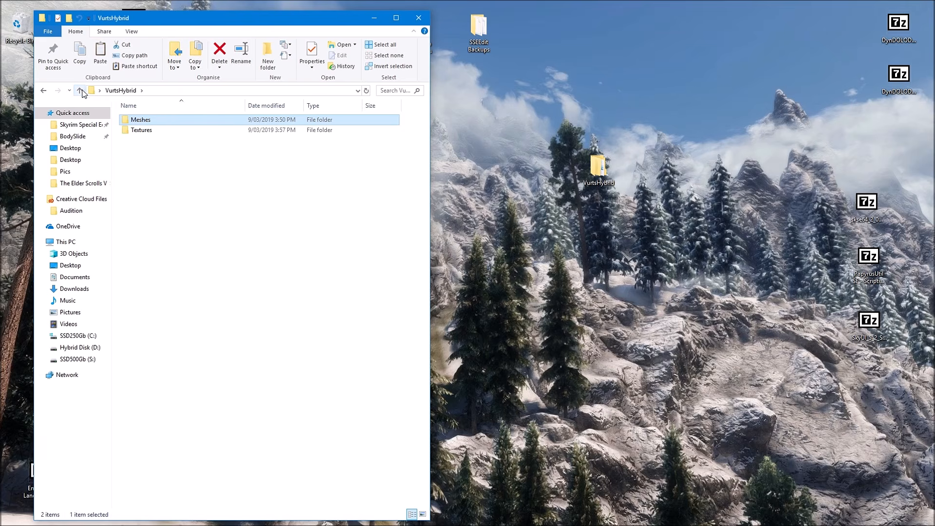
double_click(165, 132)
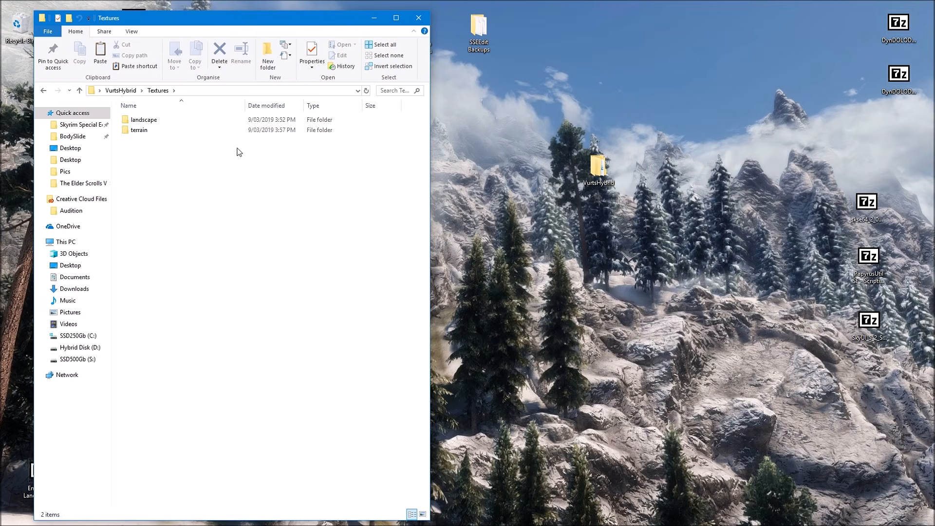
mouse_move(184, 126)
left_click(419, 18)
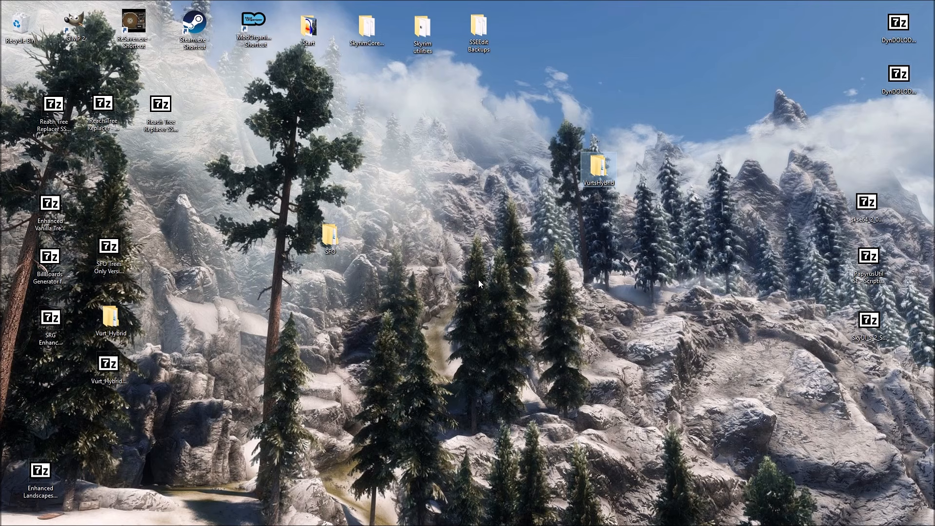
left_click(131, 516)
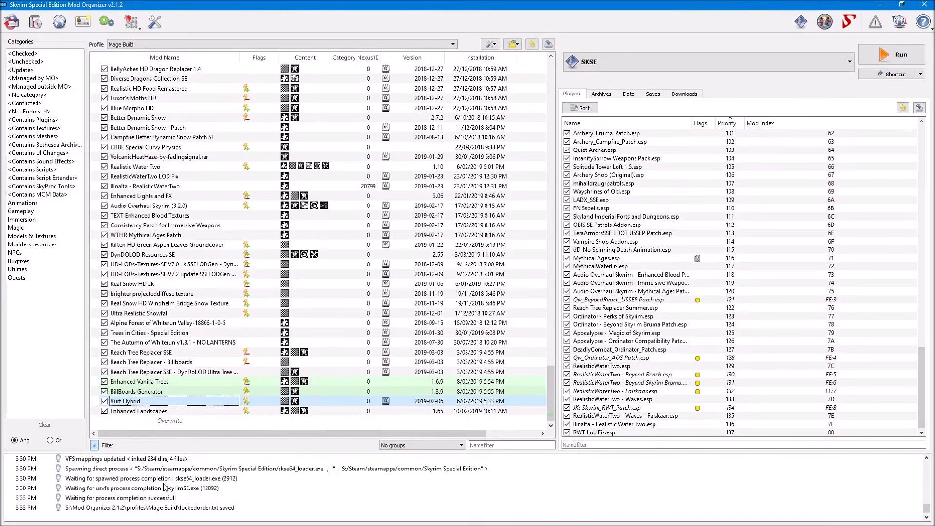
left_click(880, 4)
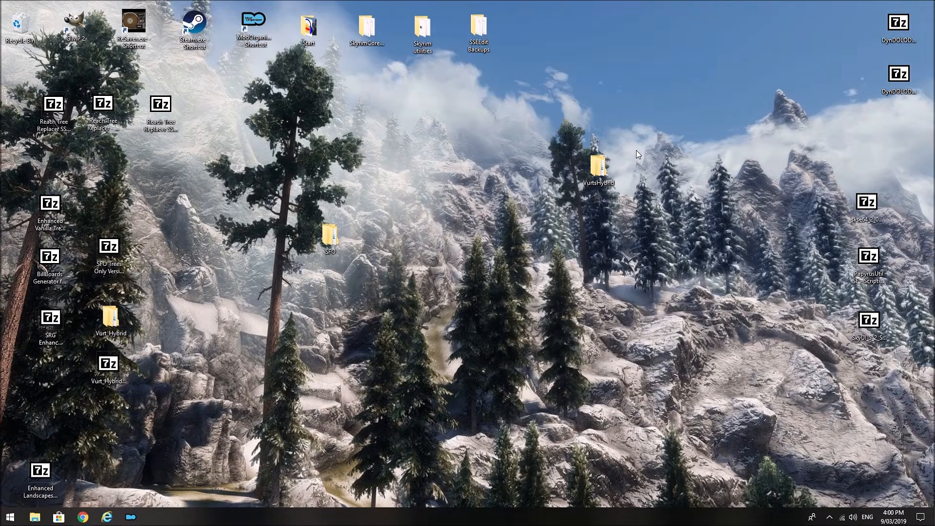
- Pack the VurtsHybrid desktop folder into VurtsHybrid.7z with compression level Store, and place the archive just below the folder
left_click_drag(600, 168, 524, 204)
left_click_drag(569, 178, 567, 178)
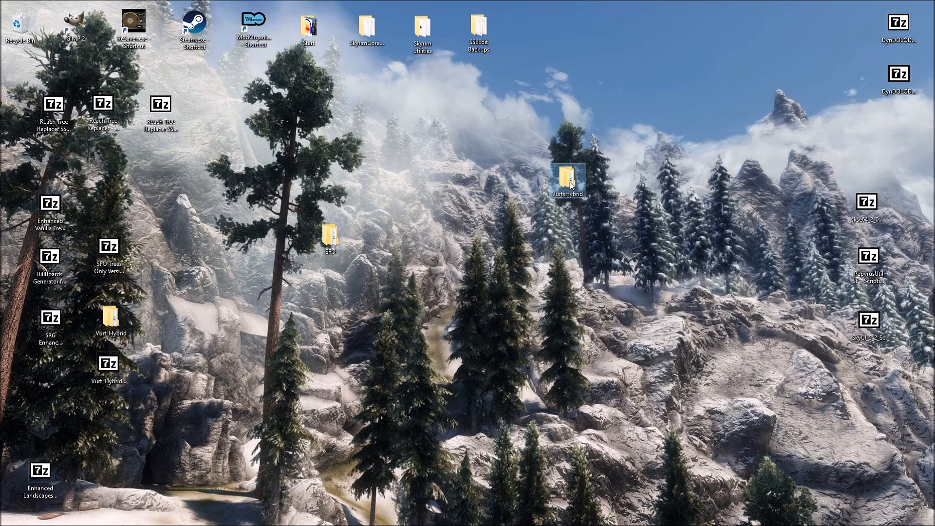
right_click(566, 180)
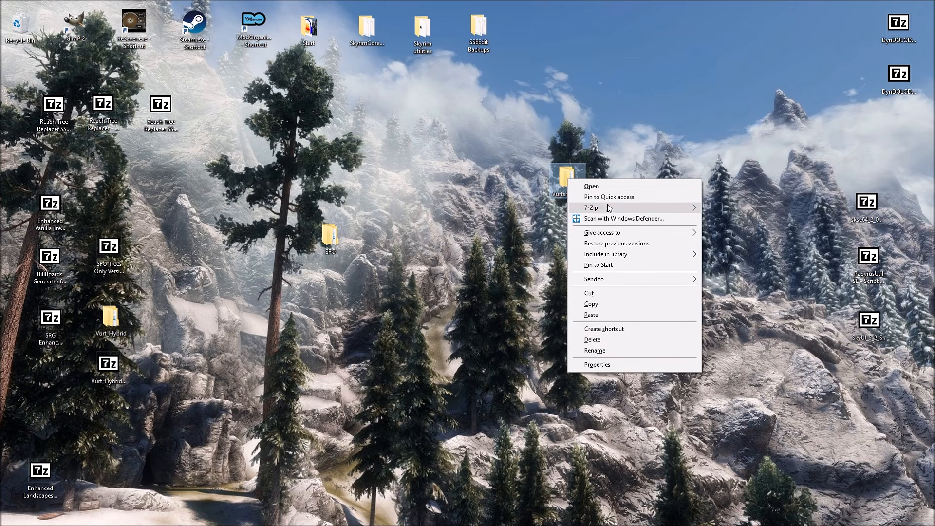
mouse_move(598, 209)
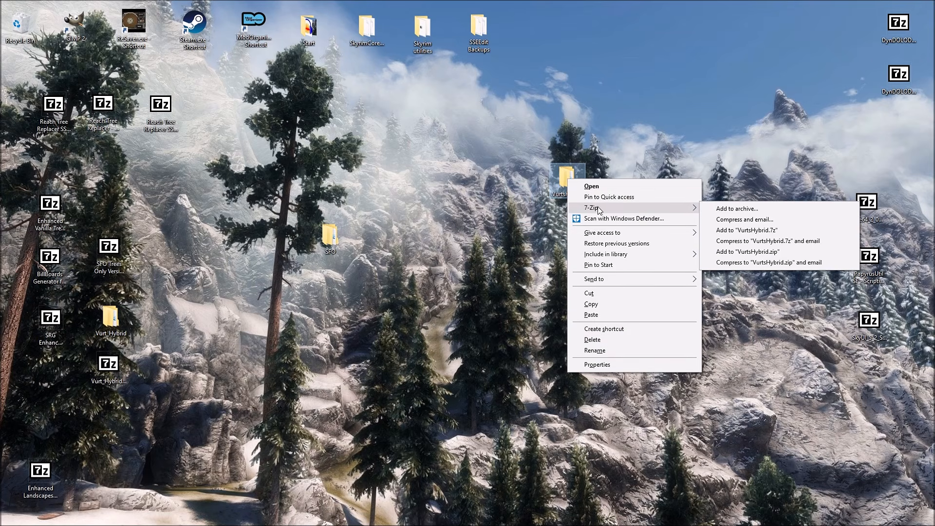
left_click(771, 210)
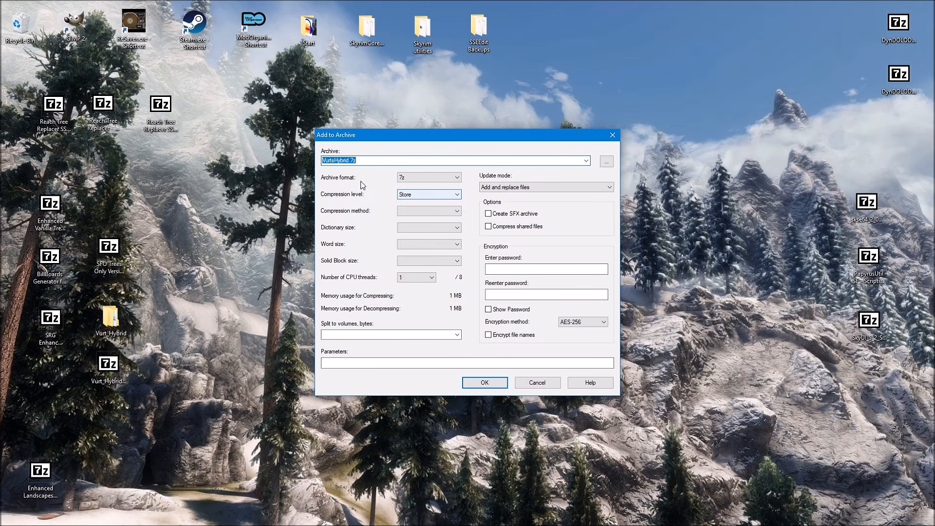
left_click(482, 381)
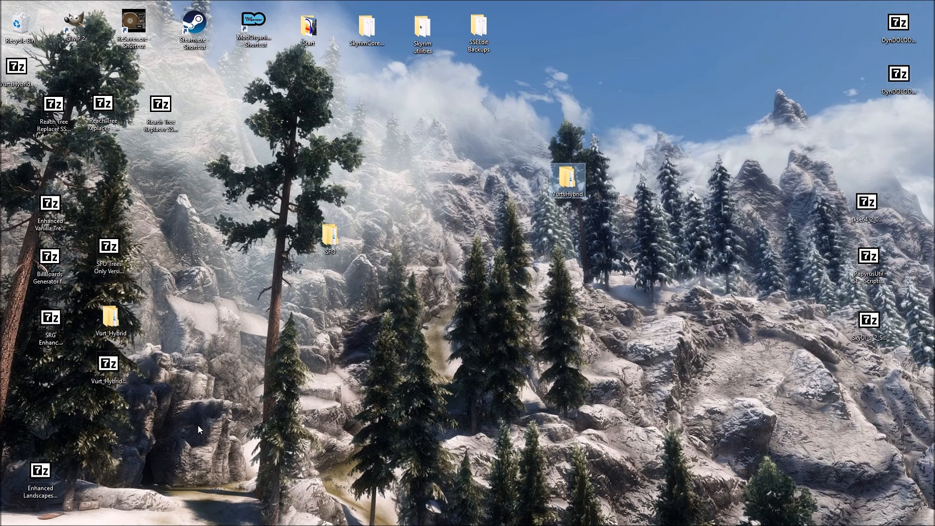
left_click_drag(16, 67, 575, 238)
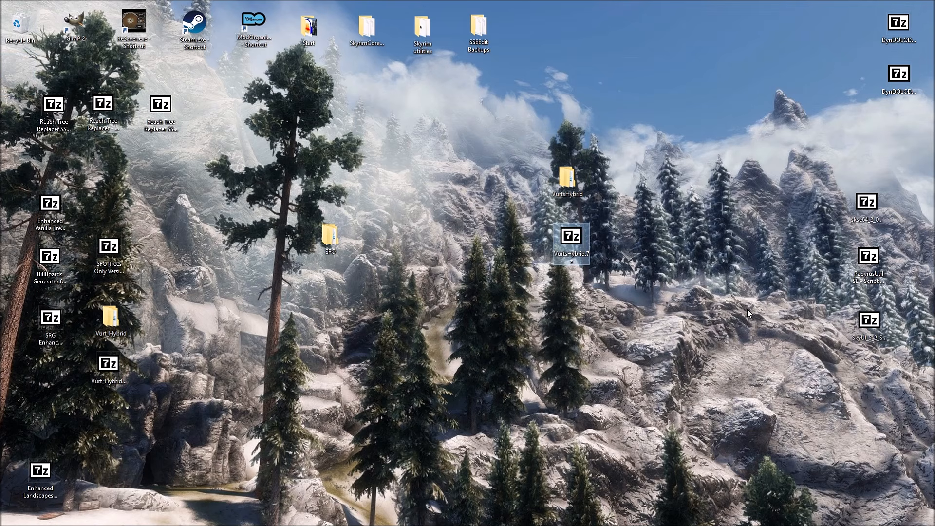
left_click_drag(575, 238, 578, 225)
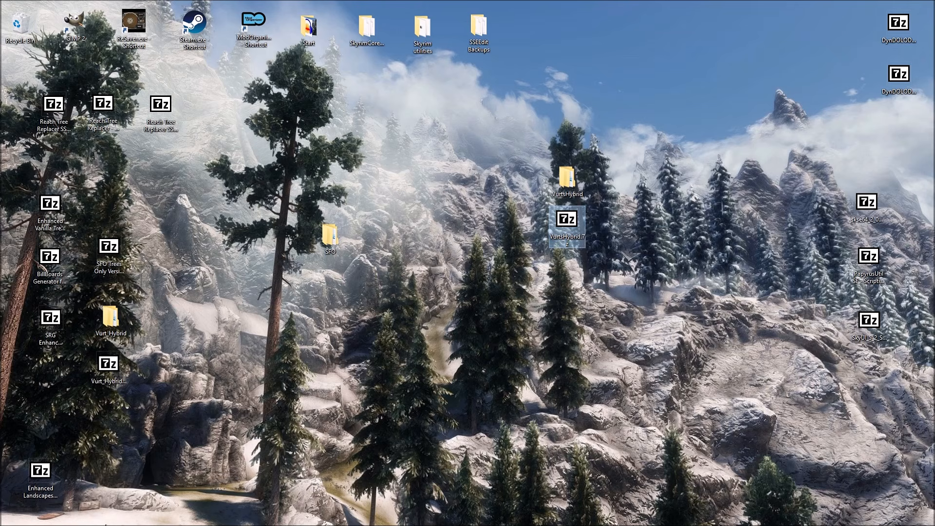
- Switch to Mod Organizer and select the Enhanced Landscapes mod in the mod list
left_click(130, 517)
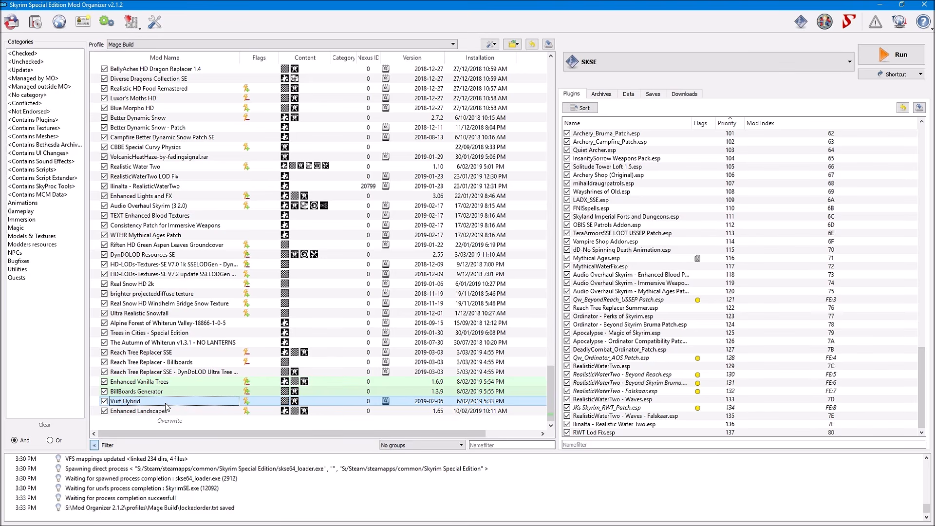
left_click(189, 412)
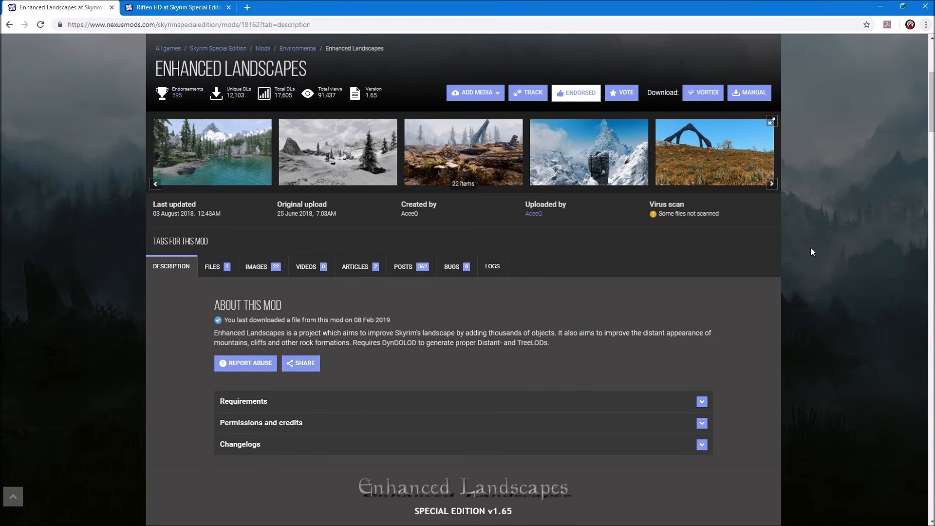
- Read the Enhanced Landscapes description on Nexus Mods in the browser, covering its features, optional files, patches and installation notes
scroll(811, 251, "down", 7)
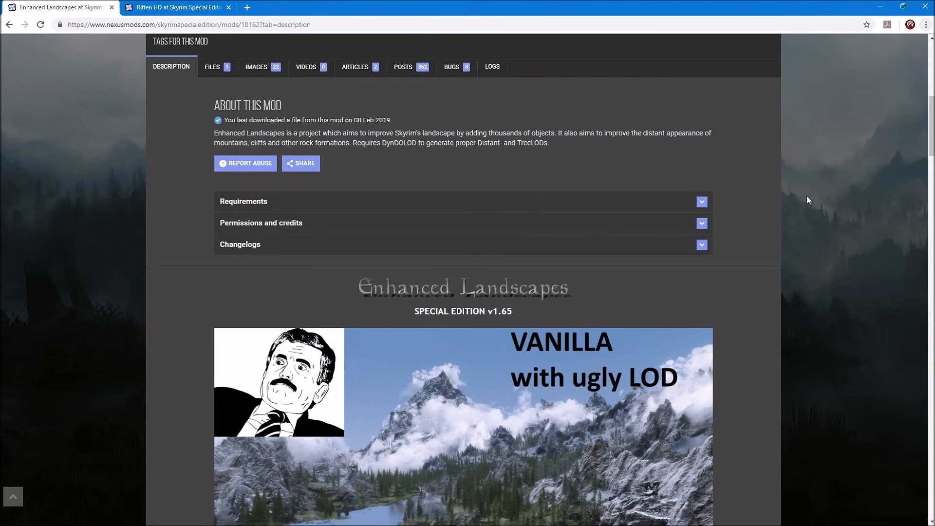
scroll(823, 182, "down", 5)
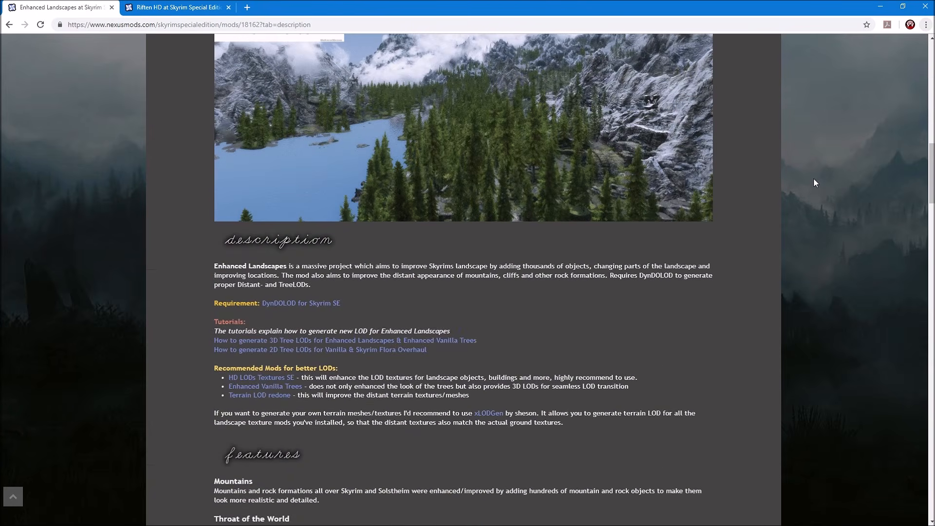
scroll(813, 178, "down", 2)
scroll(813, 178, "down", 7)
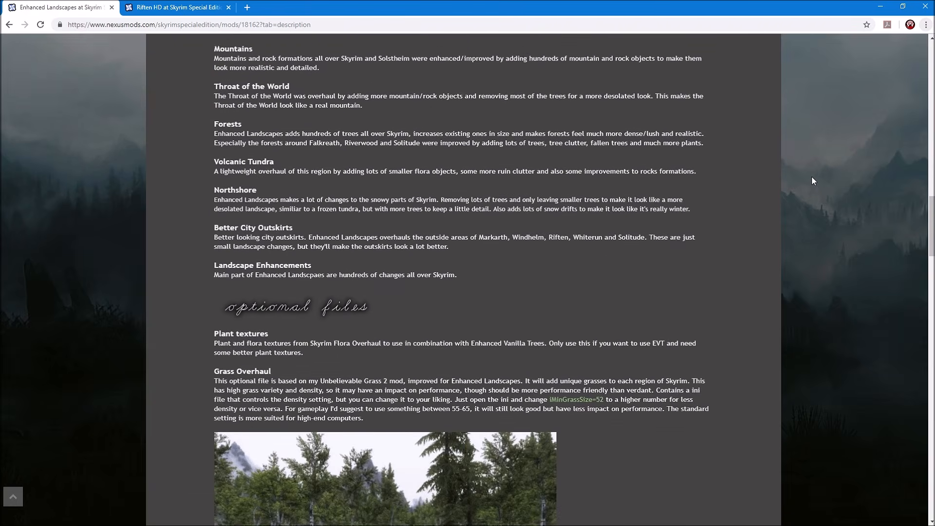
scroll(812, 177, "down", 3)
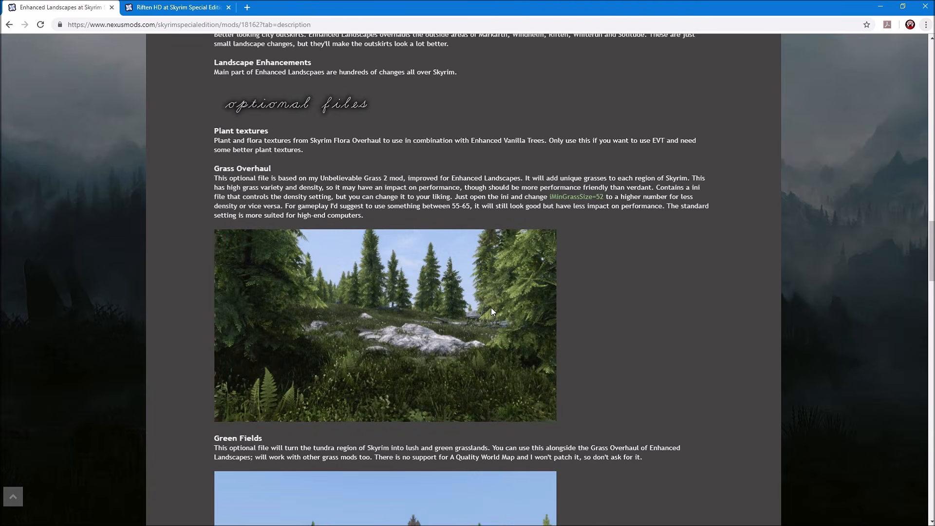
scroll(491, 307, "down", 1)
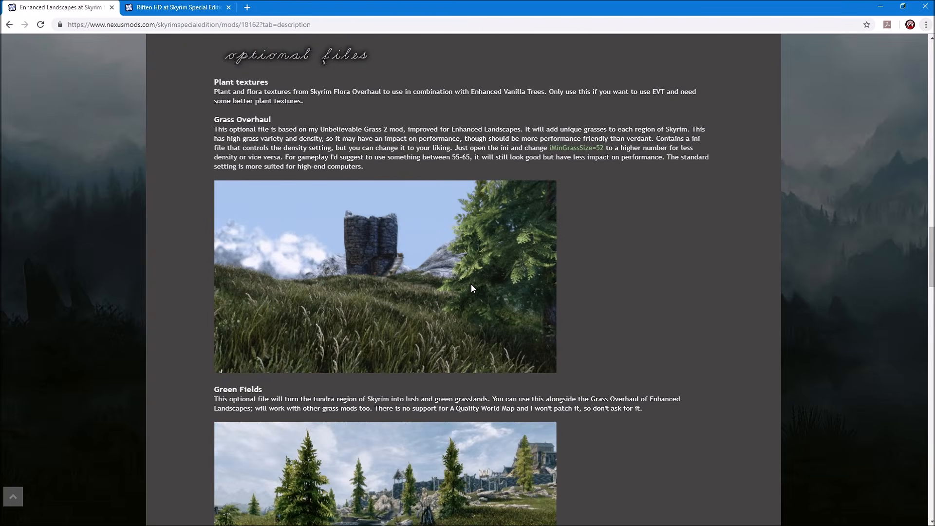
scroll(523, 269, "down", 6)
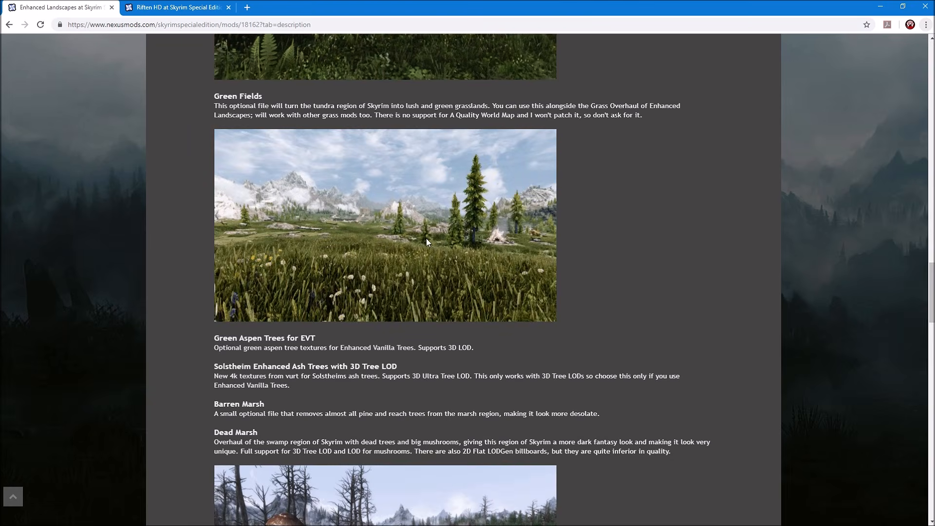
scroll(629, 224, "down", 3)
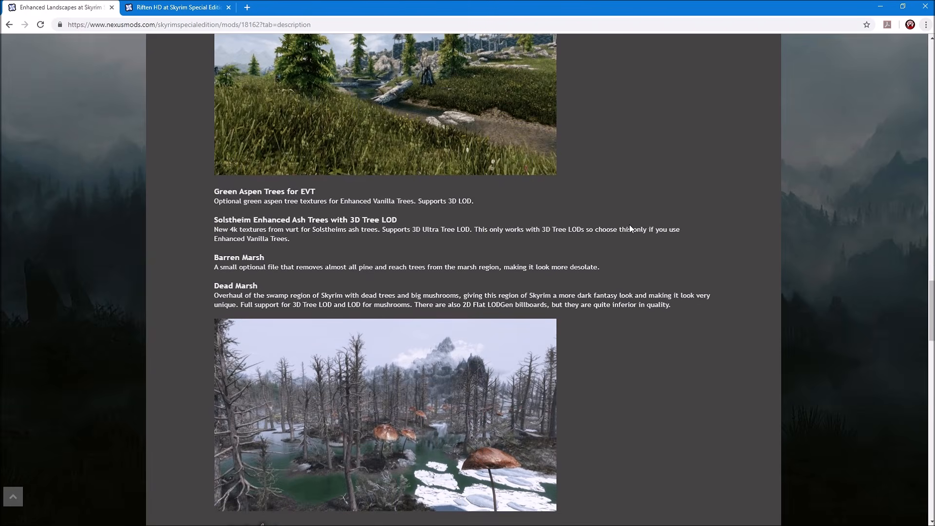
scroll(629, 224, "down", 1)
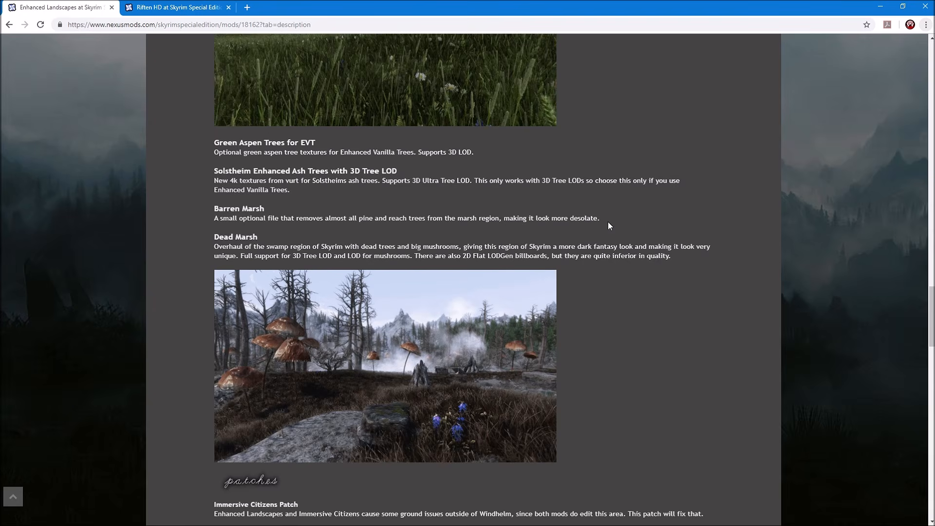
scroll(478, 340, "down", 2)
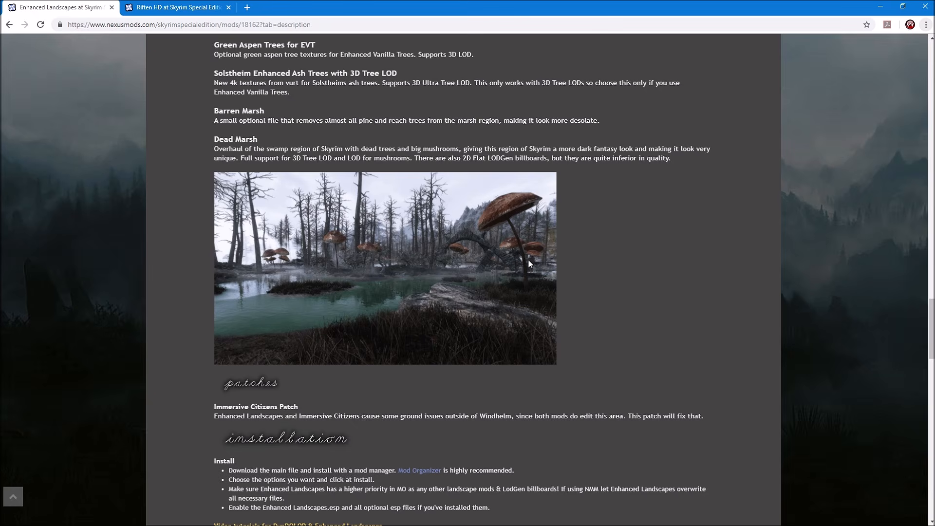
scroll(529, 263, "down", 7)
scroll(706, 224, "up", 5)
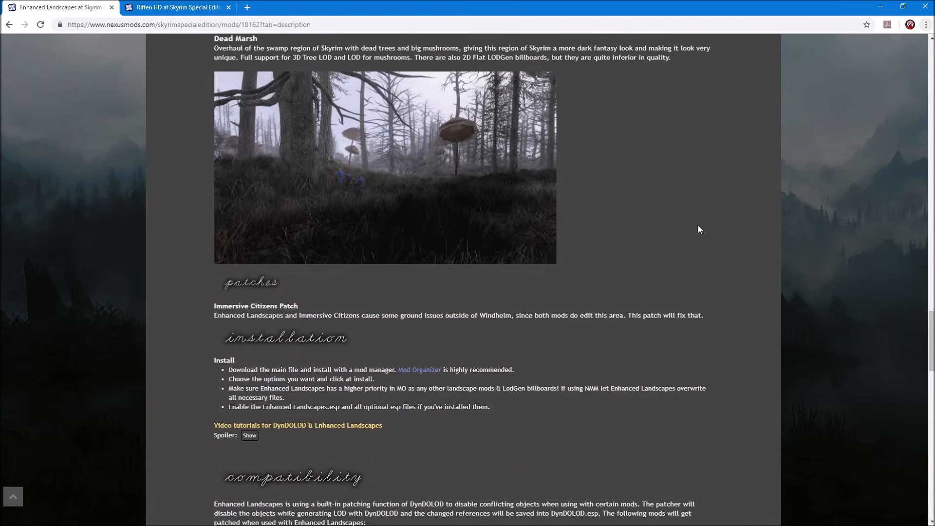
scroll(698, 229, "up", 15)
scroll(696, 229, "up", 20)
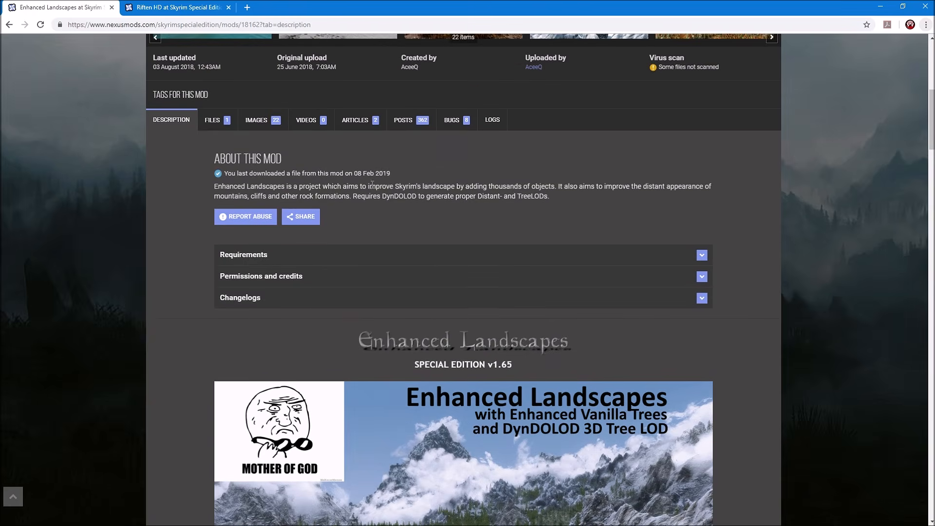
- View the downloadable files of Enhanced Landscapes, including Main File v1.65
left_click(218, 120)
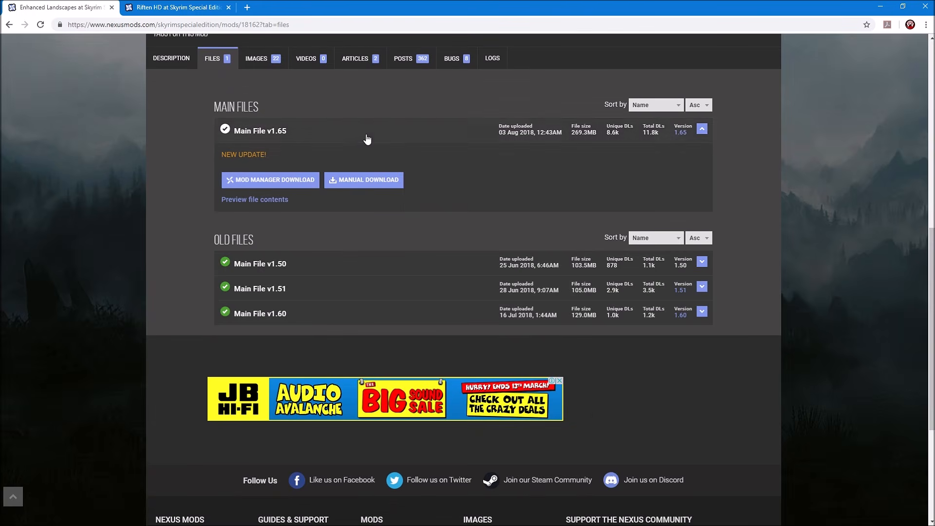
scroll(706, 195, "up", 8)
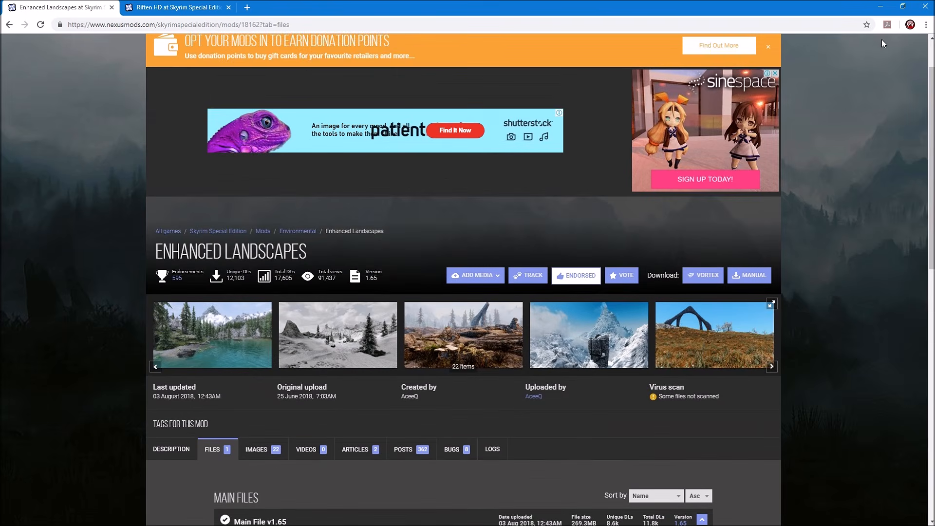
- Switch to Mod Organizer and start reinstalling the Enhanced Landscapes mod
left_click(881, 7)
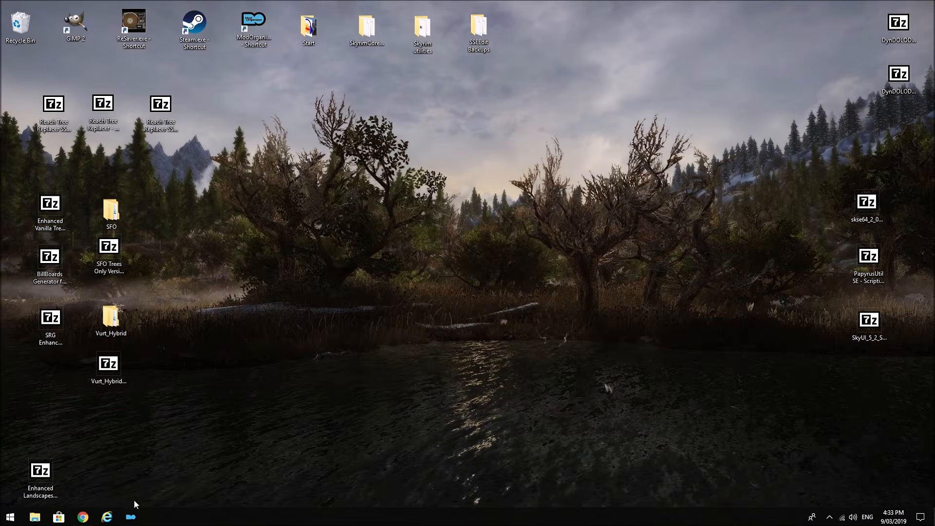
left_click(131, 517)
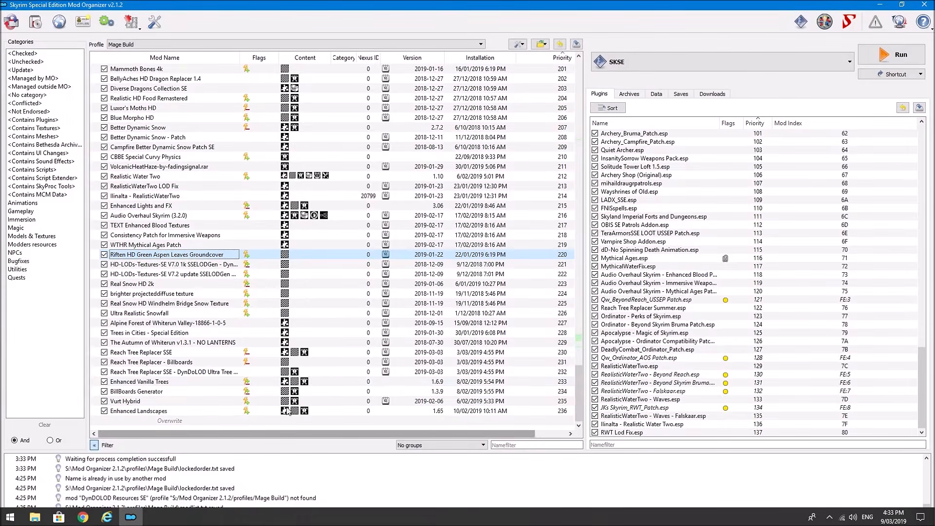
left_click(165, 412)
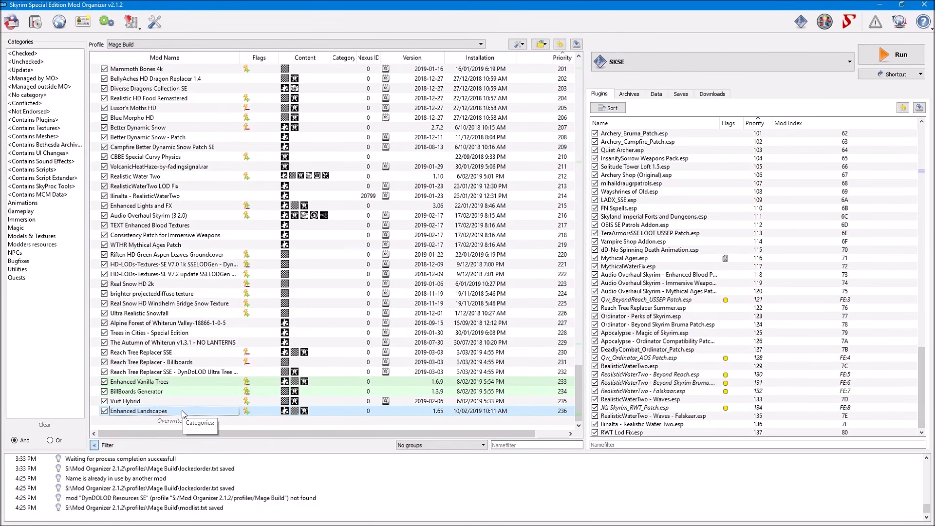
right_click(183, 414)
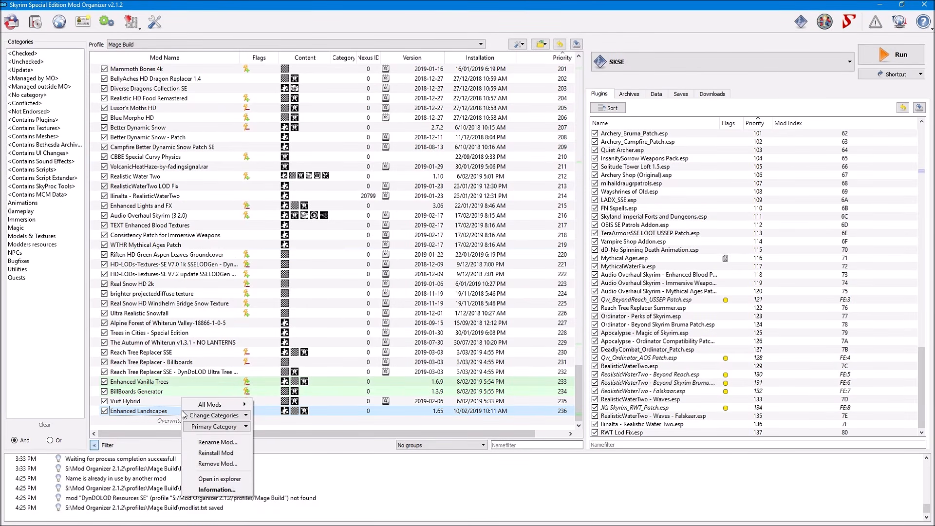
left_click(216, 452)
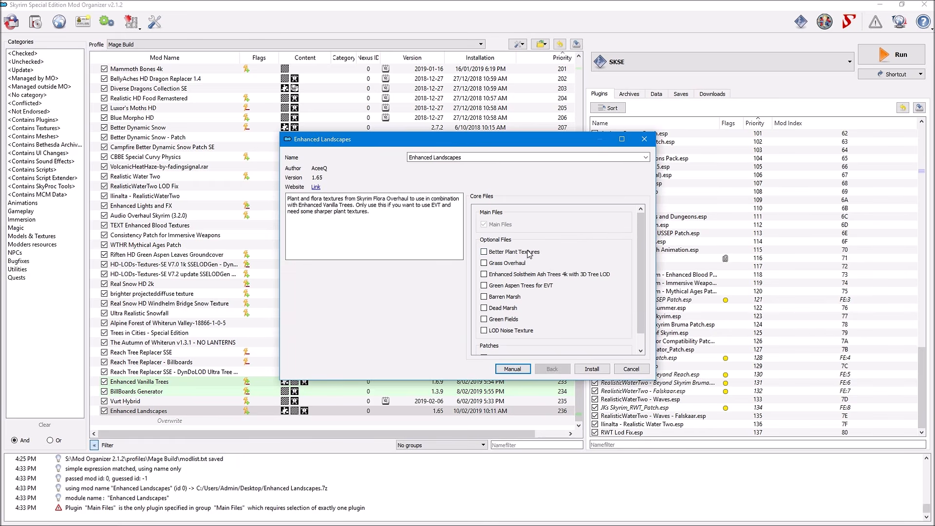
- Mark Better Plant Textures, Enhanced Solstheim Ash Trees 4k with 3D Tree LOD and Green Aspen Trees for EVT, and cancel the Enhanced Landscapes installer
scroll(573, 239, "down", 1)
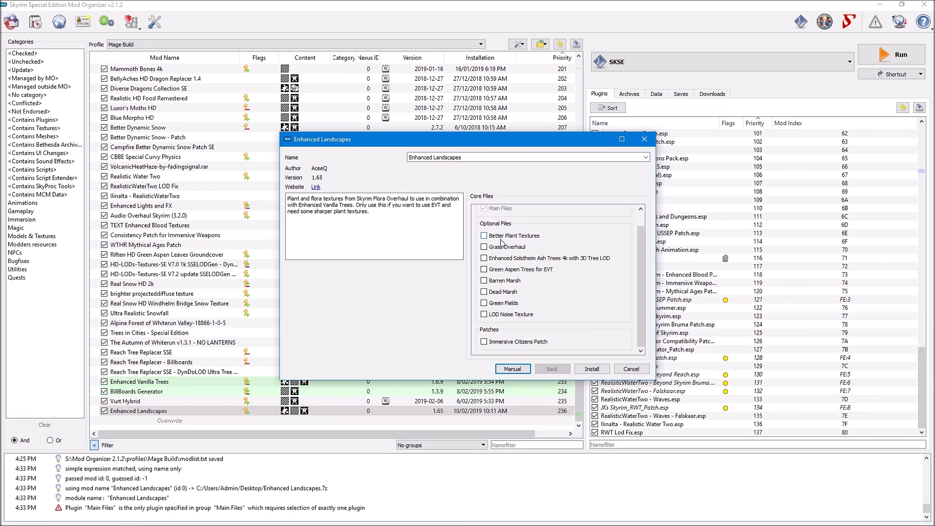
mouse_move(499, 251)
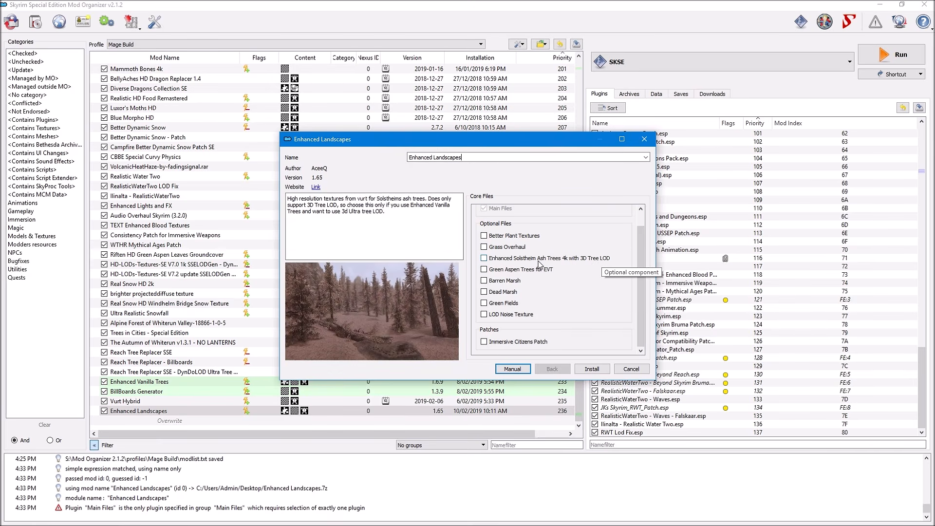
left_click(484, 236)
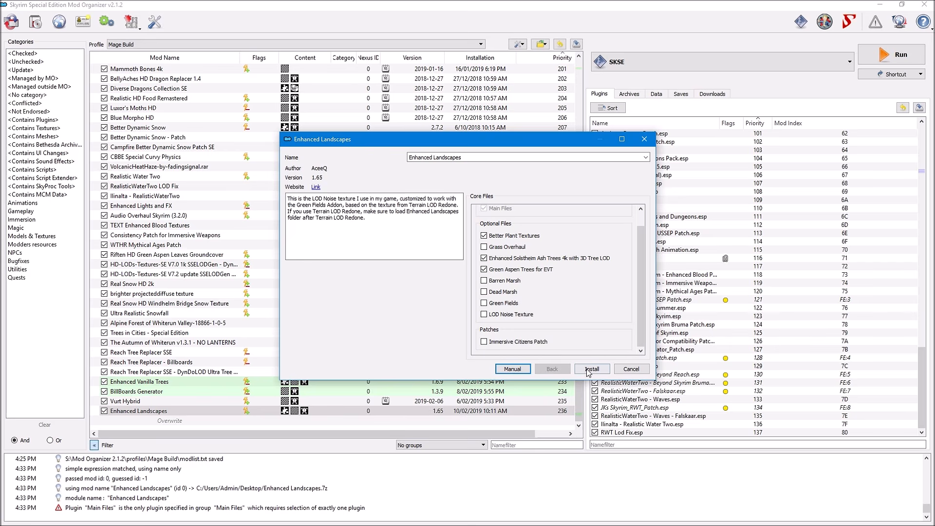
left_click(630, 370)
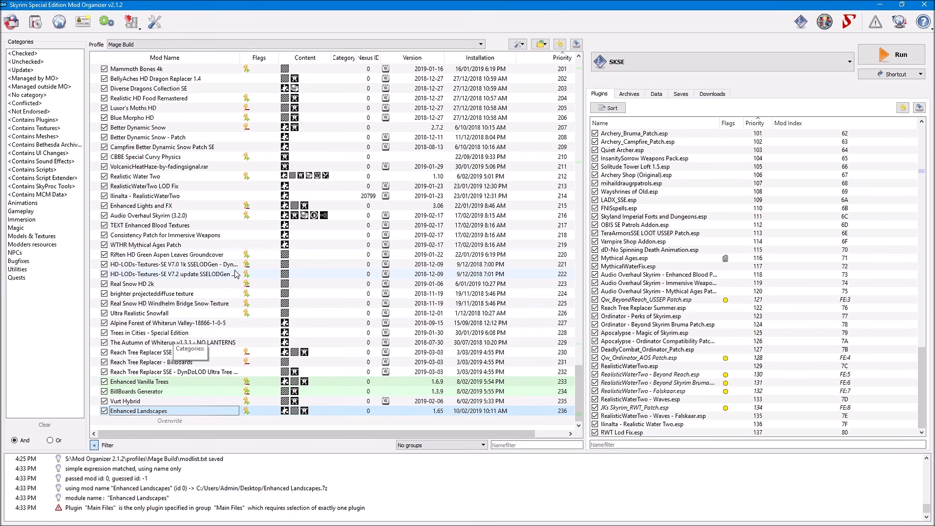
- Select Riften HD Green Aspen Leaves Groundcover in the mod list and switch to the Riften HD page in the browser
left_click(208, 255)
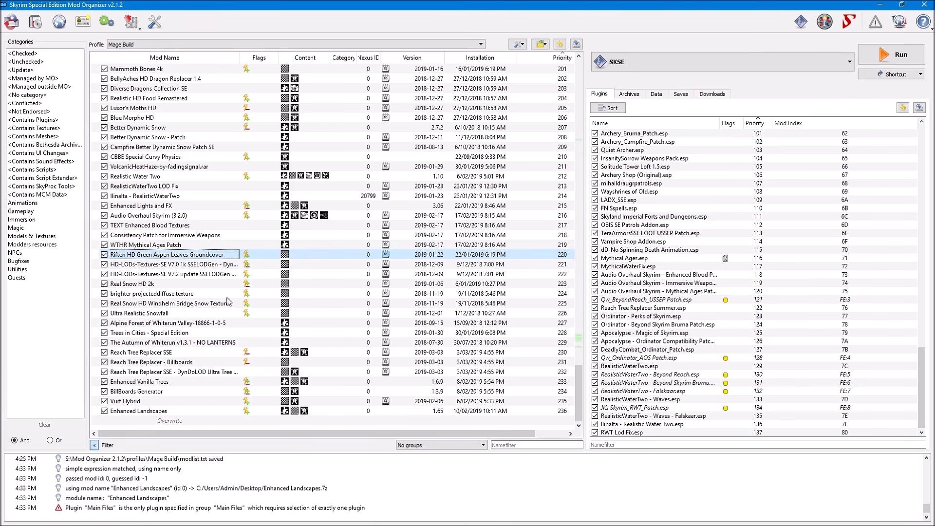
mouse_move(168, 524)
left_click(82, 518)
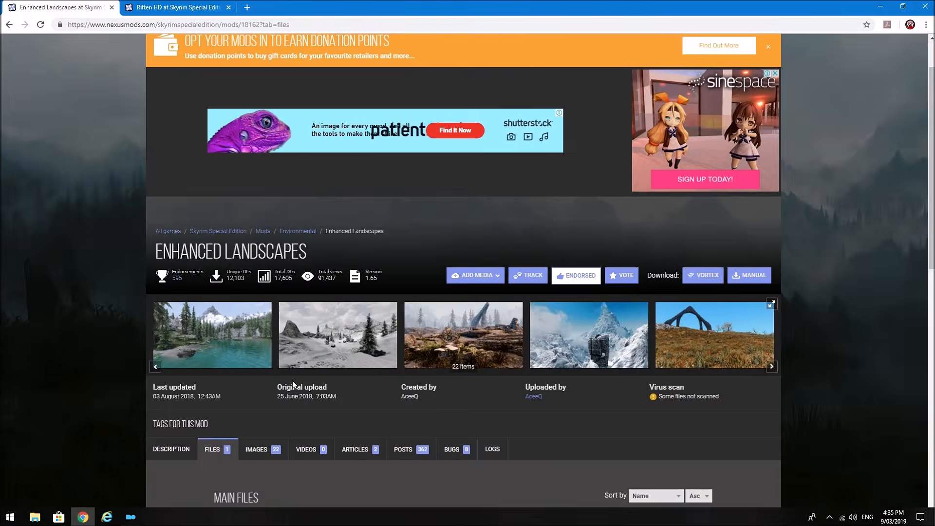
left_click(158, 9)
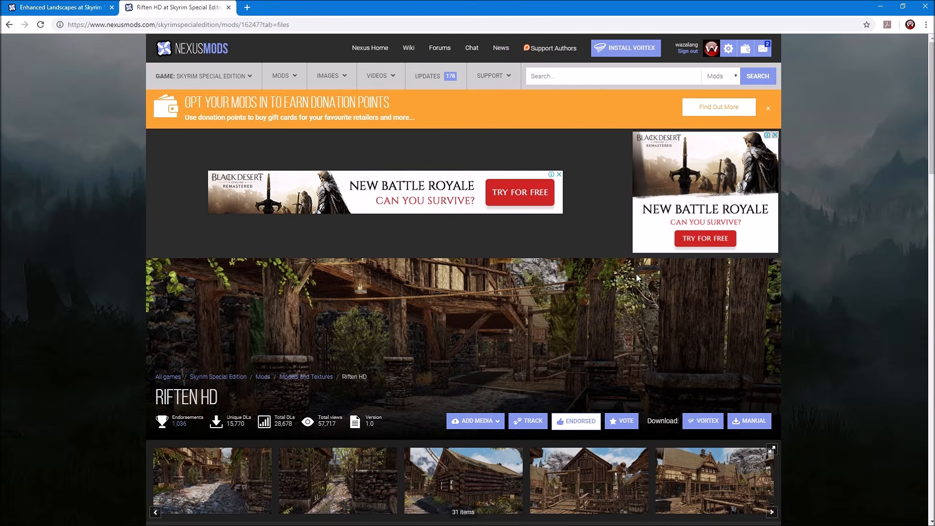
- Examine the Riften HD mod page on Nexus Mods, including its preview images and main file
scroll(798, 302, "down", 3)
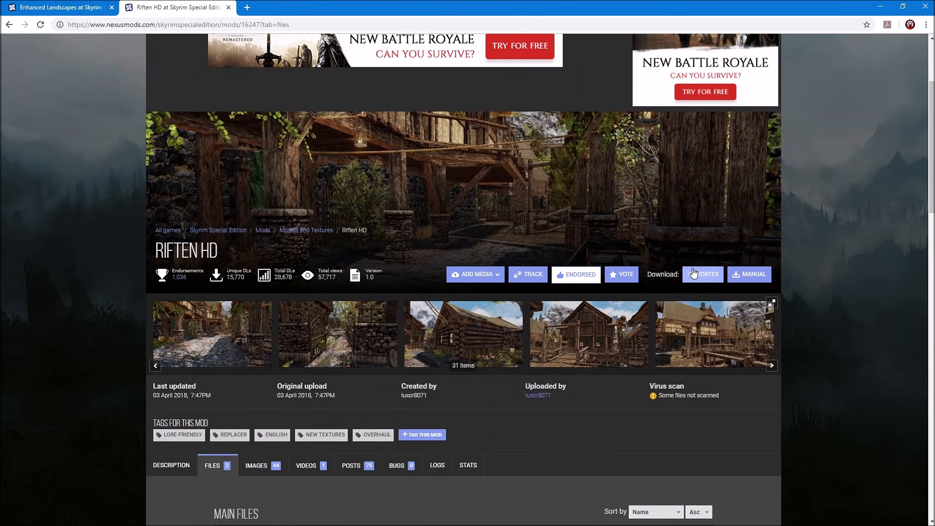
scroll(704, 273, "down", 1)
scroll(876, 277, "up", 2)
scroll(855, 286, "up", 1)
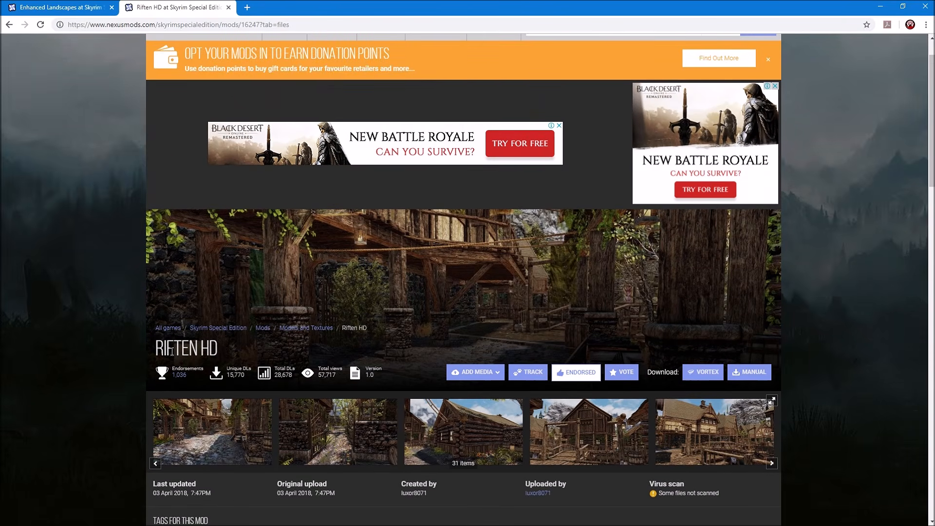
scroll(531, 361, "down", 2)
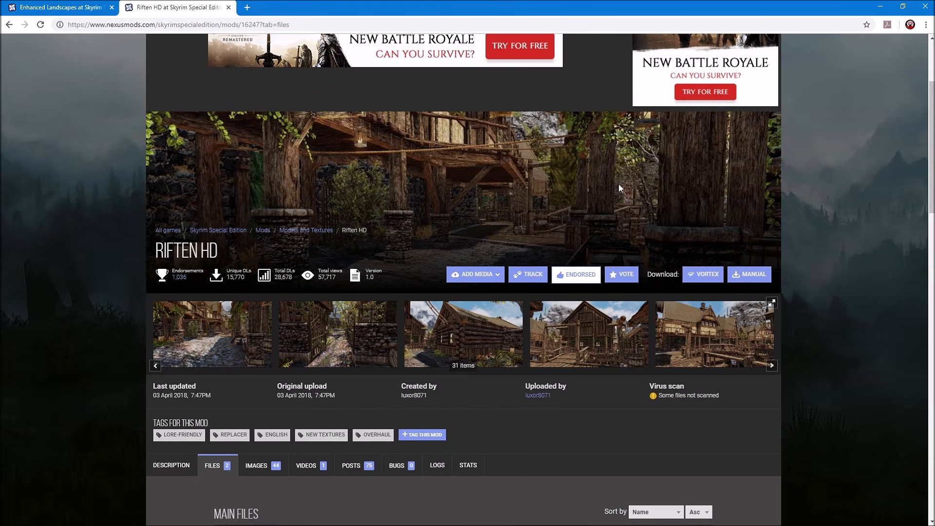
scroll(519, 227, "down", 2)
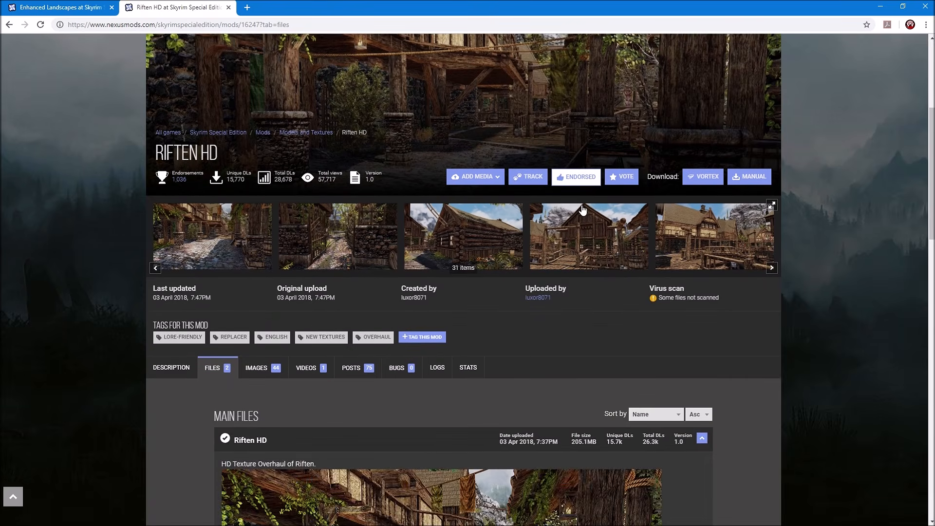
scroll(582, 207, "down", 2)
scroll(587, 210, "down", 6)
scroll(564, 214, "up", 2)
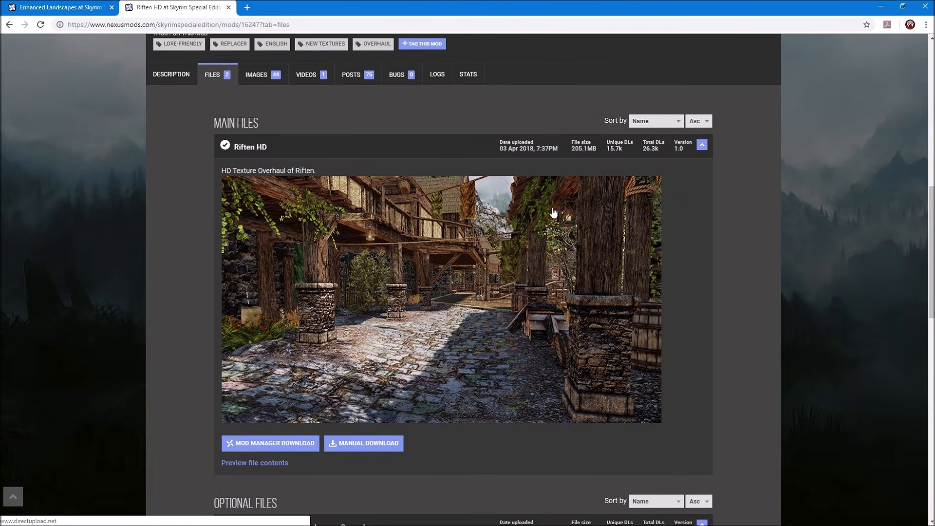
scroll(294, 194, "down", 1)
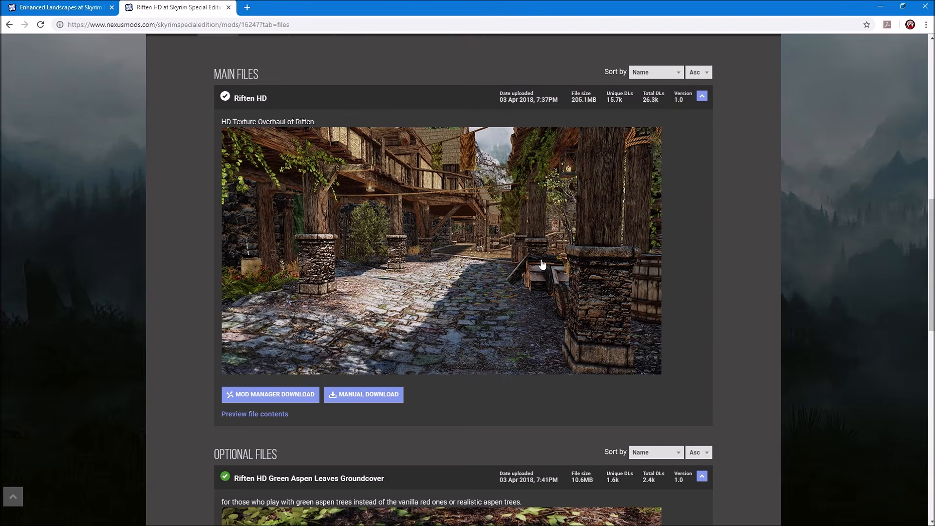
- Read the description of the optional Riften HD Green Aspen Leaves Groundcover file and return to the start of the page
scroll(573, 247, "down", 3)
scroll(573, 248, "down", 4)
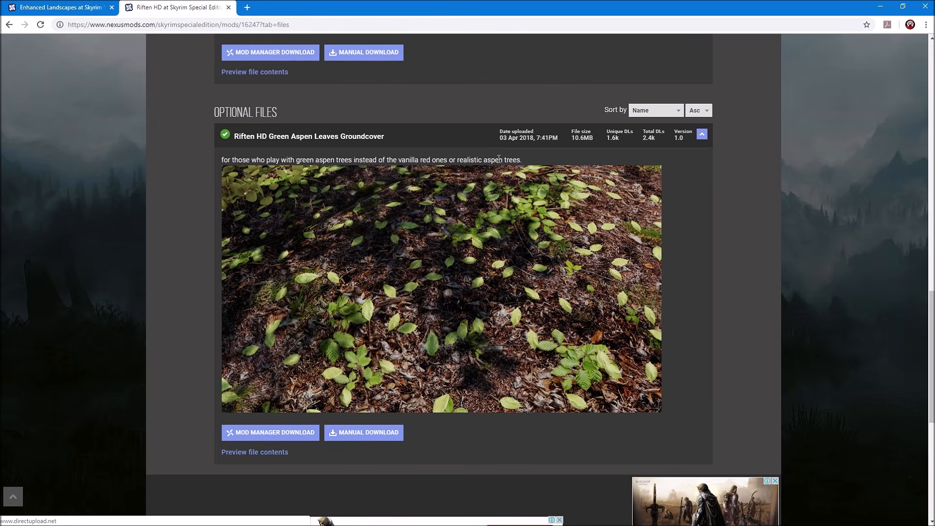
scroll(572, 326, "down", 2)
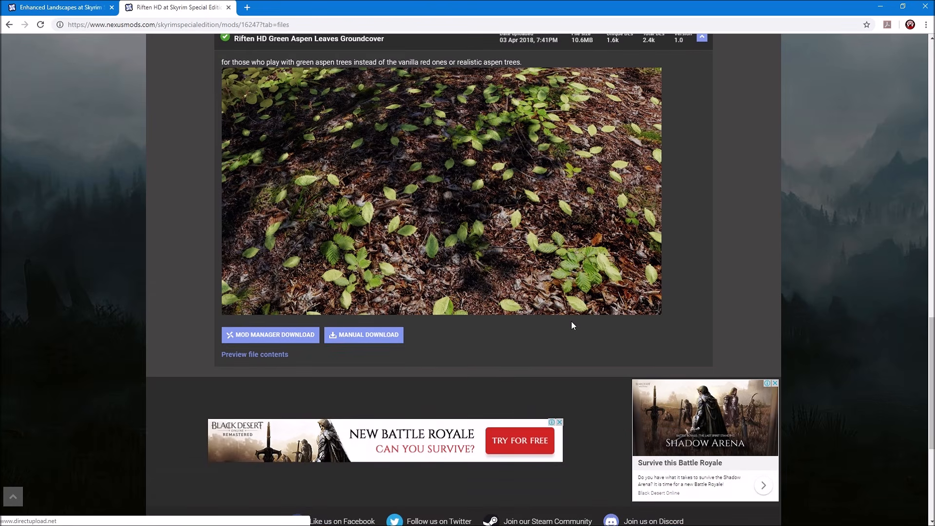
scroll(572, 325, "up", 15)
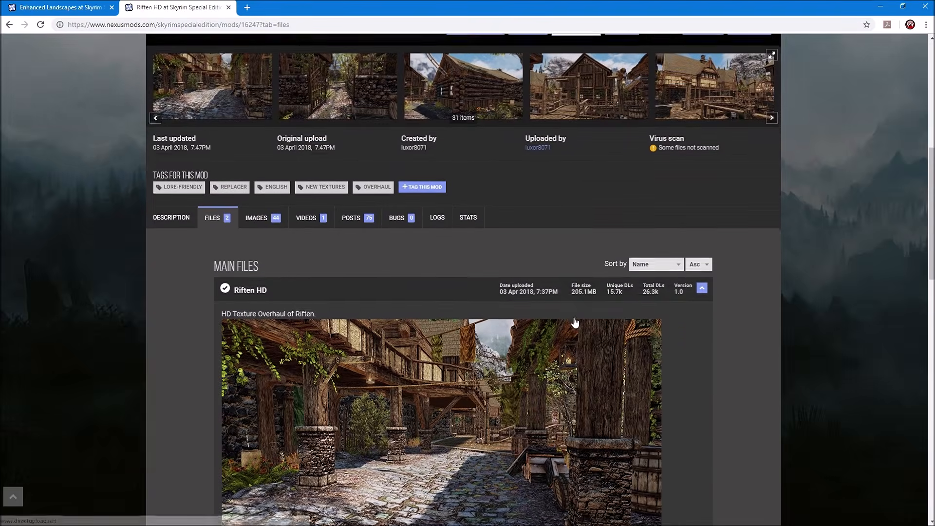
scroll(576, 320, "up", 5)
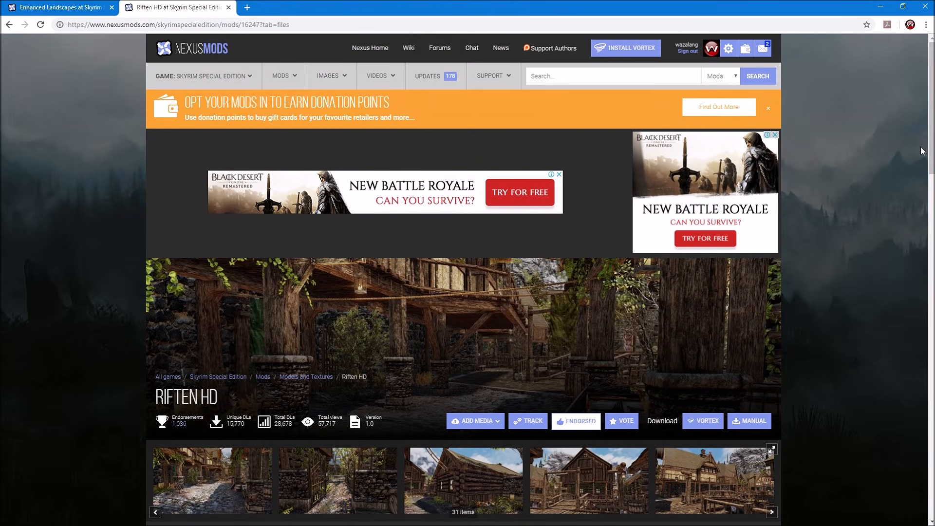
- Close the browser and show the Riften HD Green Aspen Leaves Groundcover entry in Mod Organizer
left_click(924, 7)
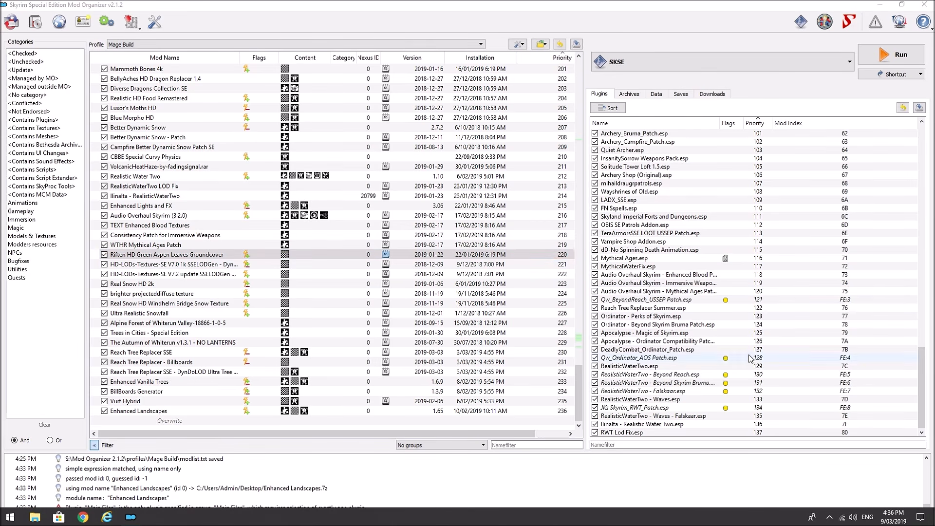
left_click(183, 258)
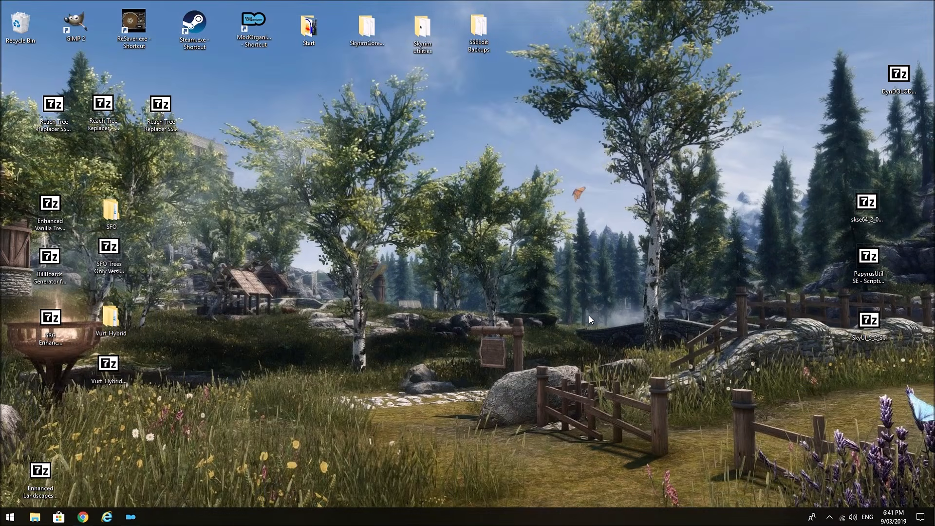
left_click(131, 517)
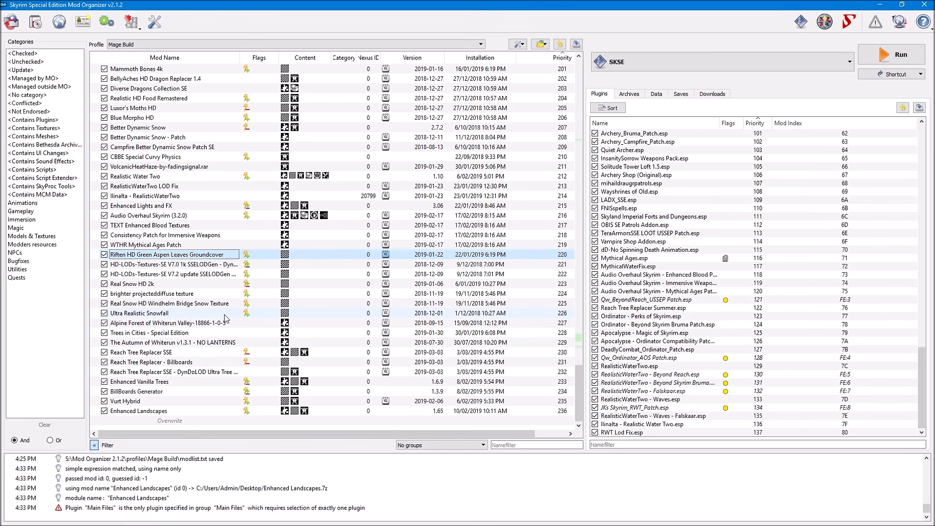
- Switch to the browser and read the DynDOLOD Beta forum topic for Skyrim Special Edition, down to its required downloads
left_click(879, 7)
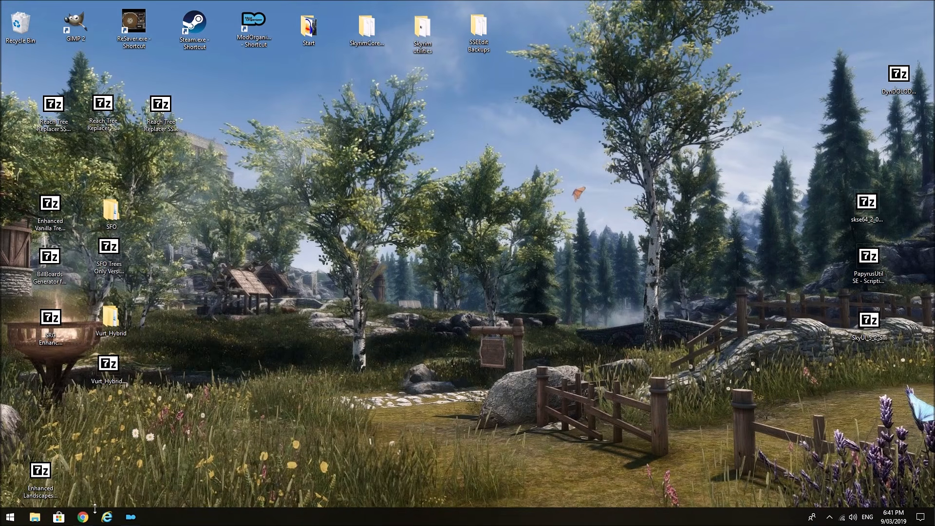
mouse_move(84, 520)
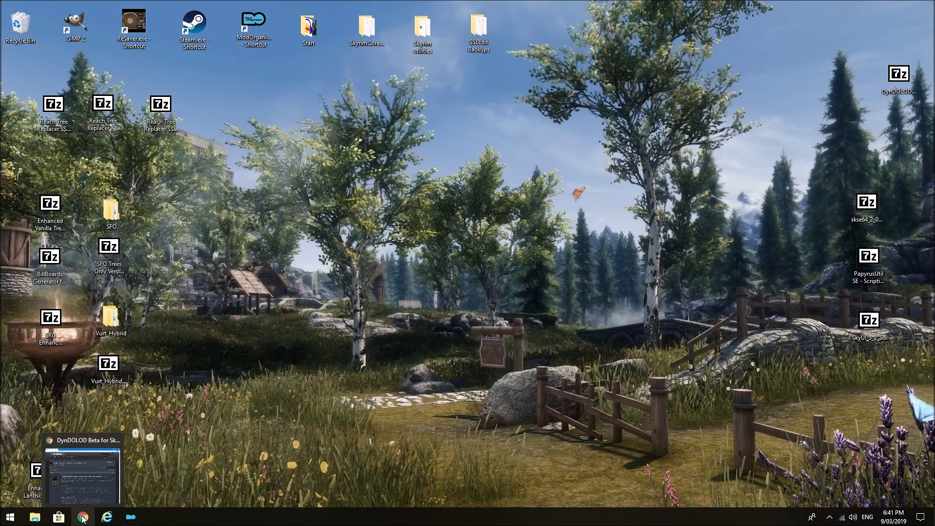
left_click(83, 519)
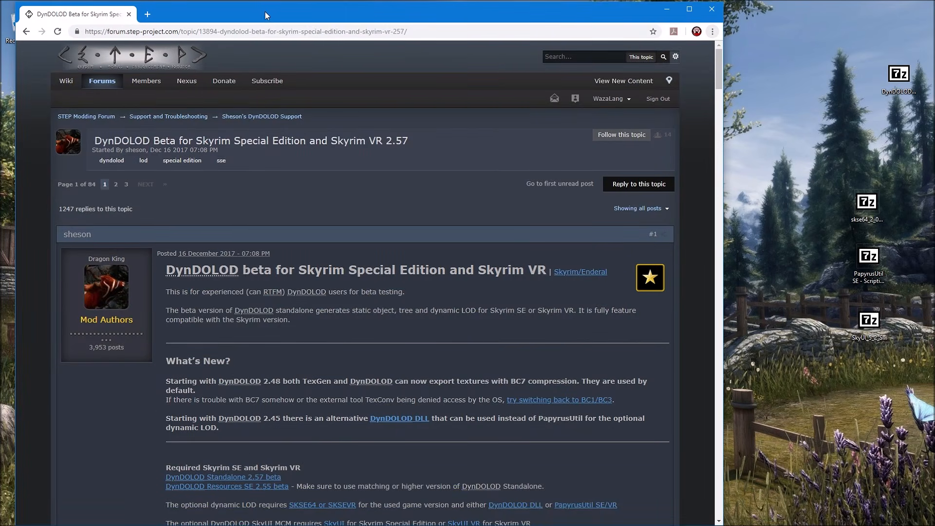
left_click_drag(267, 13, 280, 11)
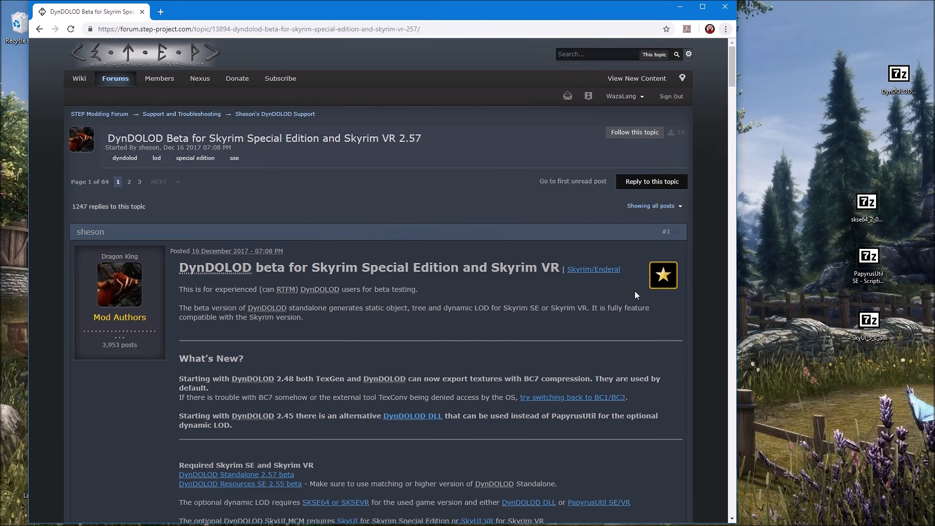
scroll(606, 302, "down", 5)
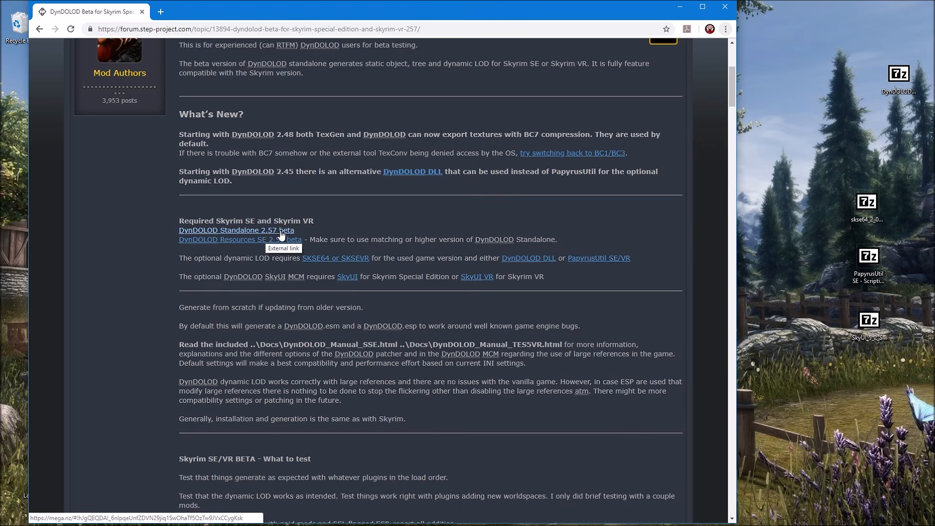
- Download DynDOLOD-Standalone.2.57.7z from MEGA to the desktop and arrange the DynDOLOD Resources archive just below it
left_click(246, 232)
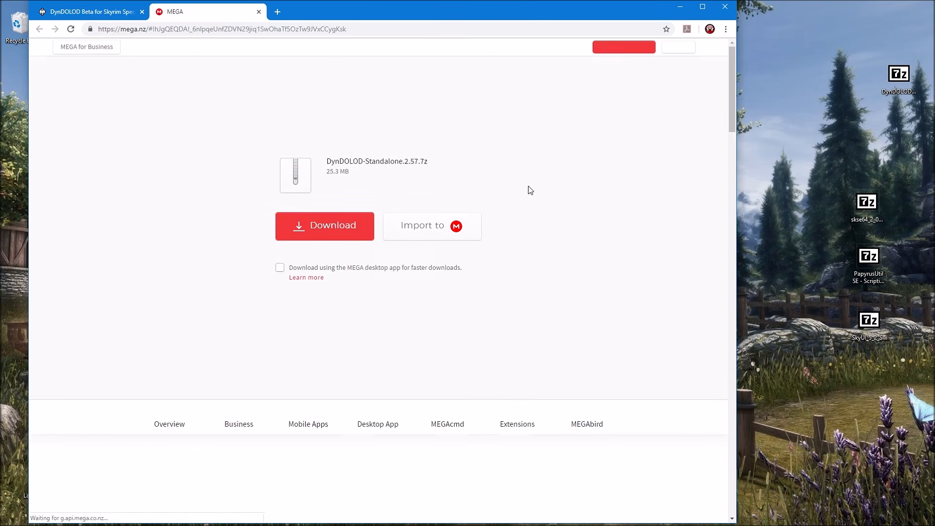
left_click(341, 240)
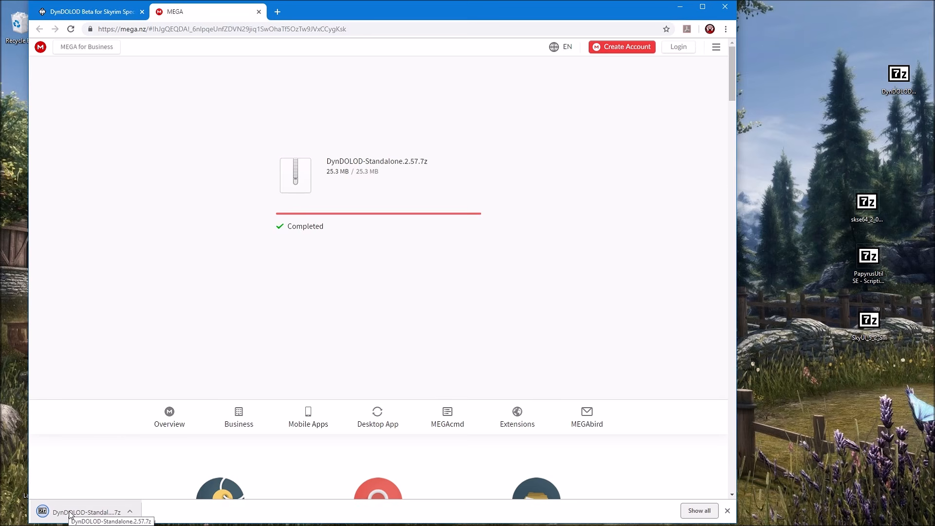
left_click_drag(70, 514, 879, 49)
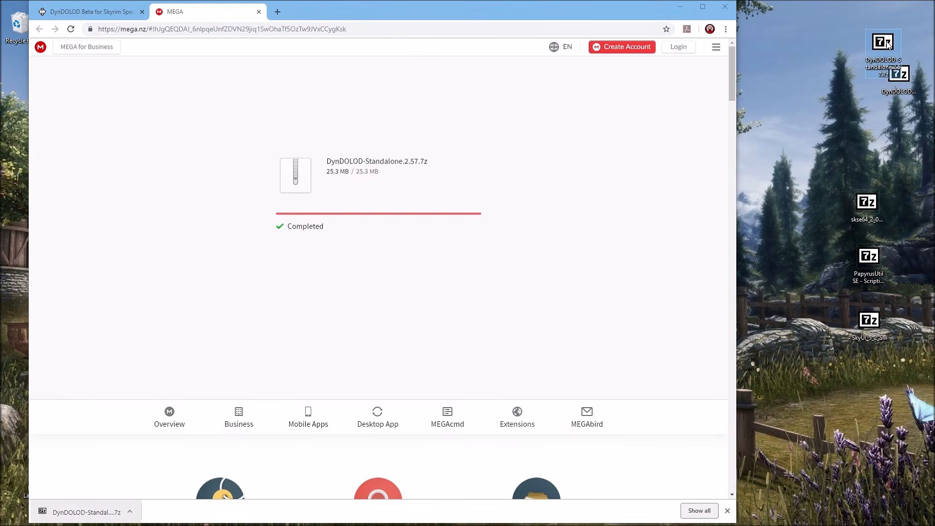
left_click_drag(895, 81, 884, 87)
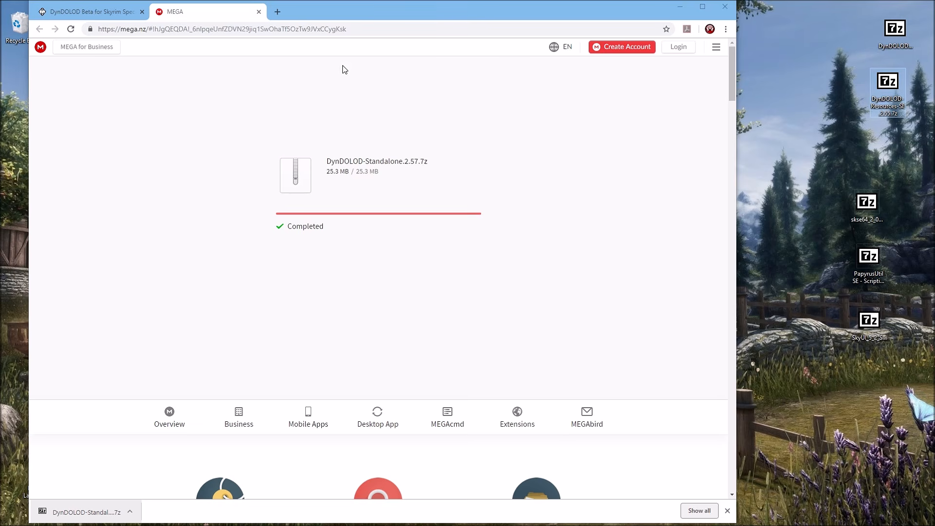
left_click(684, 10)
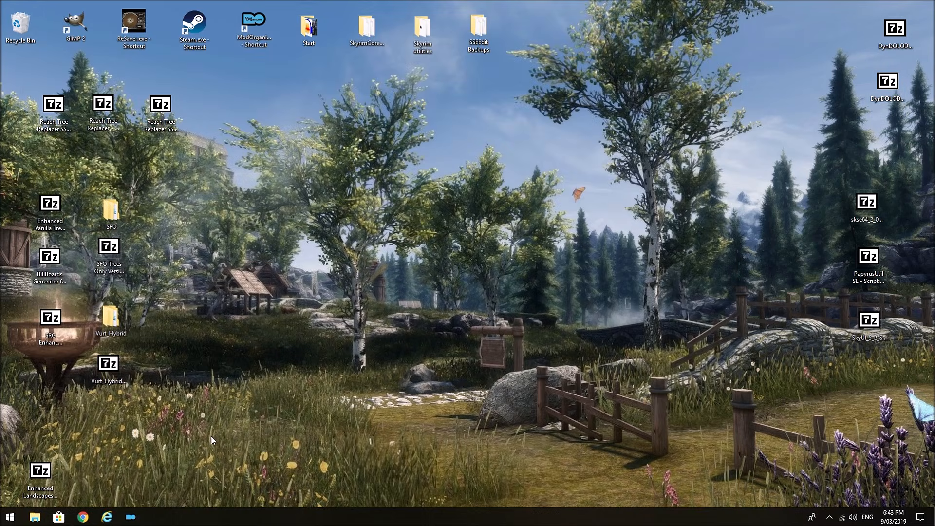
- Switch to Mod Organizer, start installing DynDOLOD-Resources-SE.2.55.7z from the desktop and continue to the installer's options page
left_click(130, 520)
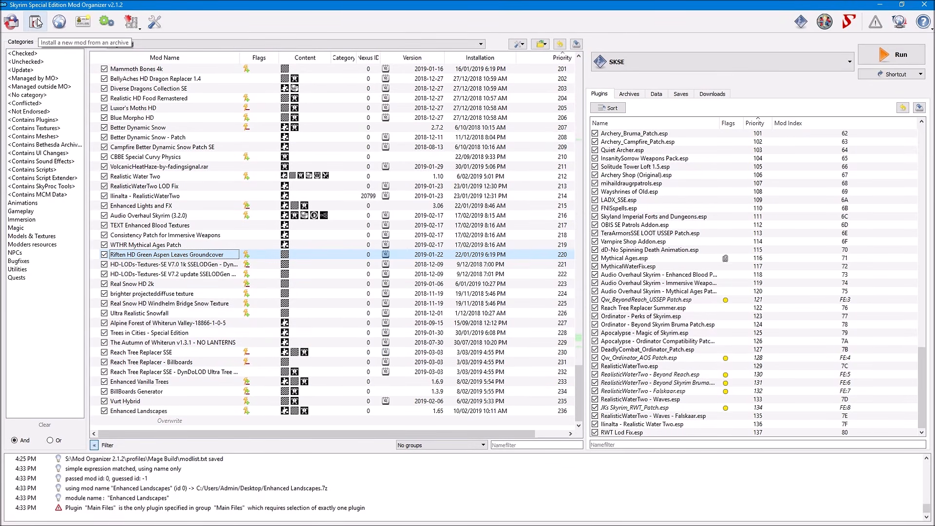
left_click(11, 21)
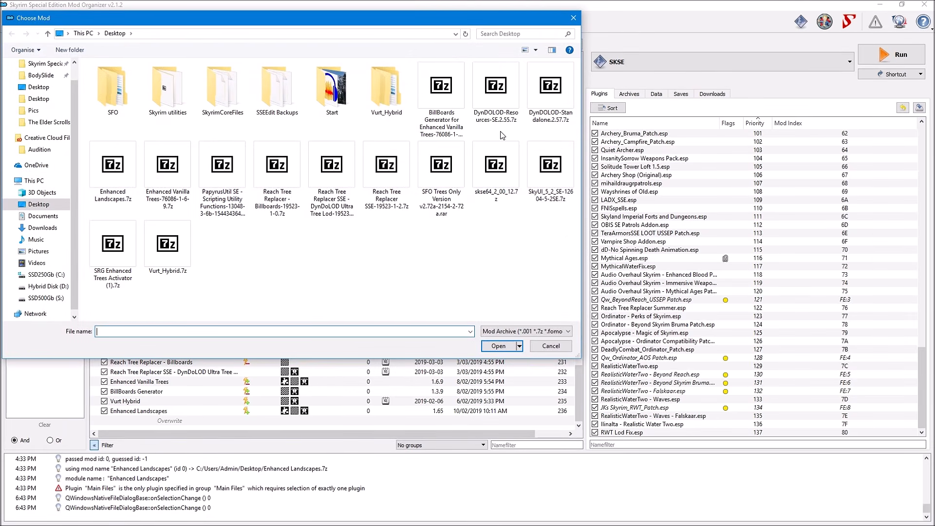
left_click(503, 101)
left_click(498, 345)
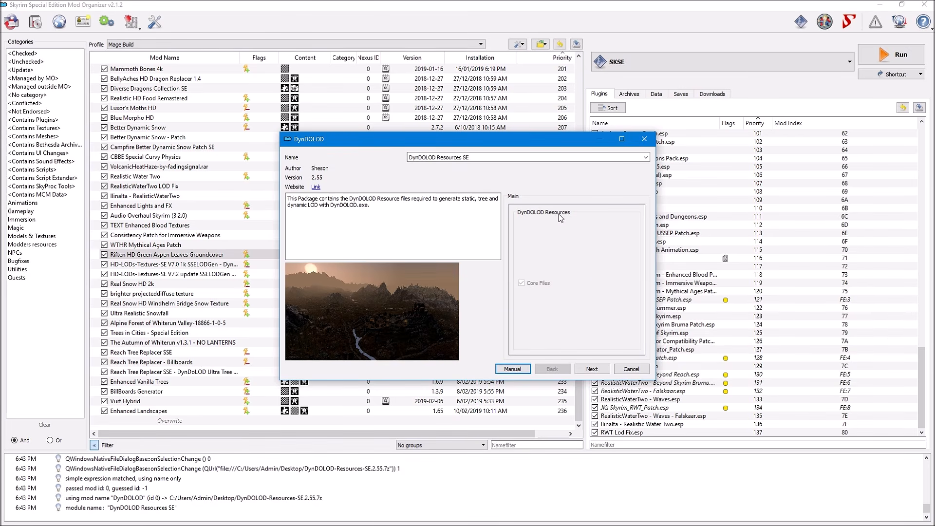
left_click(592, 369)
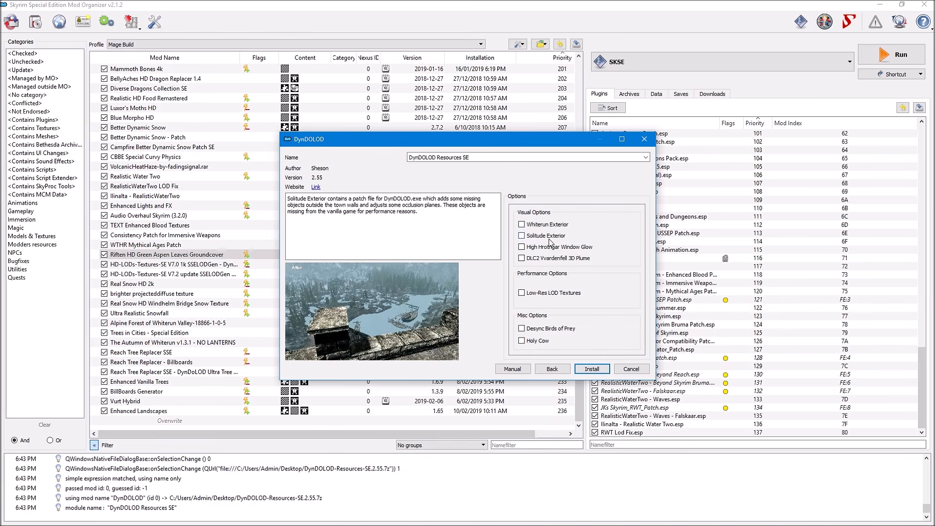
- Install DynDOLOD Resources SE with Whiterun Exterior, Solitude Exterior, High Hrothgar Window Glow, DLC2 Vvardenfell 3D Plume and Desync Birds of Prey enabled
left_click(522, 225)
left_click(525, 236)
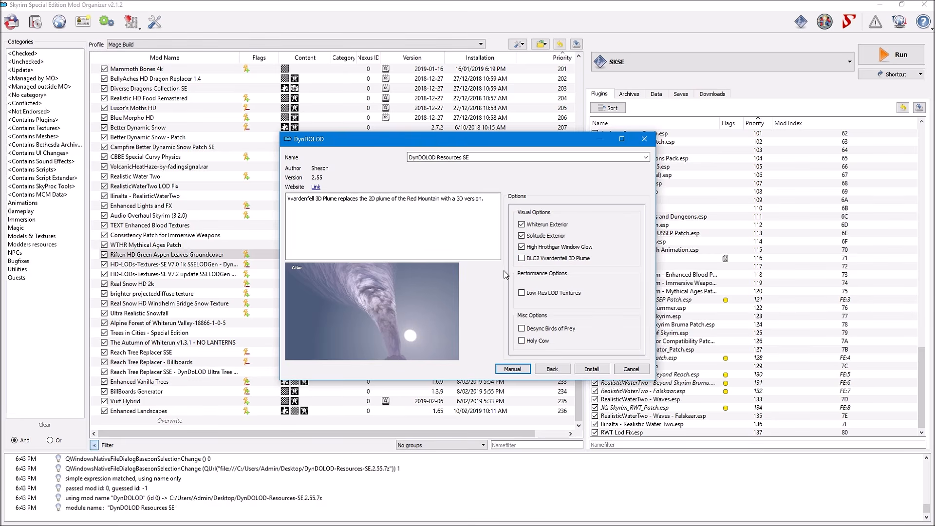
left_click(521, 258)
left_click(522, 329)
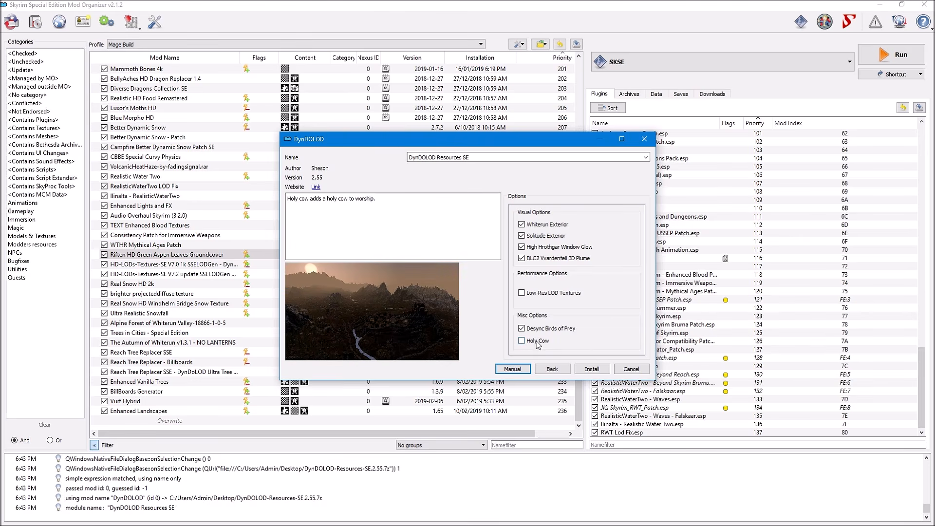
left_click(592, 369)
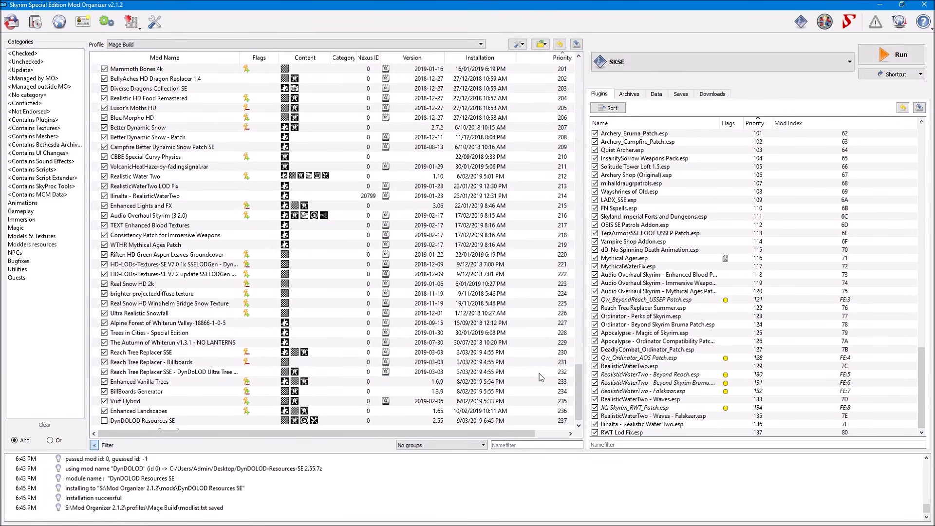
- Enable DynDOLOD Resources SE and move it directly below Riften HD Green Aspen Leaves Groundcover in the mod order
left_click(104, 421)
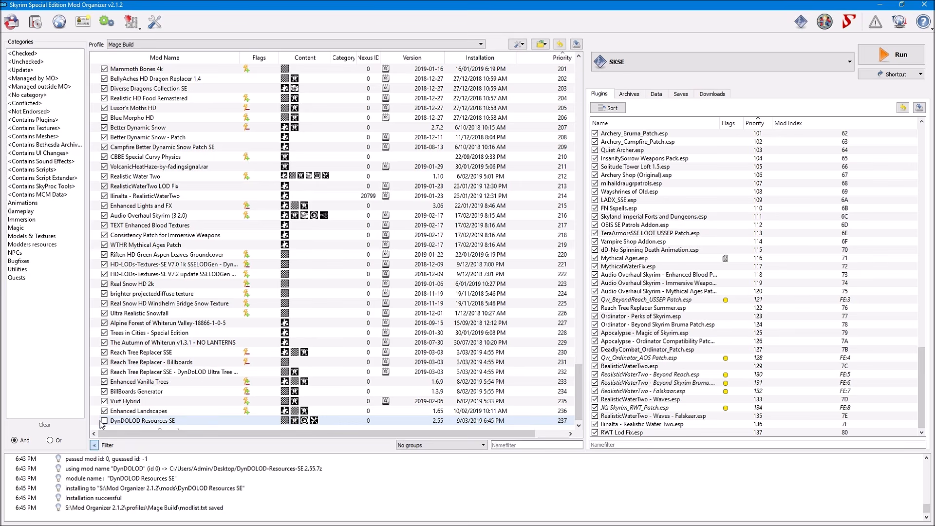
left_click(199, 422)
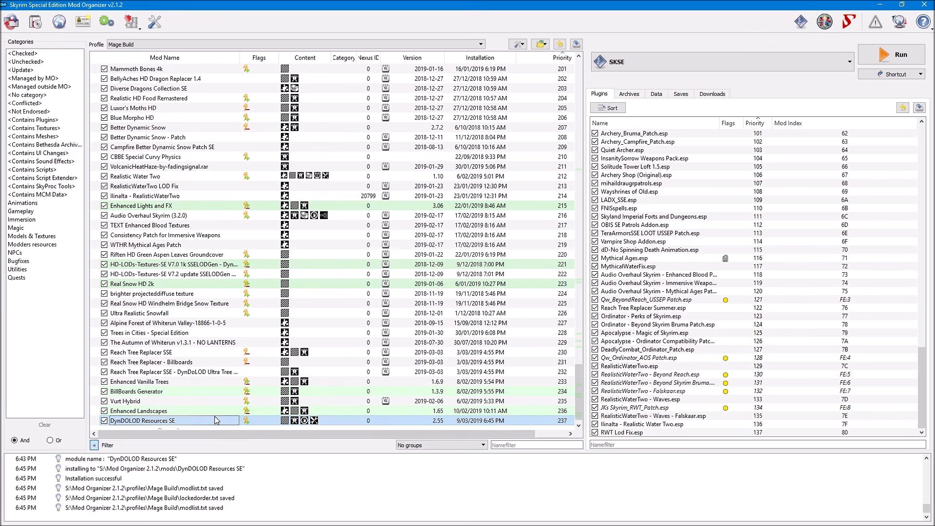
left_click_drag(210, 423, 222, 259)
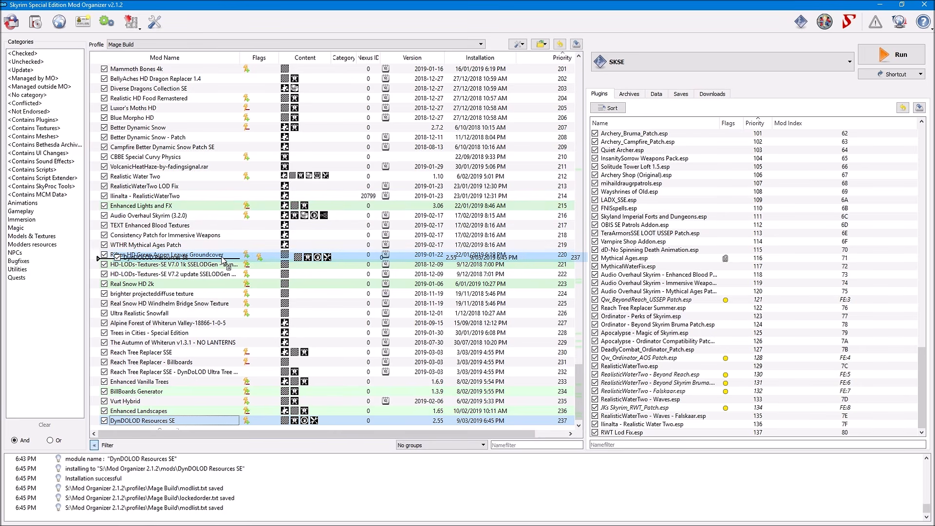
left_click_drag(222, 261, 222, 261)
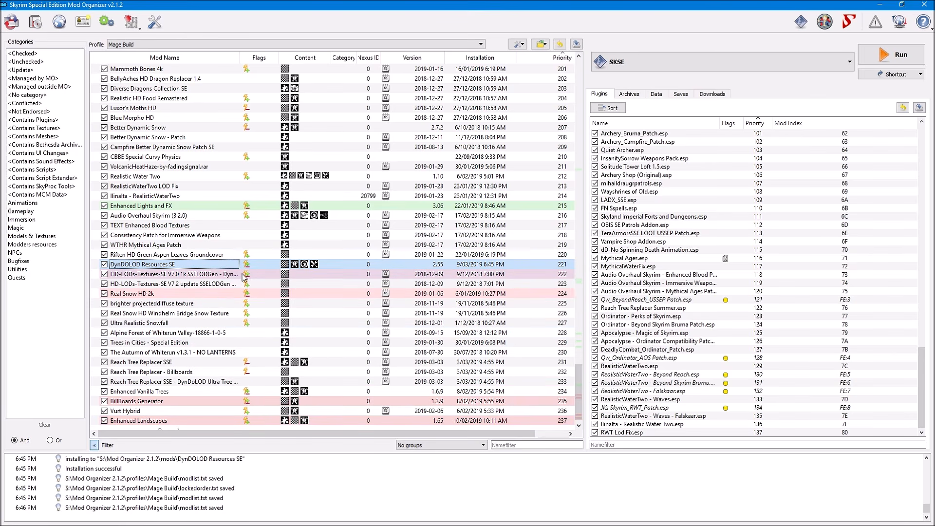
scroll(272, 360, "down", 1)
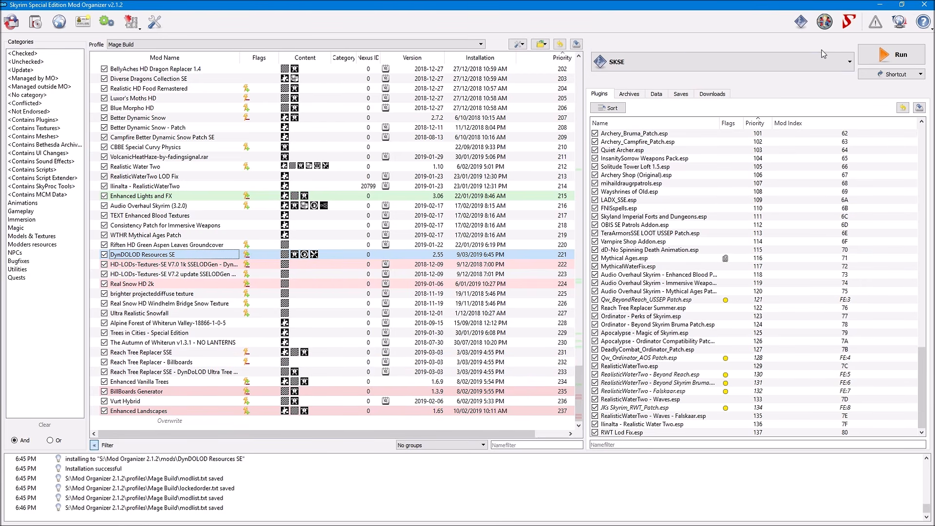
- Minimise Mod Organizer and move the DynDOLOD-Standalone archive towards the upper middle of the desktop
left_click(878, 5)
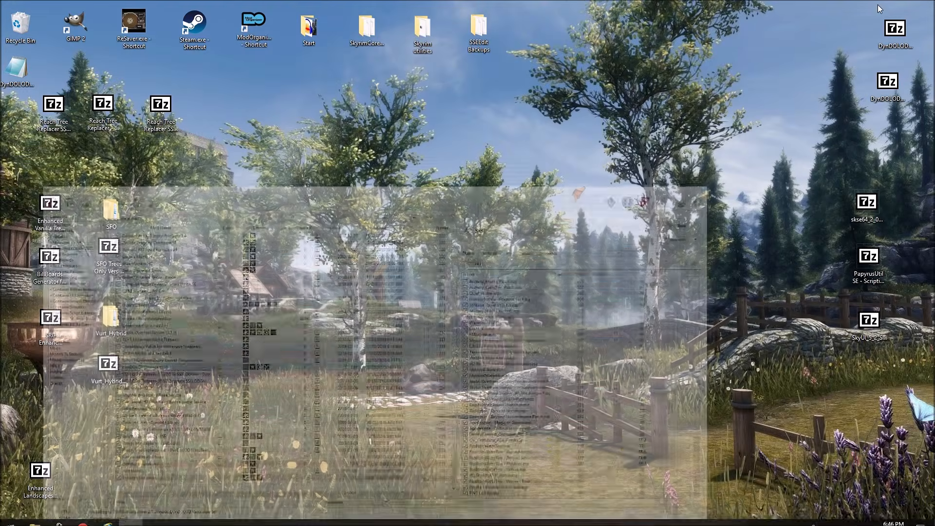
left_click(892, 31)
left_click_drag(895, 32, 583, 101)
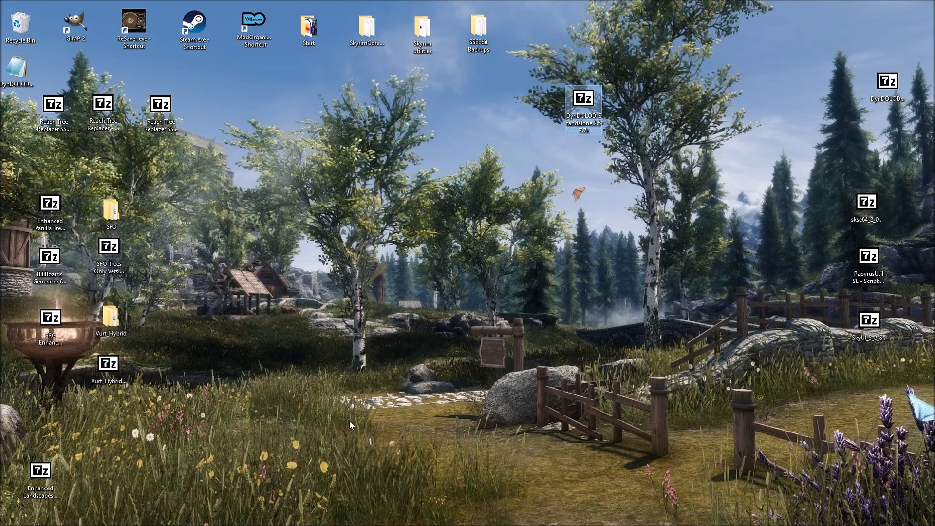
- Open Hybrid Disk (D:) in File Explorer, check the old DynDOLOD folder's contents and delete that folder
mouse_move(336, 524)
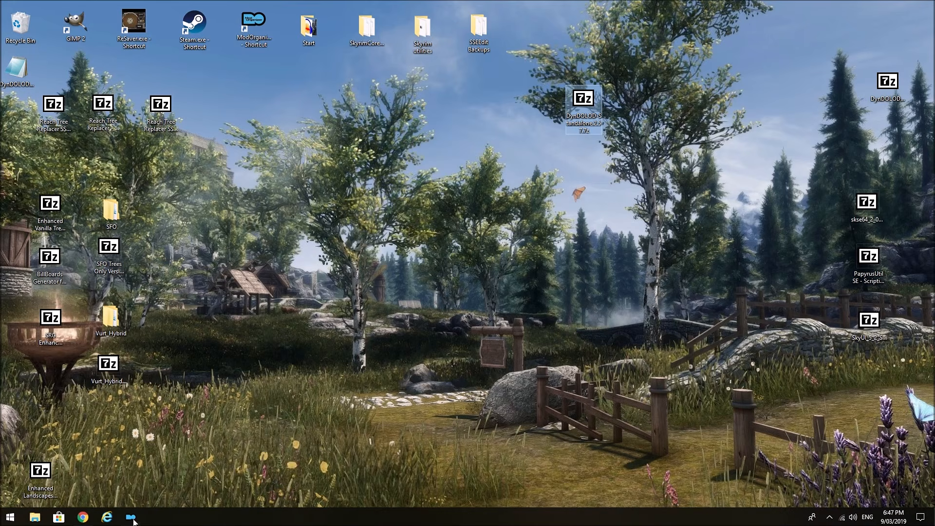
left_click(35, 517)
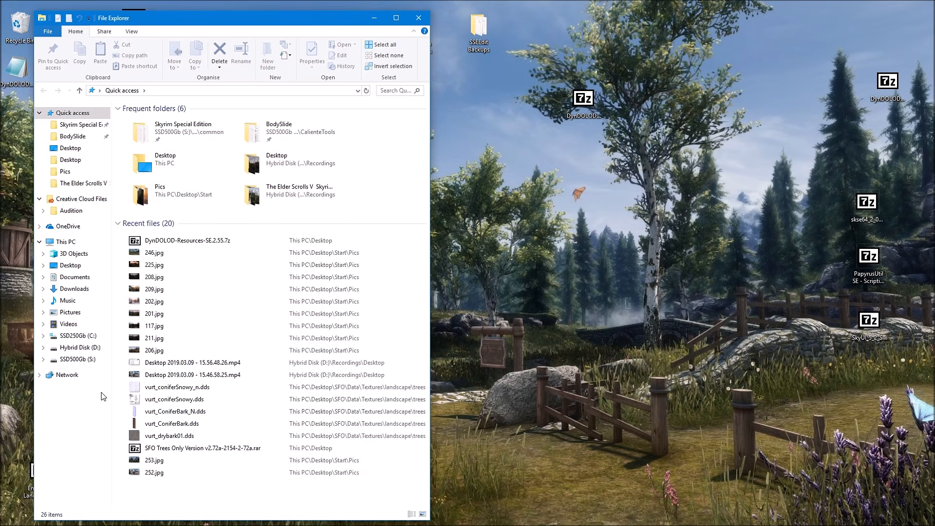
left_click(94, 348)
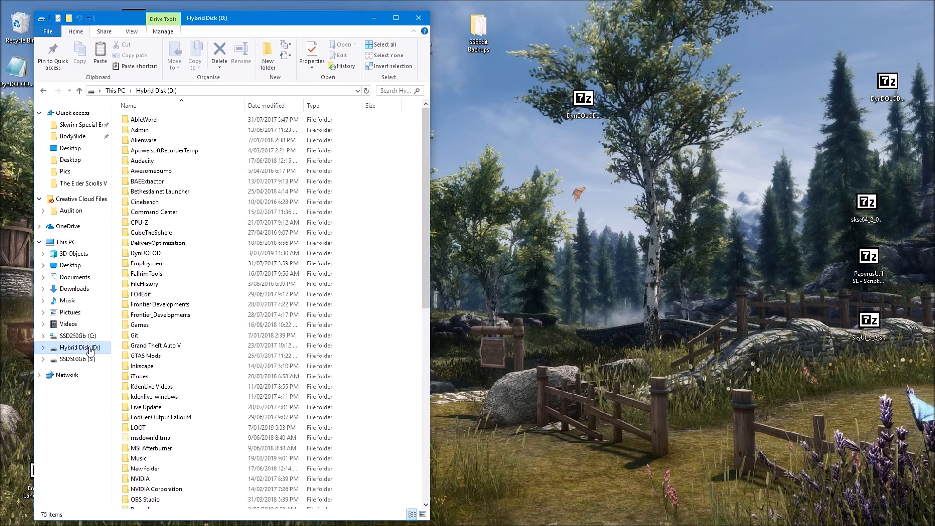
double_click(157, 254)
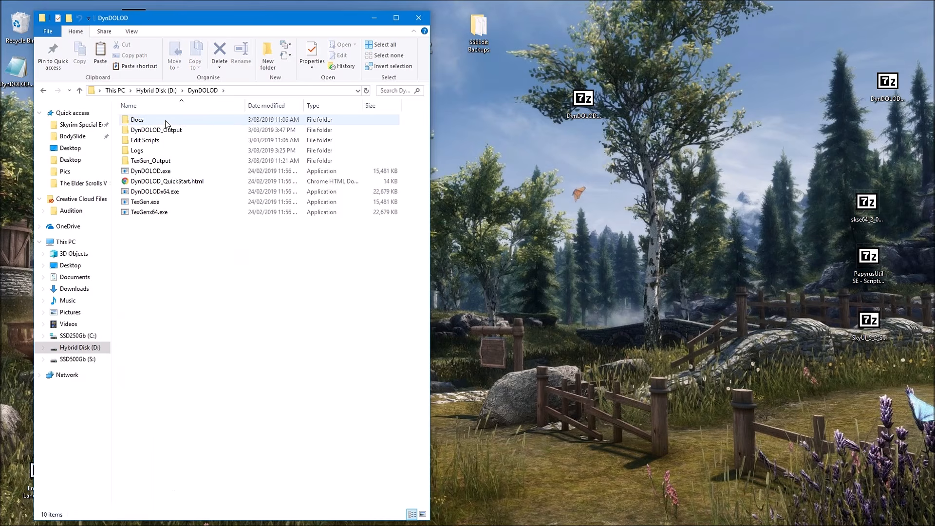
left_click(79, 91)
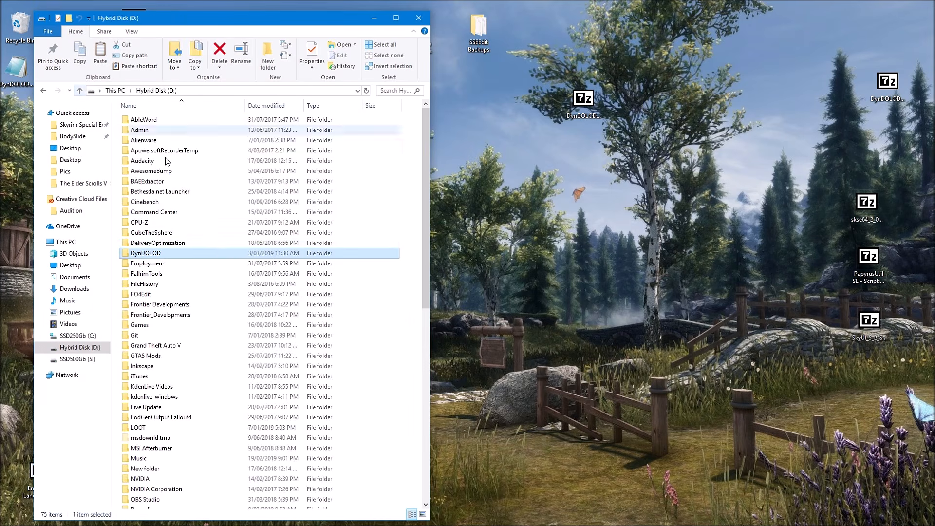
right_click(173, 257)
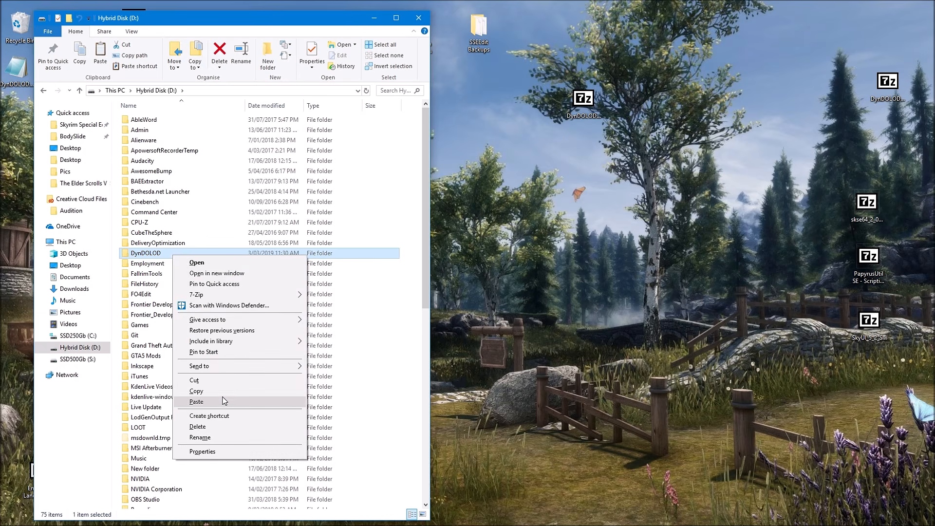
left_click(219, 426)
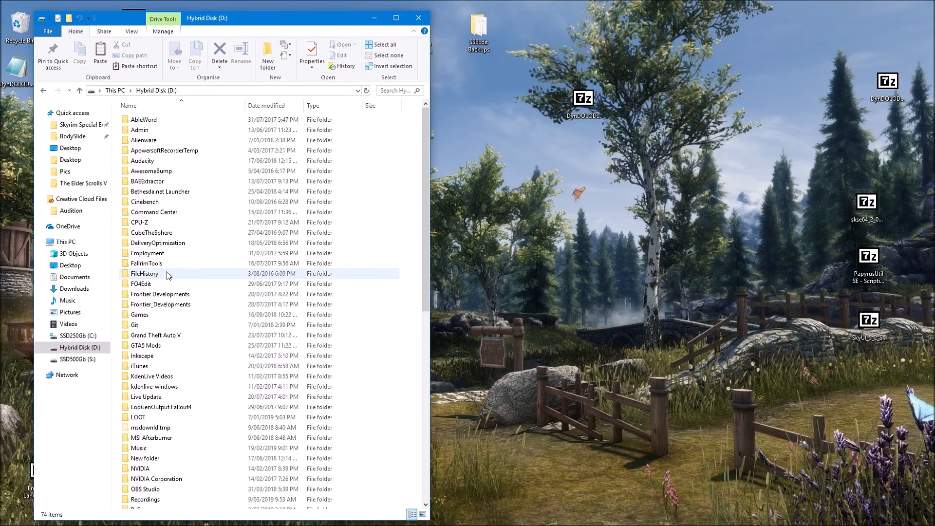
- Extract the DynDOLOD folder from DynDOLOD-Standalone.2.57.7z to Hybrid Disk (D:) and place the archive back above the DynDOLOD Resources archive
left_click(583, 100)
double_click(583, 100)
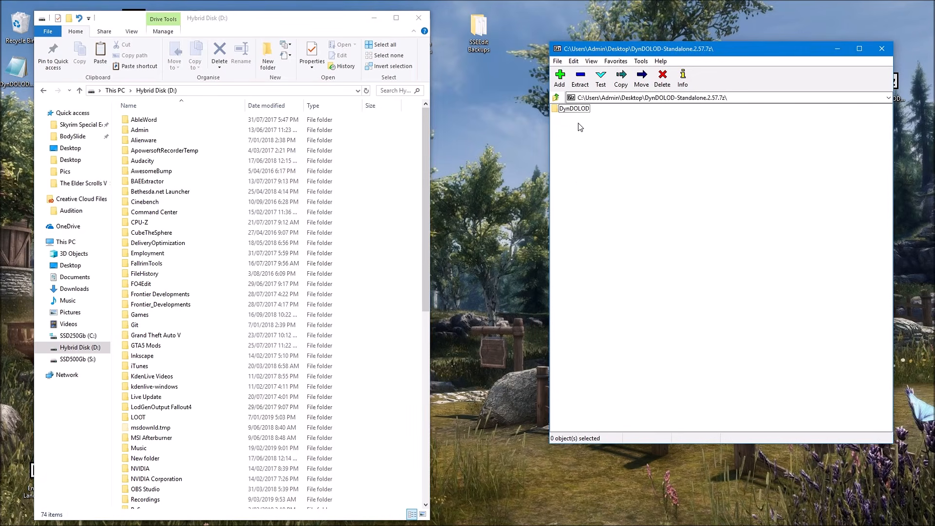
left_click_drag(575, 111, 414, 281)
left_click_drag(378, 287, 396, 346)
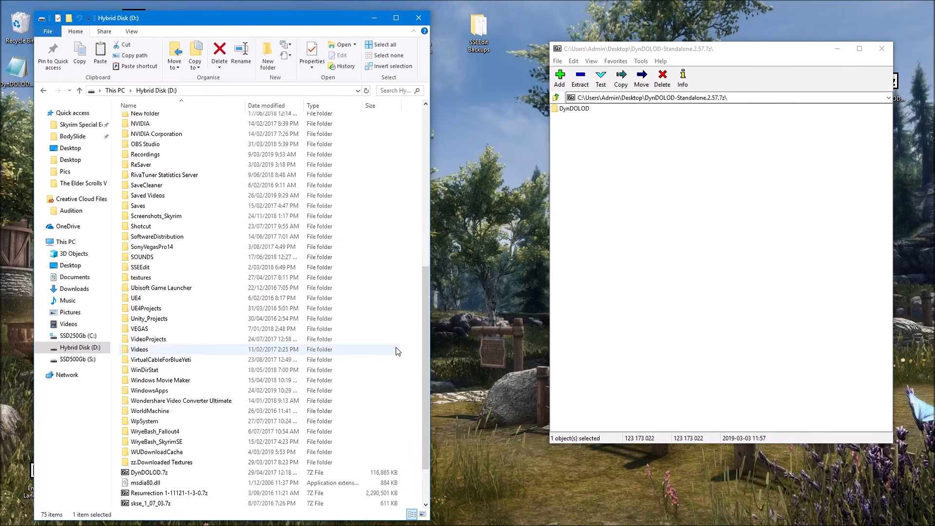
left_click(882, 48)
left_click_drag(587, 98, 890, 44)
- Open the newly extracted DynDOLOD folder, look through its Docs and trees.ultra subfolders, and return to the DynDOLOD folder
left_click(174, 503)
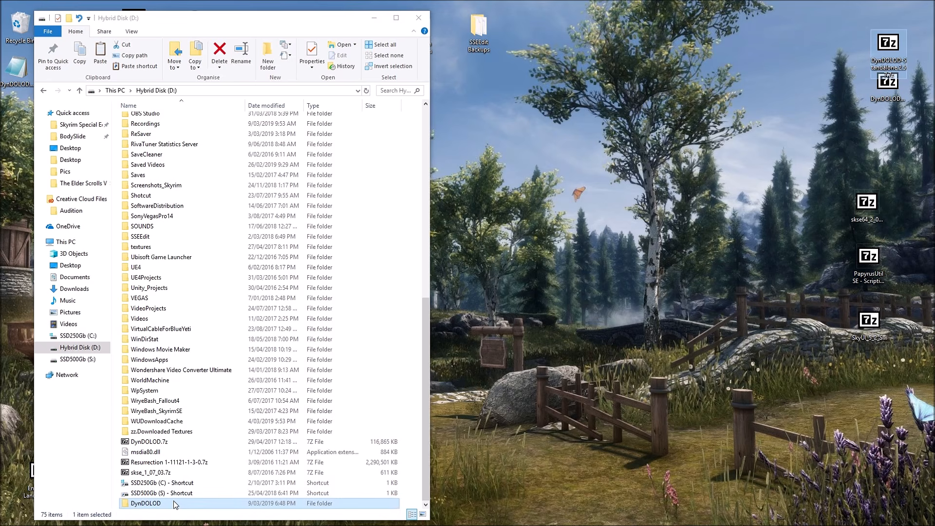
double_click(174, 504)
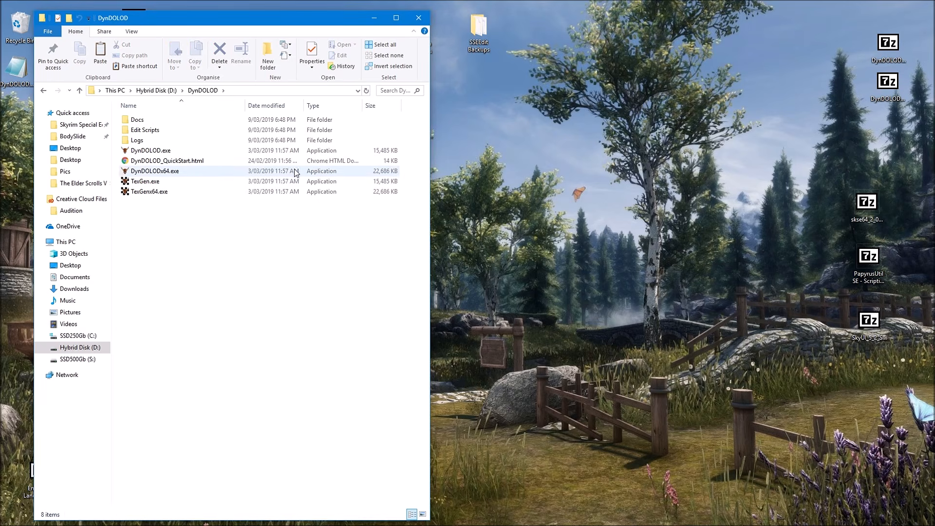
double_click(180, 123)
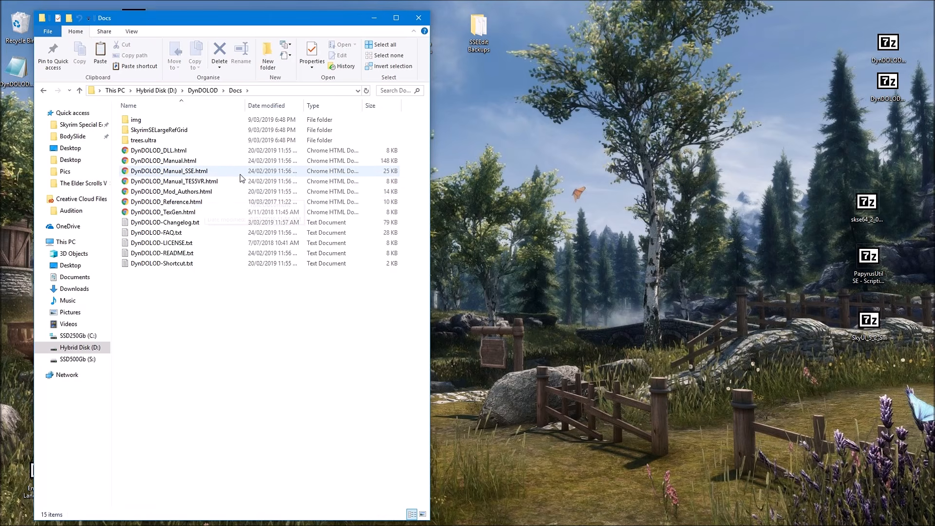
double_click(166, 139)
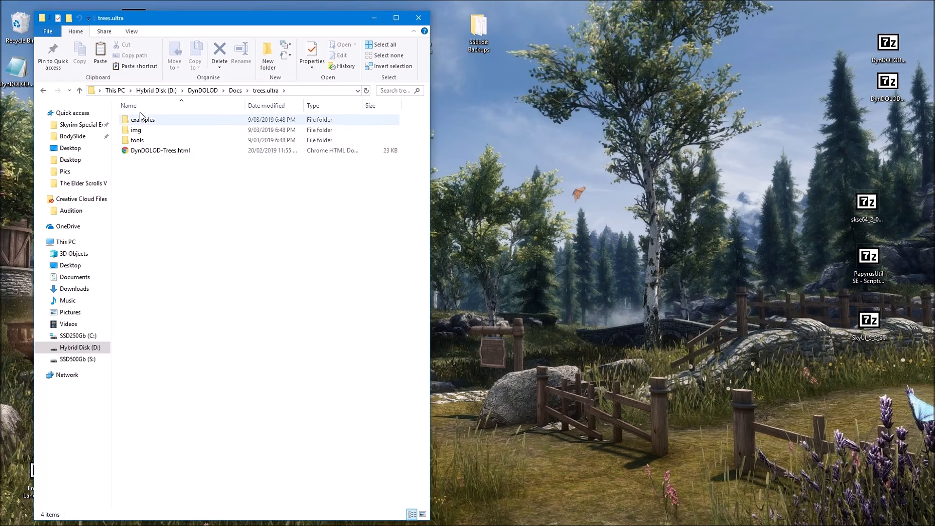
left_click(79, 91)
left_click(80, 91)
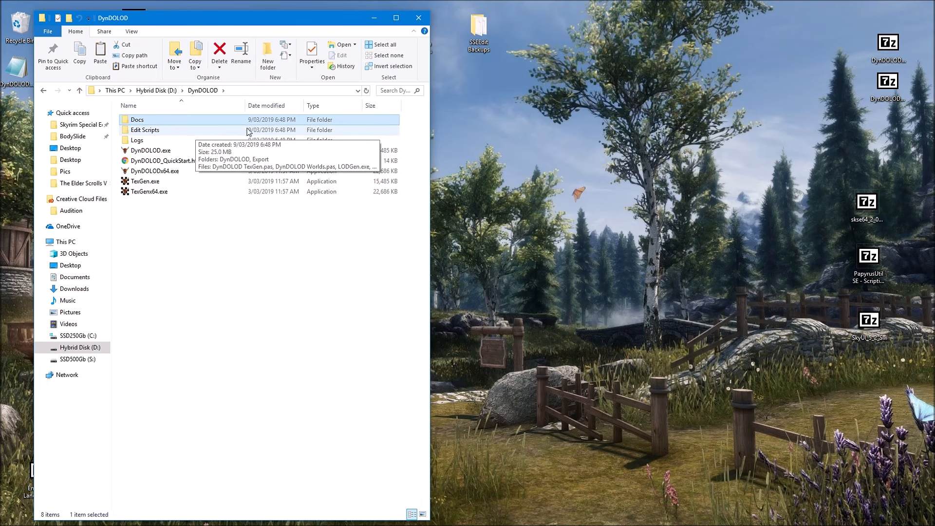
- Switch to Mod Organizer, review the list of configured executables, and minimise the program again
left_click(374, 20)
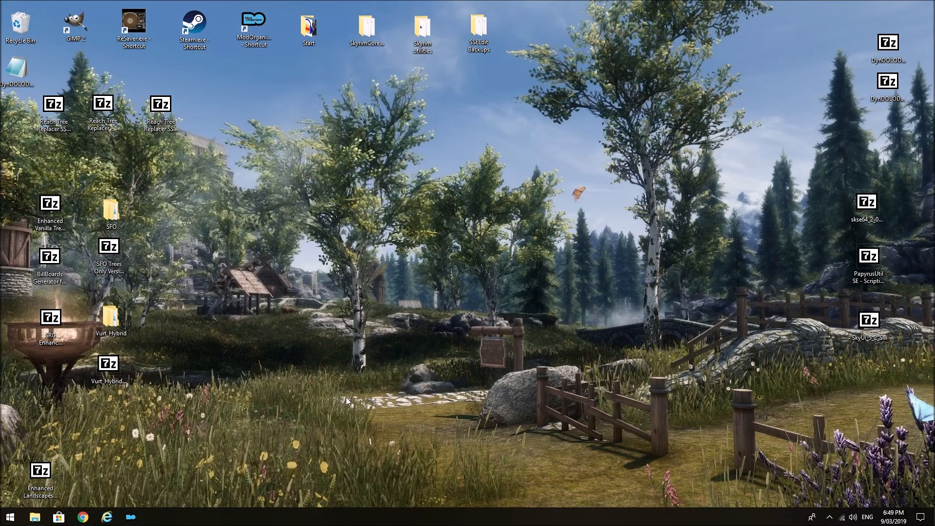
left_click(131, 517)
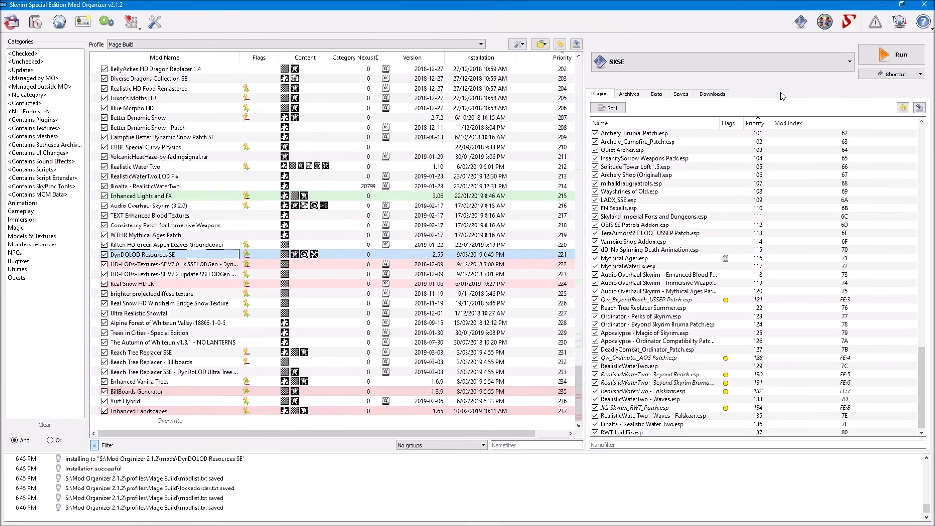
left_click(848, 63)
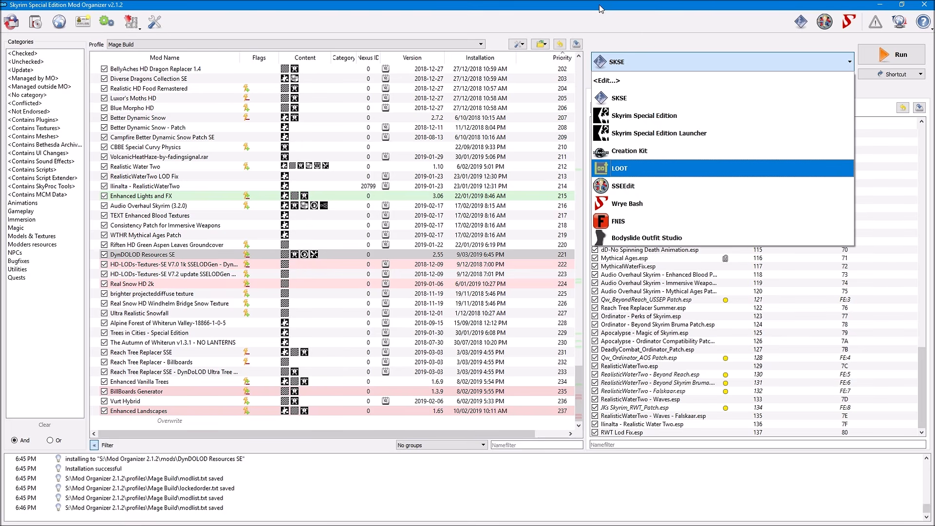
left_click(880, 4)
left_click(879, 4)
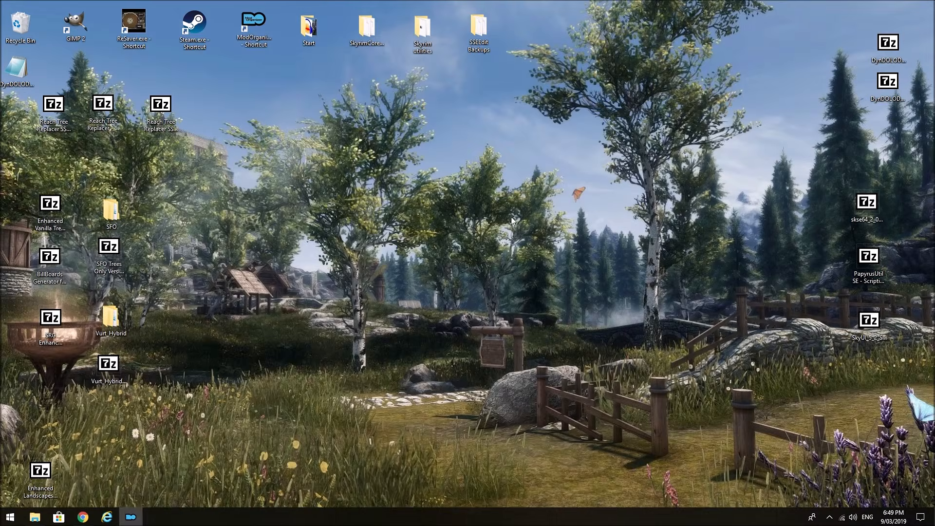
- Return to the DynDOLOD folder in File Explorer and identify the DynDOLODx64.exe and TexGenx64.exe executables
left_click(35, 517)
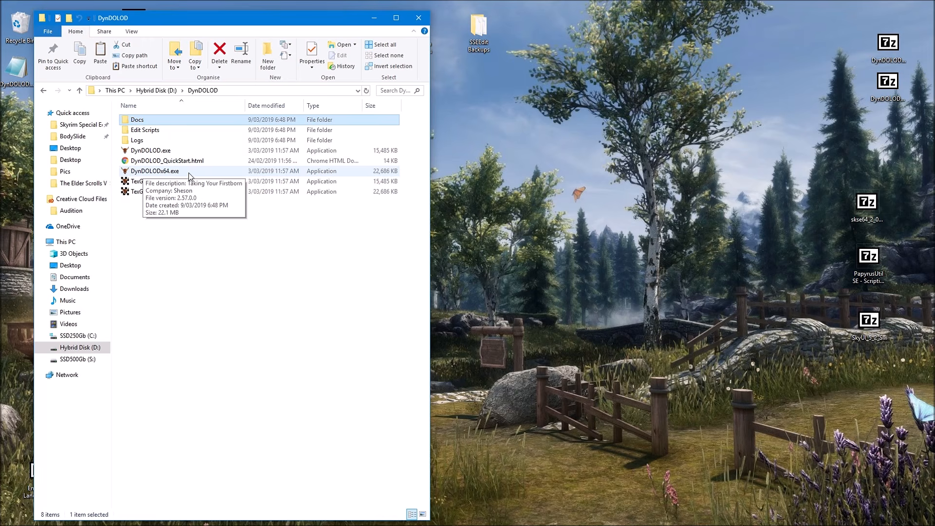
left_click(161, 150)
left_click(161, 171)
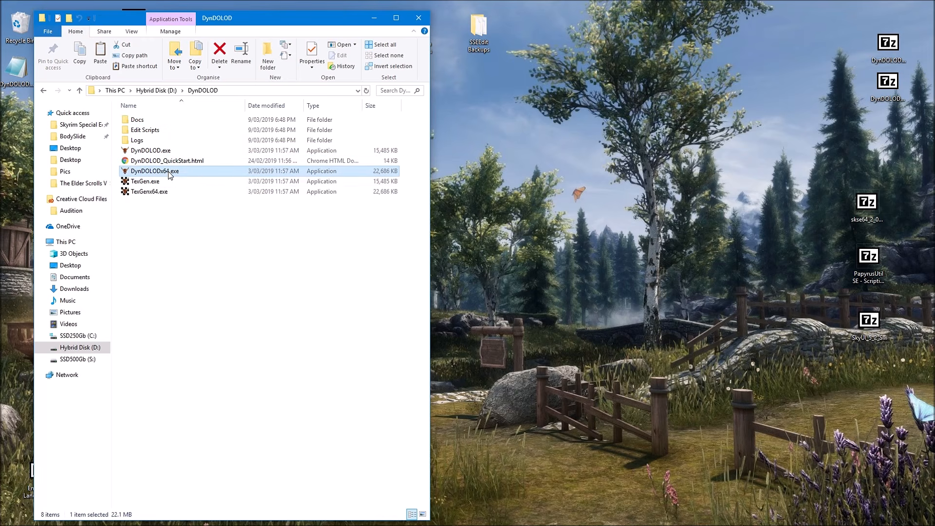
left_click(157, 194)
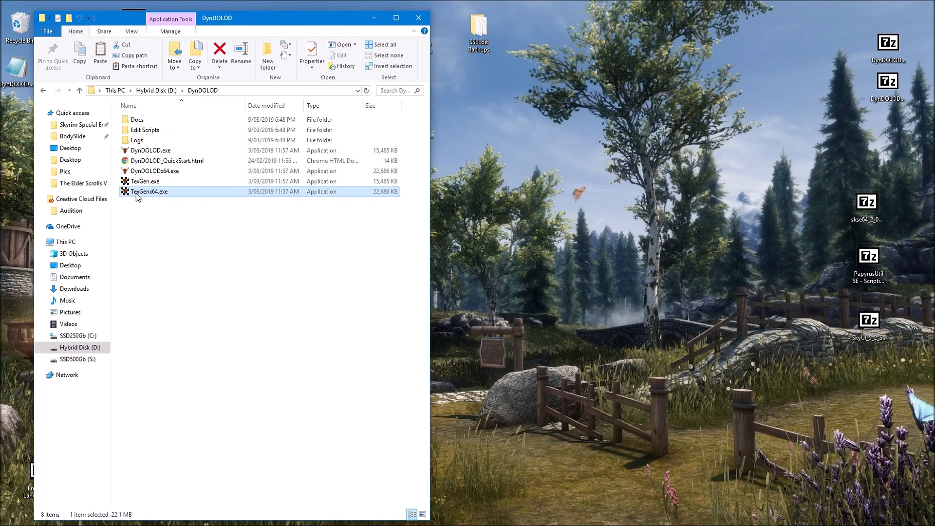
- Look over TexGen.exe and the send-to destinations for DynDOLODx64.exe without creating a shortcut, and close the DynDOLOD folder window
left_click(160, 184)
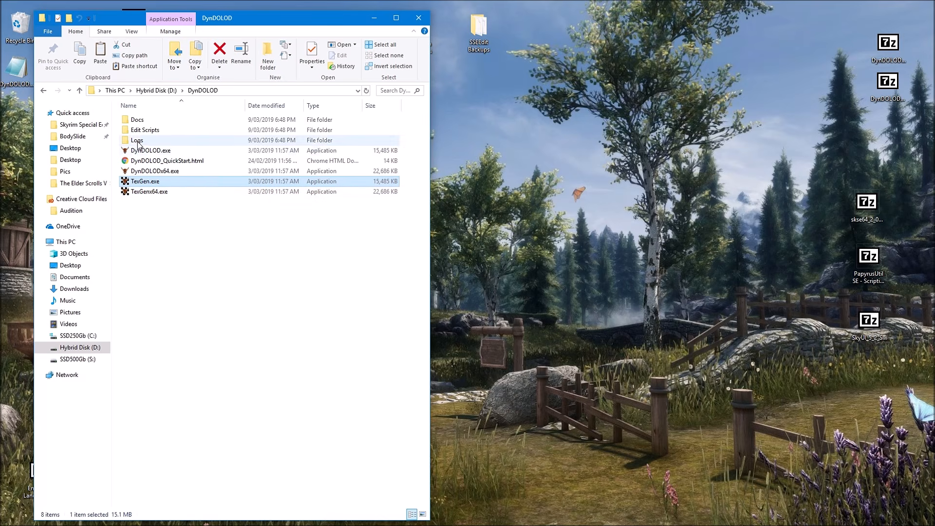
left_click(174, 172)
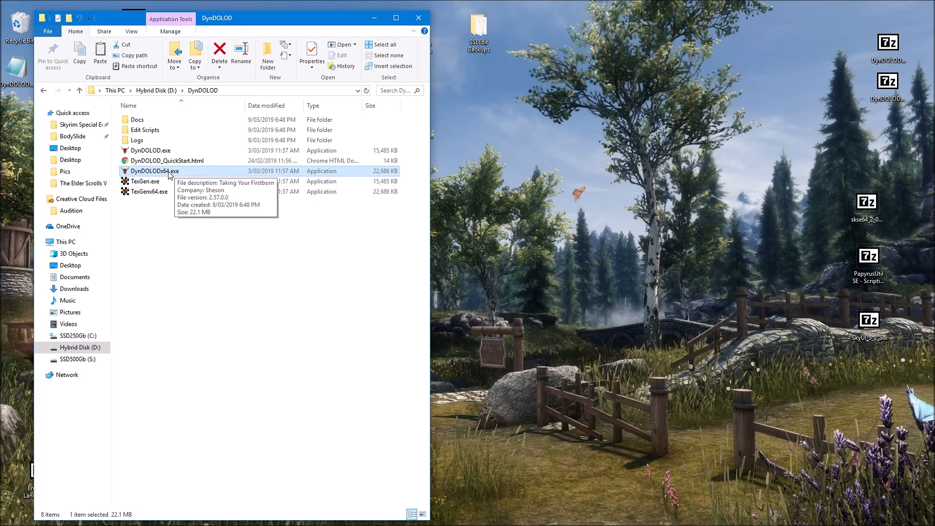
right_click(169, 174)
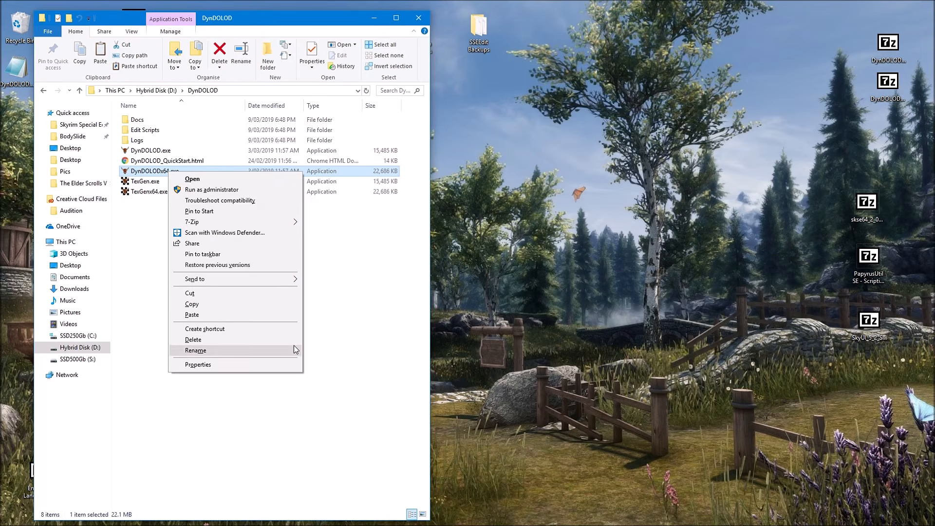
mouse_move(263, 278)
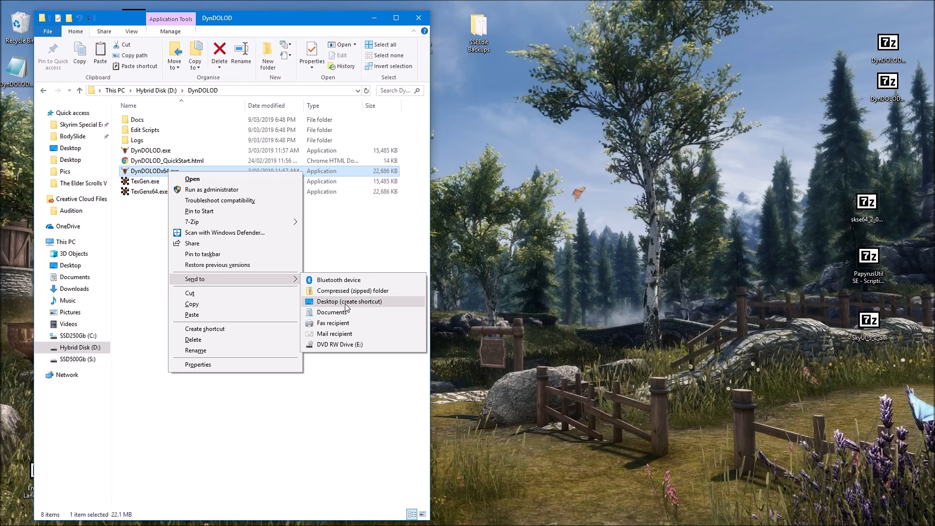
left_click(400, 243)
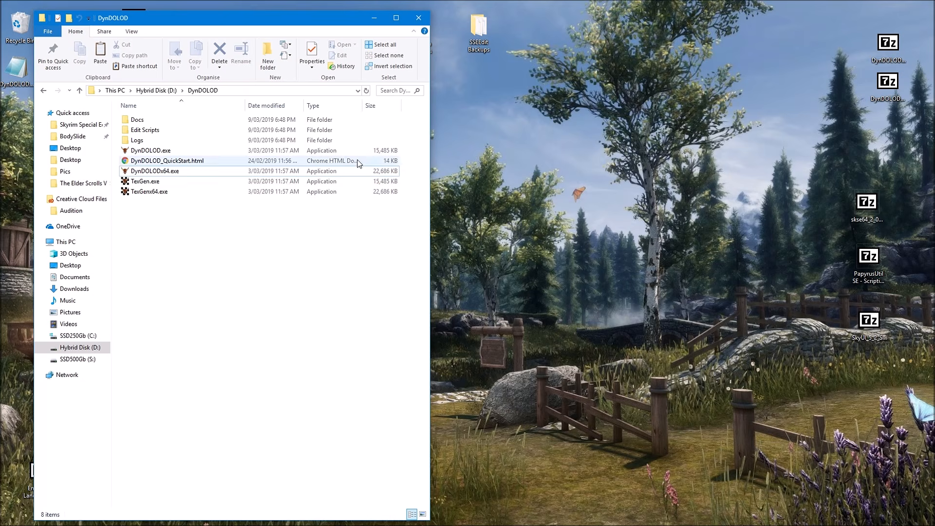
left_click(418, 17)
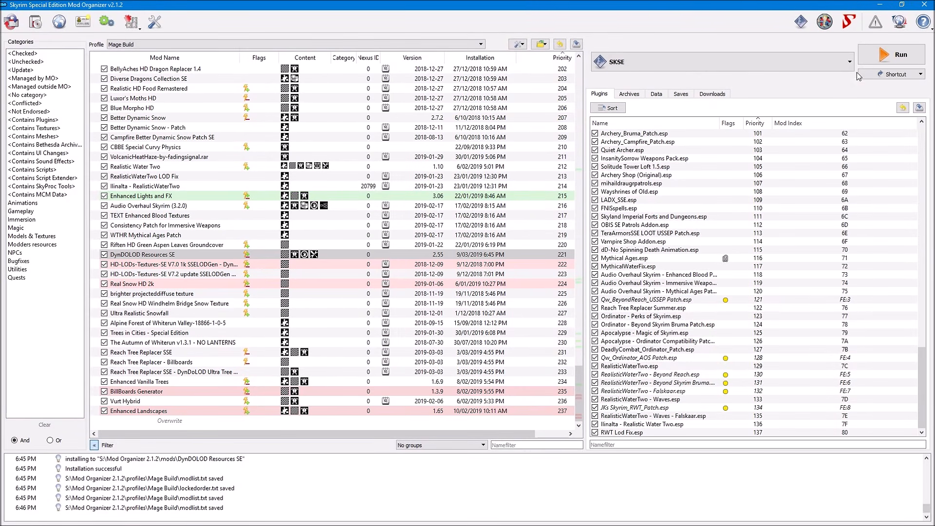
- Start a new Mod Organizer executable entry titled TexGen with D:\DynDOLOD\TexGenx64.exe as its binary
left_click(845, 66)
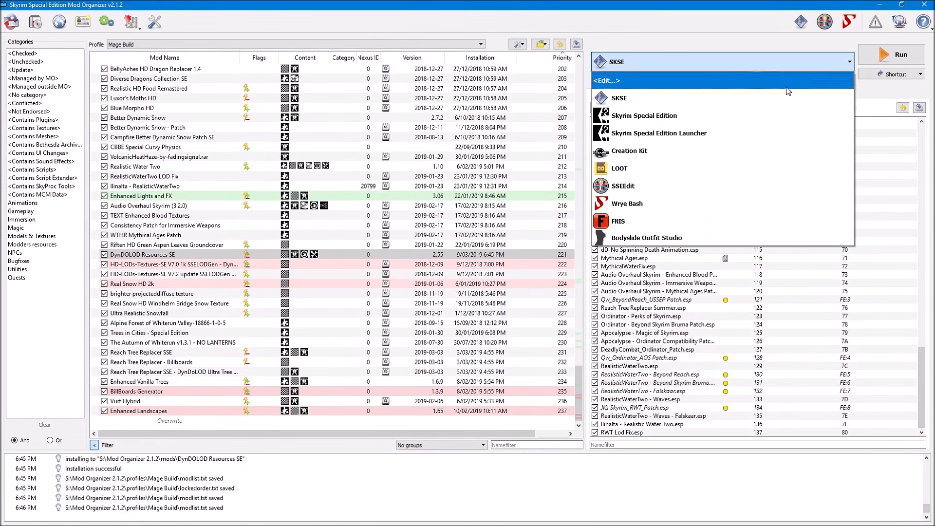
left_click(621, 80)
left_click(393, 250)
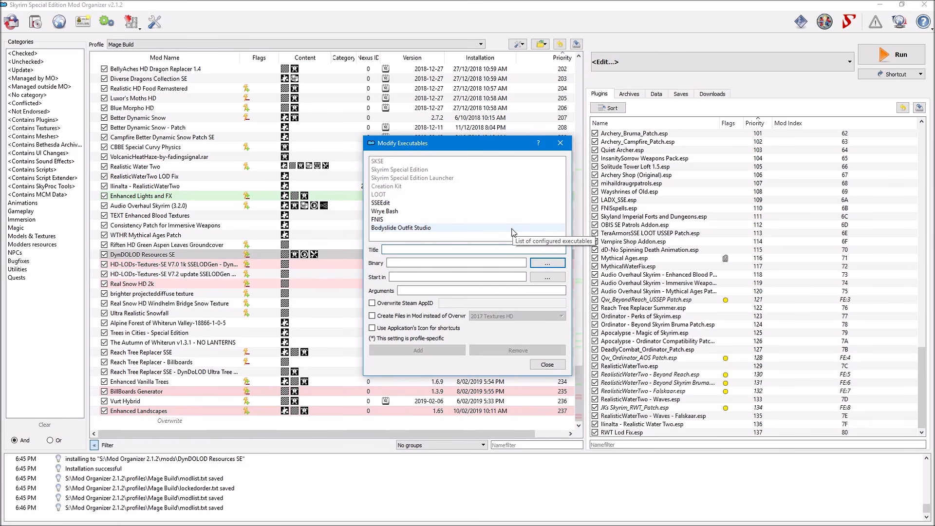
type("TexGen")
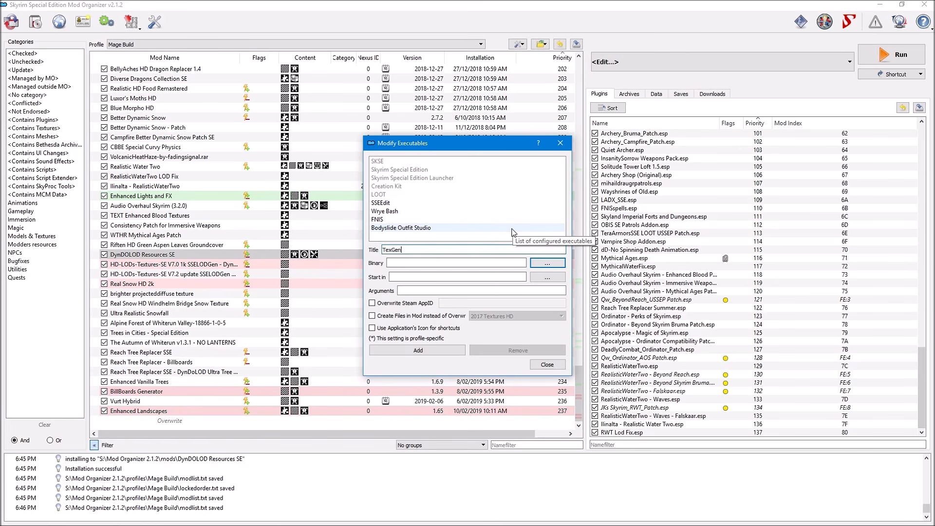
left_click(465, 263)
left_click(539, 265)
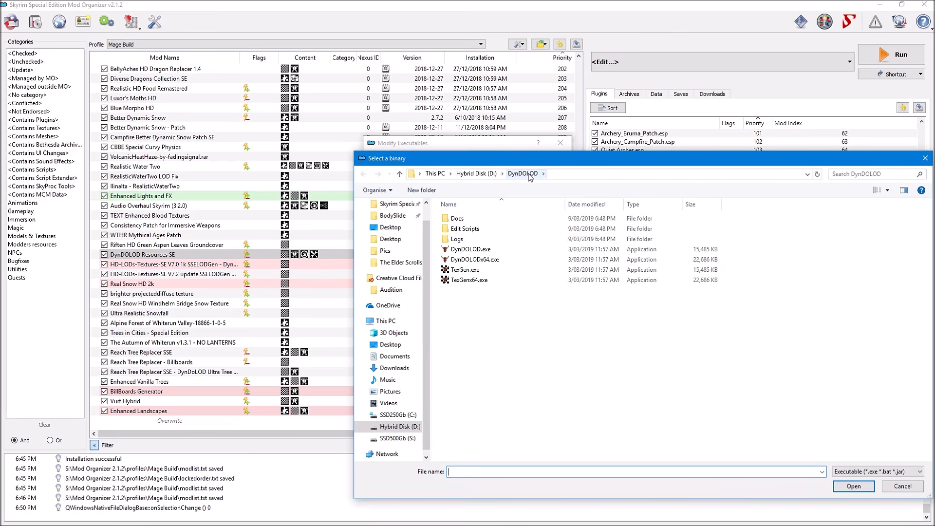
left_click(471, 284)
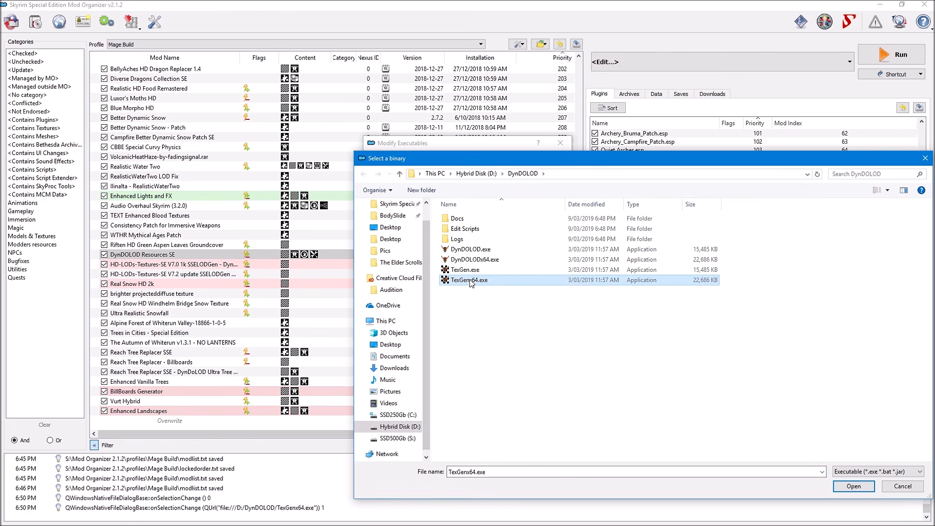
left_click(853, 486)
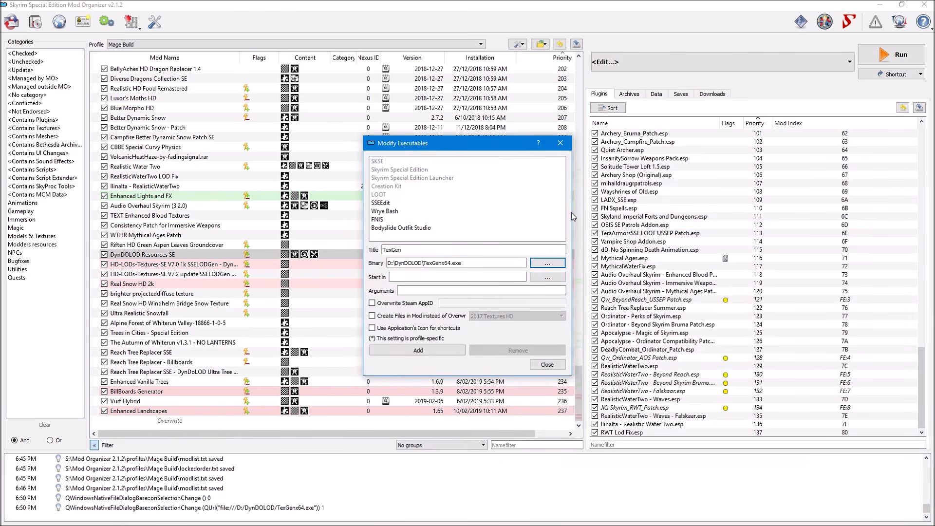
- Set the TexGen entry's start-in directory to the DynDOLOD folder on Hybrid Disk (D:)
left_click(542, 276)
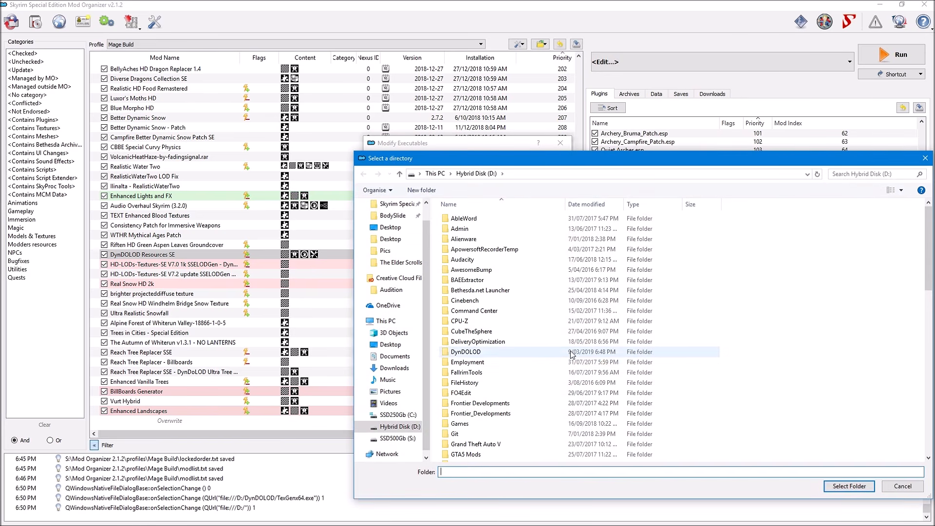
scroll(533, 340, "up", 1)
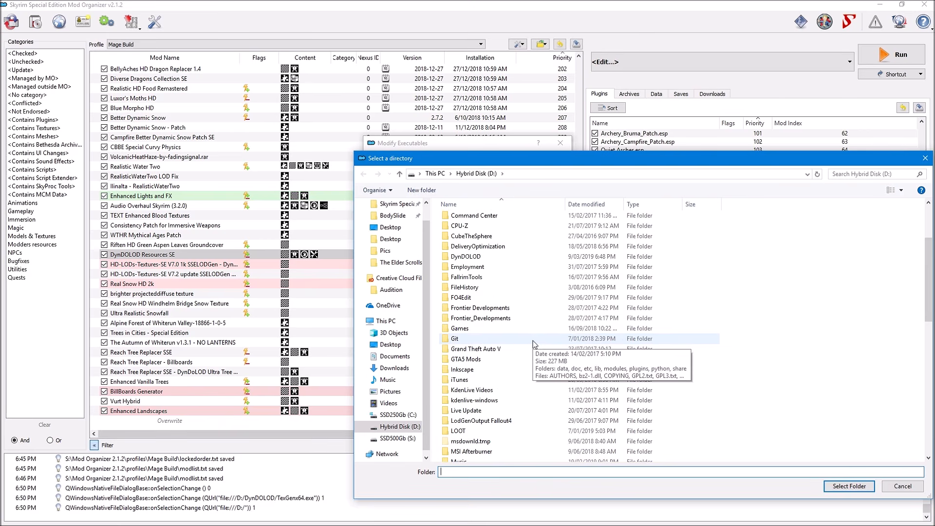
left_click(478, 258)
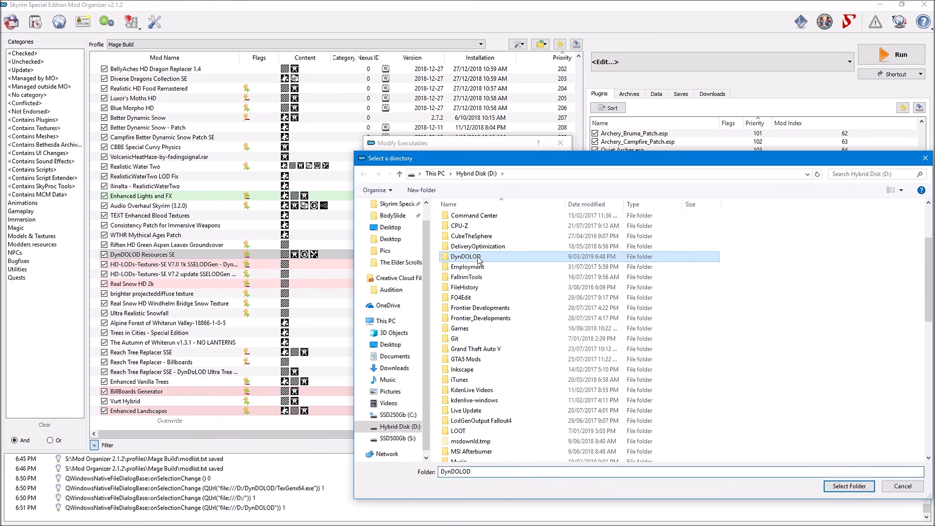
left_click(847, 486)
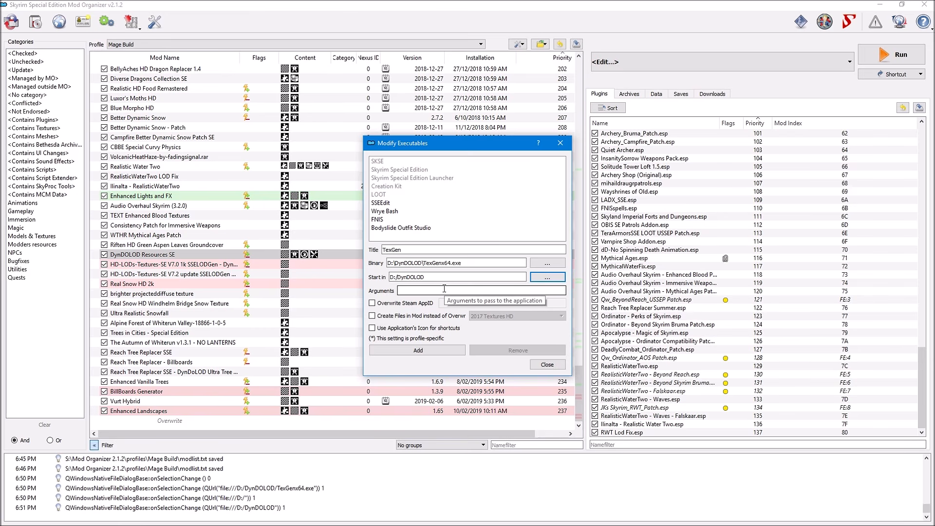
- Give TexGen the argument -sse and its application's icon for shortcuts, add the entry, and check for it among the configured executables
left_click(405, 291)
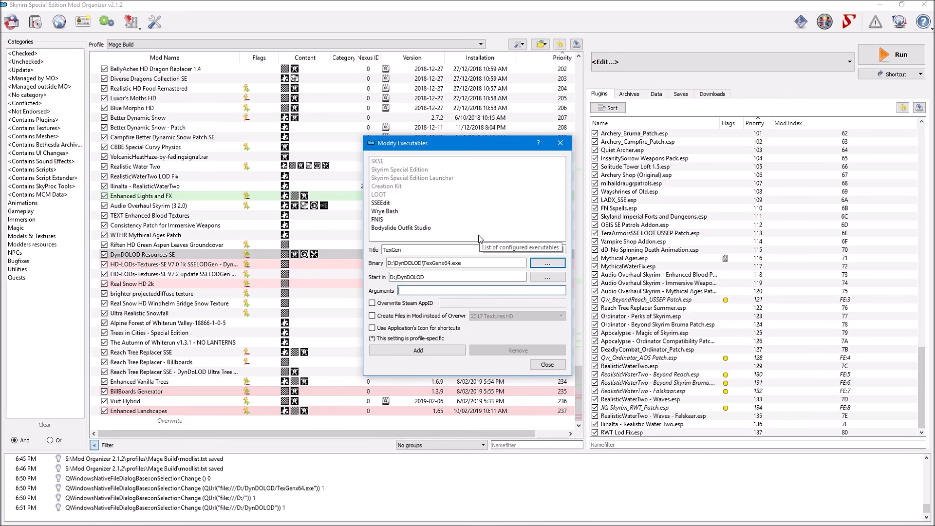
type("-sse")
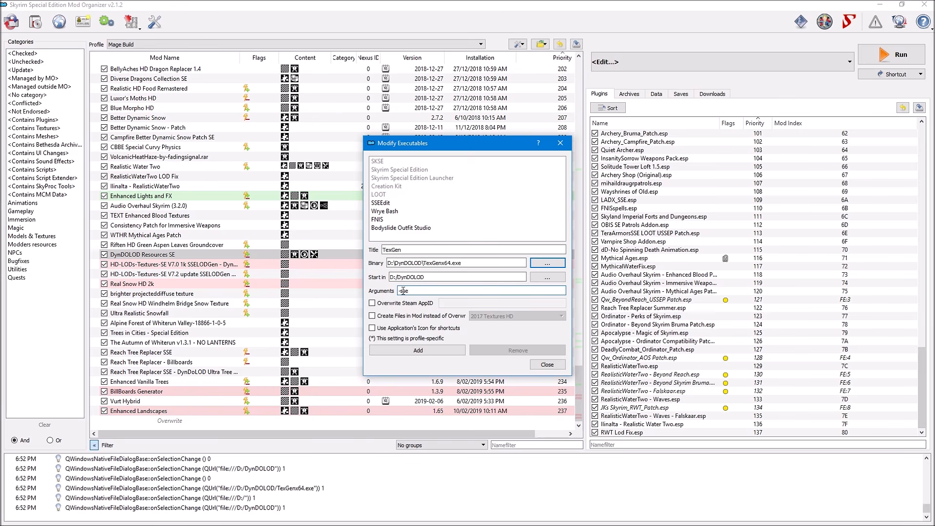
left_click(372, 328)
left_click(418, 351)
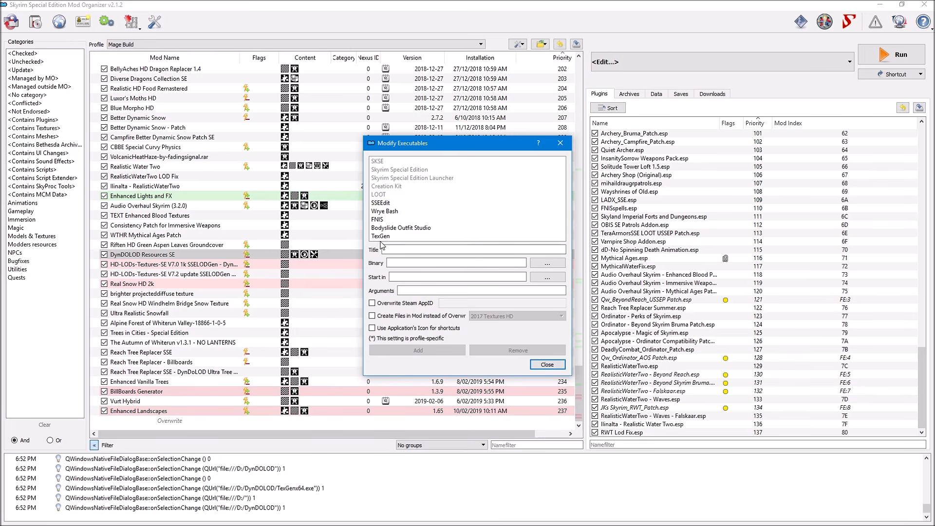
left_click(546, 366)
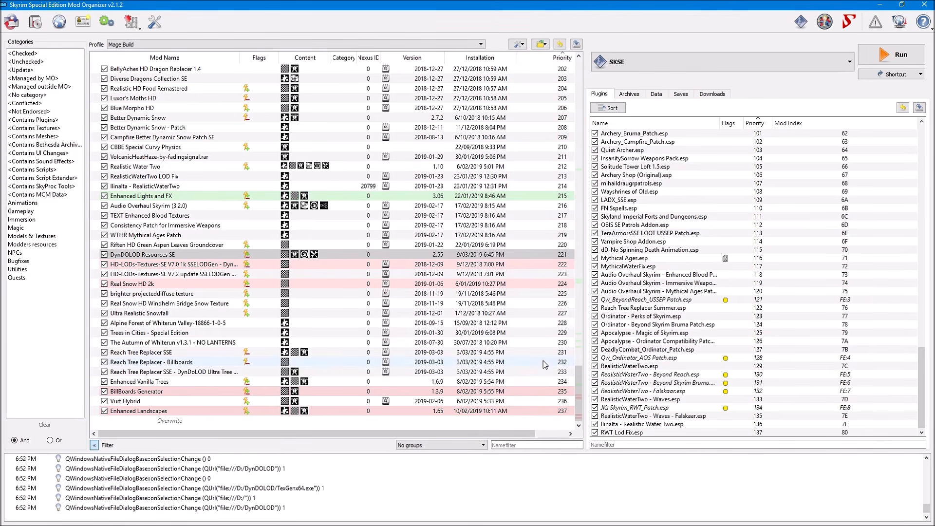
left_click(850, 62)
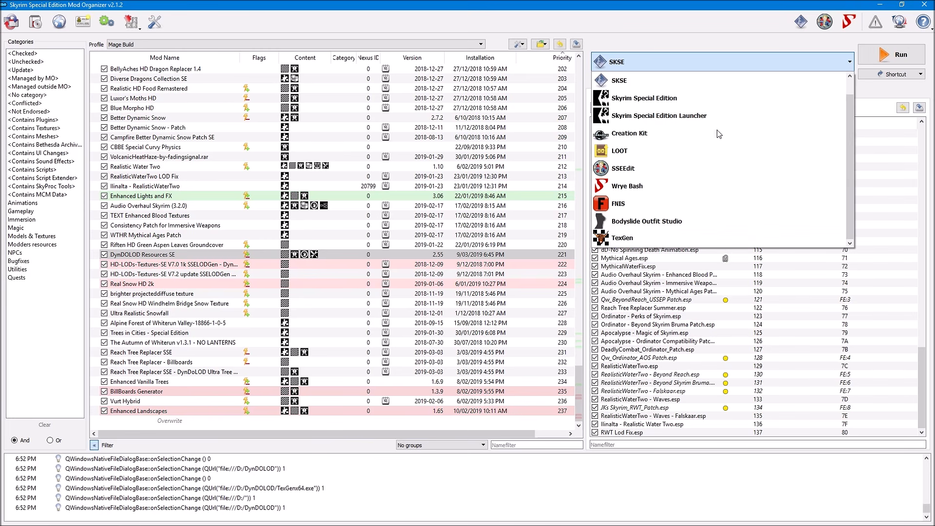
left_click(732, 61)
- Start another executable entry titled DynDOLOD with D:\DynDOLOD\DynDOLODx64.exe as its binary
left_click(850, 62)
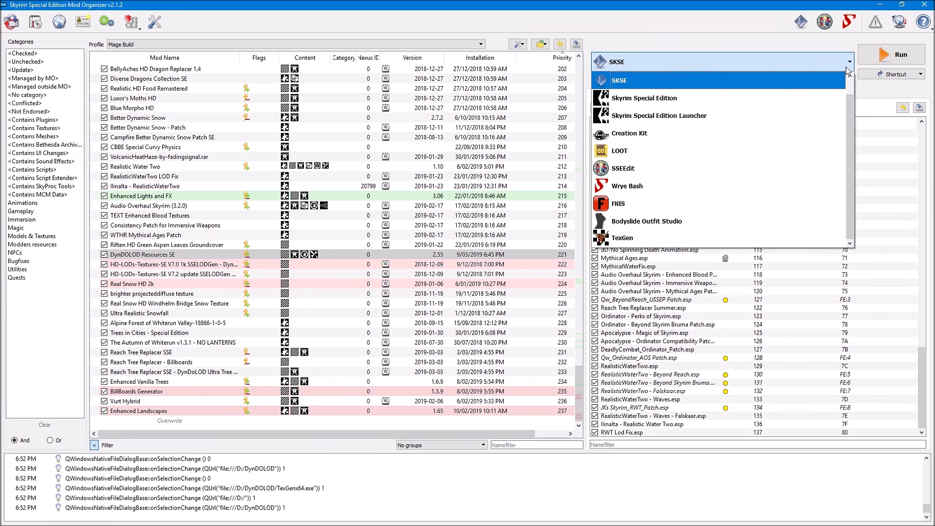
scroll(819, 102, "up", 1)
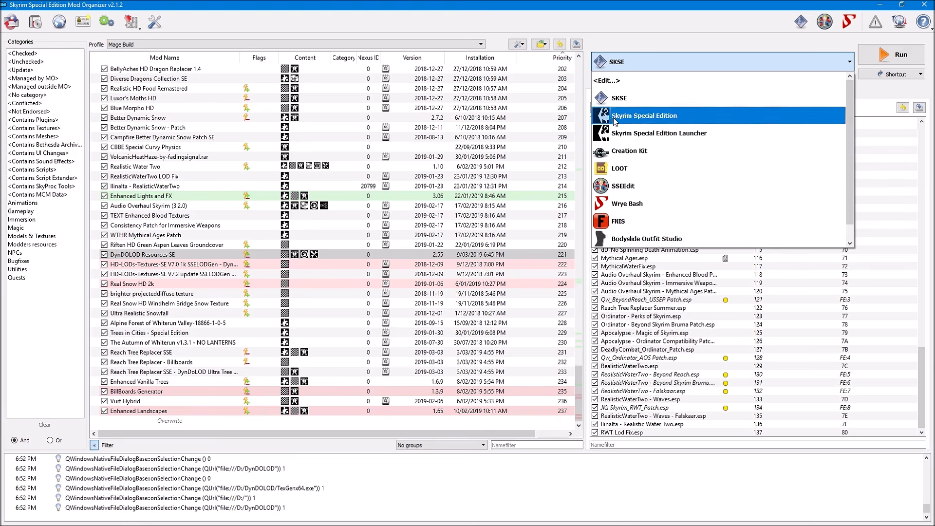
left_click(632, 85)
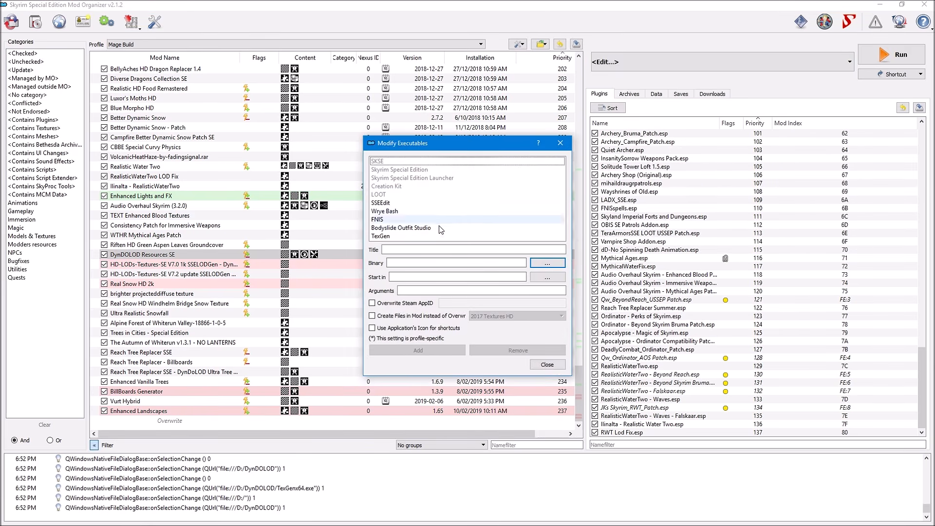
left_click(387, 249)
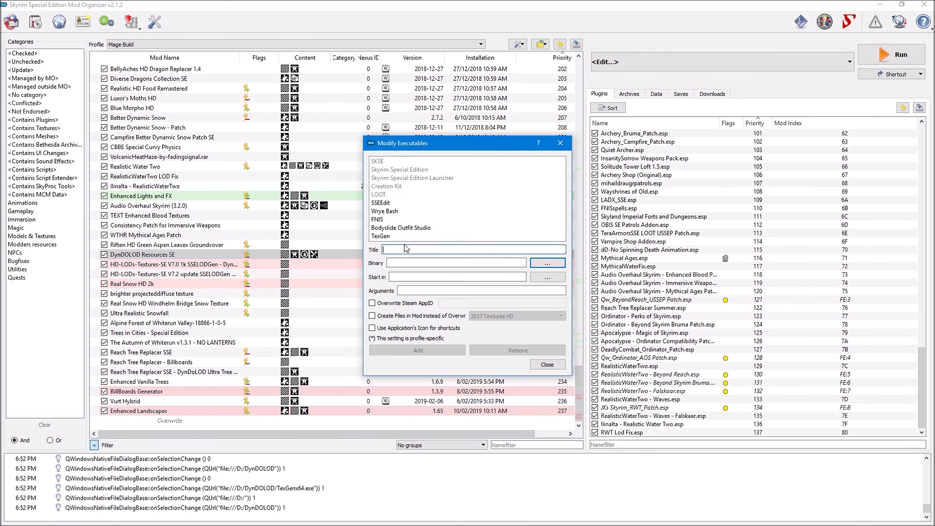
type("DynDOLOD")
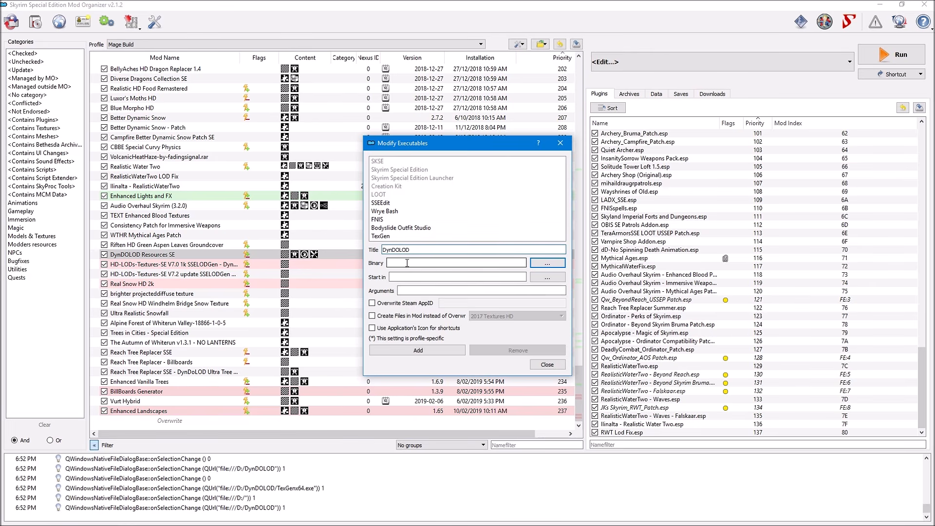
left_click(407, 263)
left_click(535, 265)
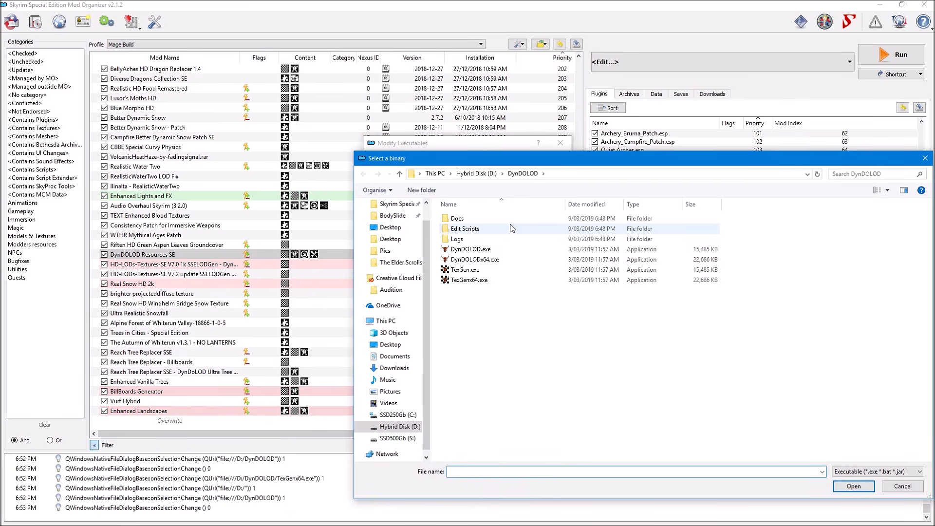
left_click(486, 261)
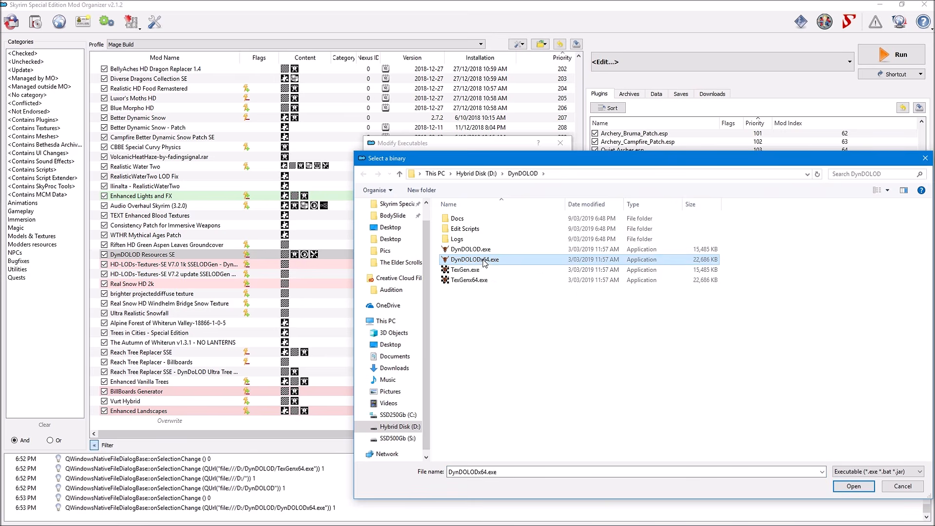
left_click(850, 491)
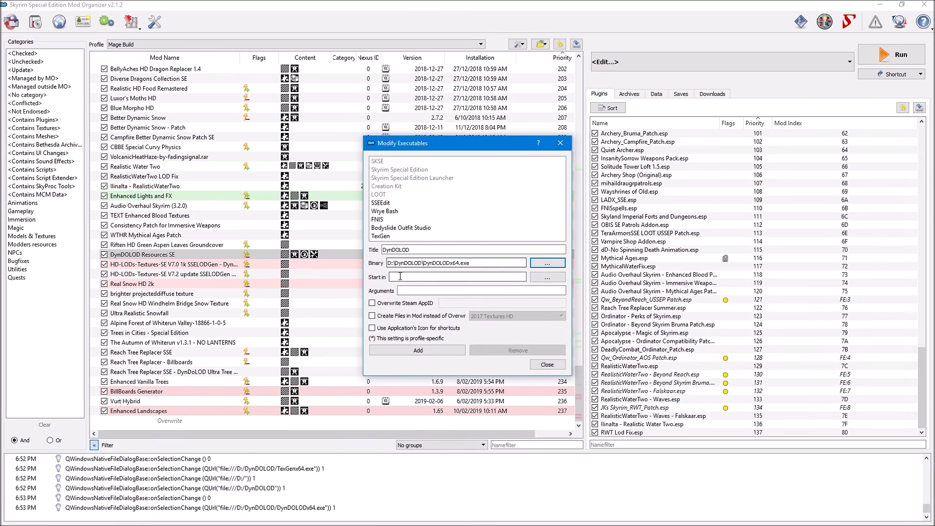
- Set the DynDOLOD entry's start-in directory to D:/DynDOLOD
left_click(548, 277)
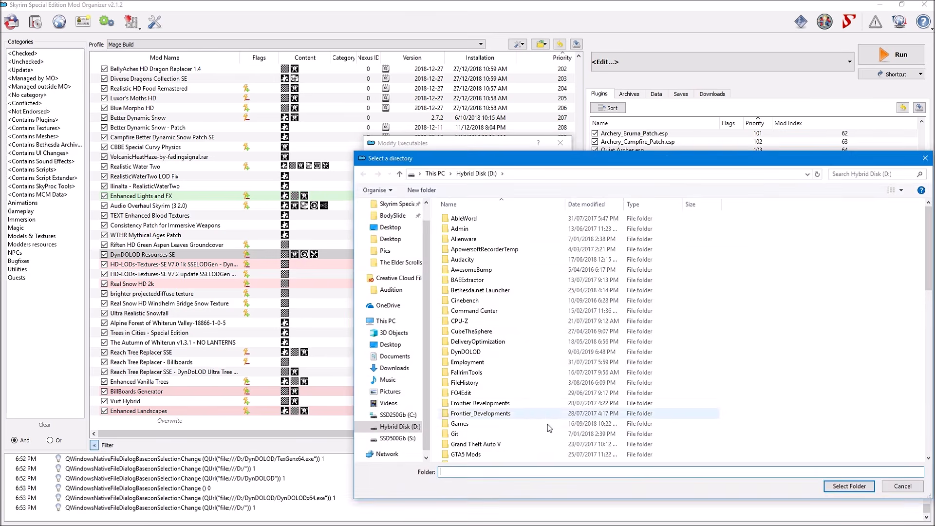
left_click(482, 352)
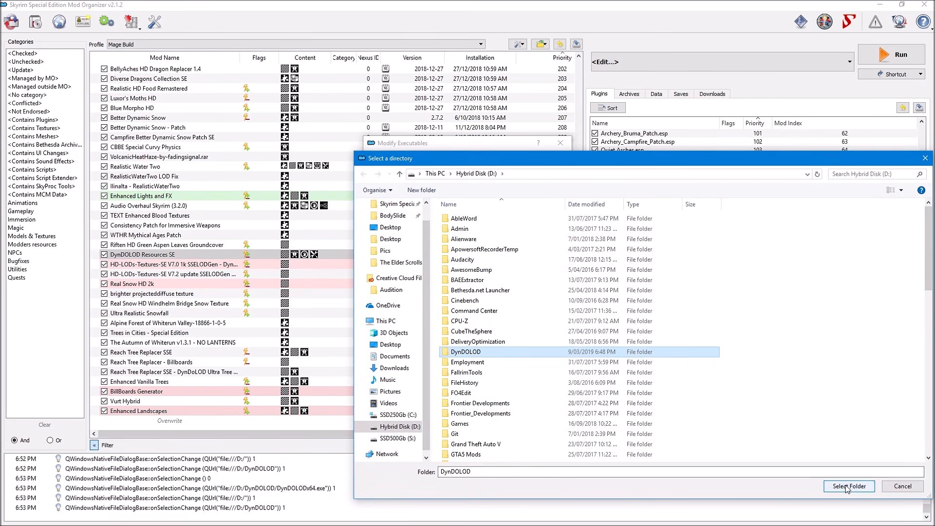
left_click(849, 486)
- Give DynDOLOD the argument -sse and its application's icon for shortcuts, add the entry, and finish modifying the executables
left_click(404, 290)
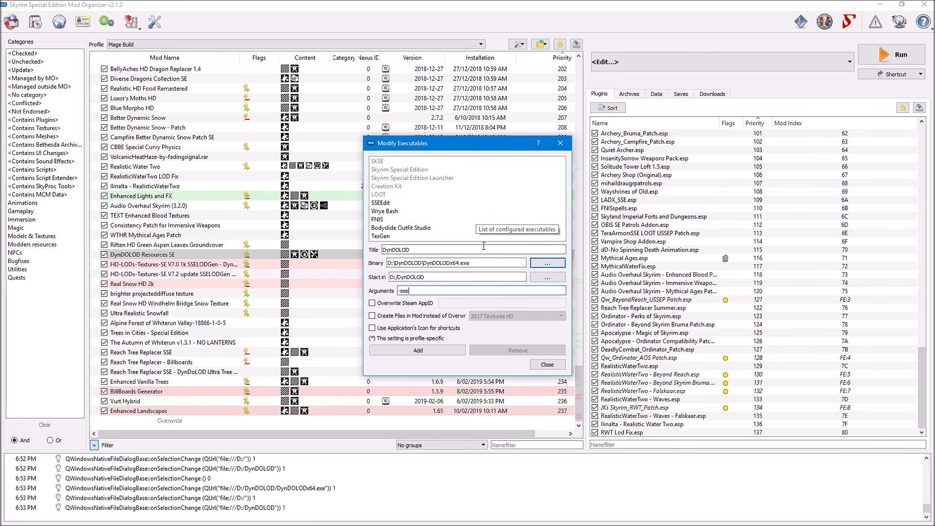
left_click(380, 329)
left_click(420, 350)
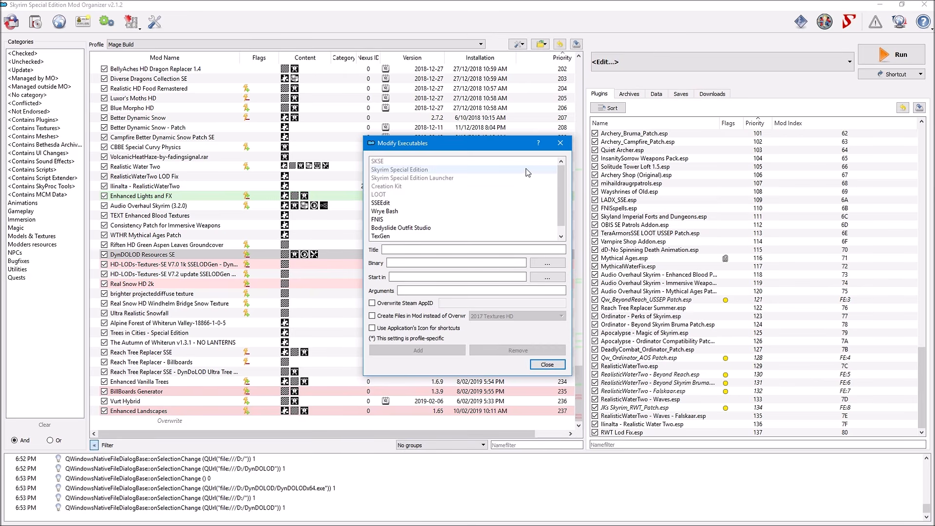
scroll(462, 177, "down", 1)
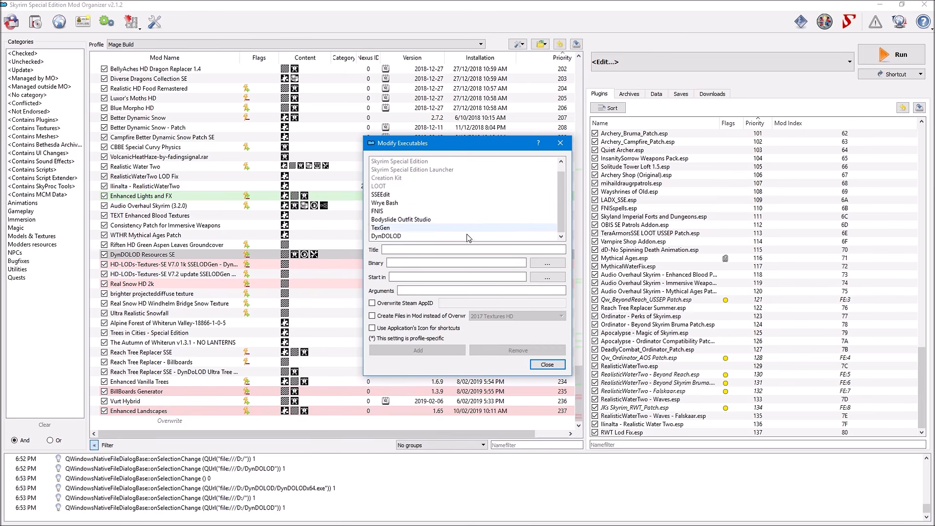
left_click(546, 364)
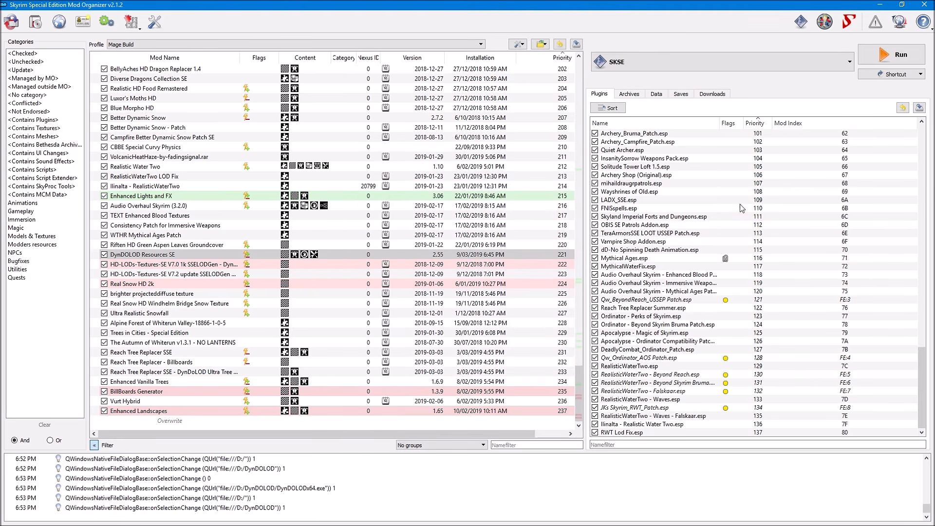
left_click(839, 68)
scroll(797, 163, "down", 1)
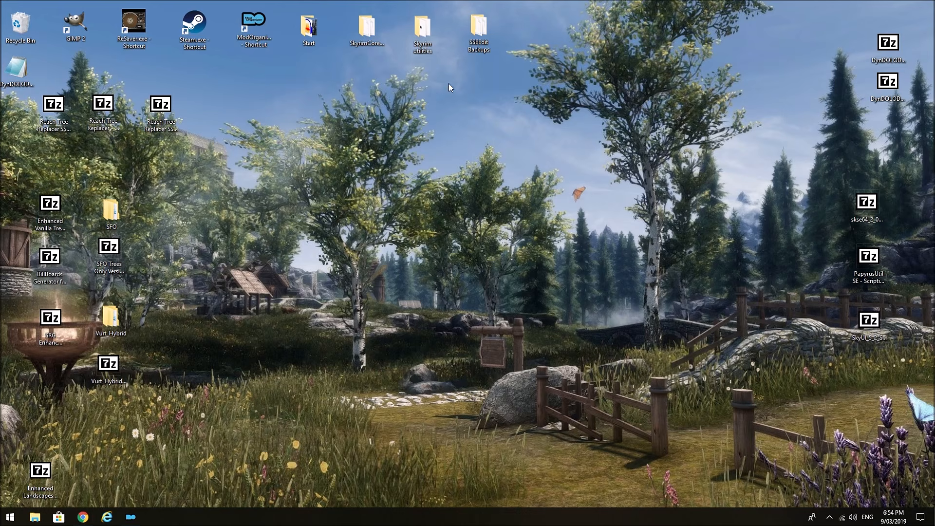
left_click(84, 516)
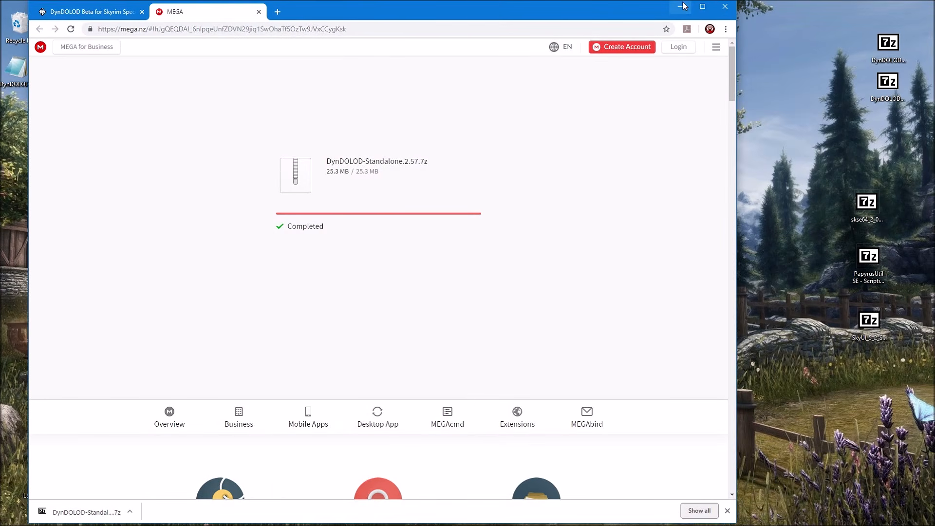
left_click(680, 7)
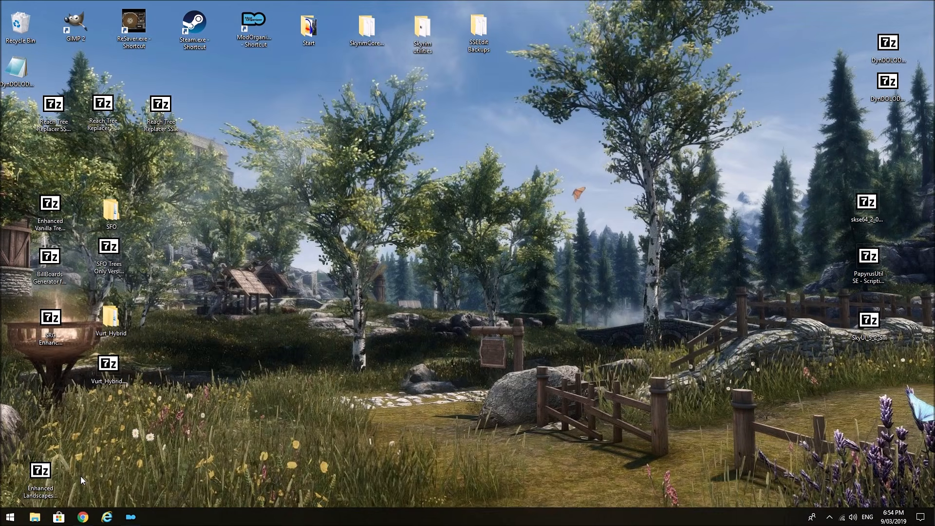
- Switch to File Explorer, open D:\DynDOLOD\Edit Scripts\DynDOLOD\cache, and select becauseofreasons.txt
left_click(35, 516)
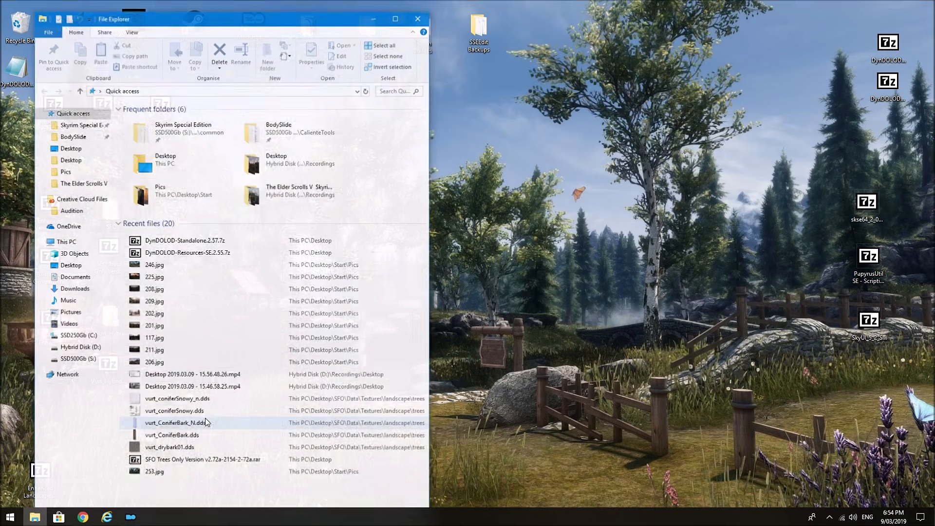
left_click_drag(188, 21, 187, 10)
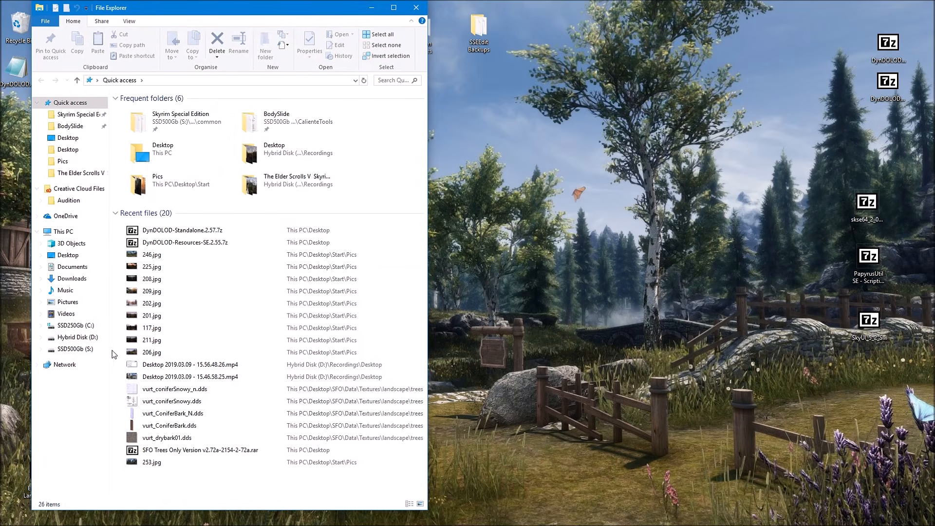
left_click(90, 338)
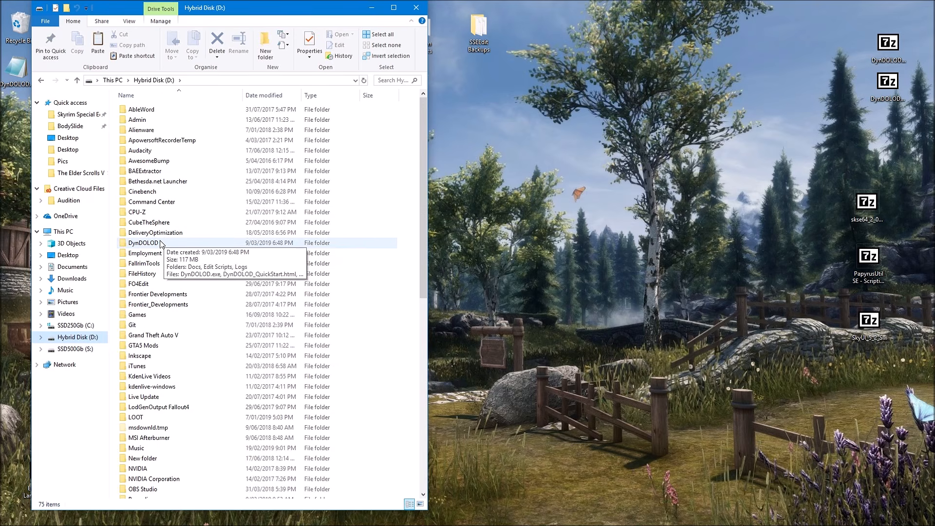
double_click(160, 243)
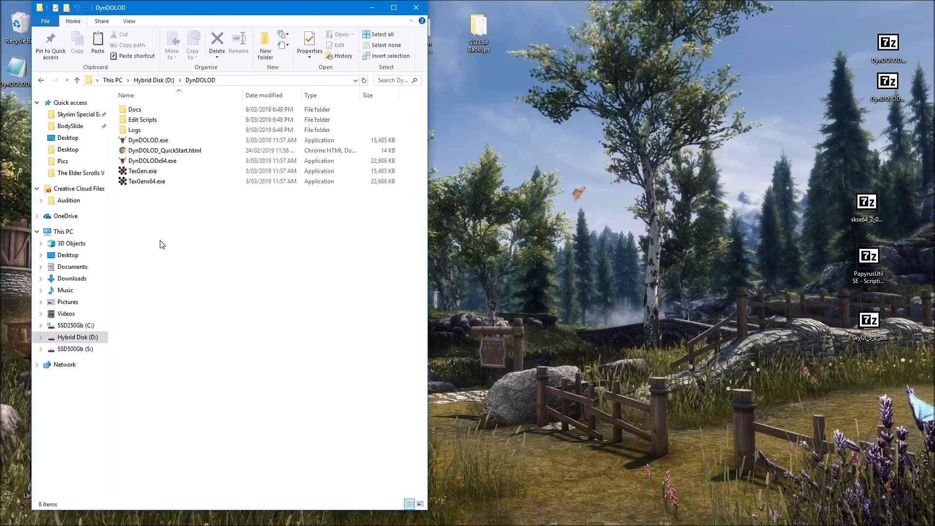
double_click(173, 119)
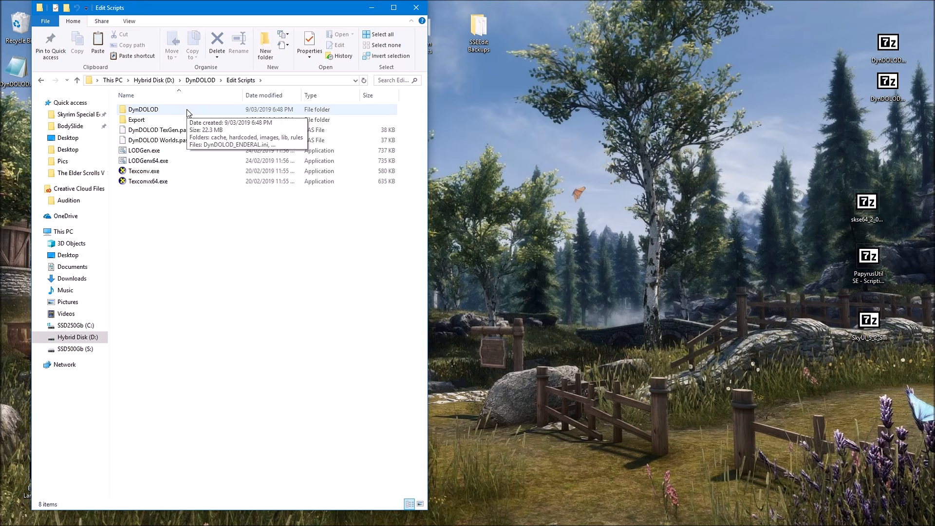
double_click(187, 111)
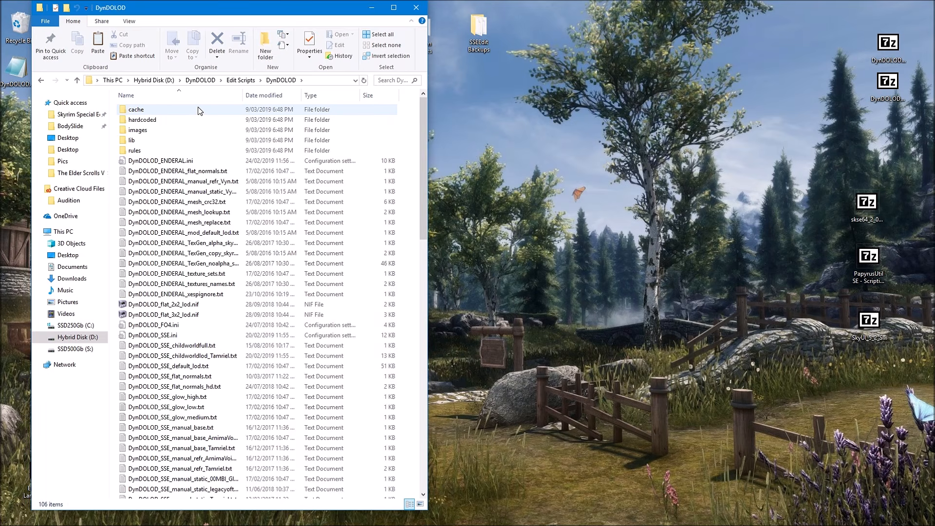
double_click(202, 110)
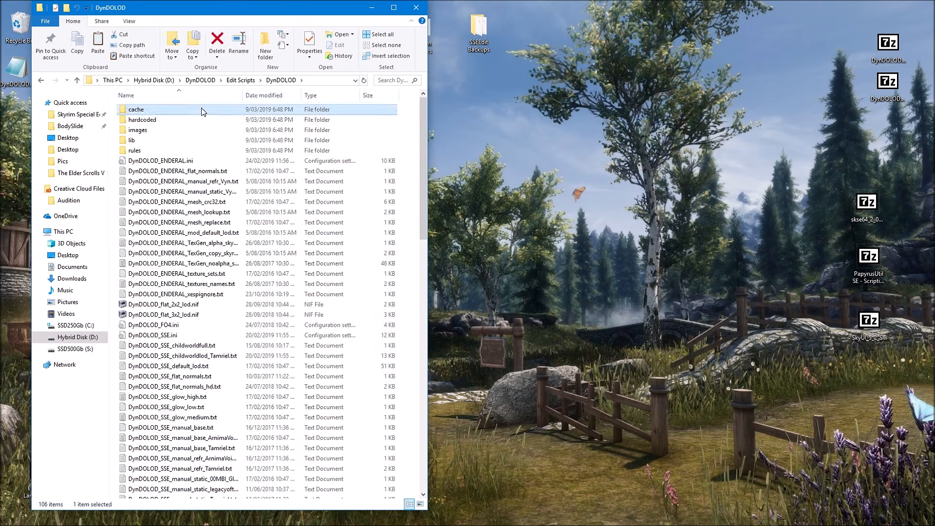
left_click(163, 99)
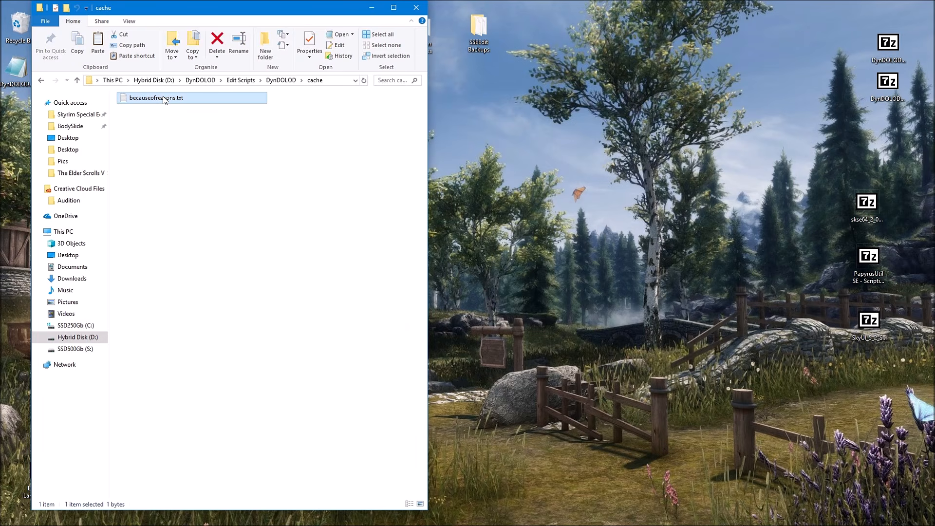
mouse_move(184, 104)
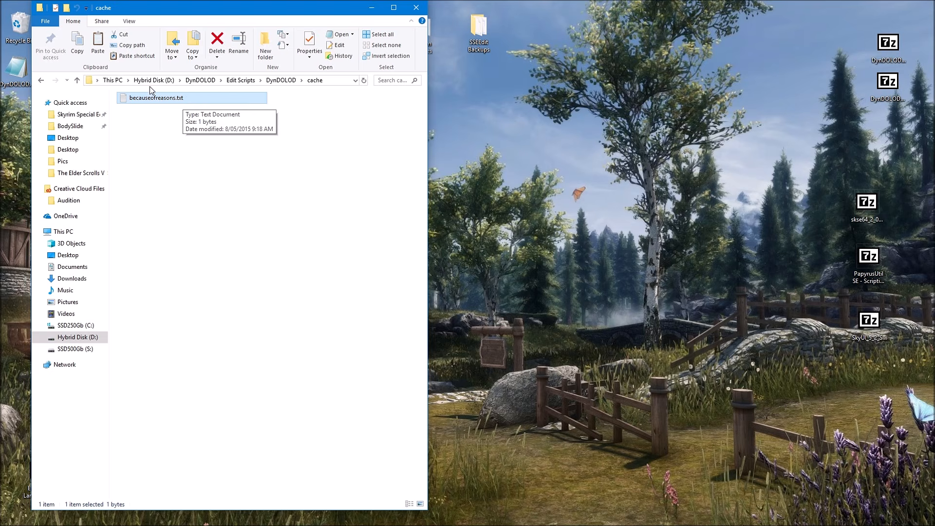
- Go back up to the main DynDOLOD folder, retrace the path to Edit Scripts\DynDOLOD\cache, and reselect its text file
left_click(77, 80)
left_click(77, 80)
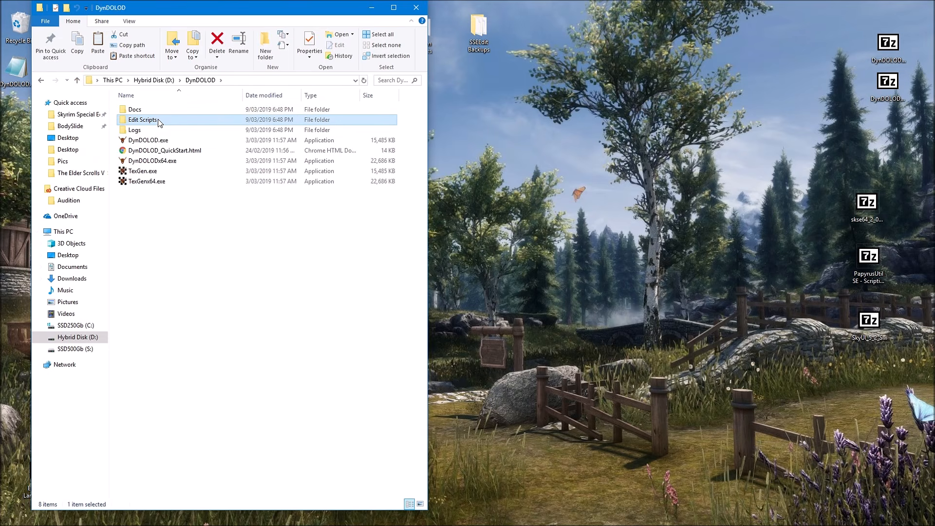
double_click(158, 120)
double_click(160, 110)
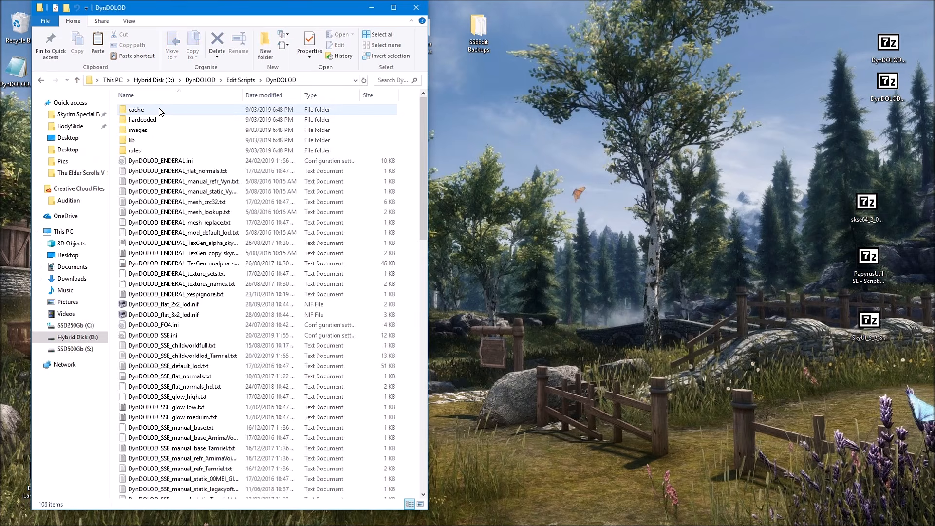
double_click(161, 110)
left_click(171, 100)
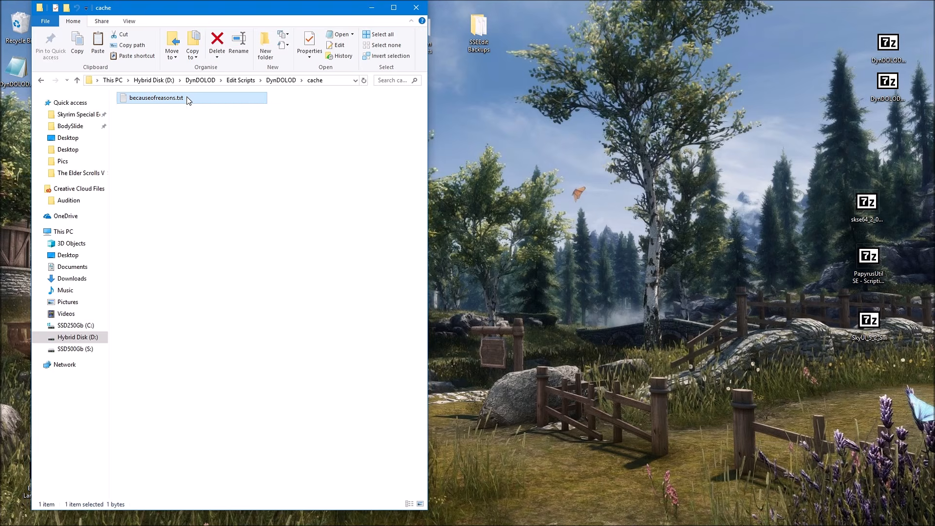
- Delete becauseofreasons.txt from DynDOLOD's cache folder
right_click(187, 99)
left_click(150, 115)
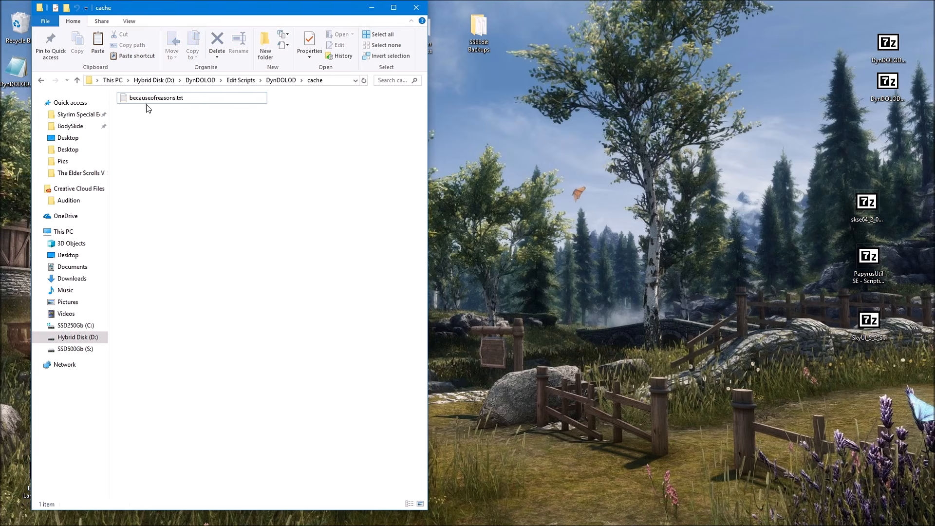
mouse_move(187, 99)
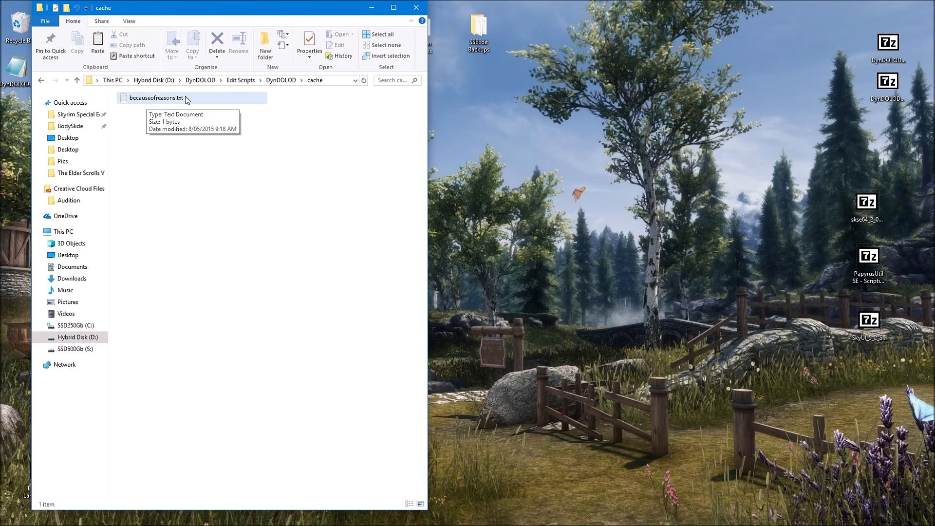
right_click(186, 100)
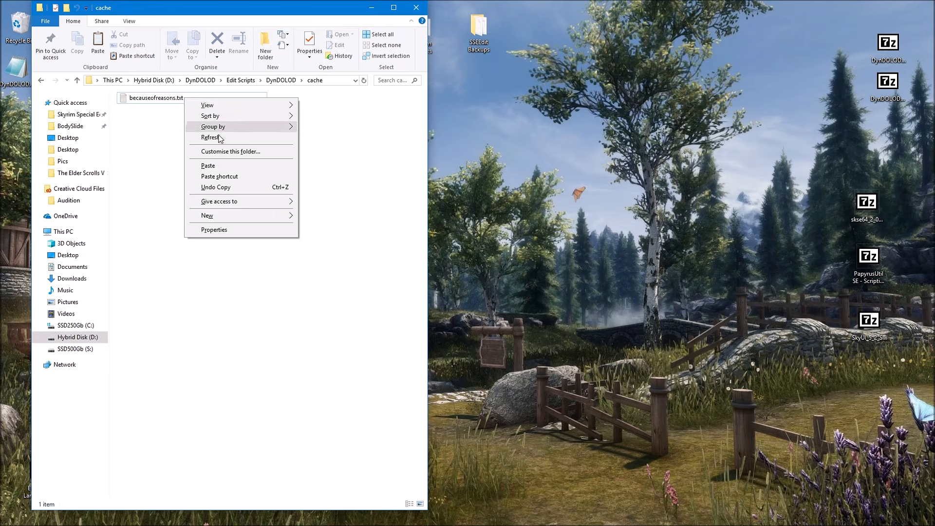
left_click(171, 102)
right_click(171, 101)
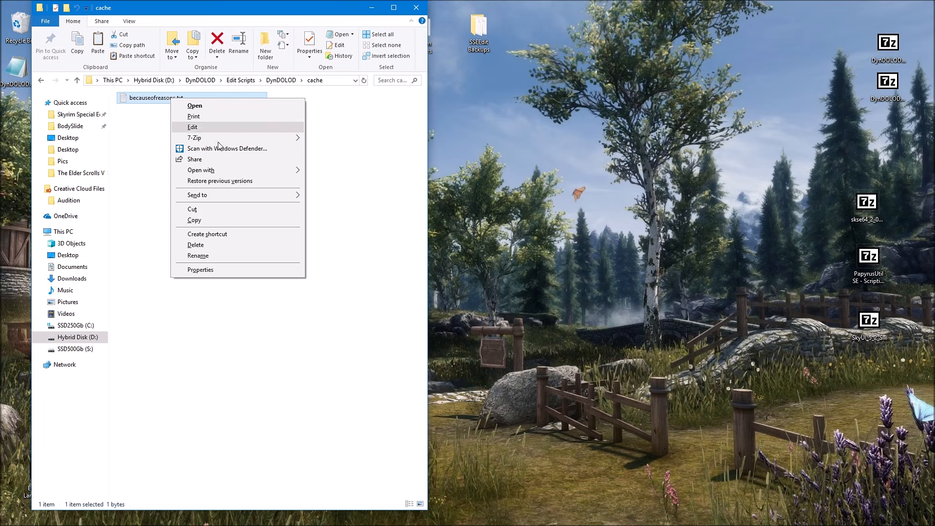
left_click(210, 245)
- Open DynDOLOD_SSE.ini from the cache folder's parent directory in Notepad and set TreeLOD to 0
left_click(77, 80)
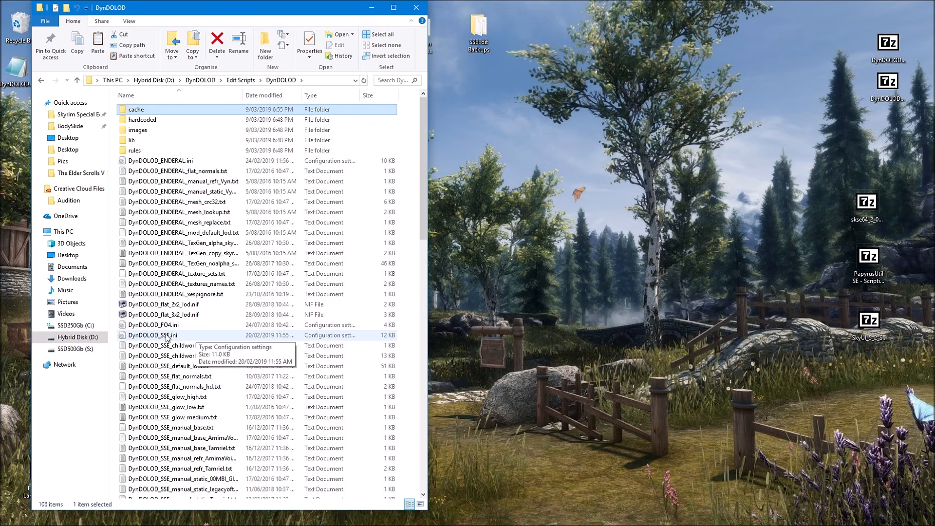
double_click(167, 335)
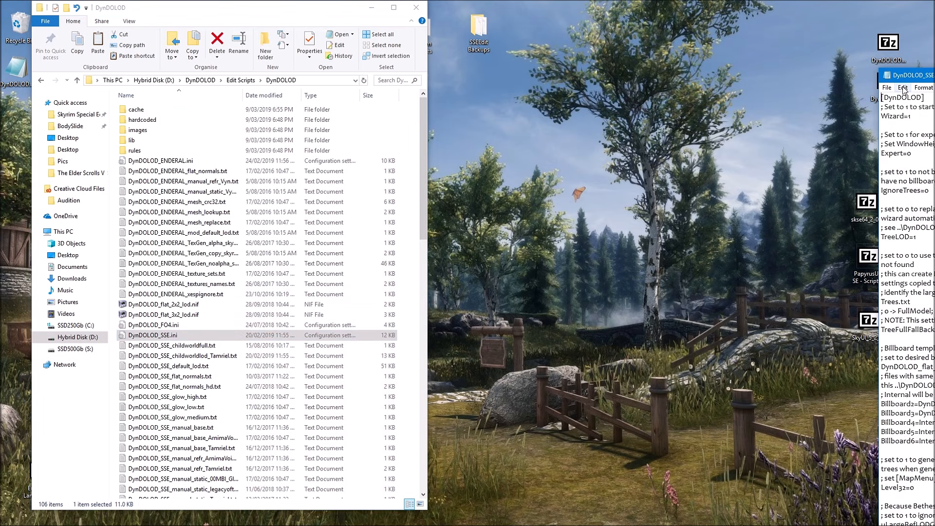
left_click_drag(912, 80, 488, 13)
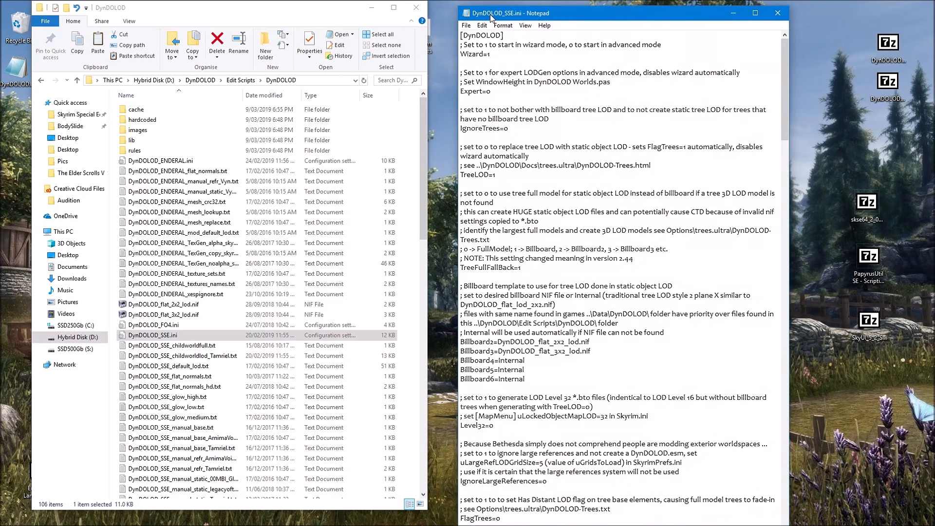
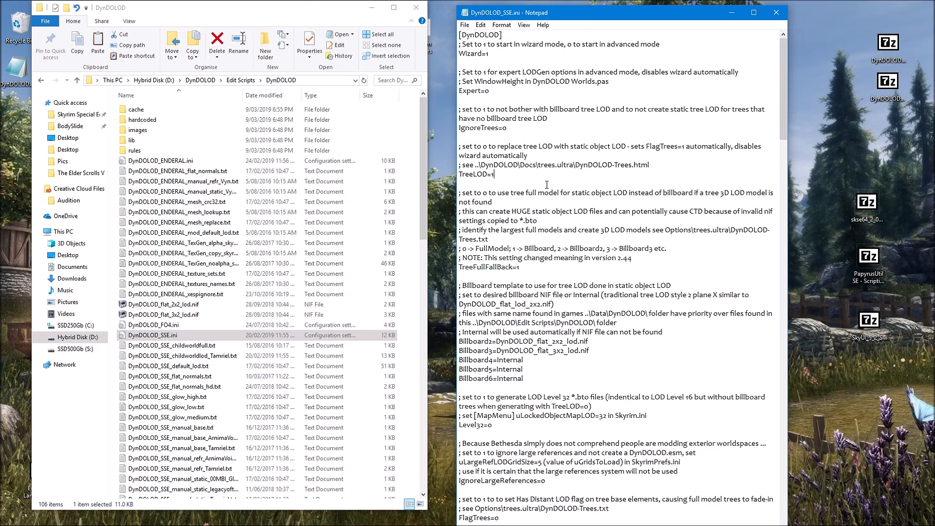
type("0")
- Set TreeFullFallBack to 0 in DynDOLOD_SSE.ini
scroll(767, 130, "down", 2)
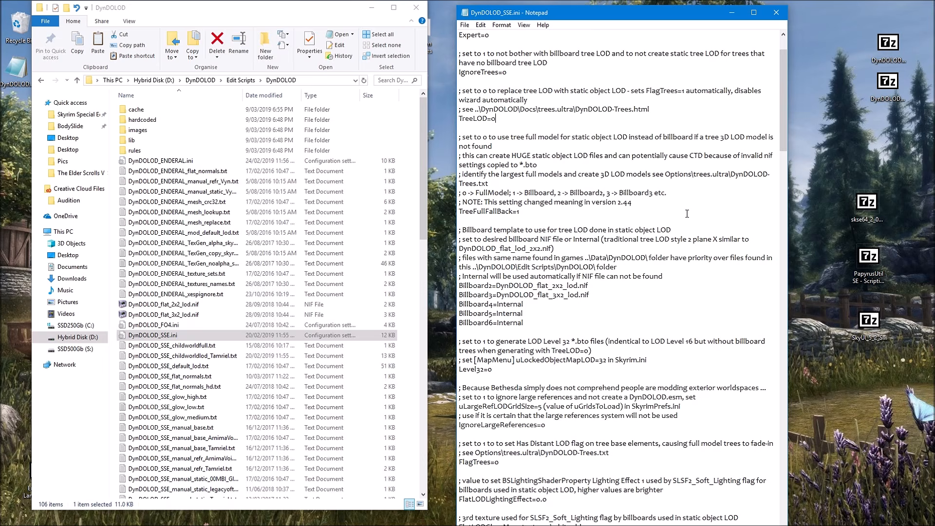
scroll(698, 201, "up", 1)
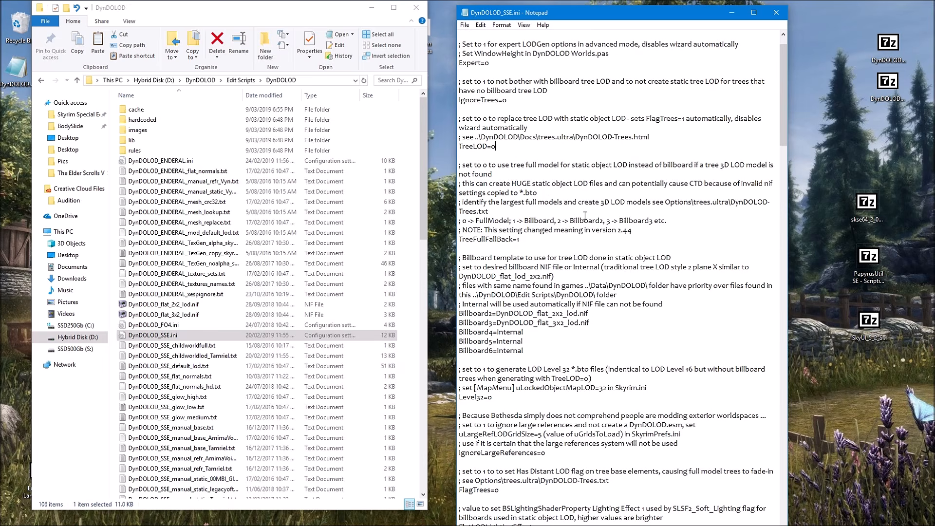
left_click(521, 240)
left_click(521, 241)
key("BackSpace")
type("0")
- Look over the edited settings, save DynDOLOD_SSE.ini, and close both the file and the DynDOLOD folder window
scroll(698, 268, "down", 1)
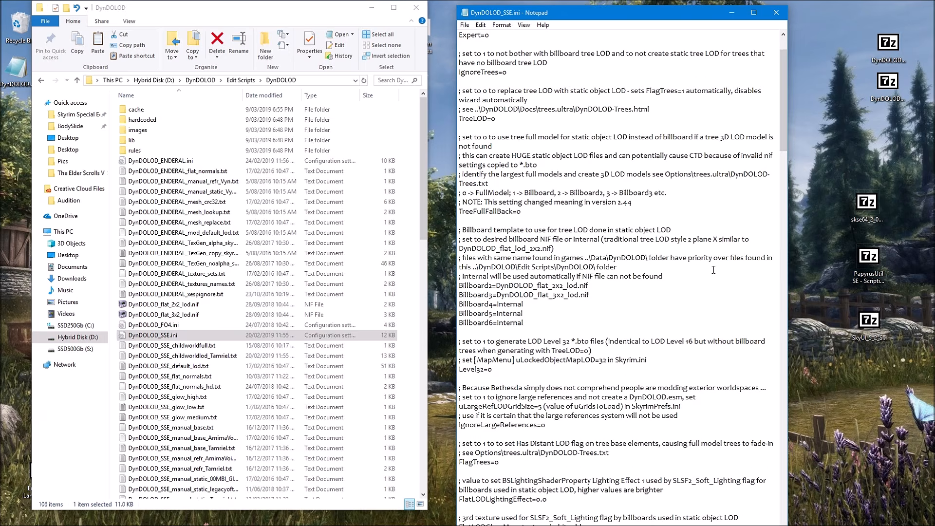
scroll(713, 269, "down", 4)
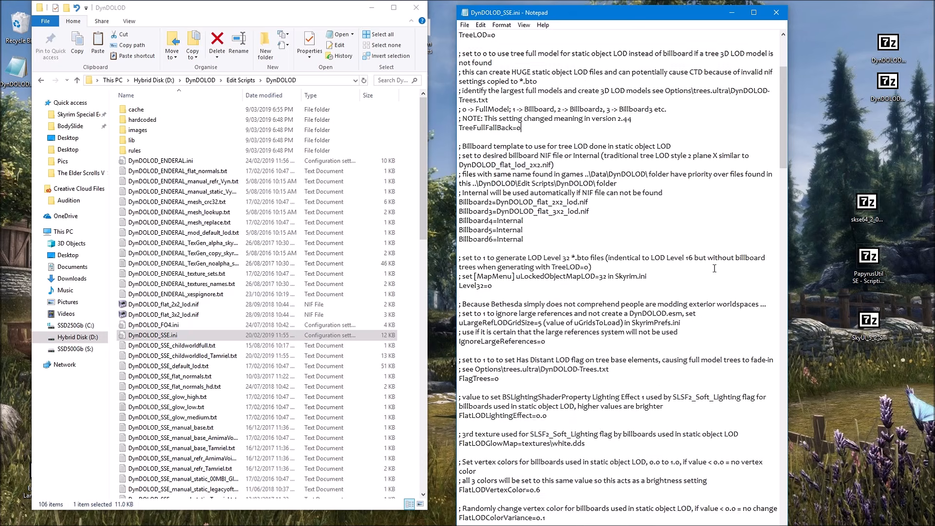
scroll(713, 272, "up", 6)
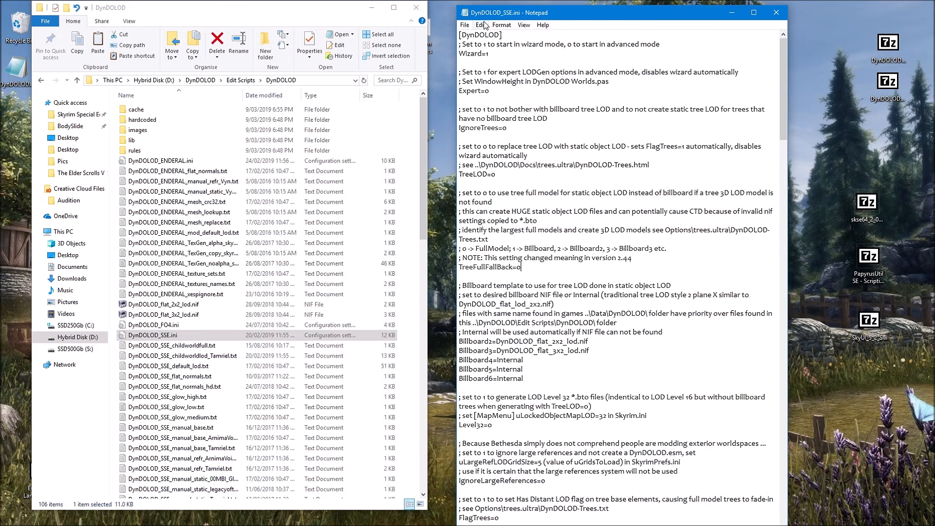
left_click(464, 25)
left_click(480, 58)
left_click(776, 13)
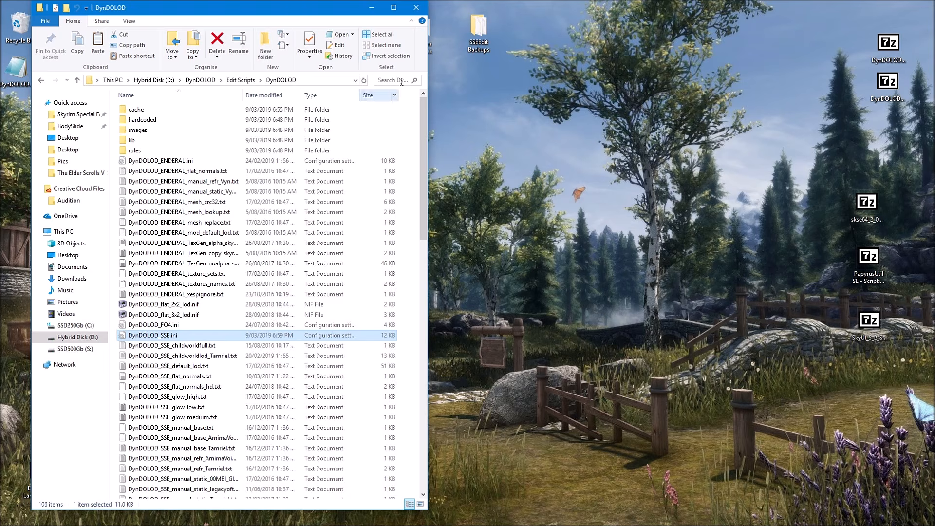
left_click(418, 8)
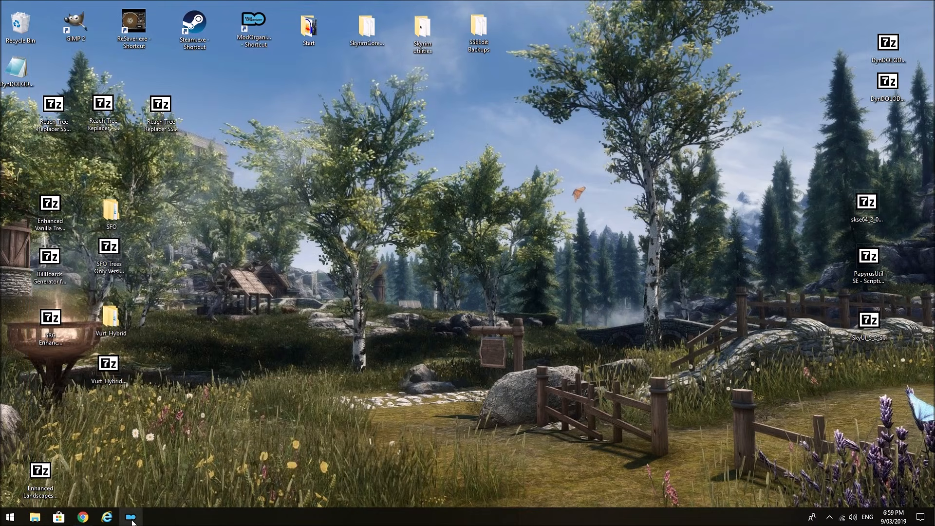
- Switch to Mod Organizer, choose TexGen as the executable, and run it
left_click(125, 519)
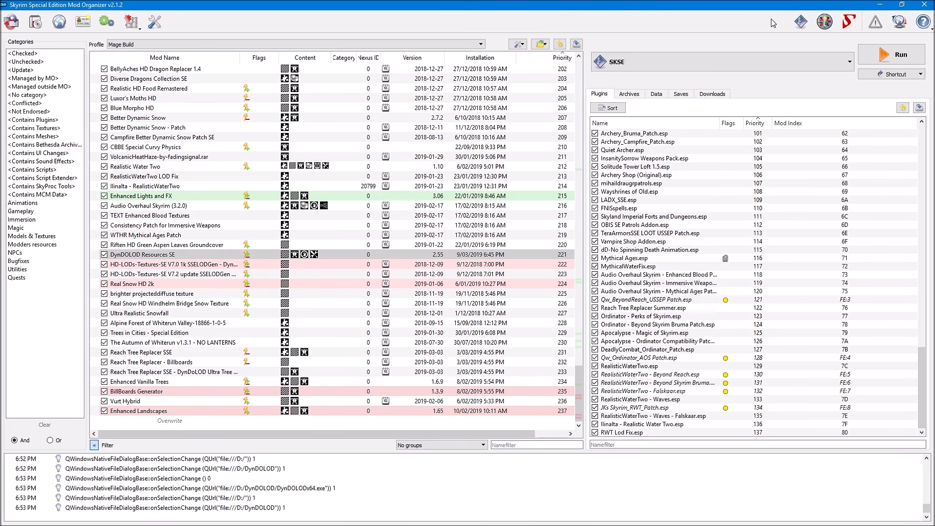
left_click(849, 62)
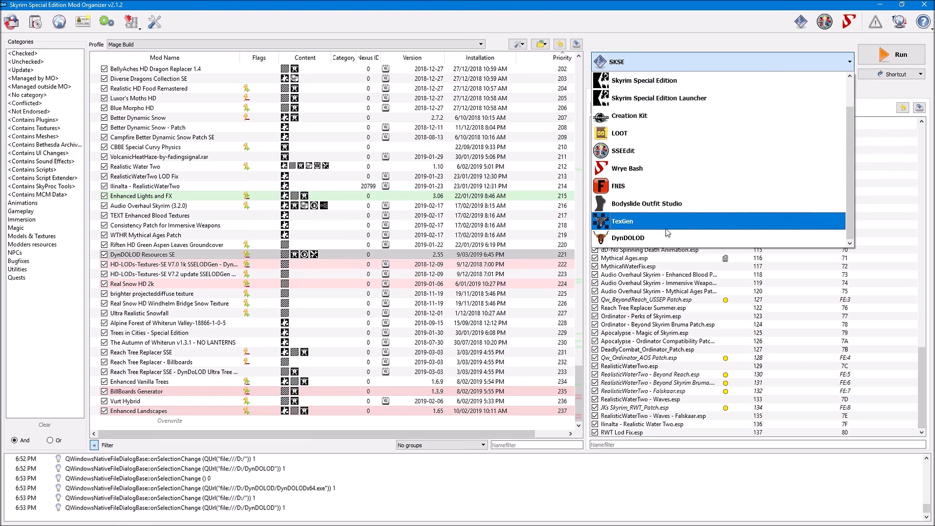
left_click(636, 223)
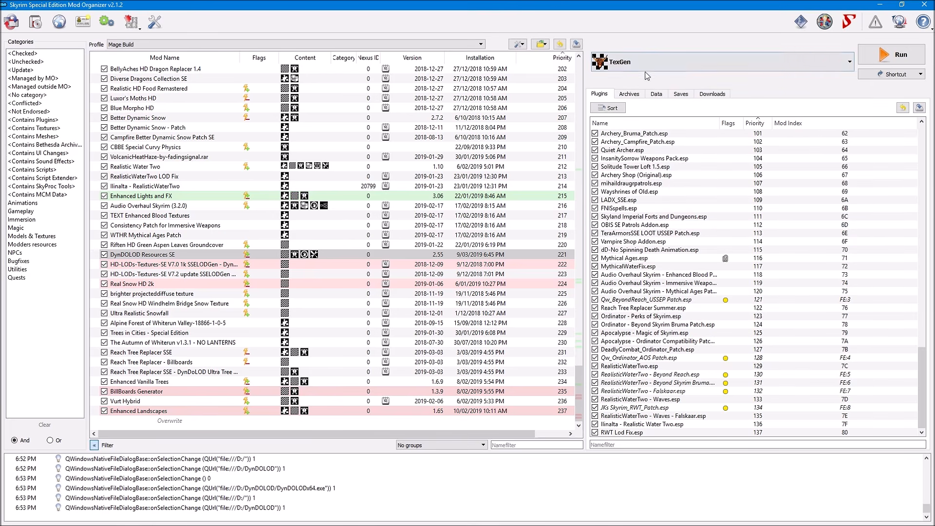
left_click(882, 59)
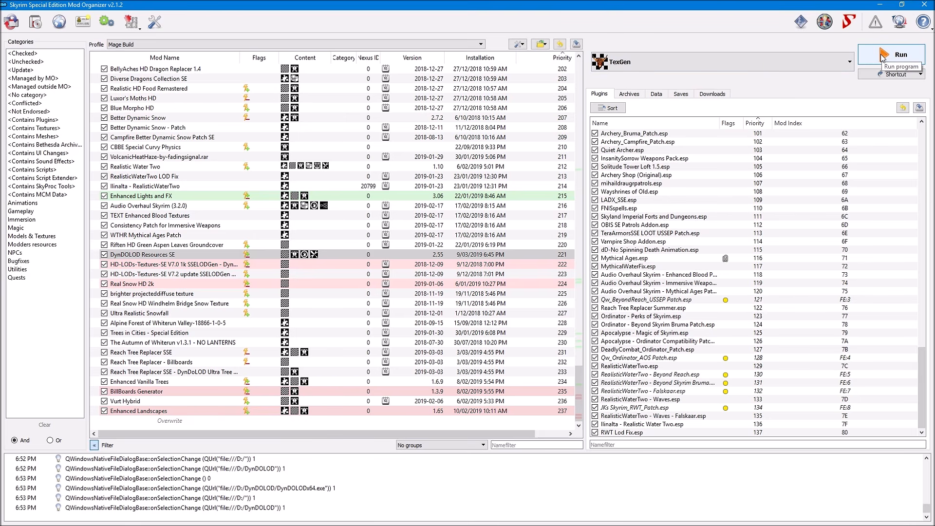
left_click(882, 58)
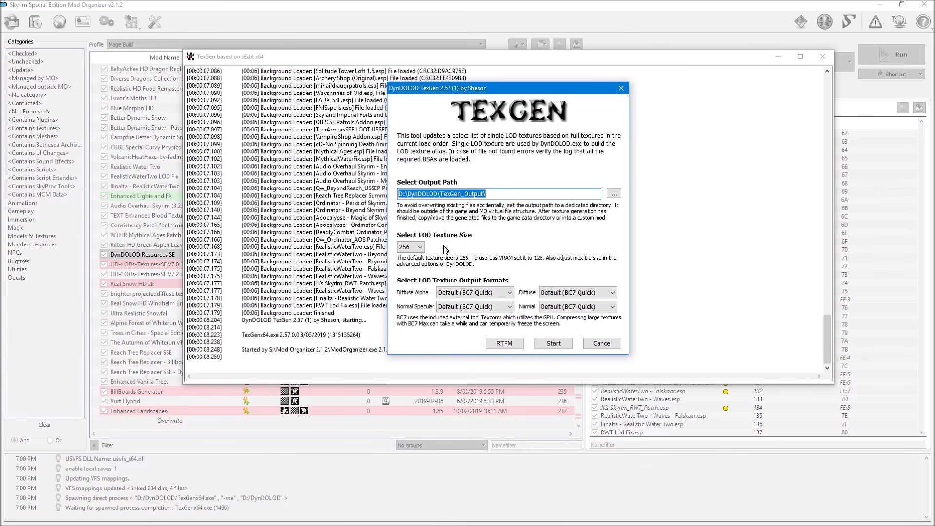
- Set the TexGen LOD texture size to 1024 and start generating the LOD textures
left_click(418, 247)
left_click(414, 287)
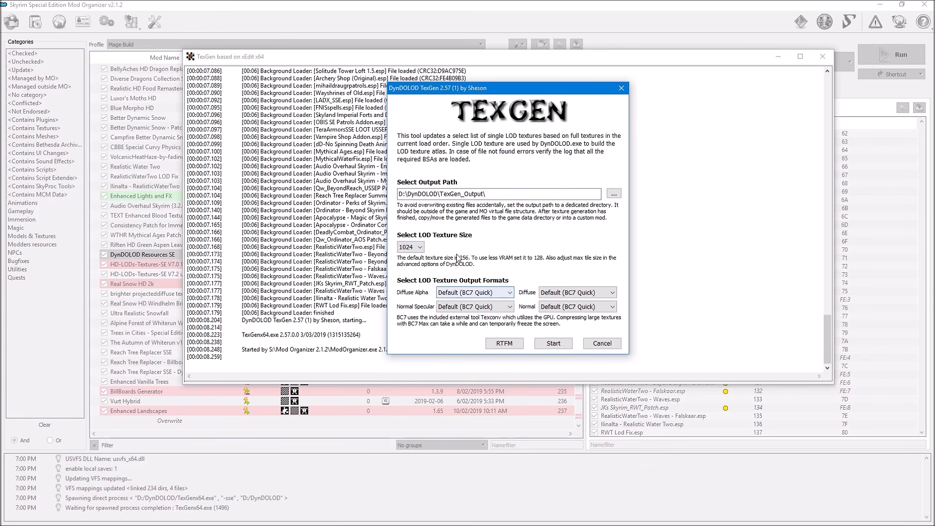
left_click(421, 248)
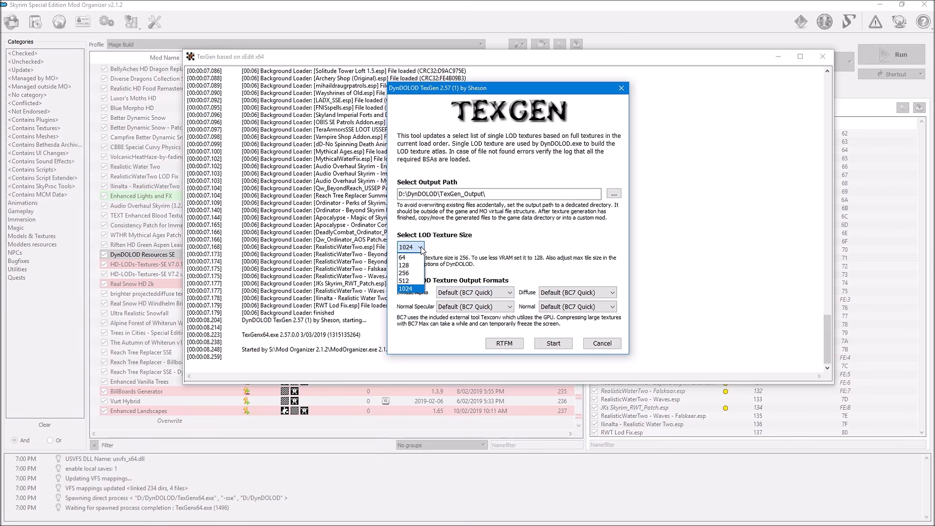
left_click(415, 289)
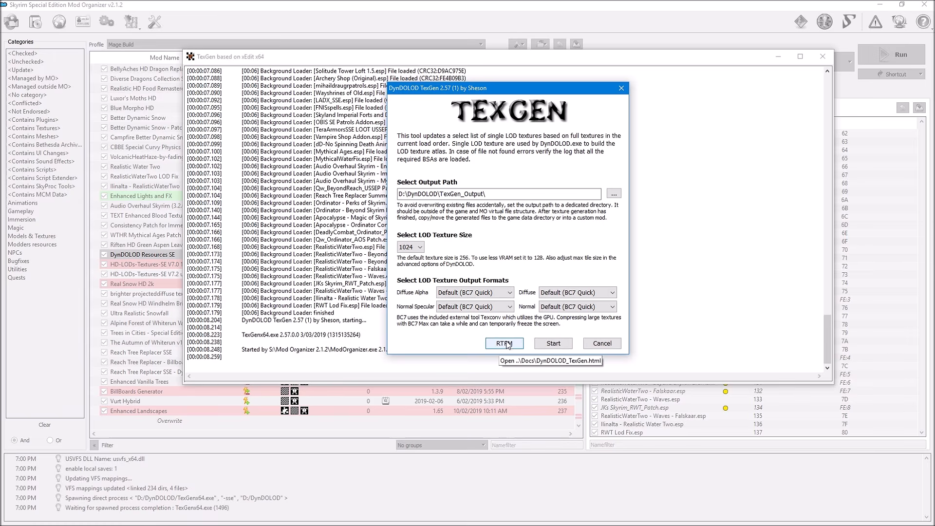
left_click(553, 343)
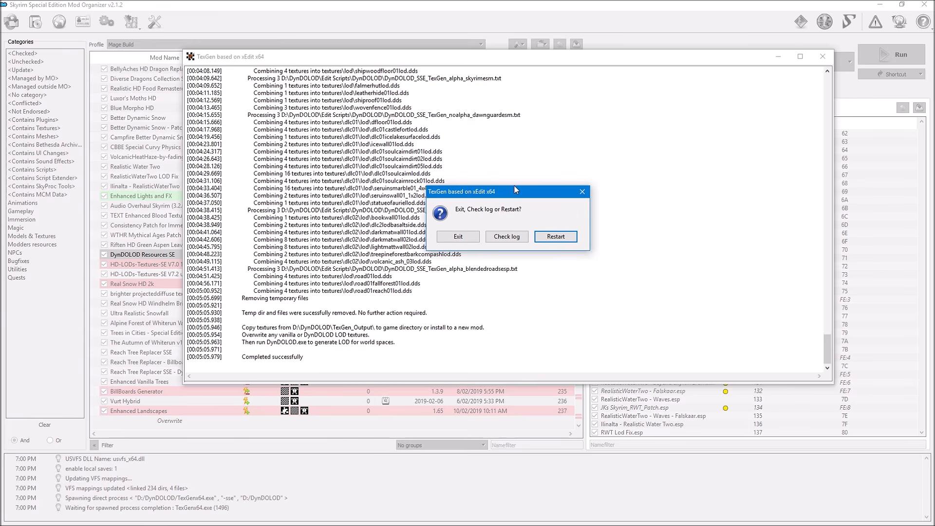
- Exit TexGen after it finishes and open the TexGen_Output folder inside D:\DynDOLOD in File Explorer
left_click_drag(515, 186, 538, 208)
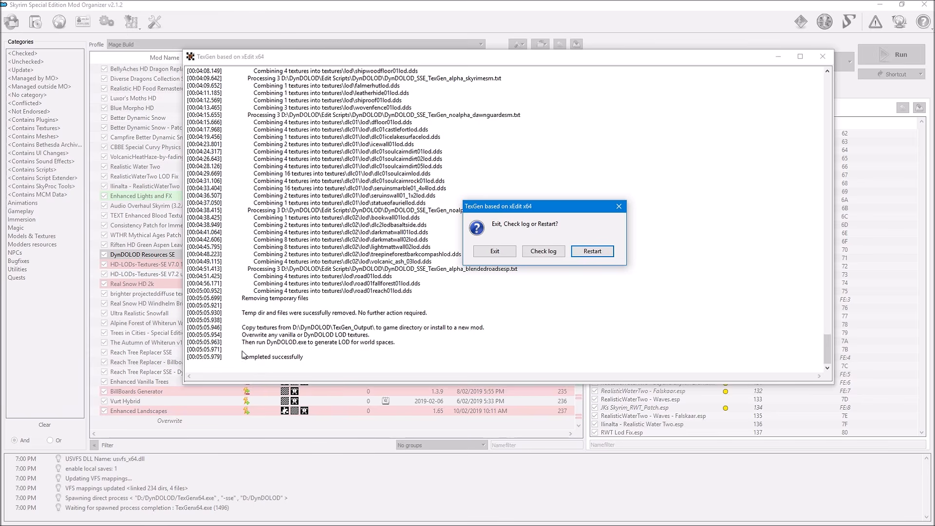
left_click(505, 253)
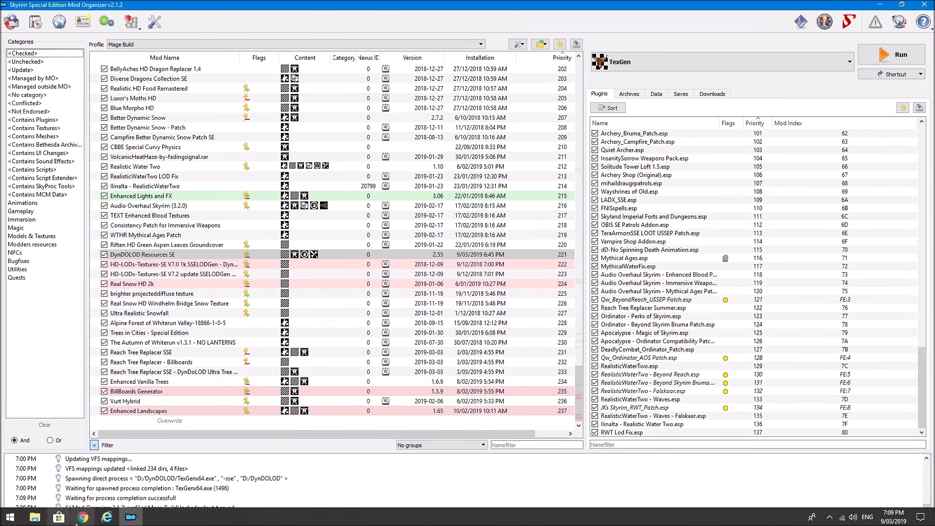
left_click(35, 517)
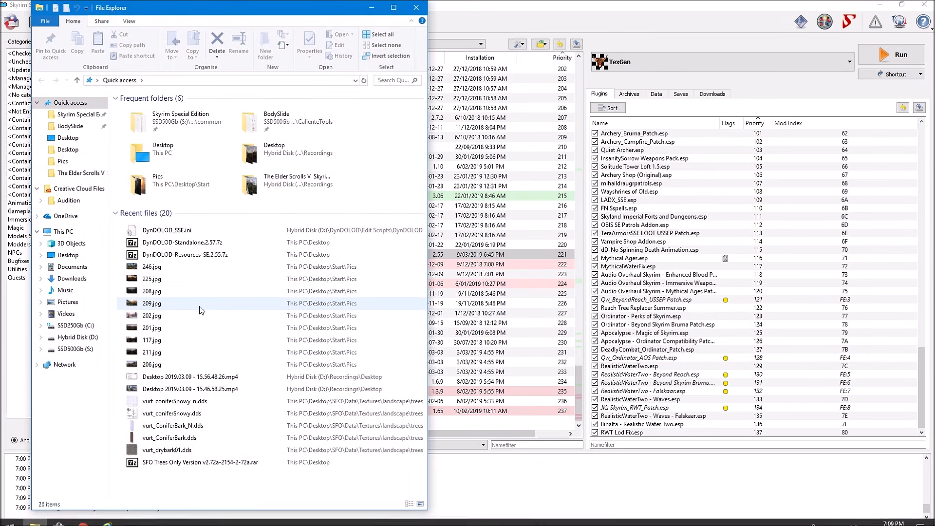
left_click(89, 338)
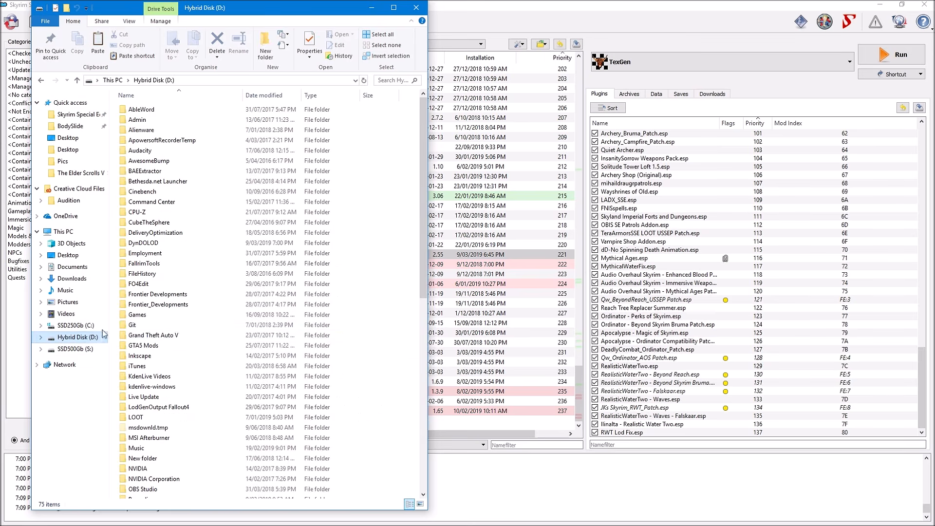
double_click(171, 243)
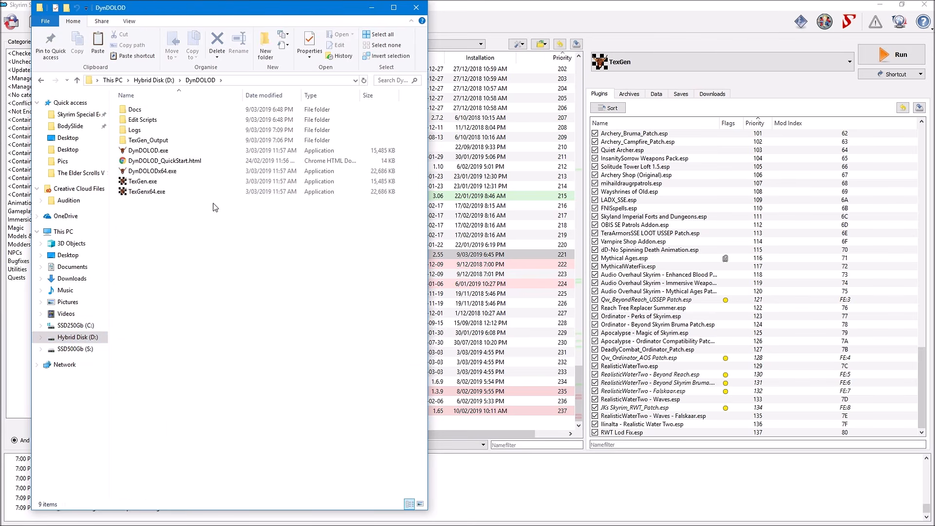
double_click(156, 141)
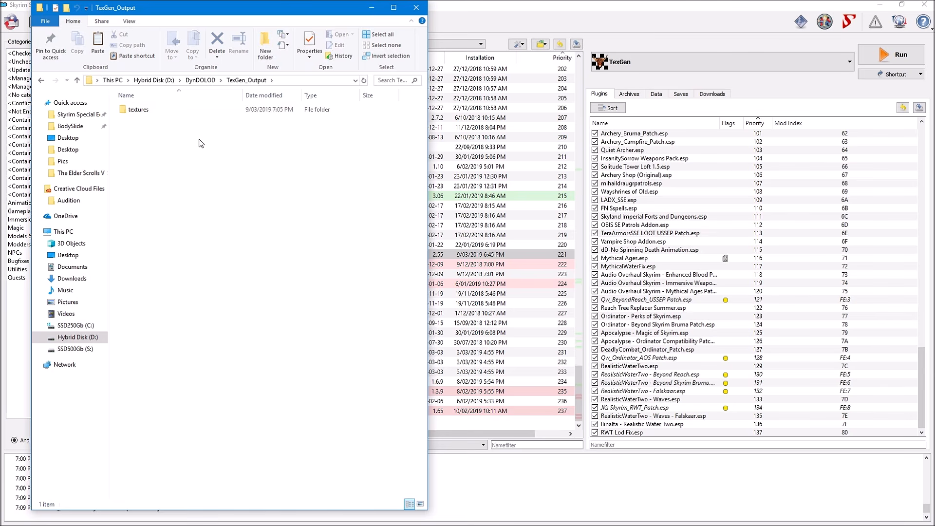
- Pack the textures folder into a 7z archive named TexGen_Output and close the folder window
left_click(163, 112)
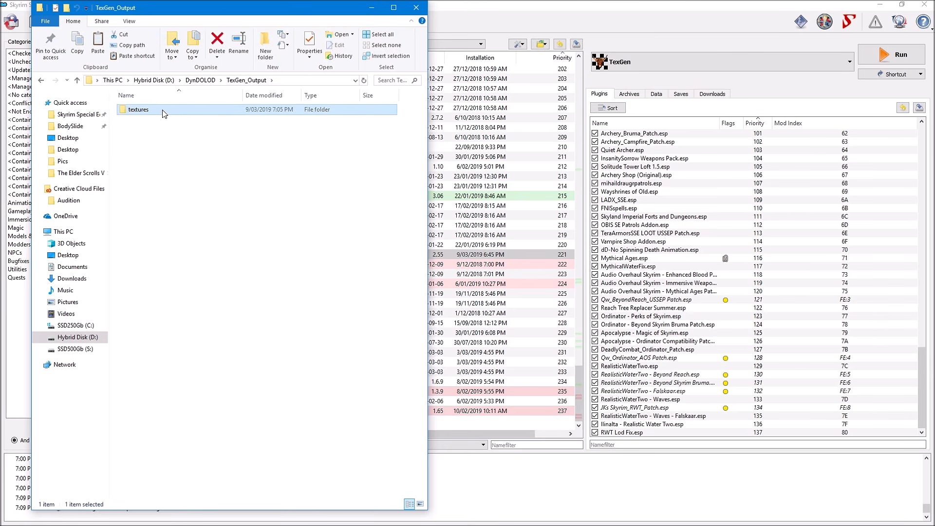
right_click(162, 110)
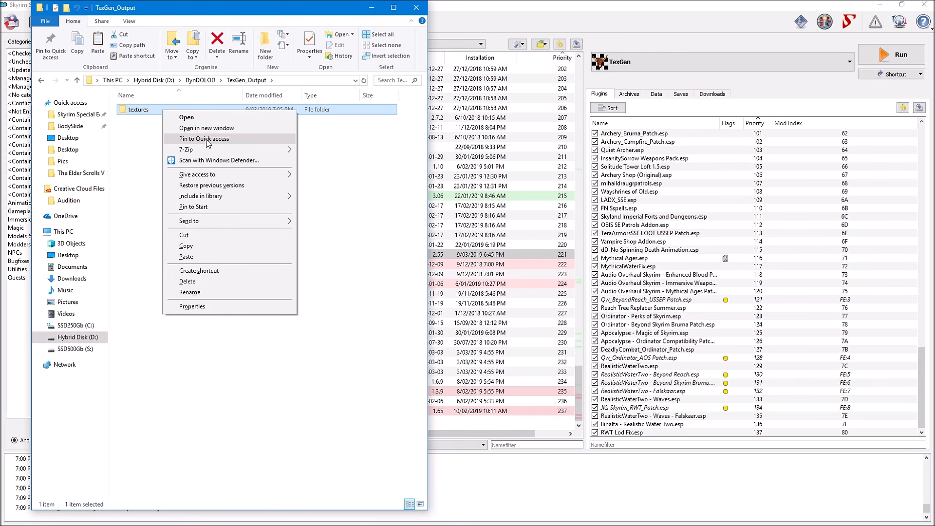
mouse_move(198, 149)
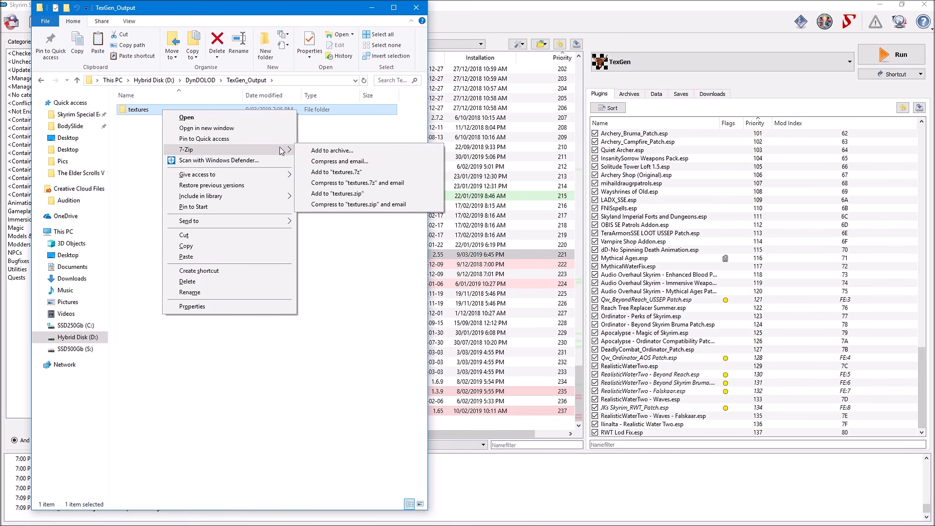
left_click(336, 153)
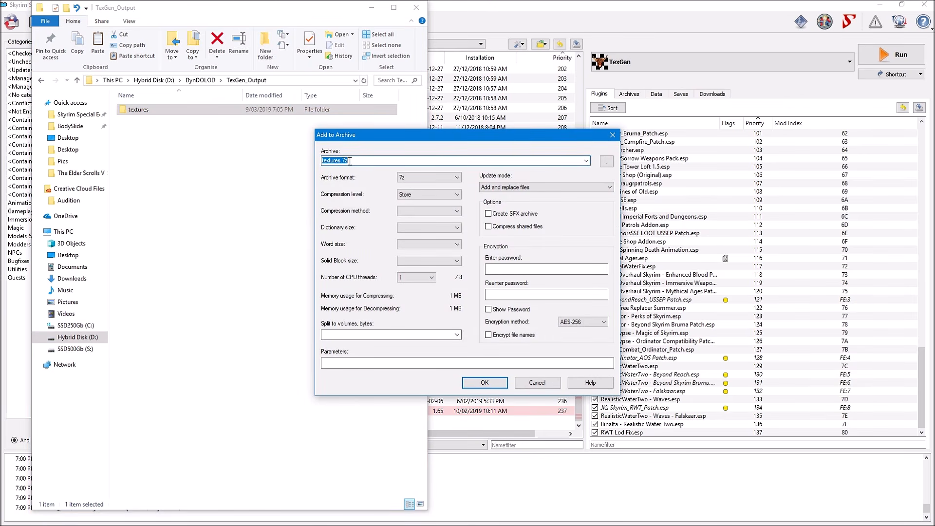
type("TexGen_Output")
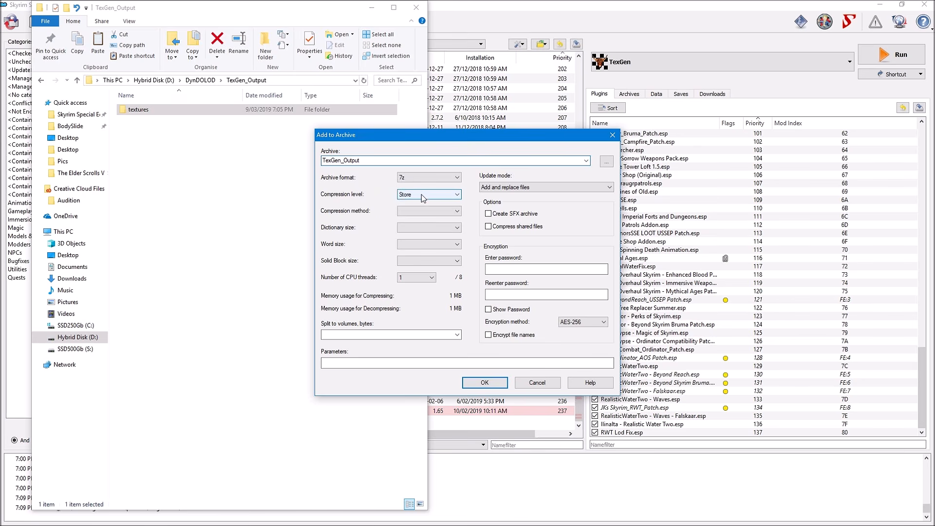
left_click(489, 383)
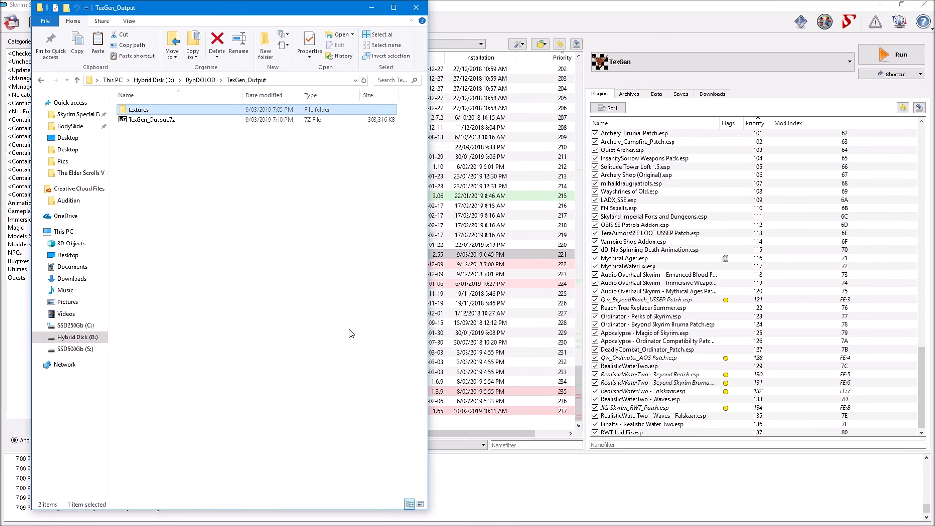
left_click(174, 121)
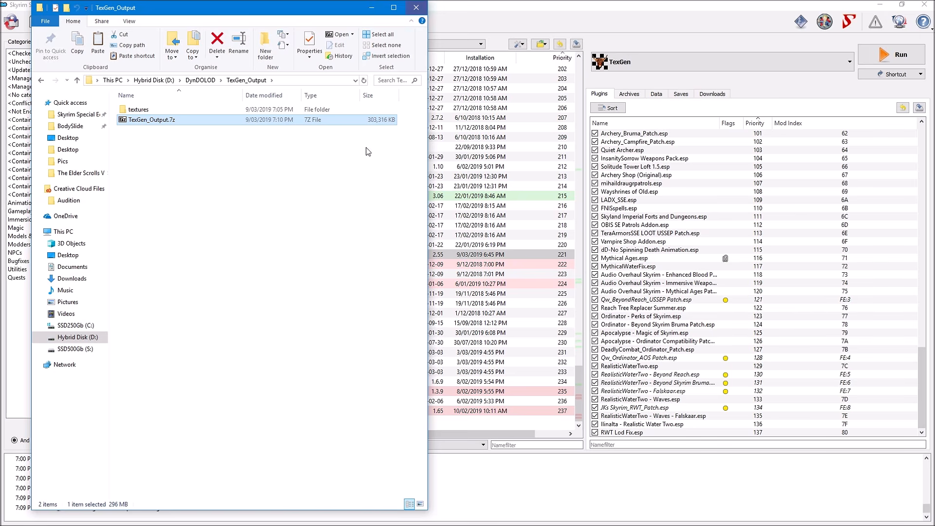
left_click(416, 7)
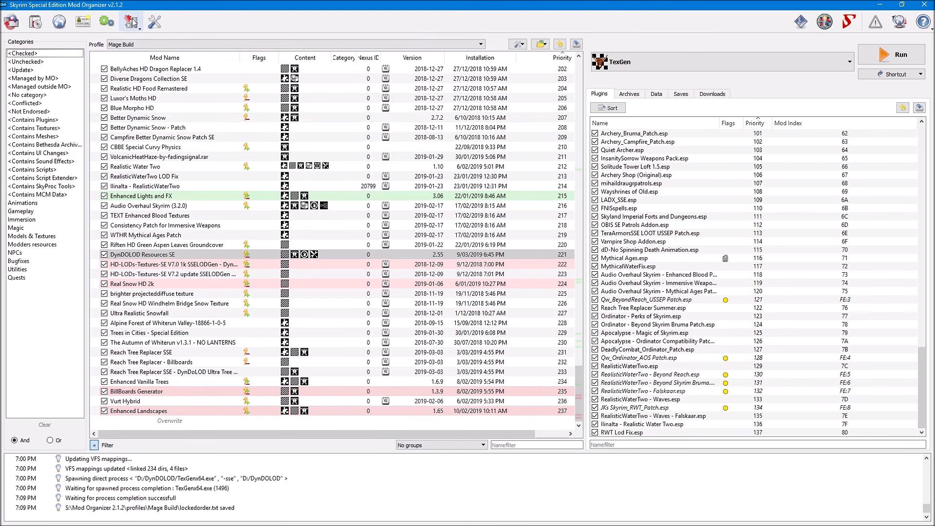
- Install TexGen_Output.7z from D:\DynDOLOD\TexGen_Output as the mod TexGen Output and enable it
left_click(36, 22)
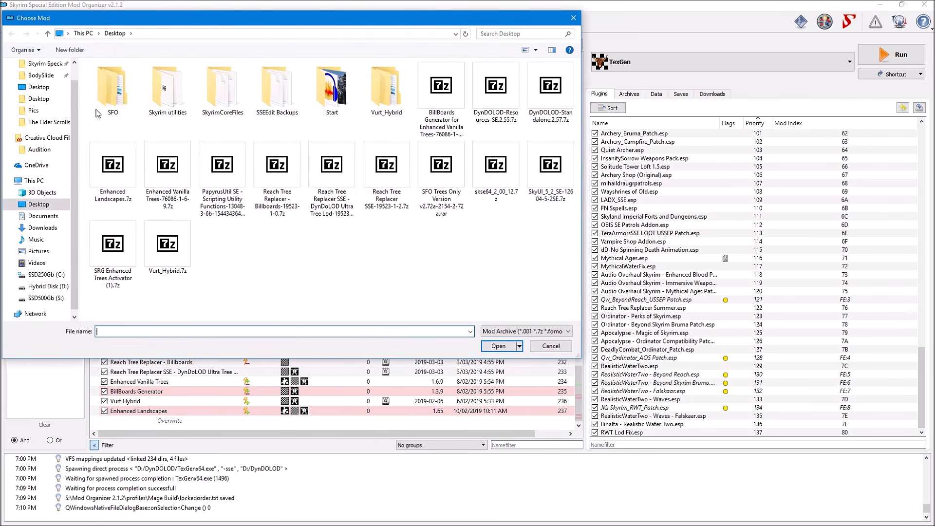
left_click(47, 287)
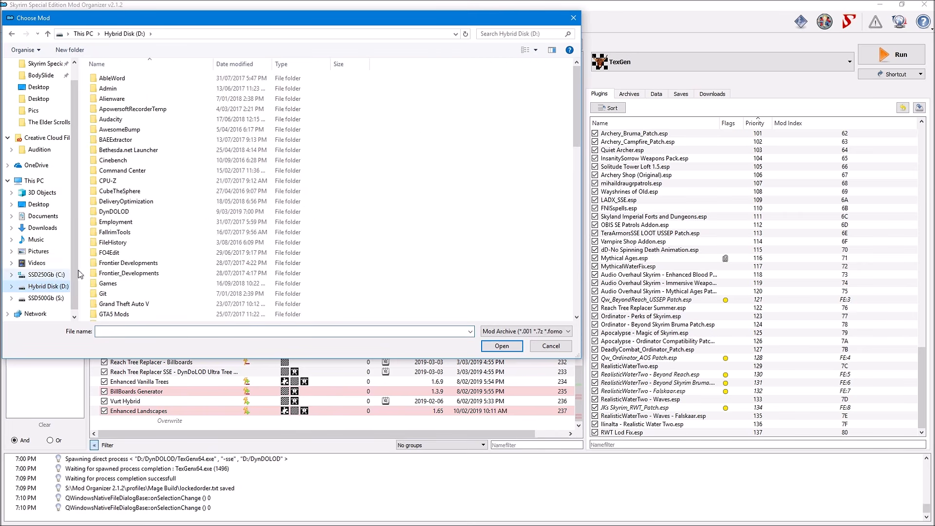
double_click(141, 209)
double_click(128, 109)
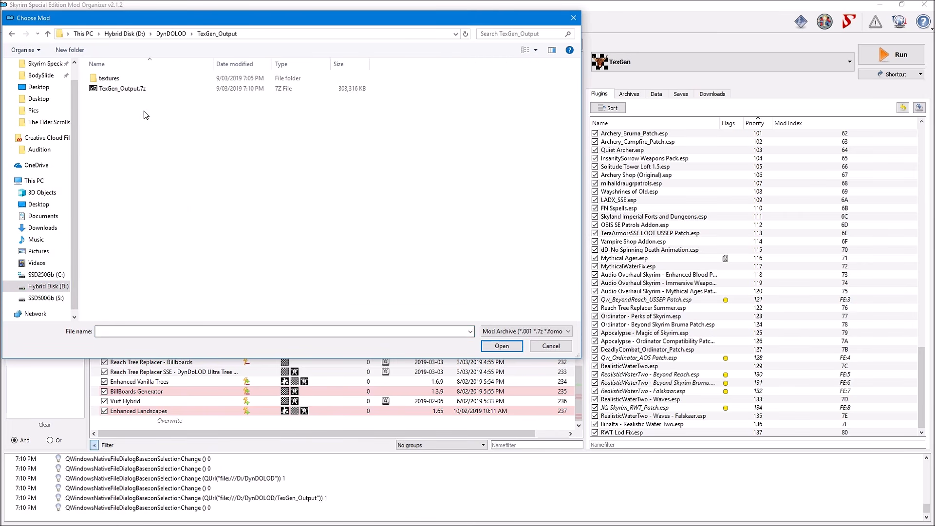
left_click(141, 89)
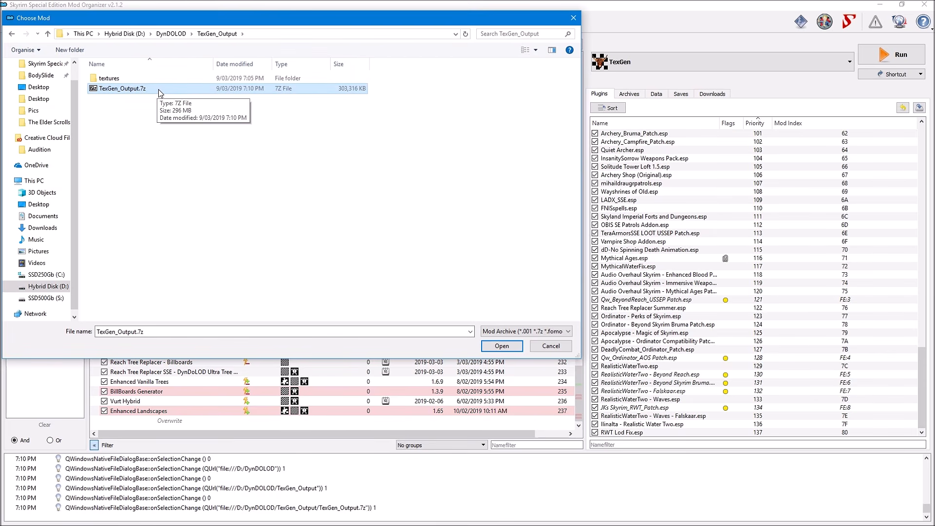
left_click(502, 346)
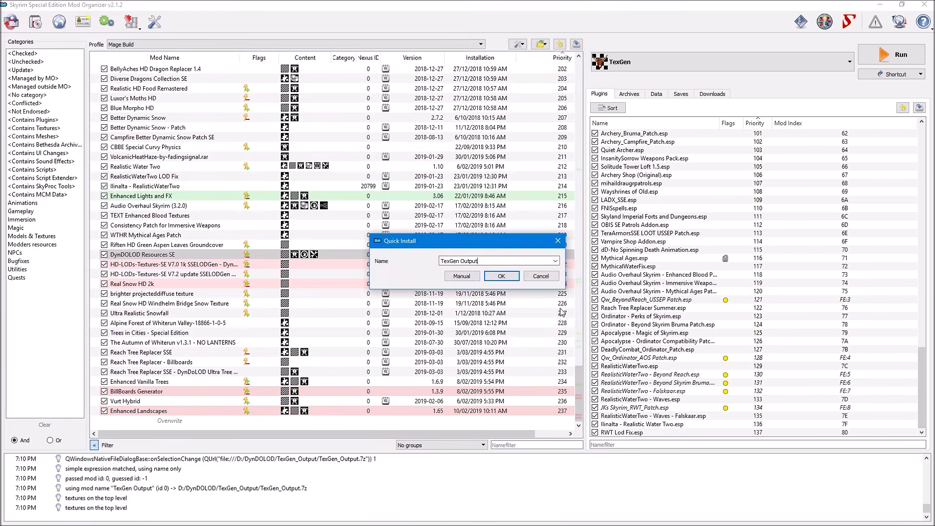
left_click(501, 276)
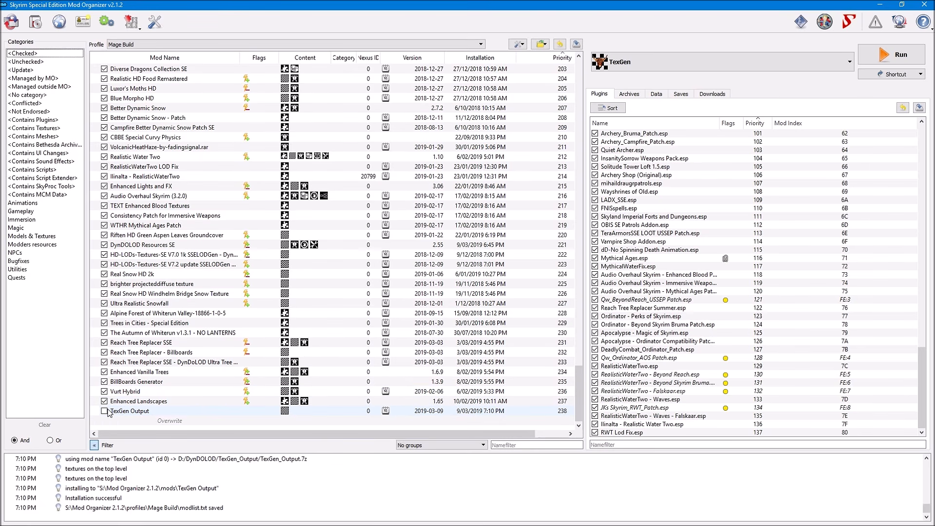
left_click(104, 410)
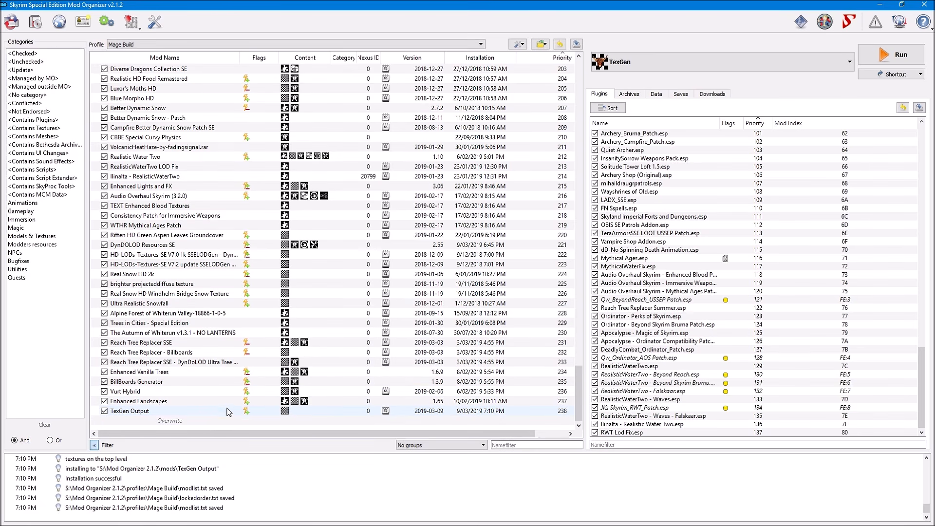
- Move the TexGen Output mod directly below DynDOLOD Resources SE in the mod order
left_click(209, 411)
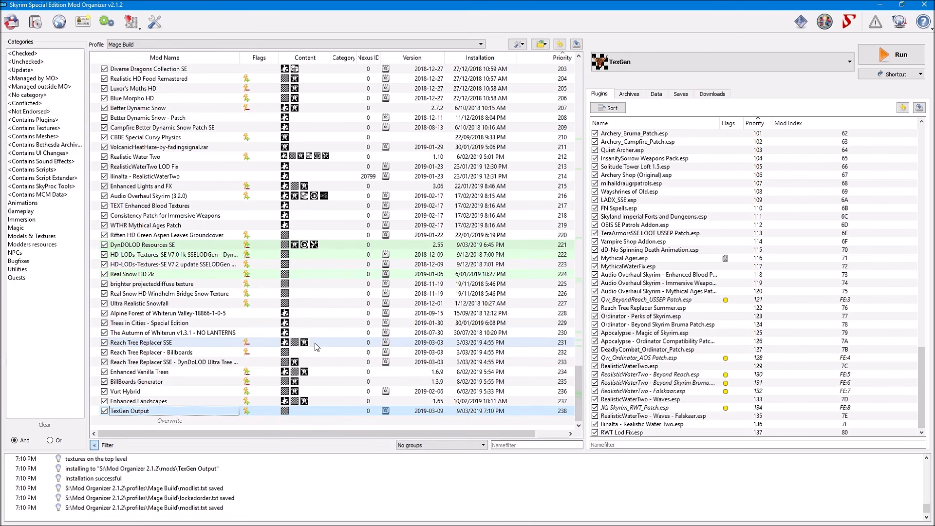
mouse_move(315, 347)
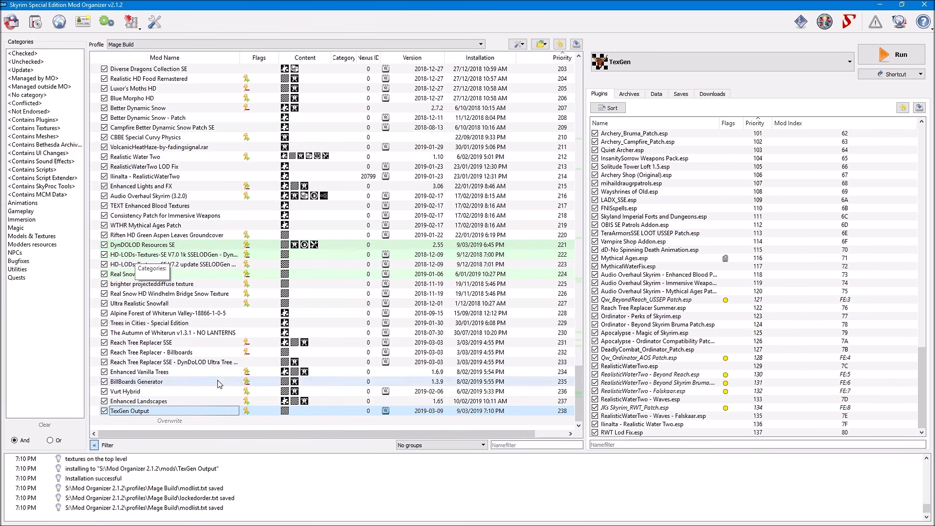
left_click_drag(189, 413, 214, 254)
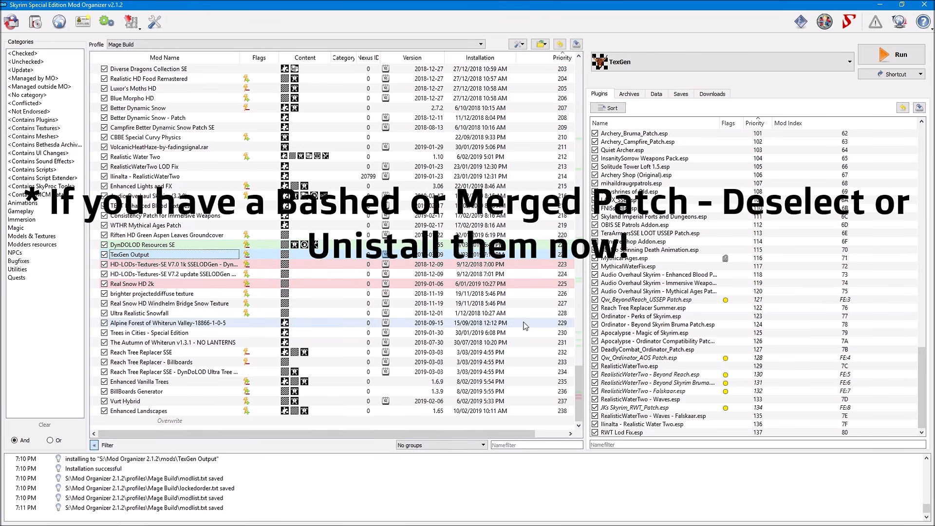
- Run DynDOLOD as the selected executable and dismiss its help page with showing it at start turned off
left_click(845, 63)
left_click(713, 239)
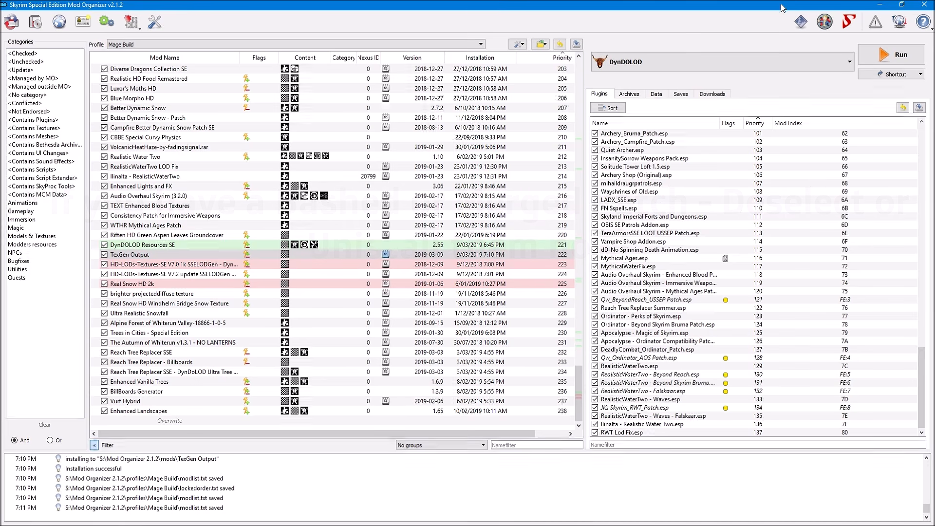
left_click(885, 57)
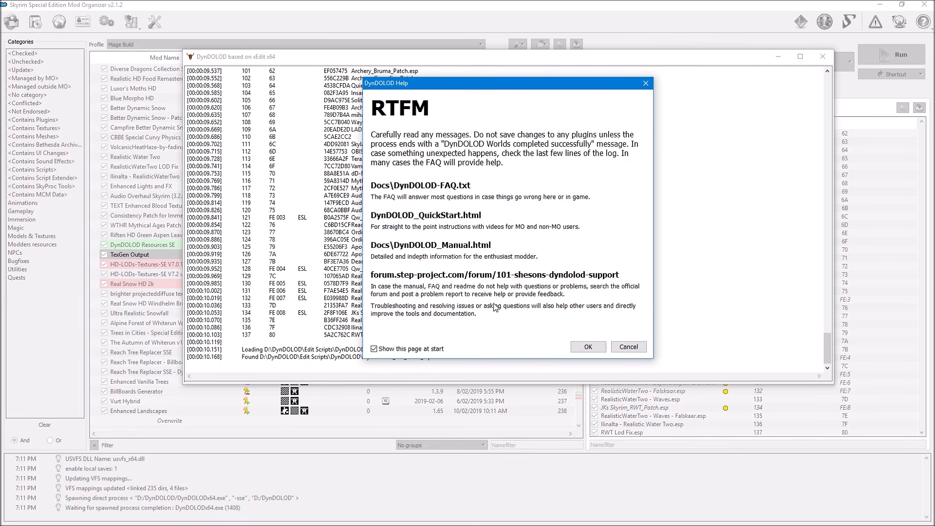
left_click(393, 349)
left_click(587, 347)
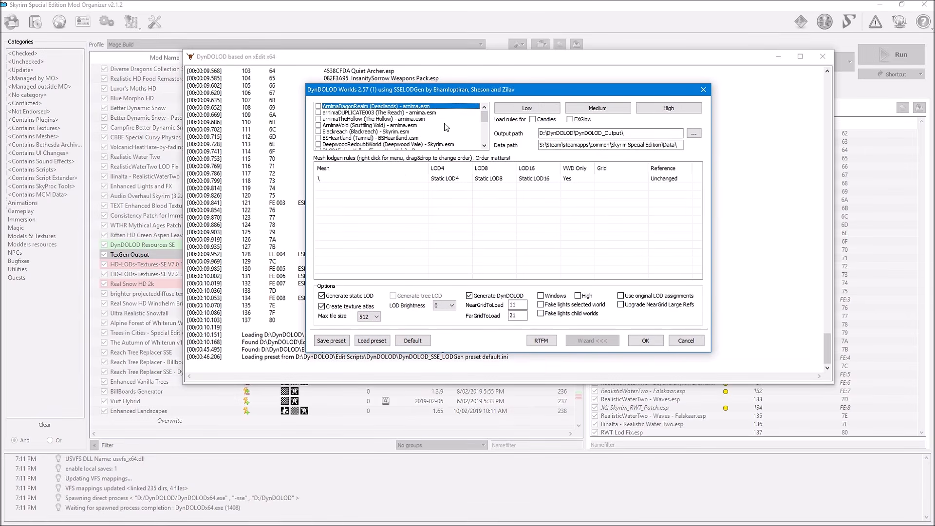
- Select all worlds in the DynDOLOD world list and clear the whole selection again
scroll(444, 125, "down", 4)
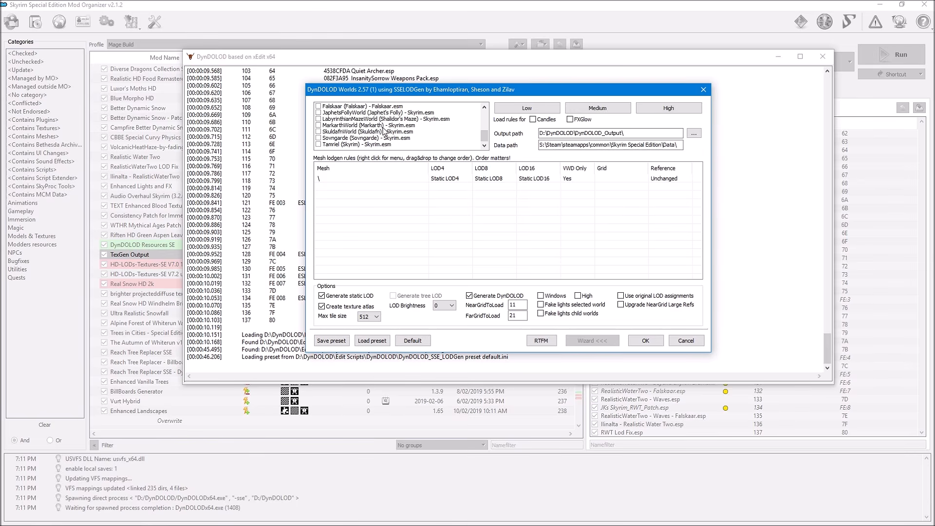
scroll(391, 130, "up", 4)
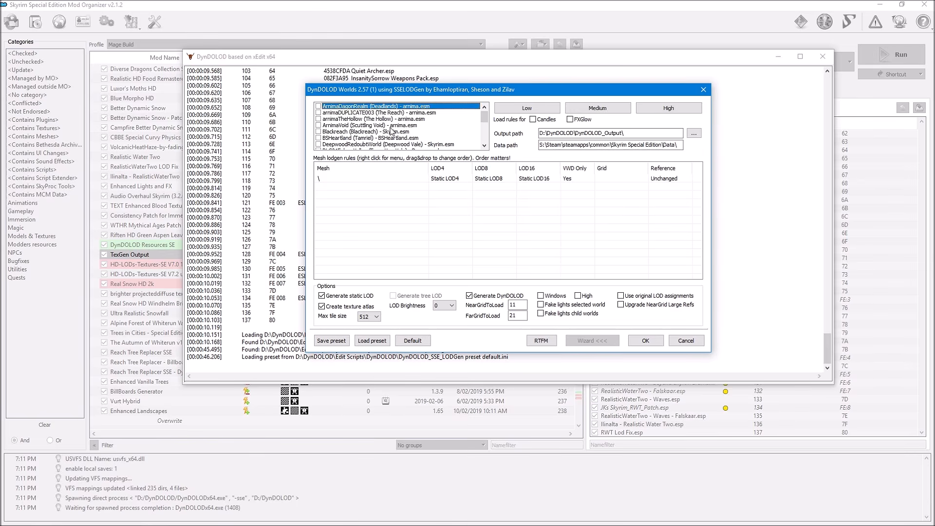
right_click(368, 119)
left_click(408, 127)
right_click(393, 125)
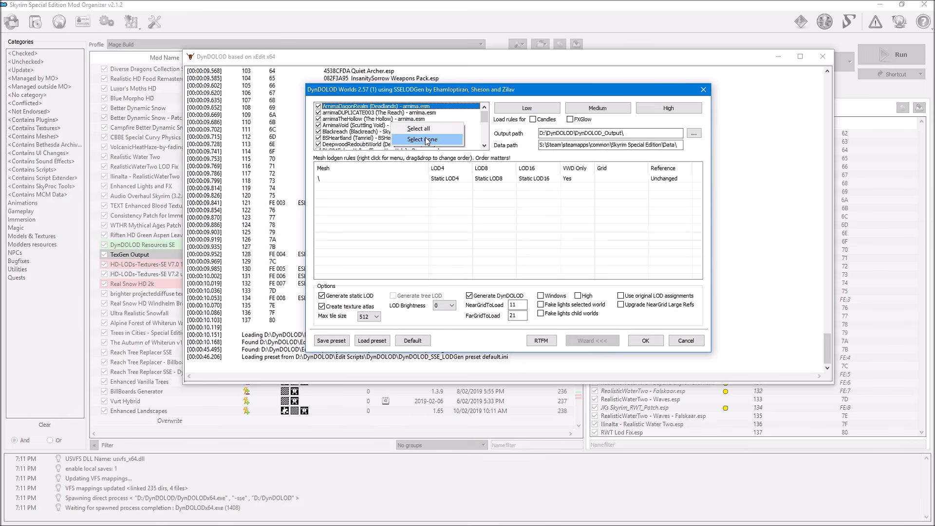
left_click(423, 139)
scroll(411, 133, "down", 5)
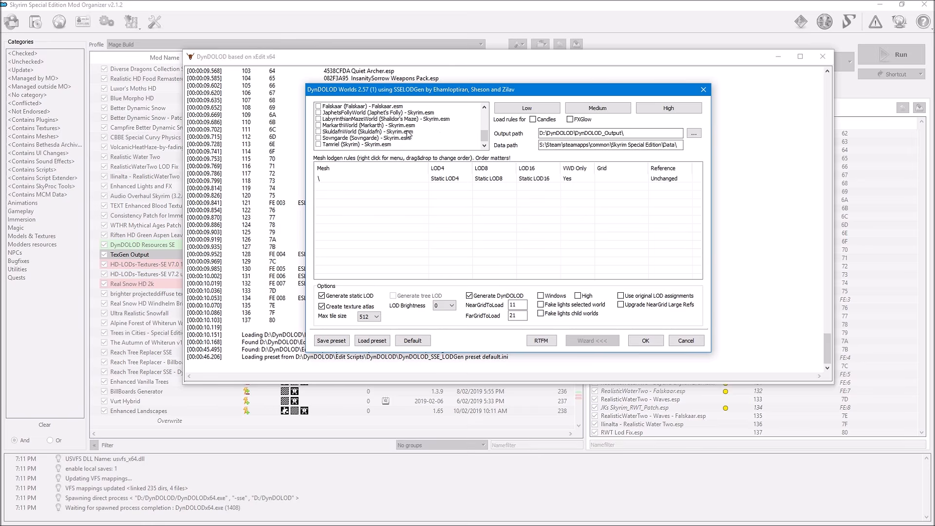
- For the Tamriel (Skyrim) world, load the High mesh rules and select the tree rule in the list
left_click(319, 145)
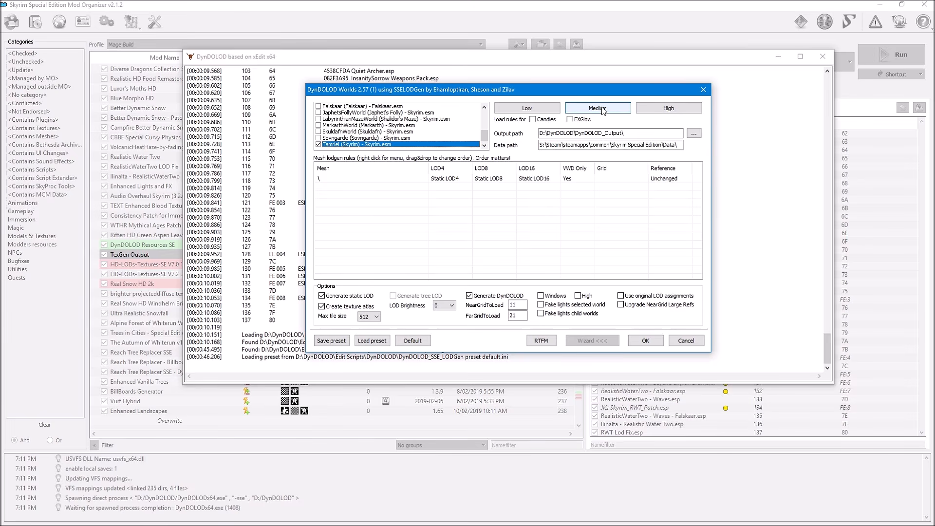
left_click(665, 111)
scroll(592, 209, "down", 10)
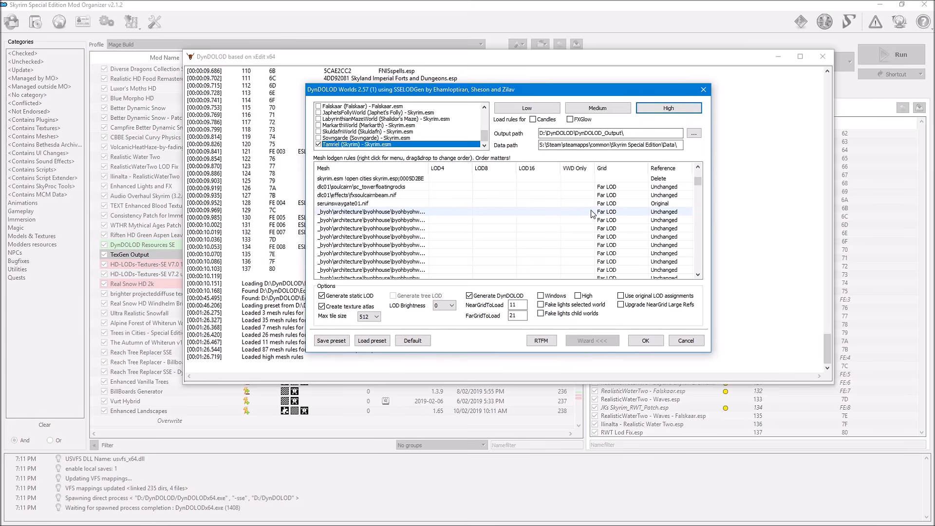
scroll(587, 221, "down", 10)
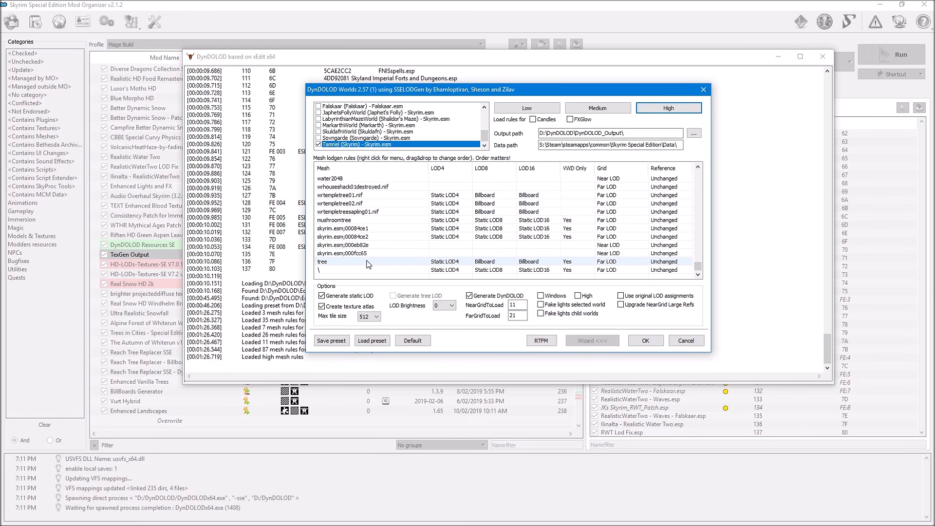
left_click(402, 266)
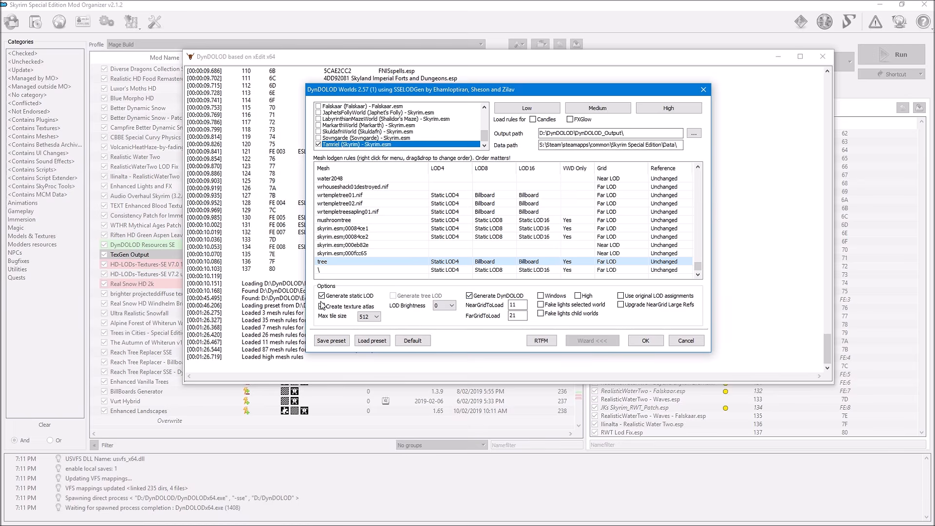
- Set the max tile size for the texture atlas to 2048
left_click(373, 316)
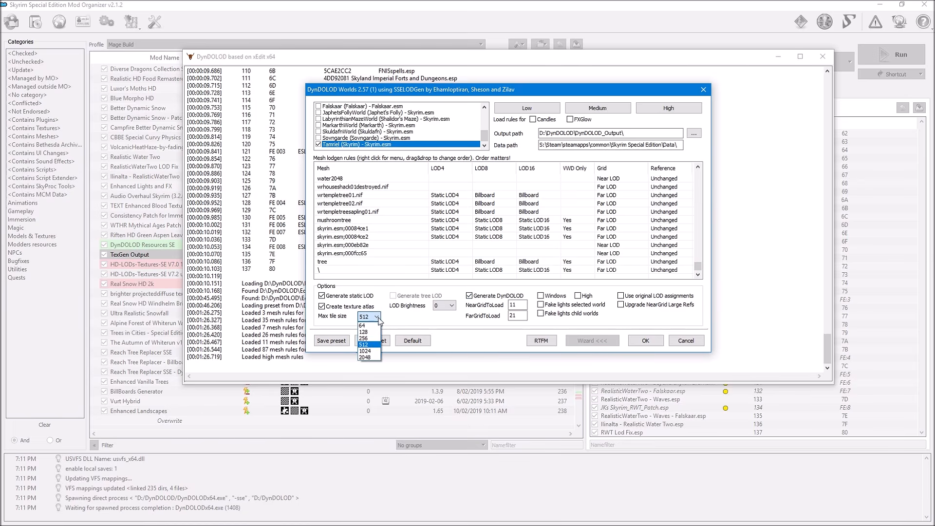
left_click(371, 357)
left_click(378, 317)
left_click(373, 358)
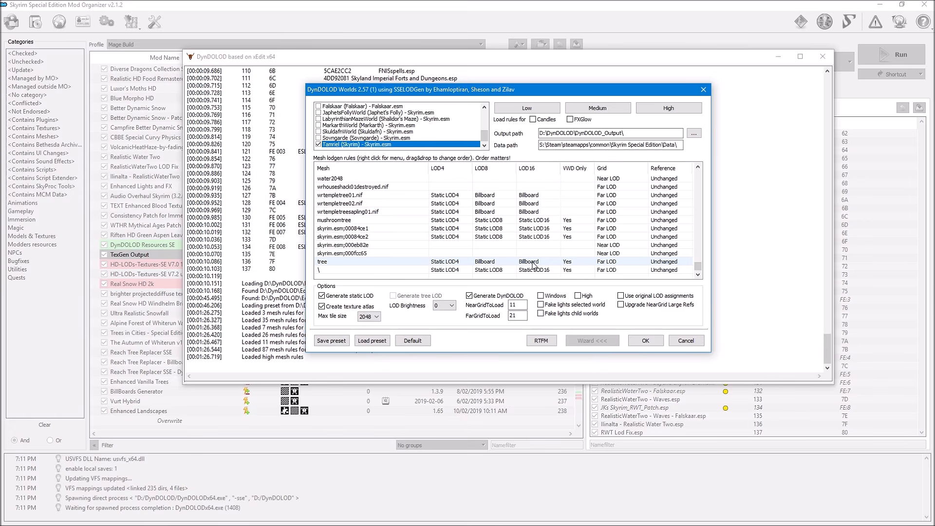
- Set the LOD Brightness to -3
left_click(453, 307)
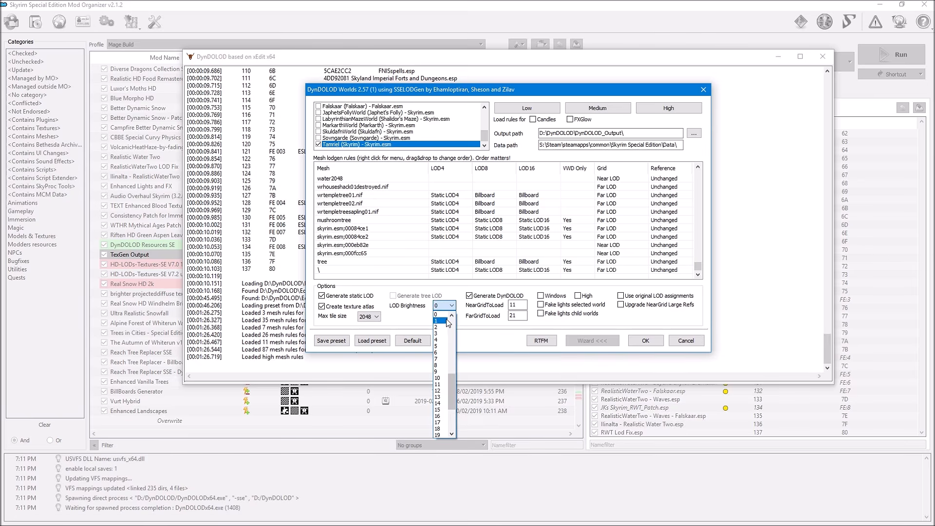
left_click(451, 316)
left_click(451, 317)
left_click(451, 316)
left_click(452, 316)
left_click(451, 317)
left_click(451, 317)
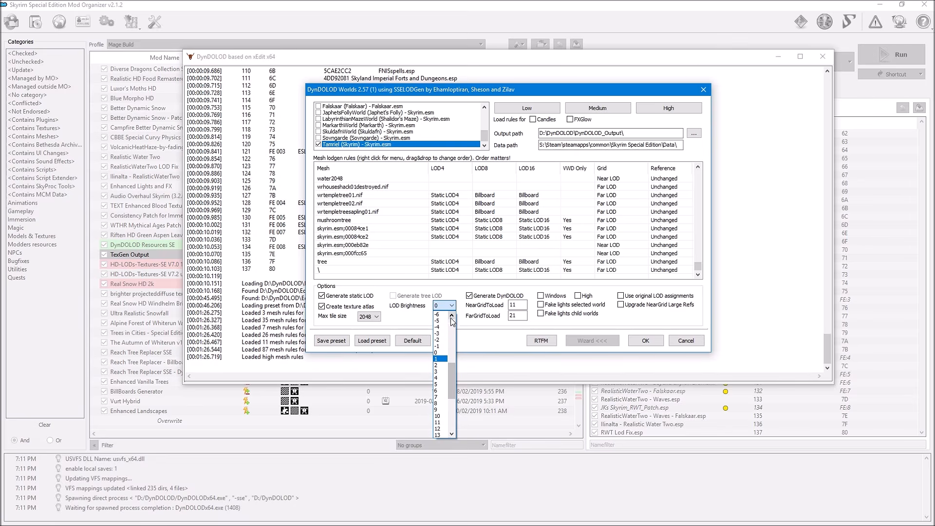
left_click(441, 333)
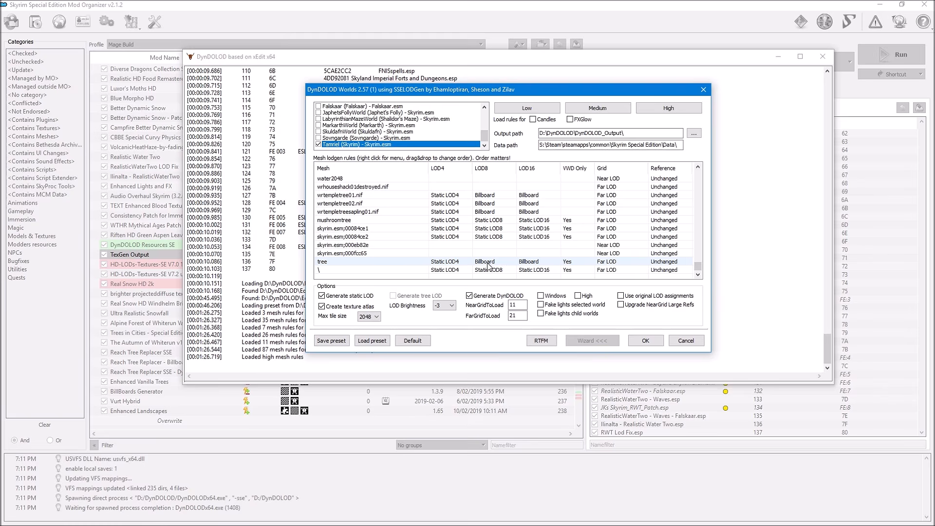
left_click(440, 307)
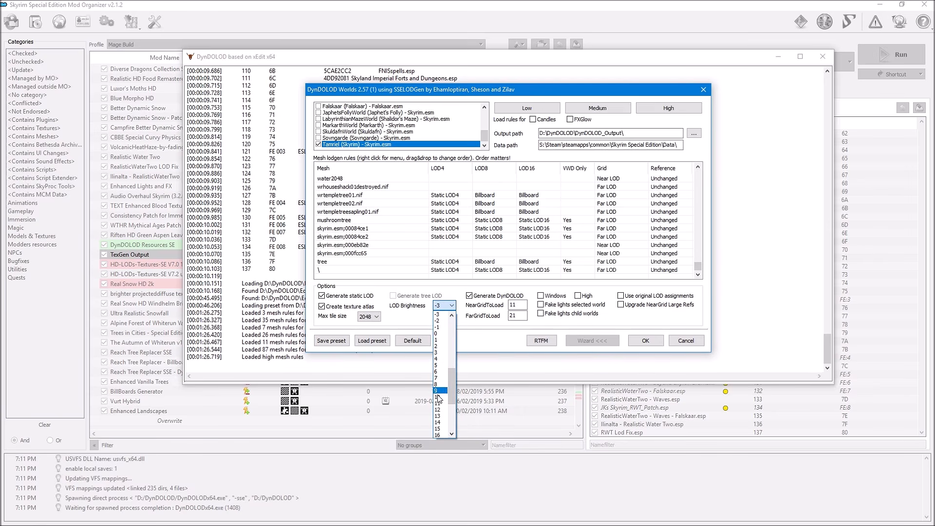
left_click(438, 314)
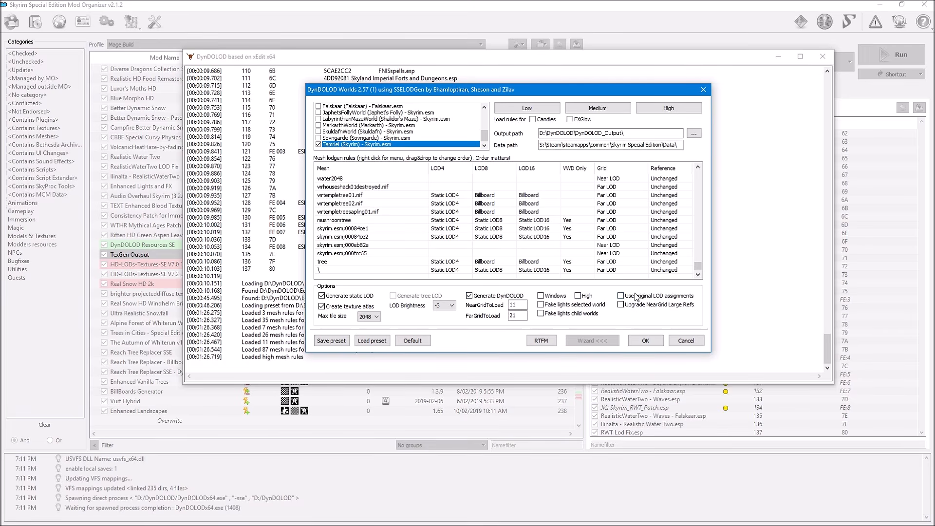
- Generate the LODs with the Windows option enabled, and save the DynDOLOD plugins on exit
left_click(542, 297)
left_click(646, 341)
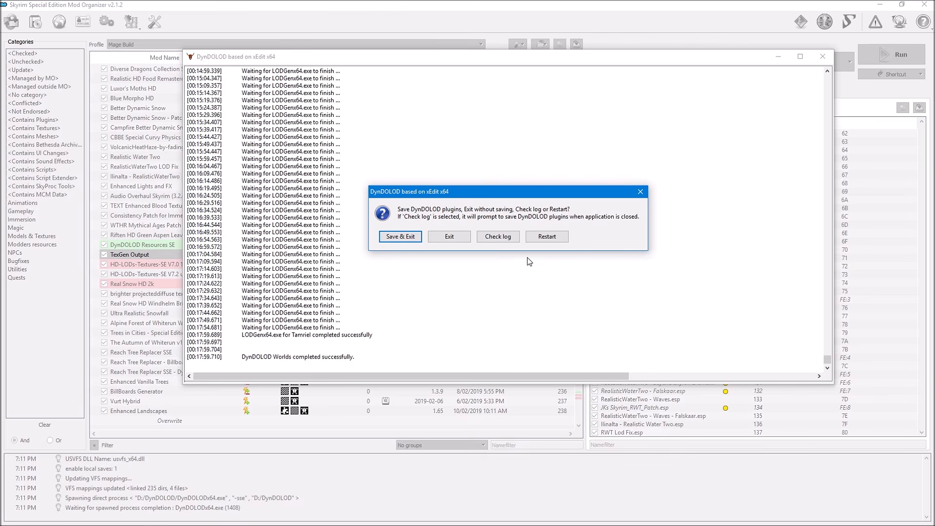
left_click_drag(502, 193, 542, 190)
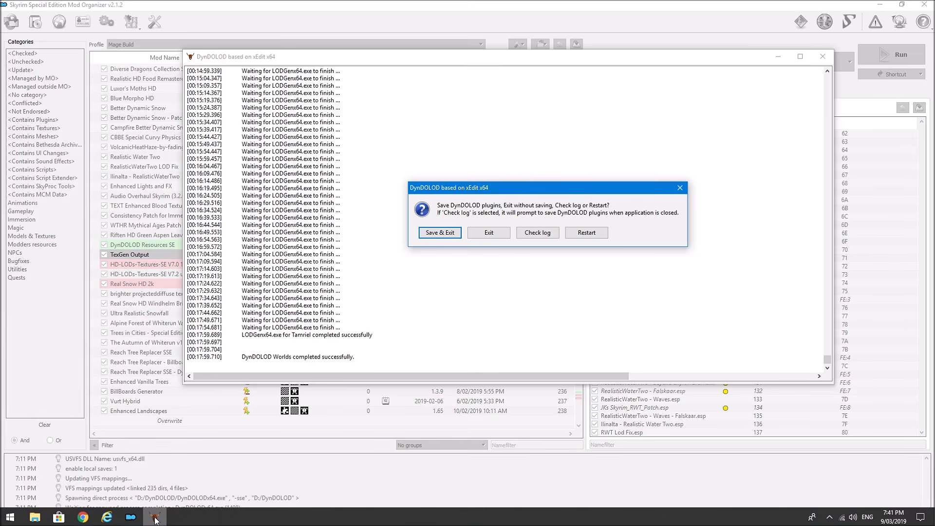
mouse_move(157, 520)
left_click(439, 233)
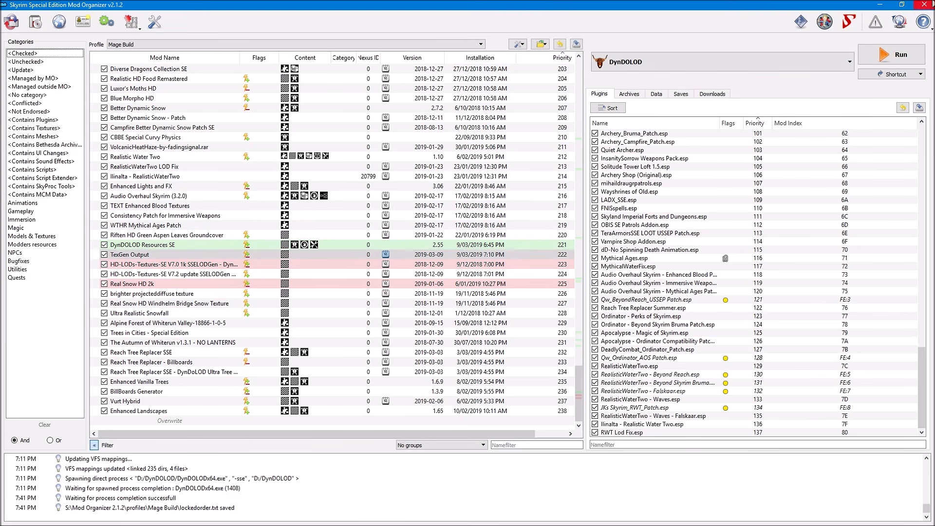
- Minimize Mod Organizer and open the folder D:\DynDOLOD\DynDOLOD_Output in File Explorer
left_click(880, 4)
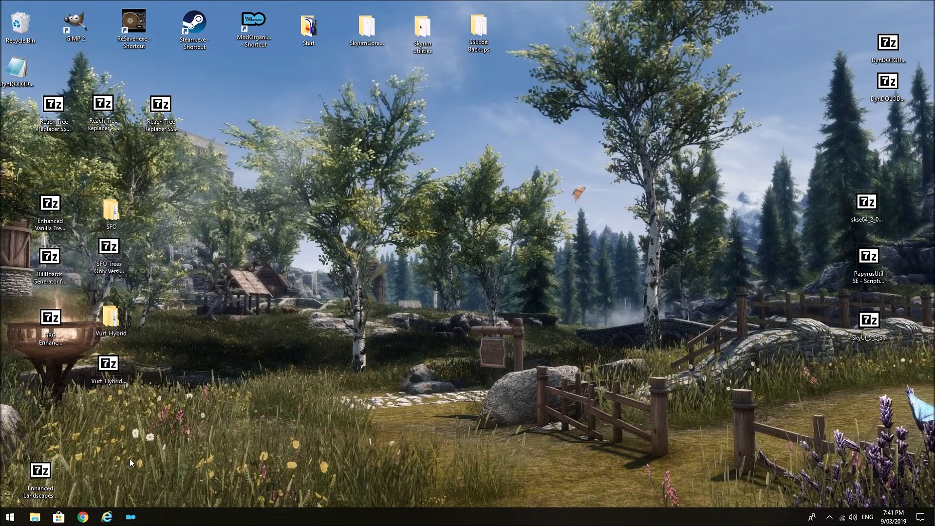
left_click(35, 517)
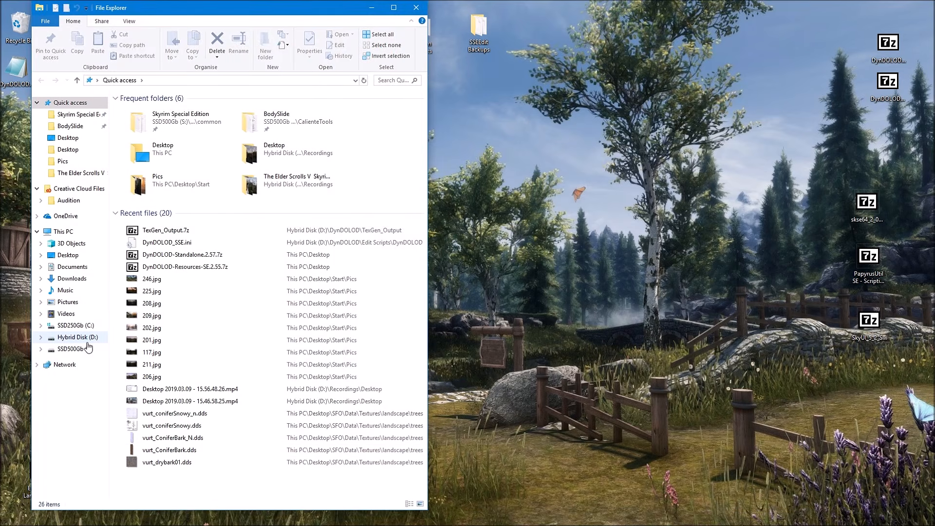
left_click(87, 340)
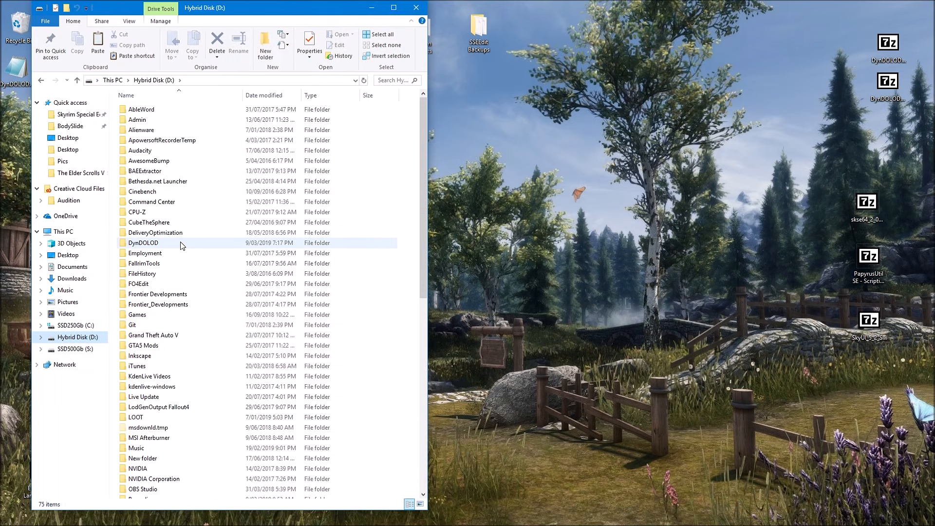
double_click(181, 245)
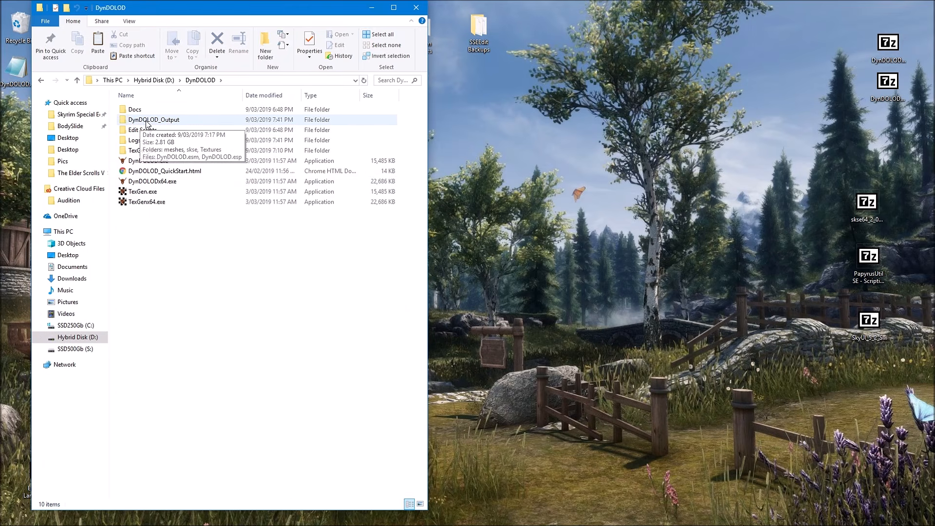
double_click(180, 120)
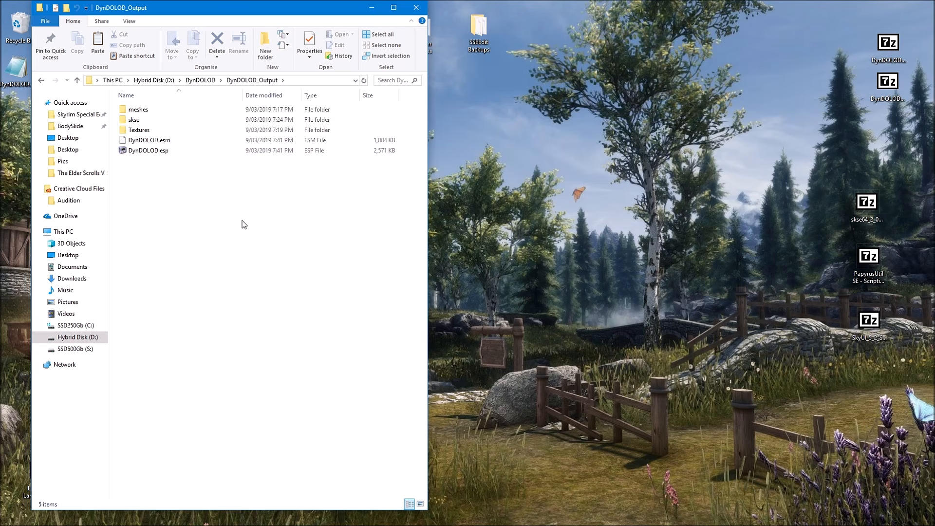
- Pack the meshes, skse and Textures folders with DynDOLOD.esm and DynDOLOD.esp into DynDOLOD_Output.7z at Store compression, and close the folder window
left_click(179, 115)
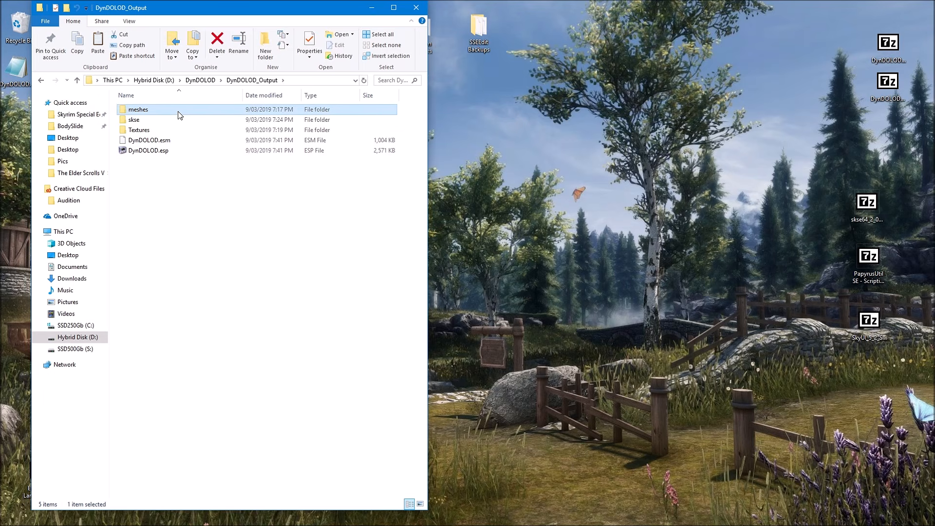
left_click(190, 151, "shift")
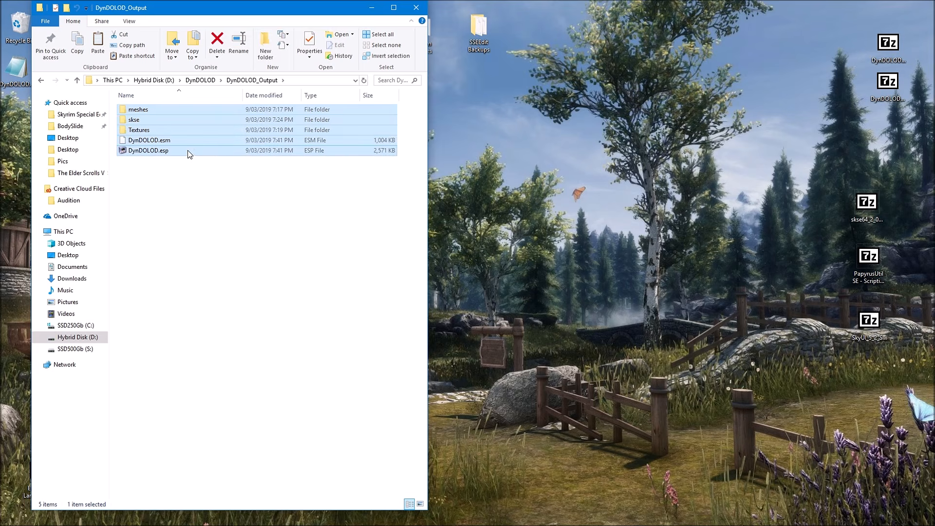
right_click(214, 119)
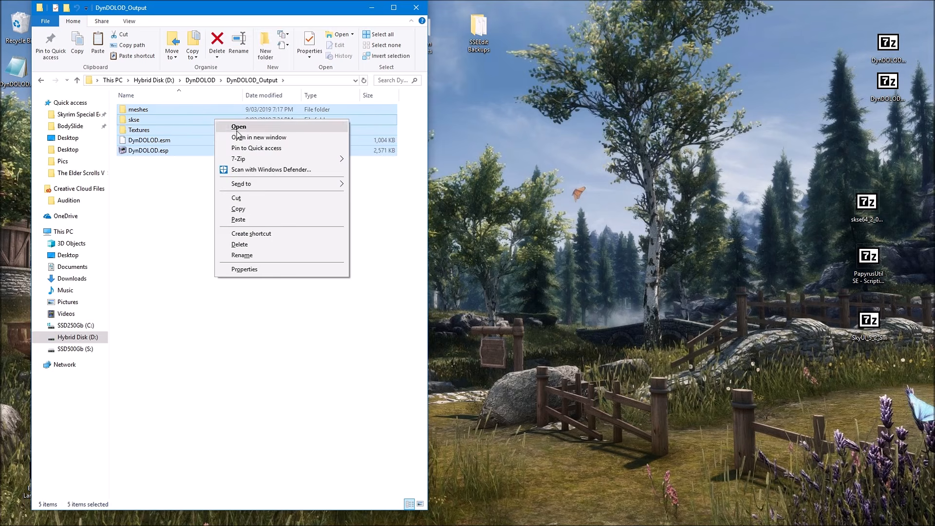
mouse_move(270, 159)
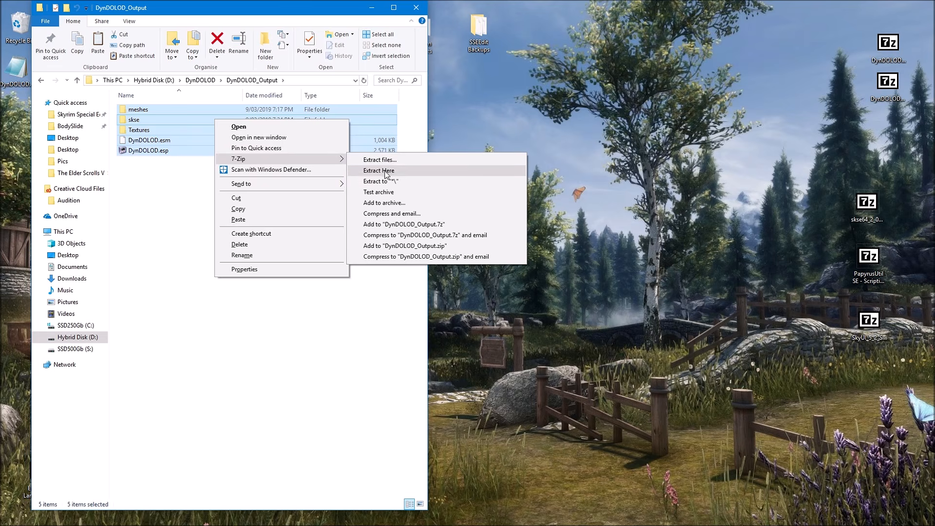
left_click(383, 203)
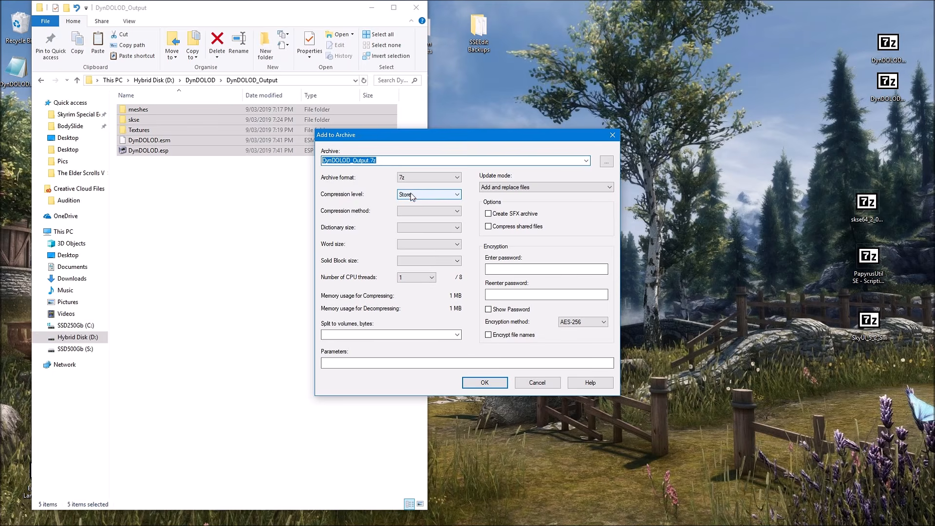
left_click(484, 382)
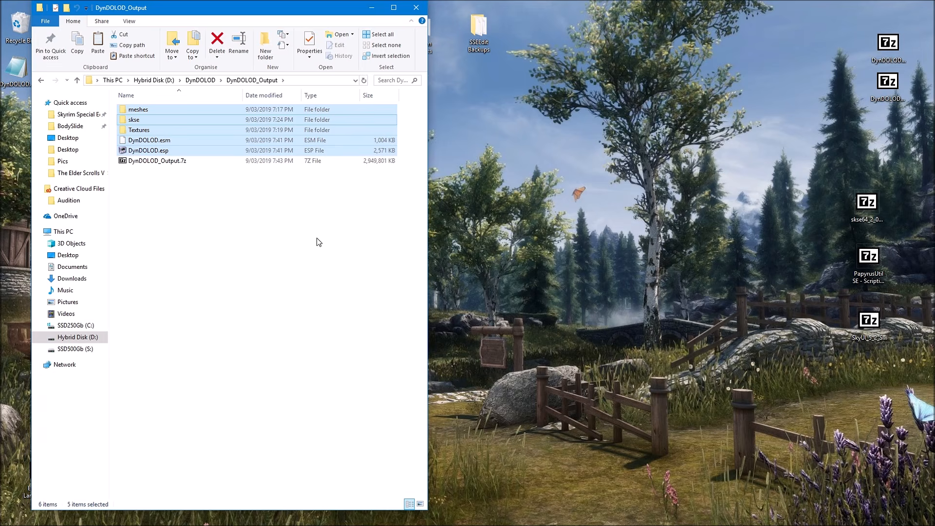
left_click(180, 164)
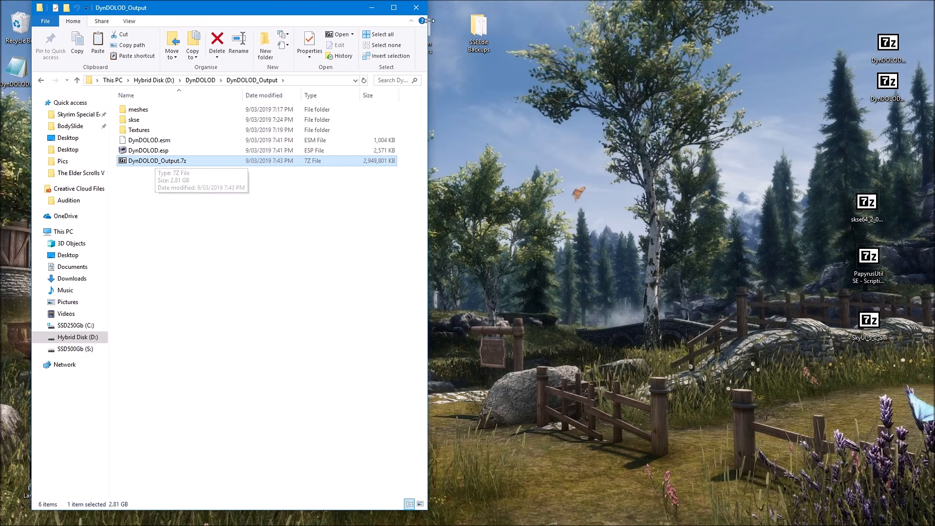
left_click(416, 7)
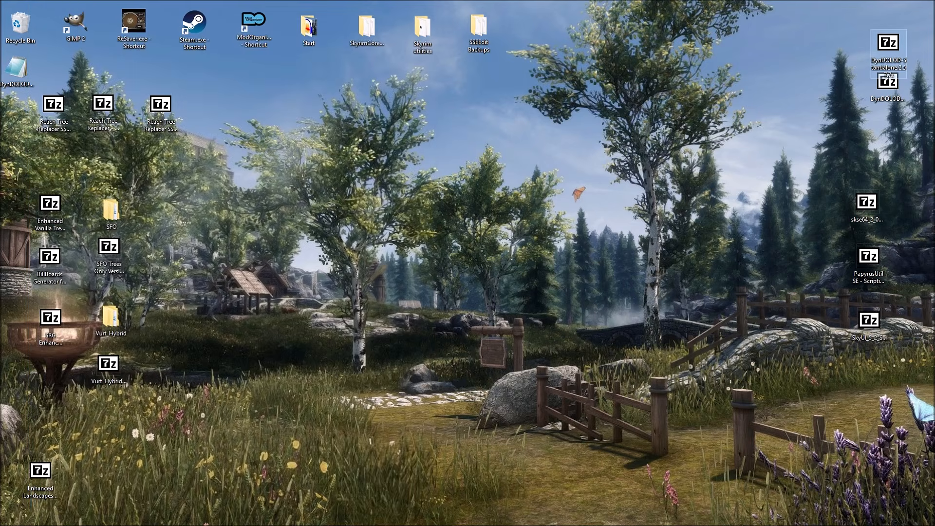
- Switch to Mod Organizer, install DynDOLOD_Output.7z from D:\DynDOLOD\DynDOLOD_Output as the mod DynDOLOD Output and enable it
left_click(130, 517)
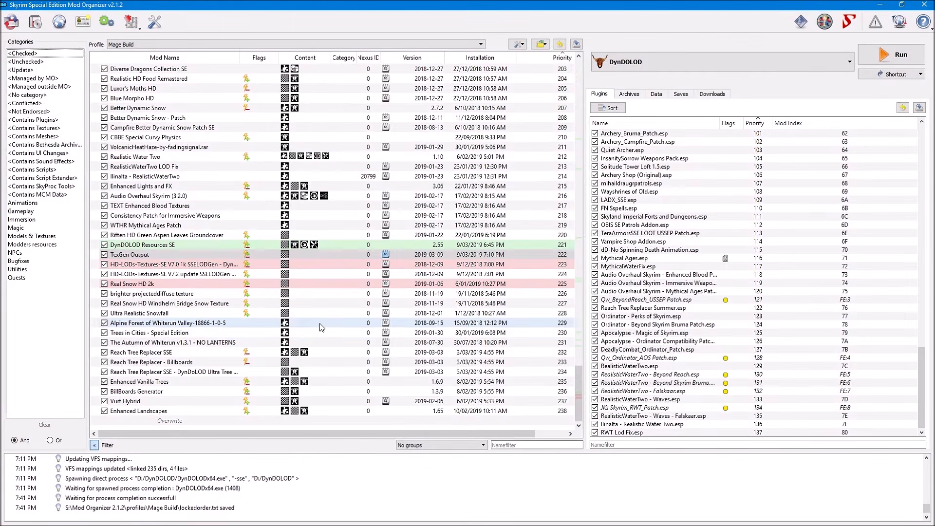
left_click(37, 28)
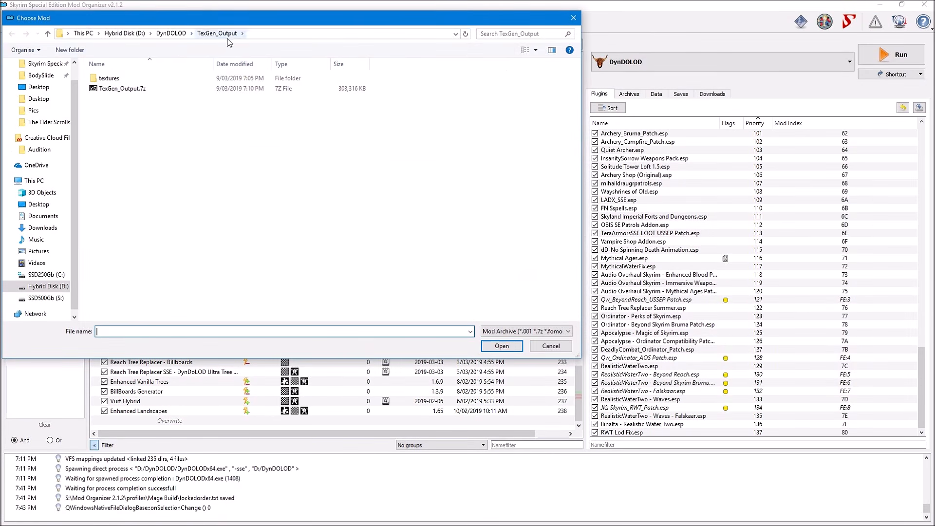
left_click(47, 35)
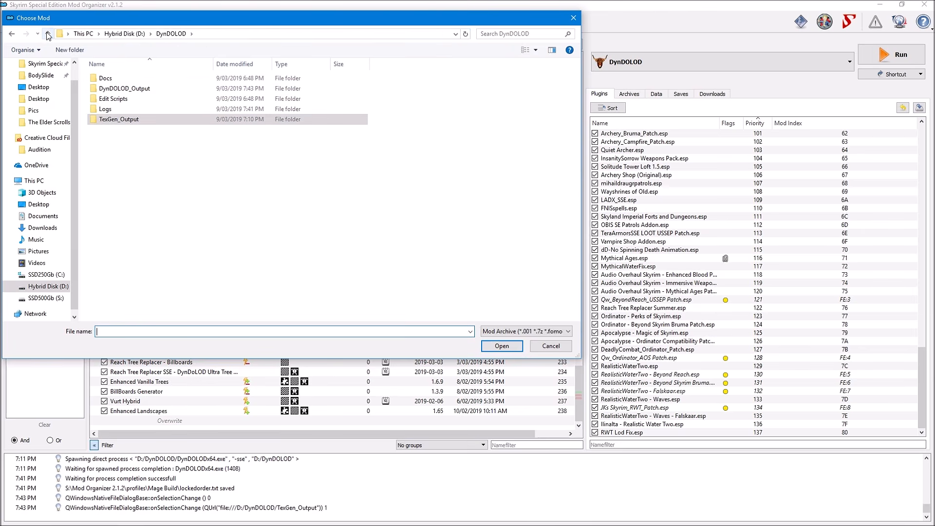
double_click(155, 90)
left_click(155, 112)
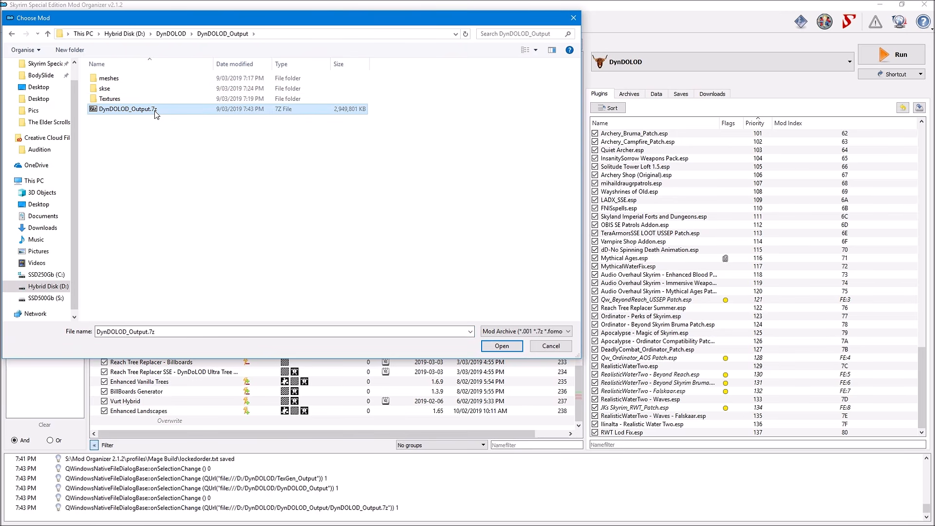
left_click(495, 347)
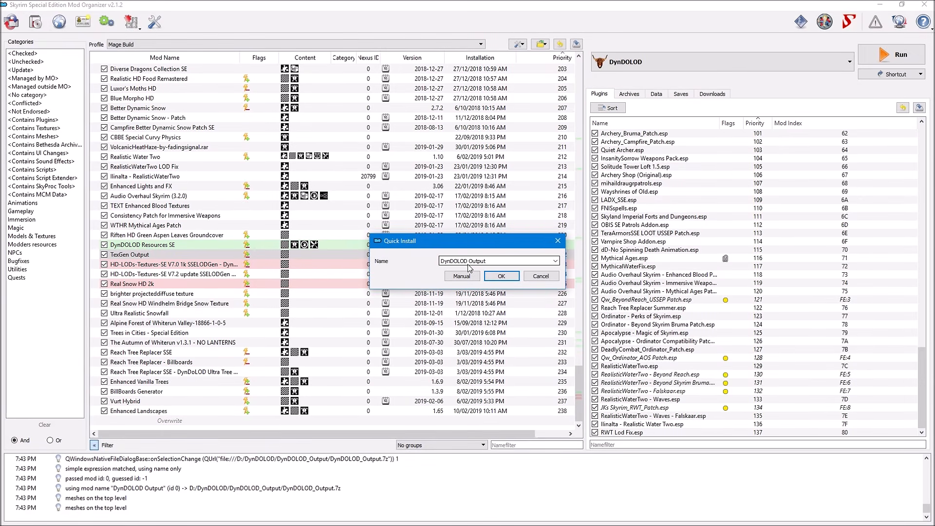
left_click(500, 277)
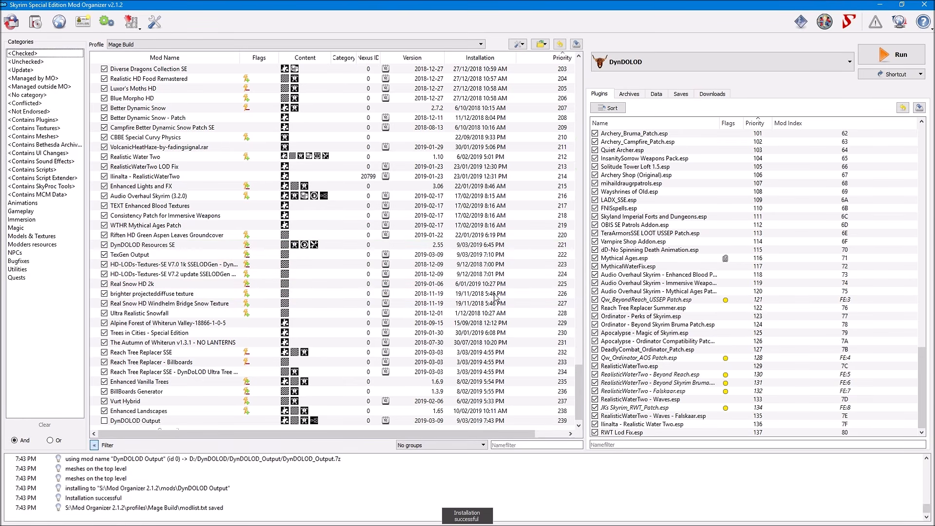
left_click(104, 421)
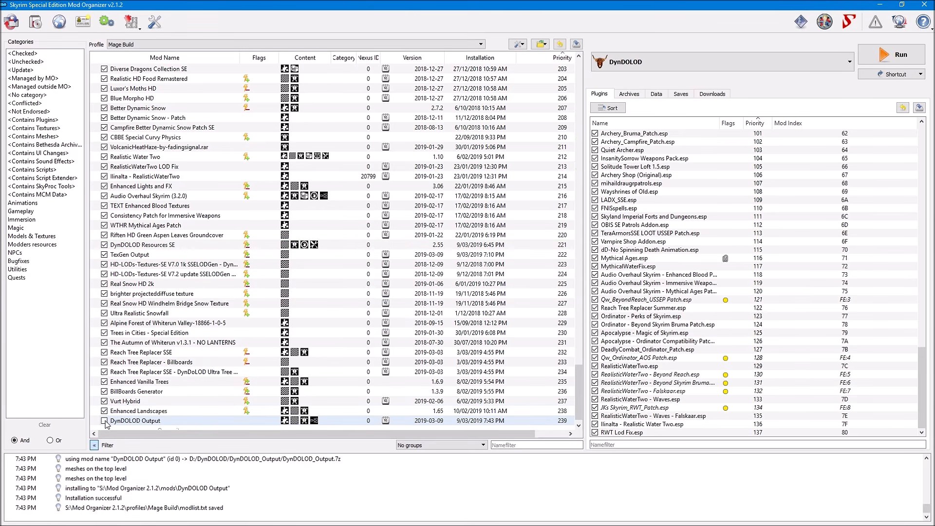
scroll(782, 340, "down", 1)
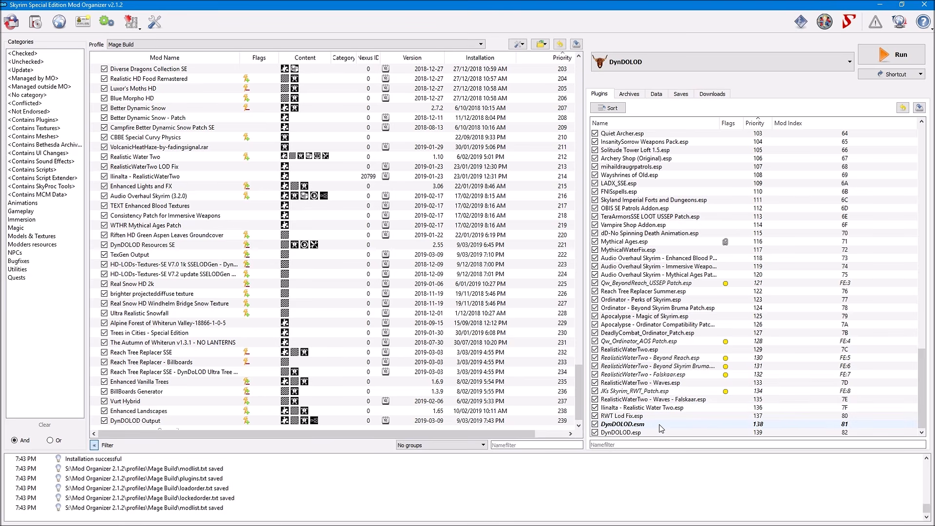
- Move DynDOLOD.esm up the plugin load order to directly below FISS.esp, ahead of SkyUI_SE.esp
left_click(166, 422)
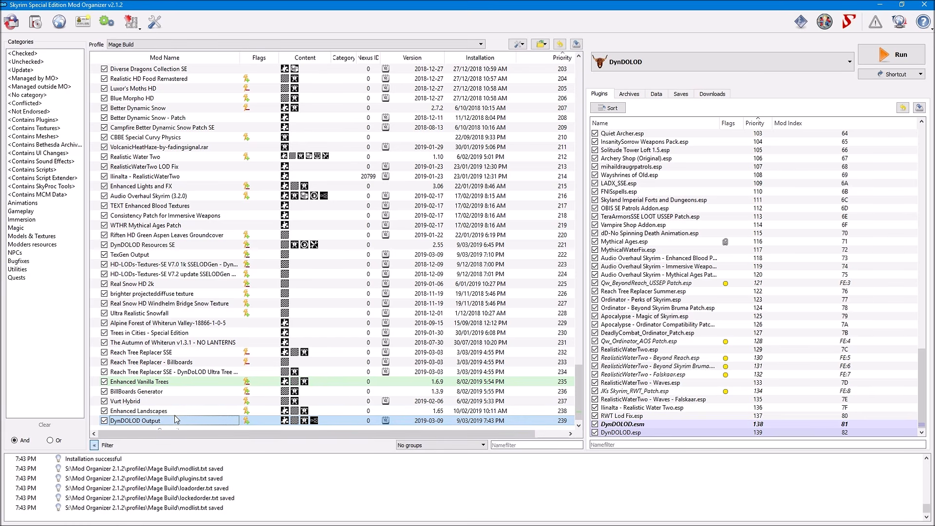
scroll(174, 422, "down", 1)
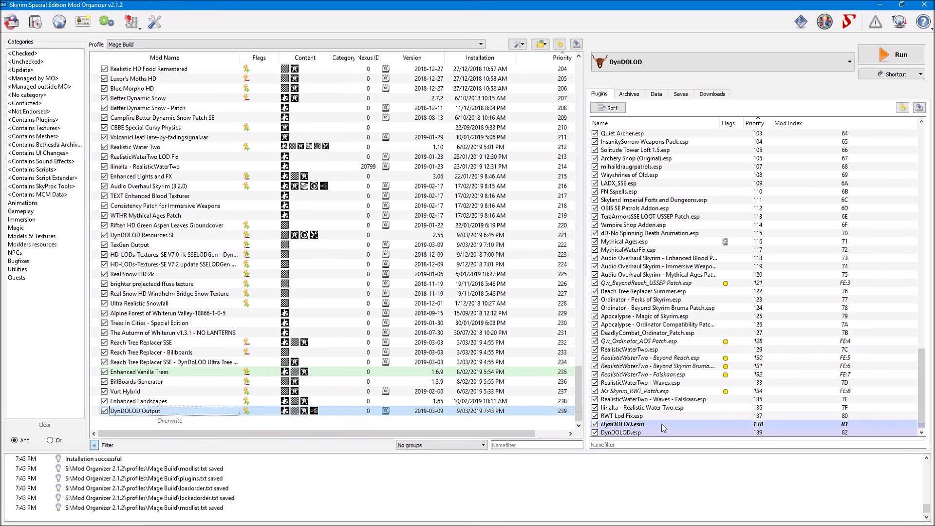
left_click(650, 426)
left_click_drag(652, 427, 653, 269)
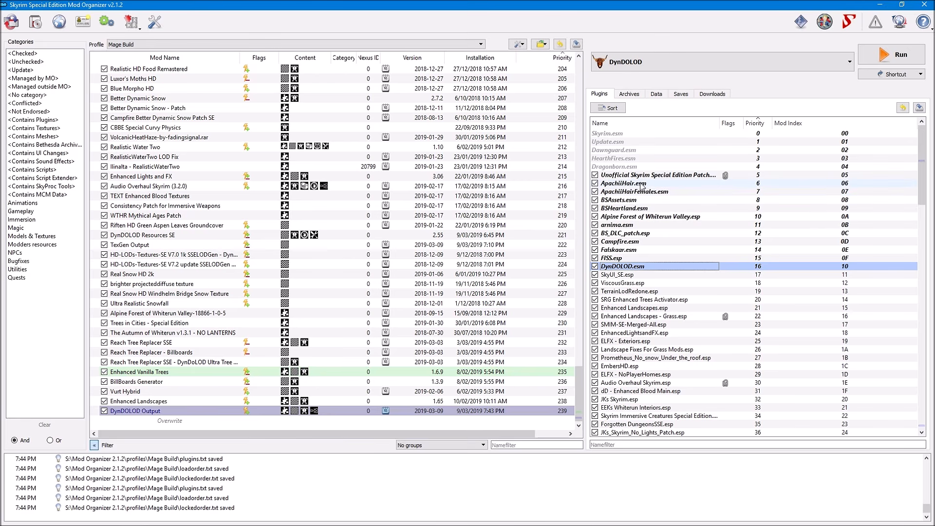
- Check where DynDOLOD.esp sits at the end of the plugin load order
scroll(663, 291, "down", 20)
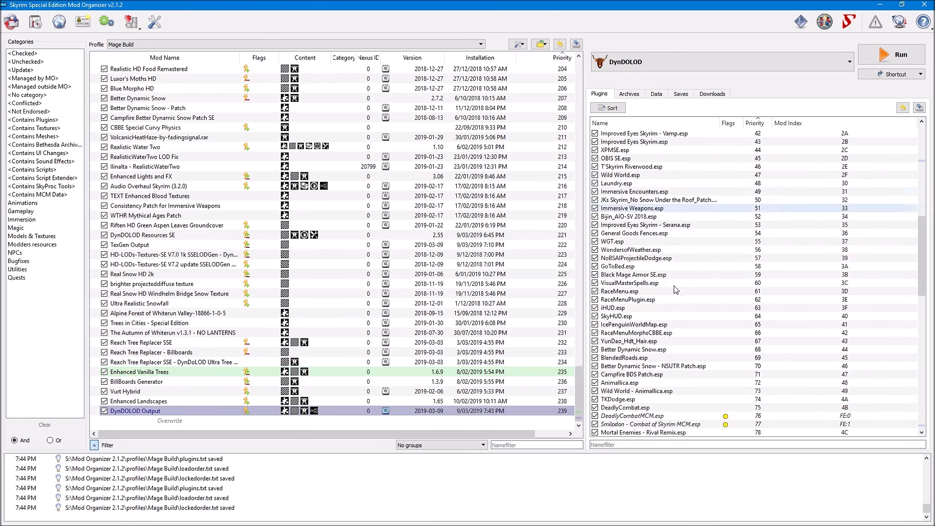
scroll(679, 288, "down", 4)
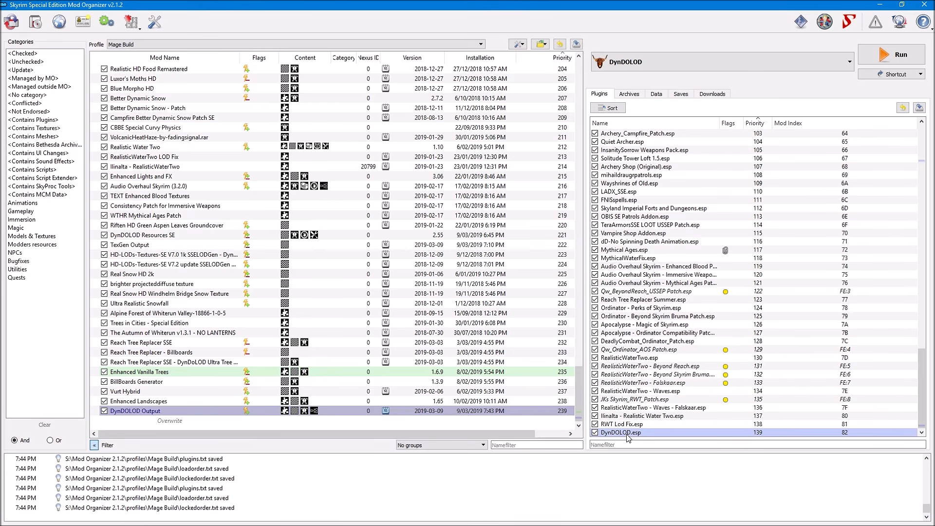
left_click(642, 434)
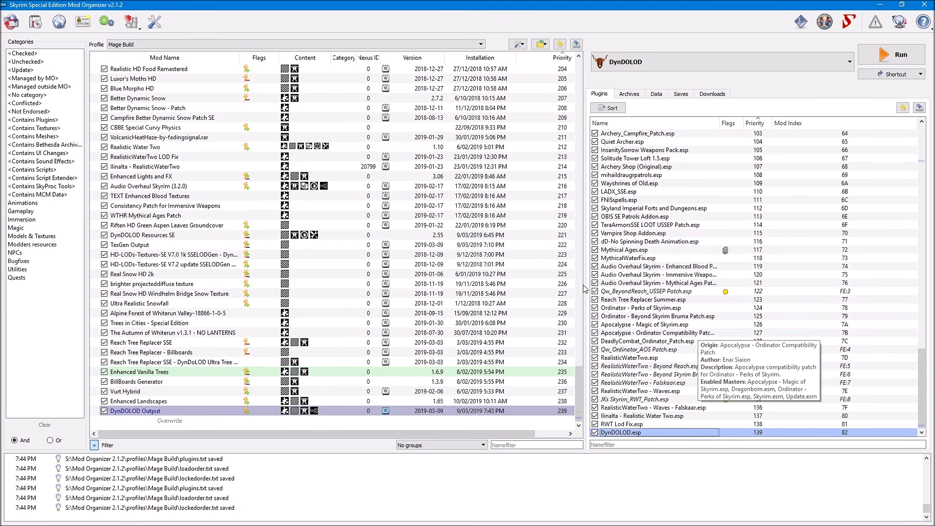
mouse_move(743, 365)
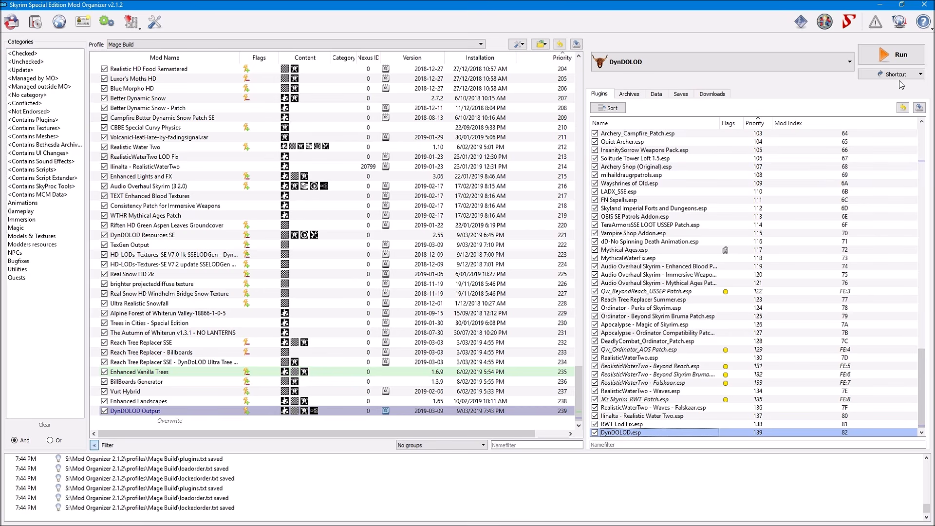
- Select SKSE as the program to run and minimize Mod Organizer
left_click(849, 62)
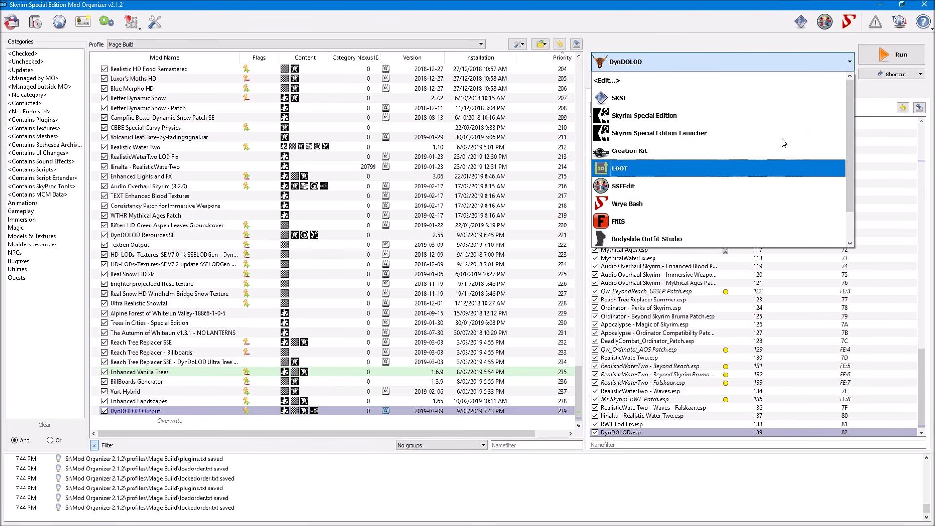
left_click(704, 98)
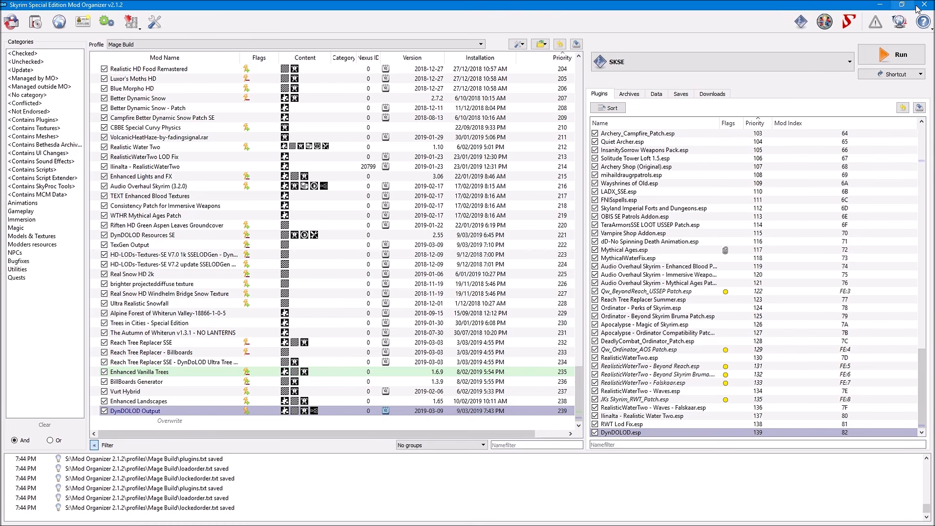
left_click(878, 5)
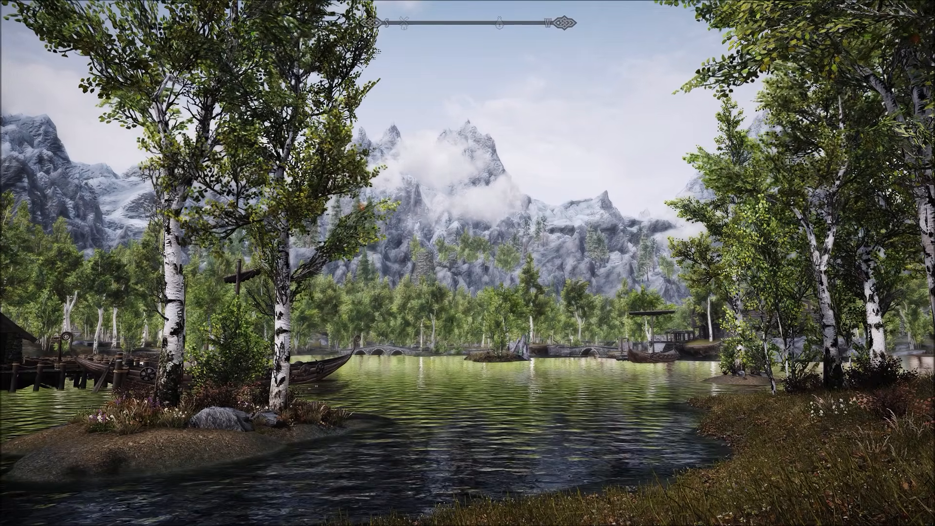
- Open the Mod Configuration list from the System page of Skyrim's journal
key("j")
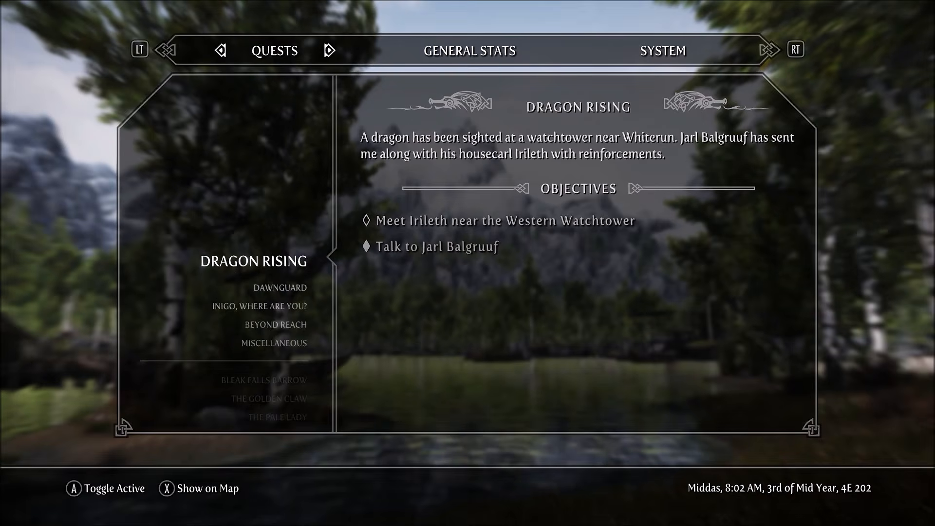
key("Right")
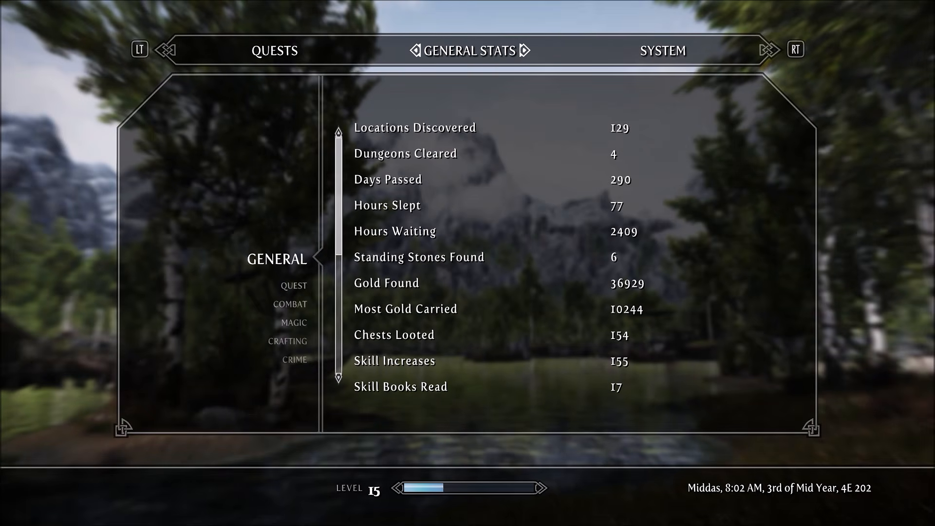
key("Right")
key("Down")
key("Down")
key("Down")
key("Down")
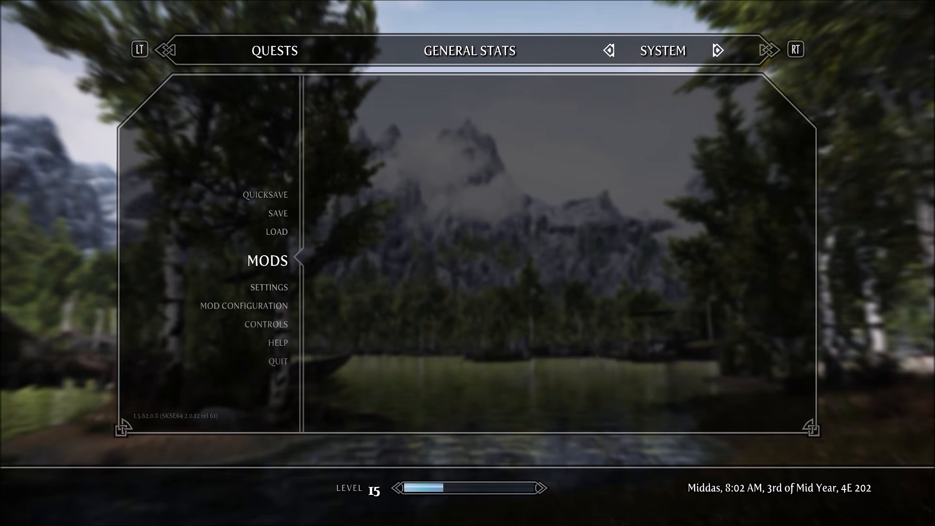
key("Down")
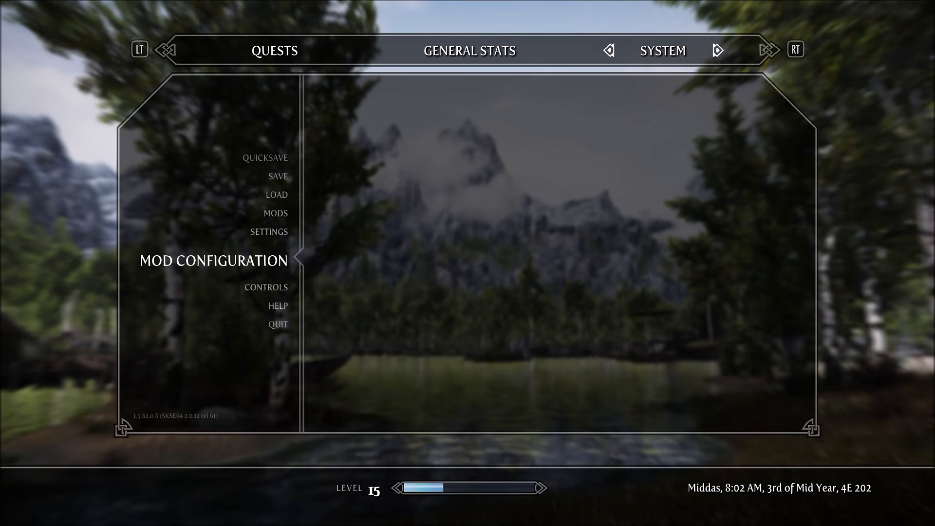
key("Return")
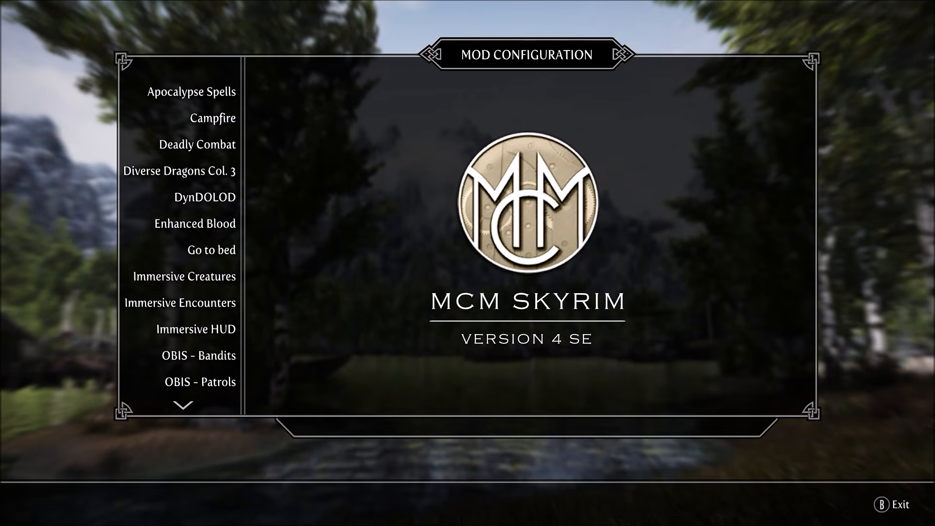
- Examine the DynDOLOD is active option on the Main page of DynDOLOD's configuration, and leave the menu
key("Down")
key("Down")
key("Down")
key("Down")
key("Down")
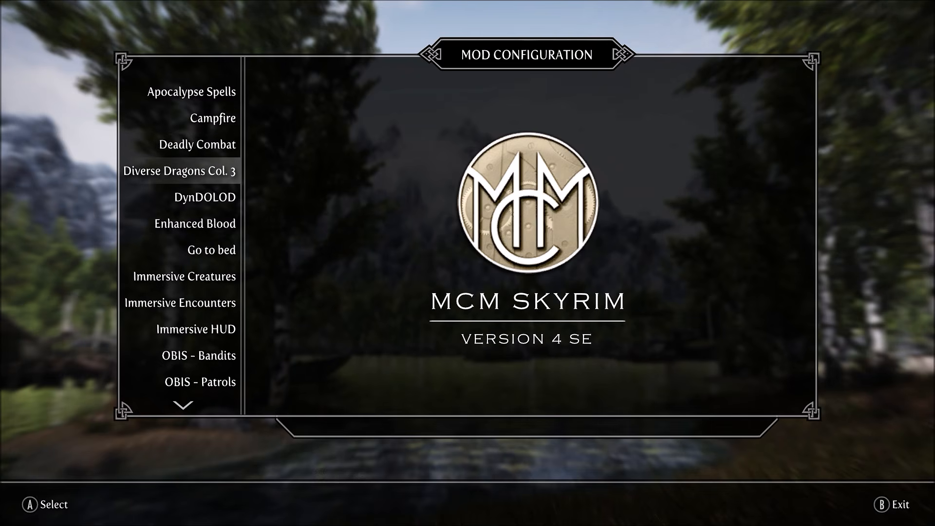
key("Return")
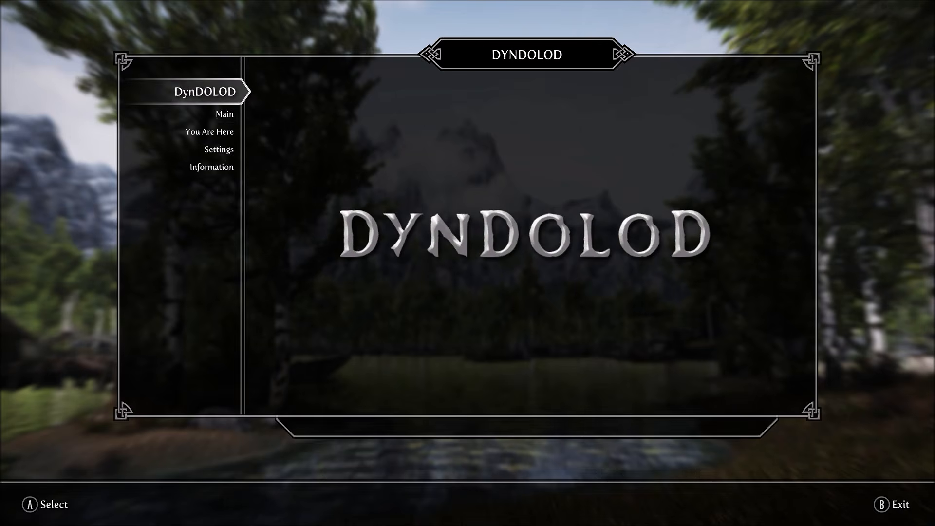
key("Return")
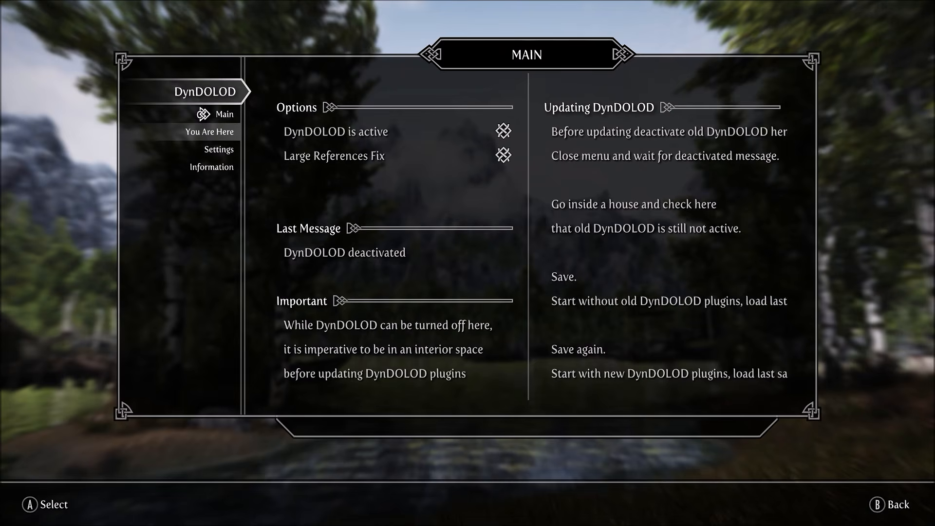
key("Right")
key("Down")
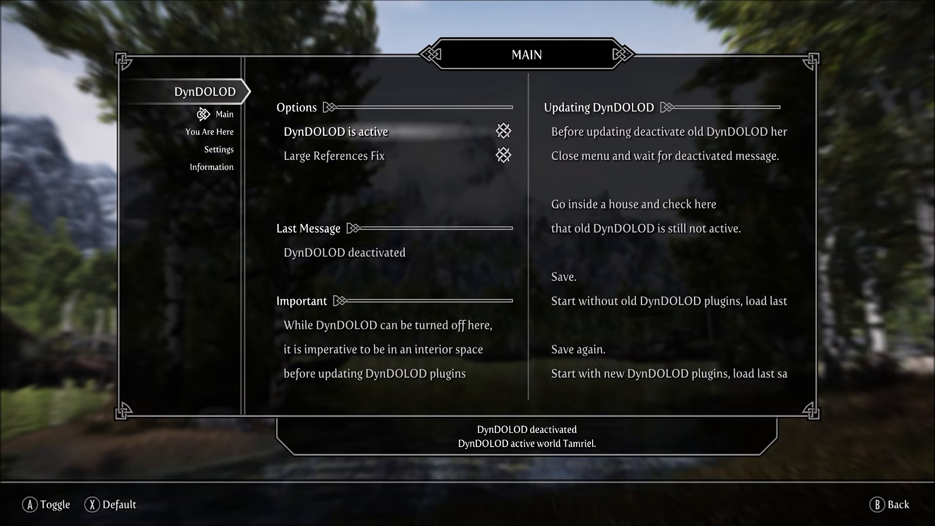
key("Escape")
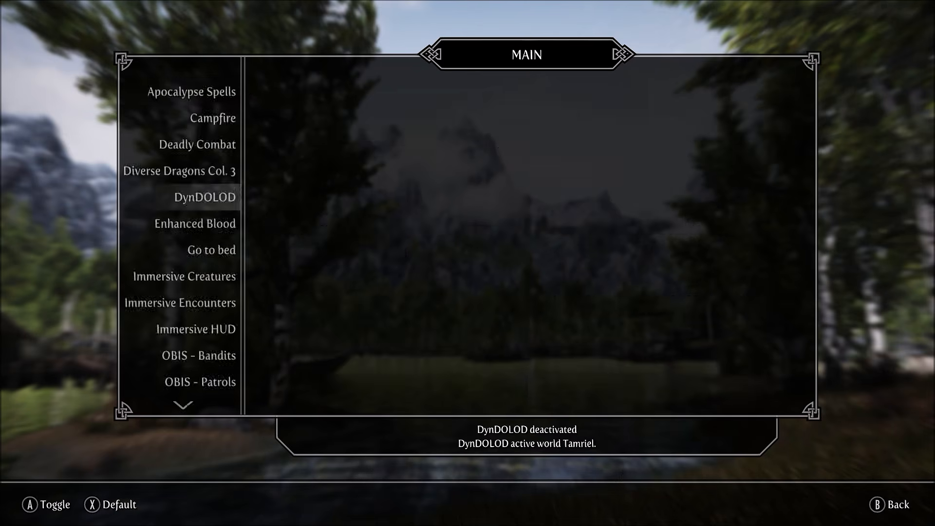
key("Escape")
key("Escape")
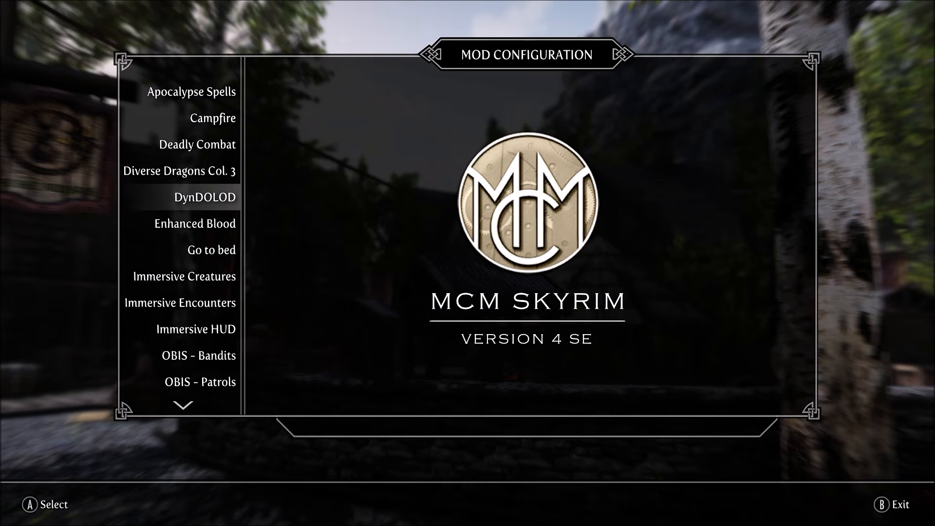
- Turn off DynDOLOD is active on DynDOLOD's Main page, acknowledge the message, and return to the game
key("Return")
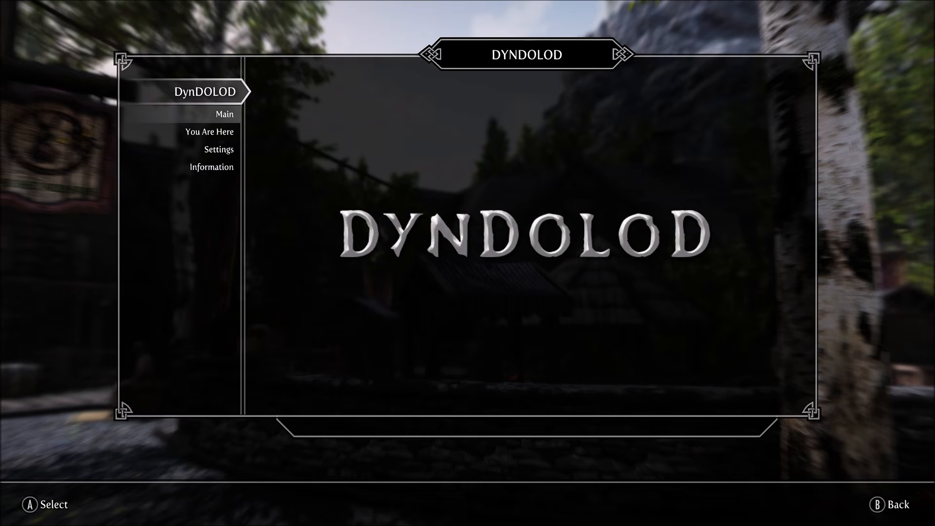
left_click(203, 114)
key("Right")
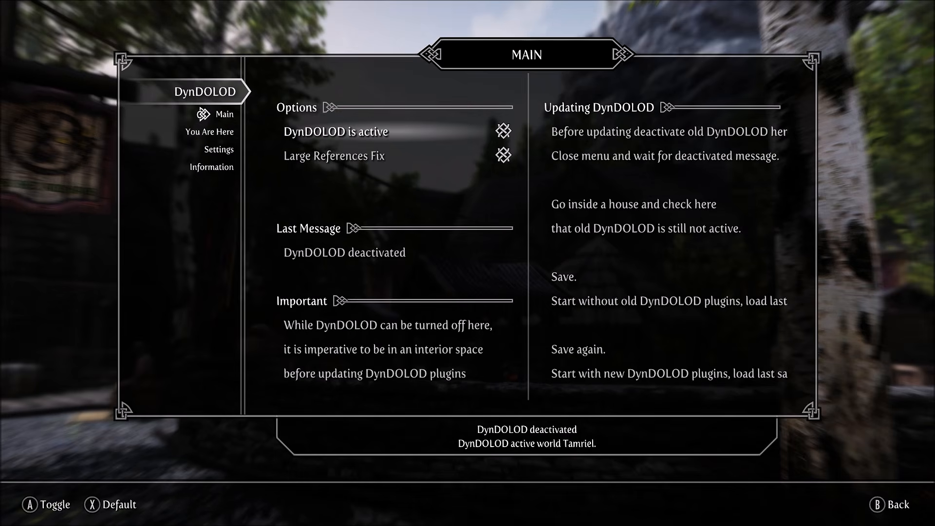
key("Return")
key("Escape")
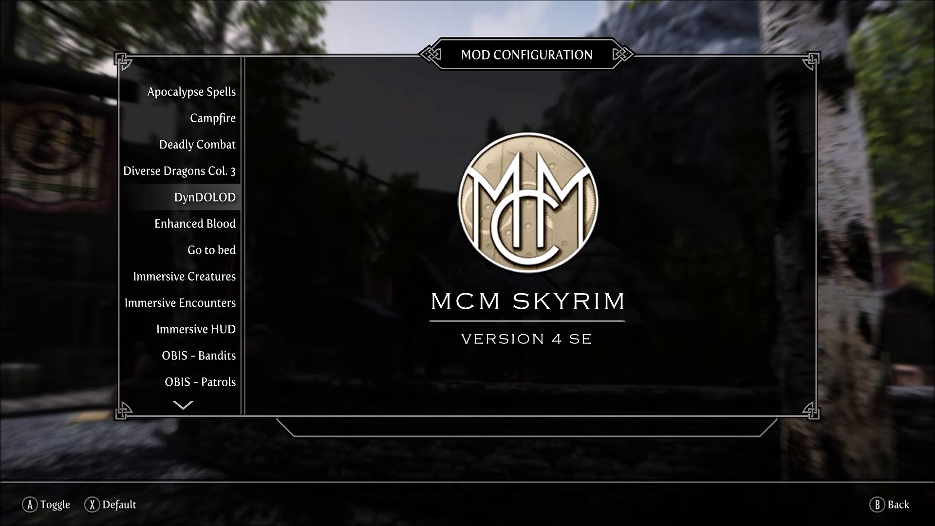
key("Escape")
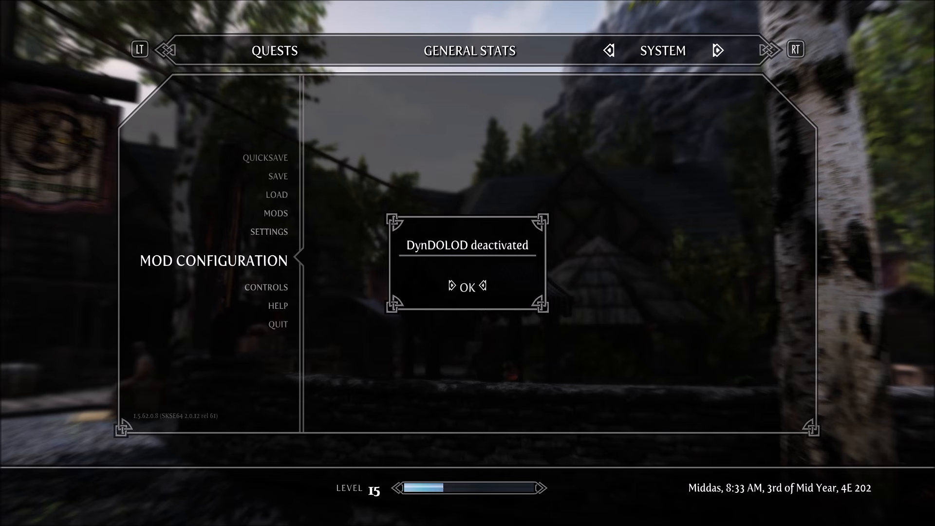
key("Return")
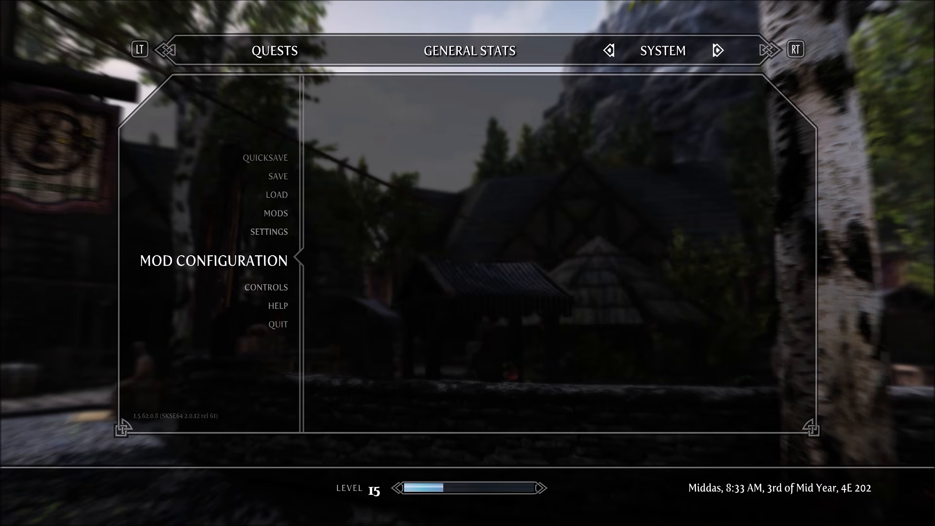
key("Escape")
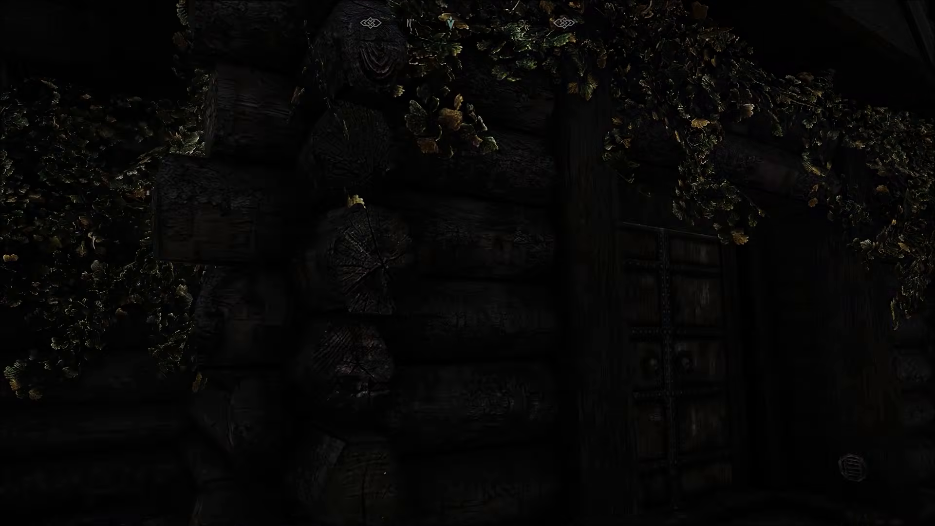
- Walk up to the double door of The Bee and Barb and enter the inn
key("w")
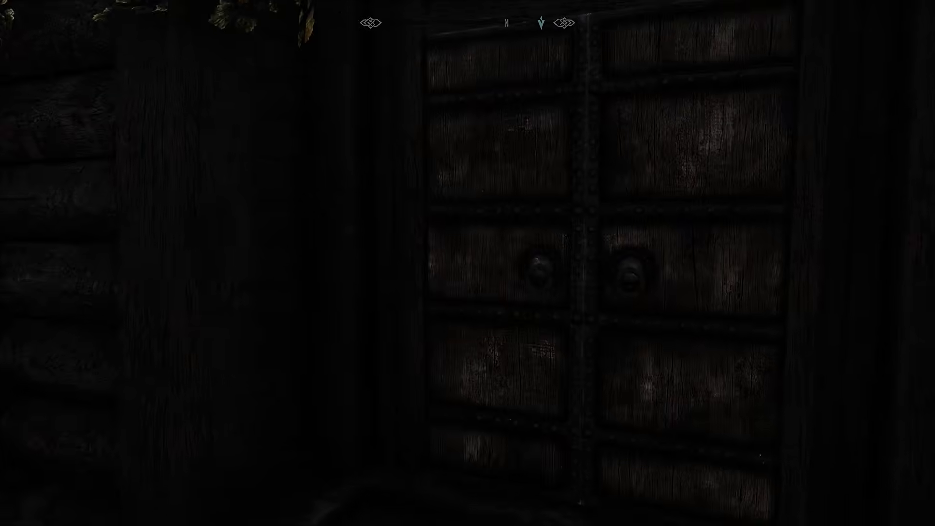
key("w")
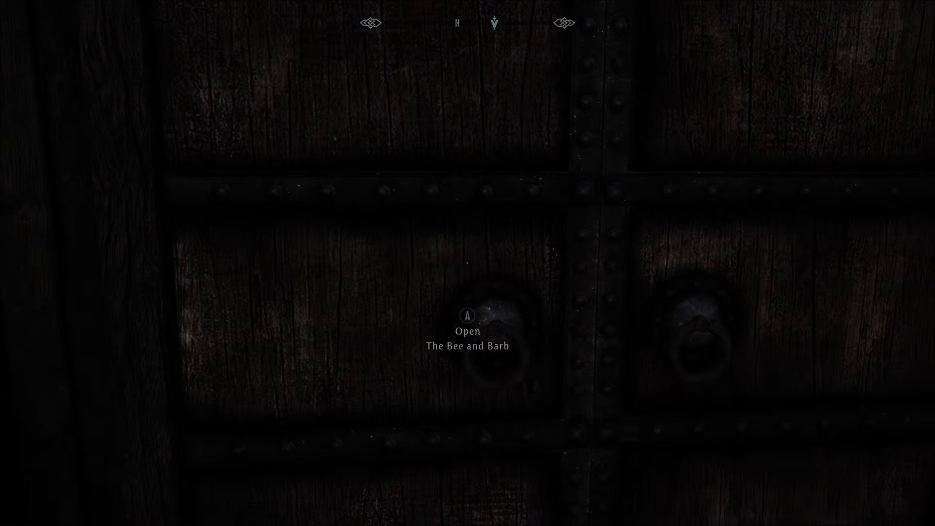
key("e")
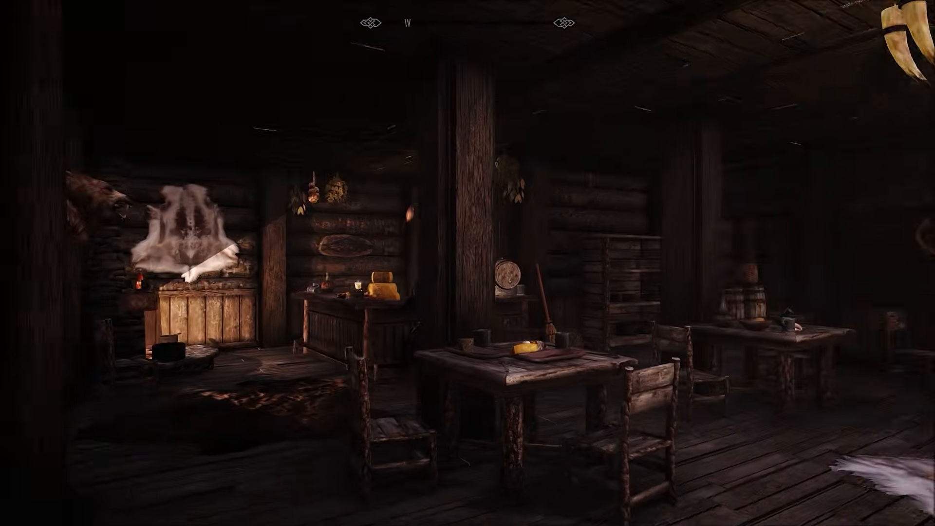
key("w")
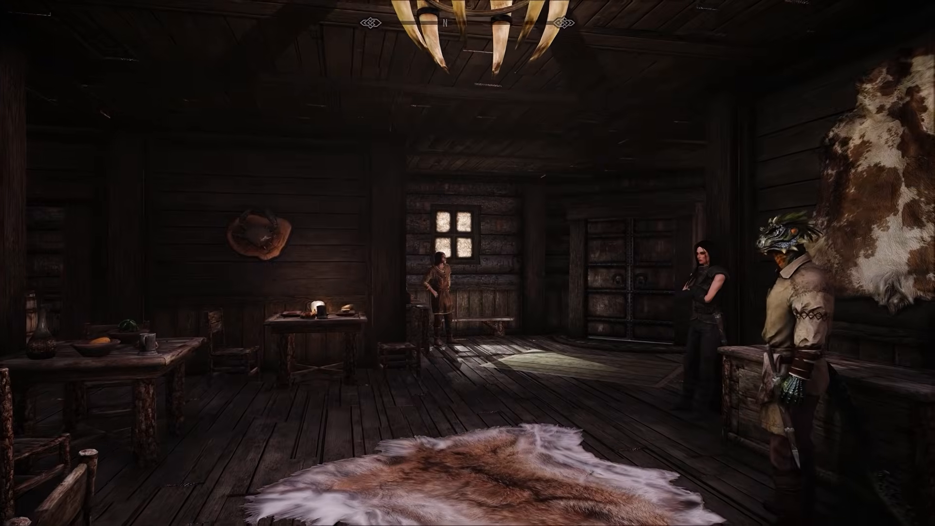
key("w")
key("w")
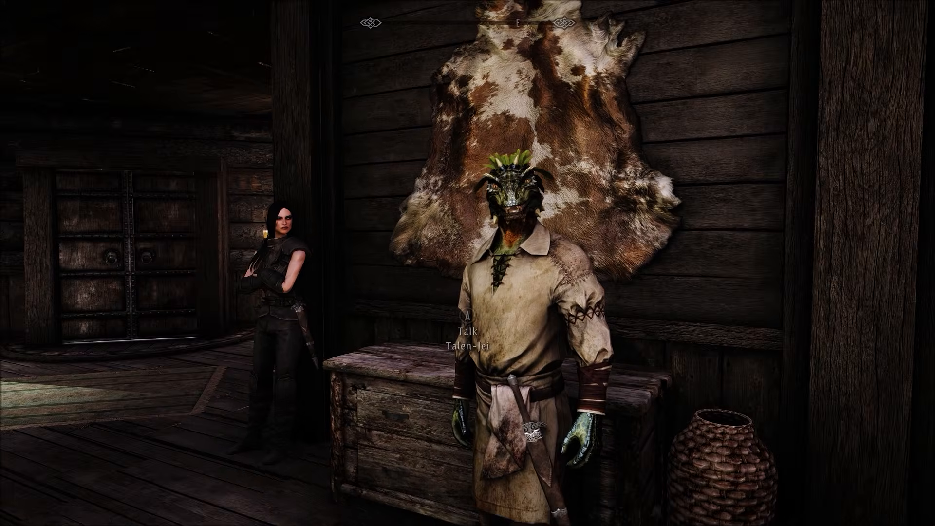
key("s")
key("s")
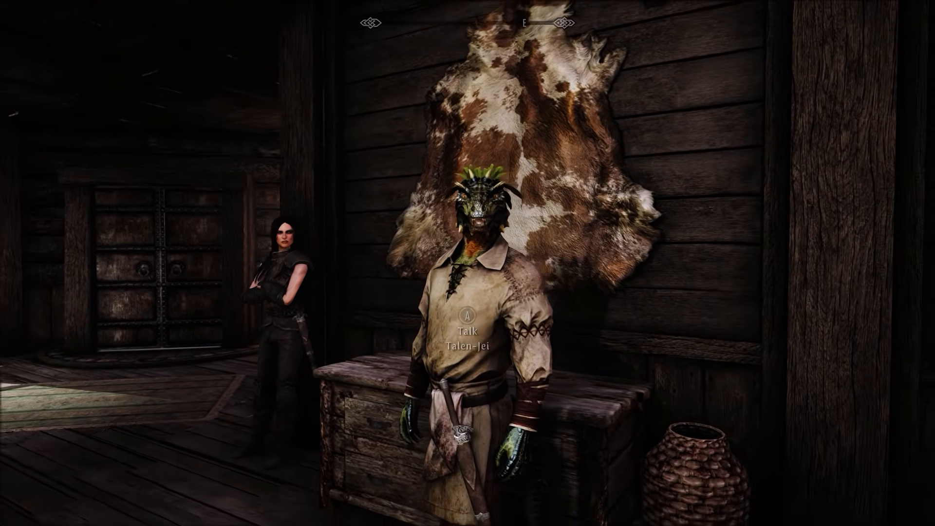
key("s")
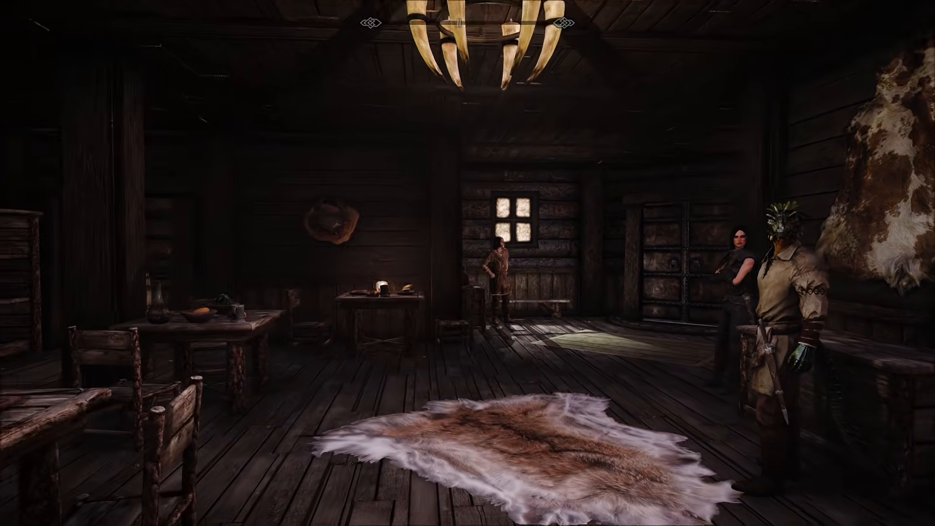
key("s")
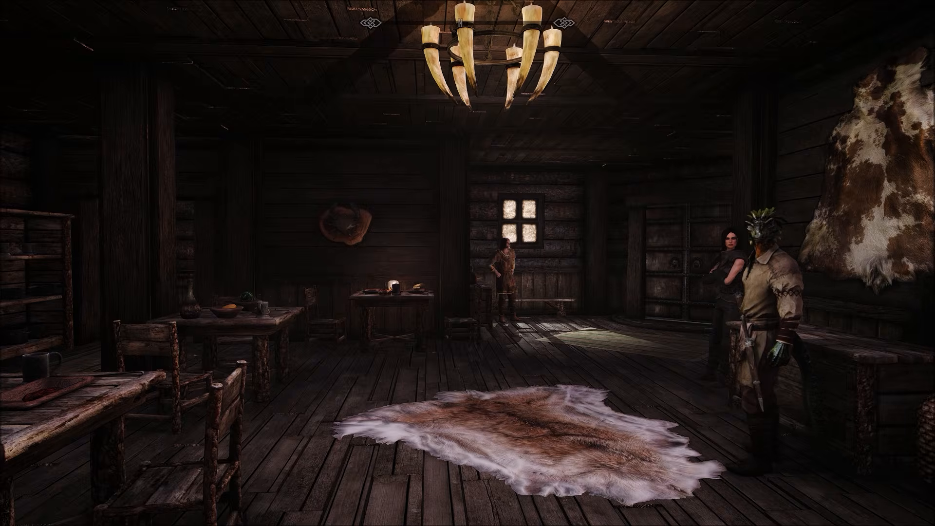
- Save the game inside the inn as a new save from the journal's System page
key("j")
key("Right")
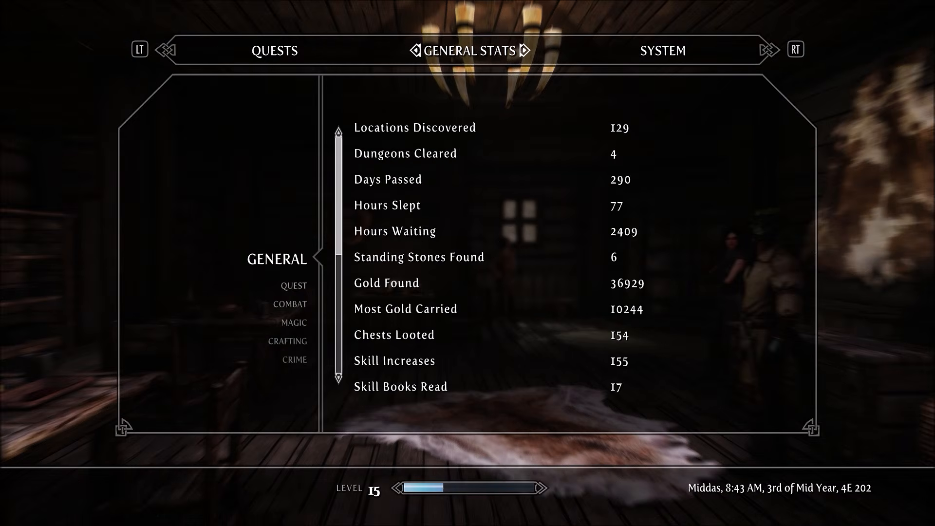
key("Right")
key("Down")
key("Return")
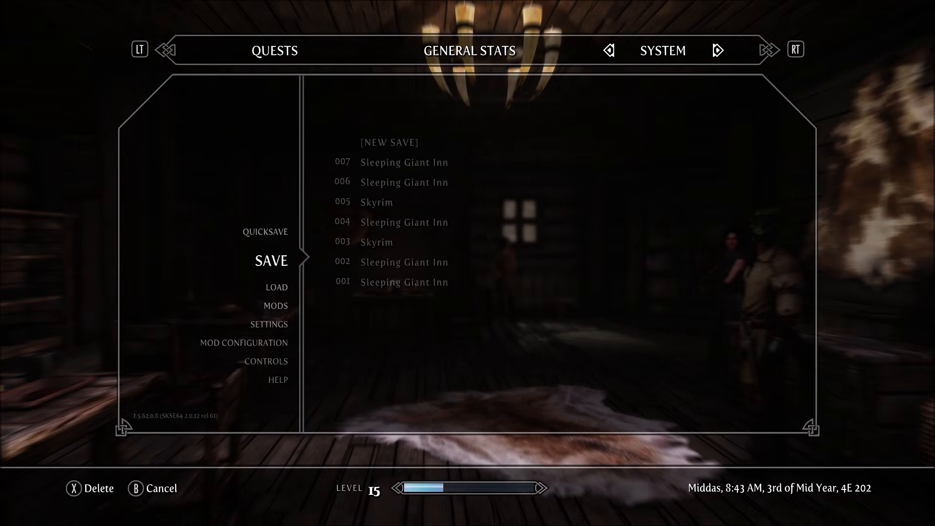
key("Return")
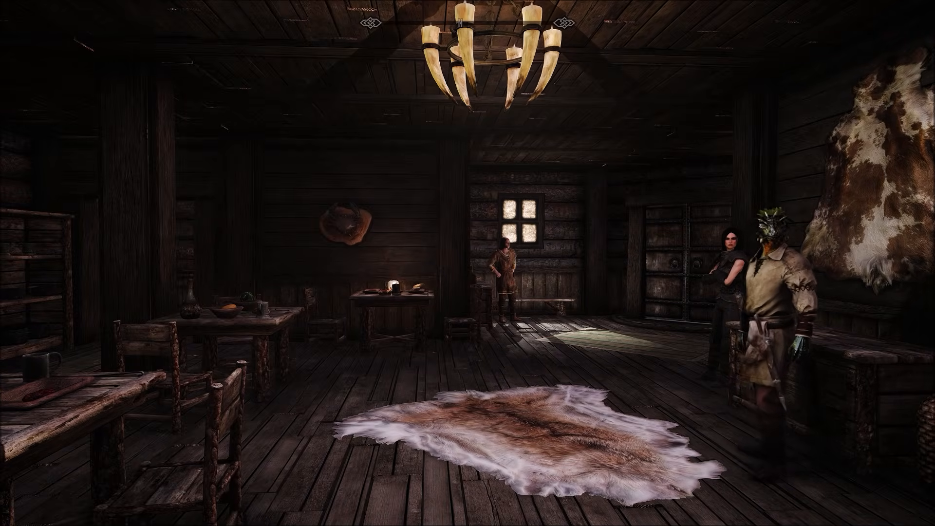
- Quit Skyrim to the desktop from the journal's System page and confirm
key("j")
key("Left")
key("Down")
key("Down")
key("Down")
key("Down")
key("Down")
key("Down")
key("Down")
key("Down")
key("Return")
key("Down")
key("Return")
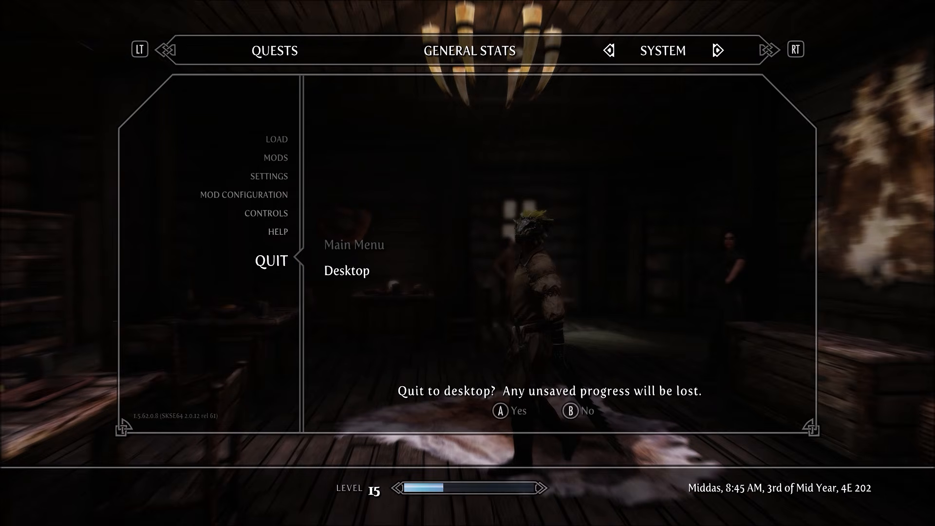
key("Return")
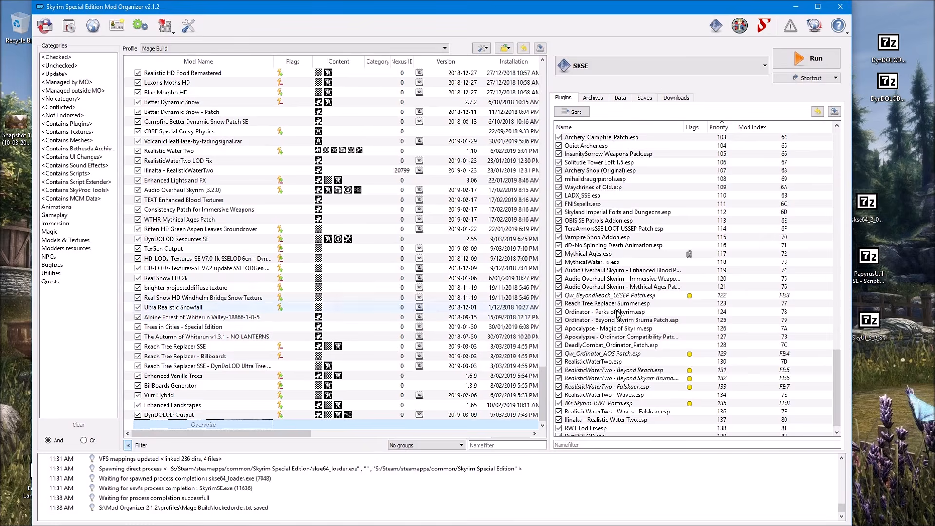
- In Mod Organizer, deactivate the DynDOLOD Output mod and bring up its available actions
scroll(564, 314, "down", 1)
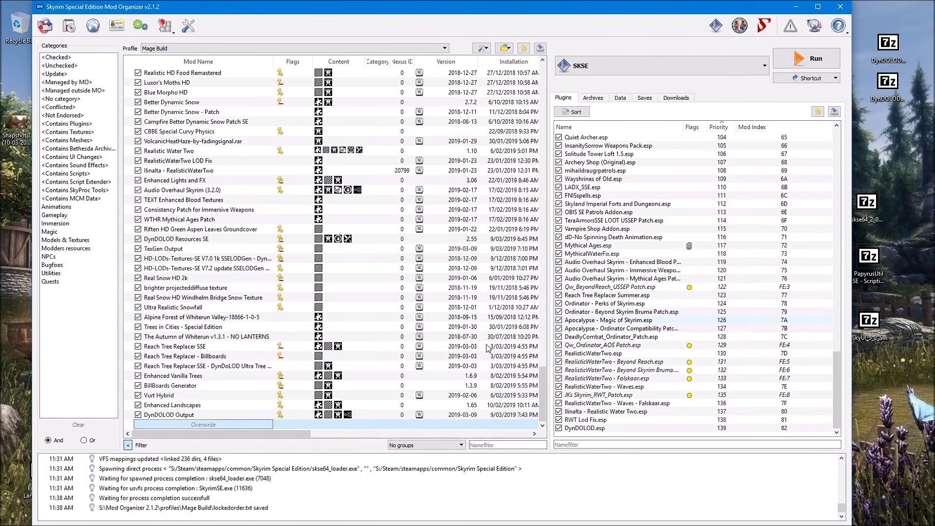
left_click(138, 415)
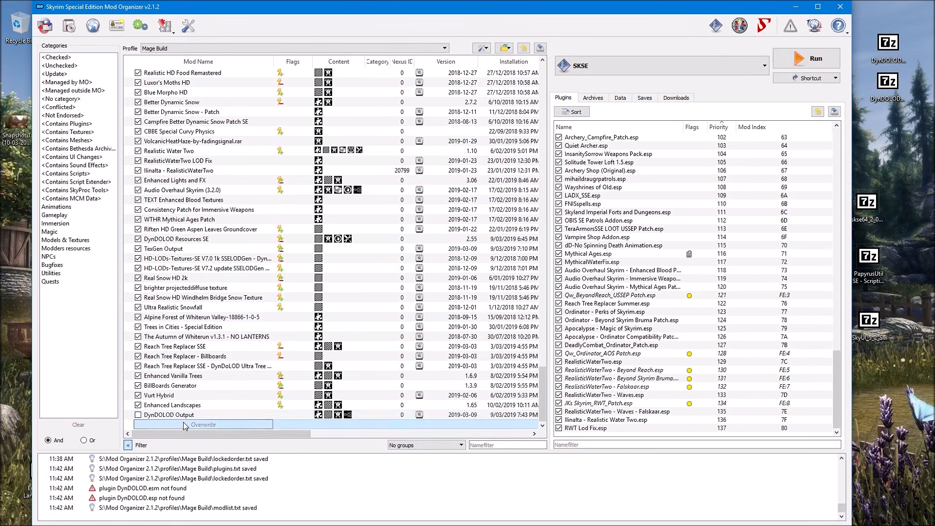
right_click(205, 414)
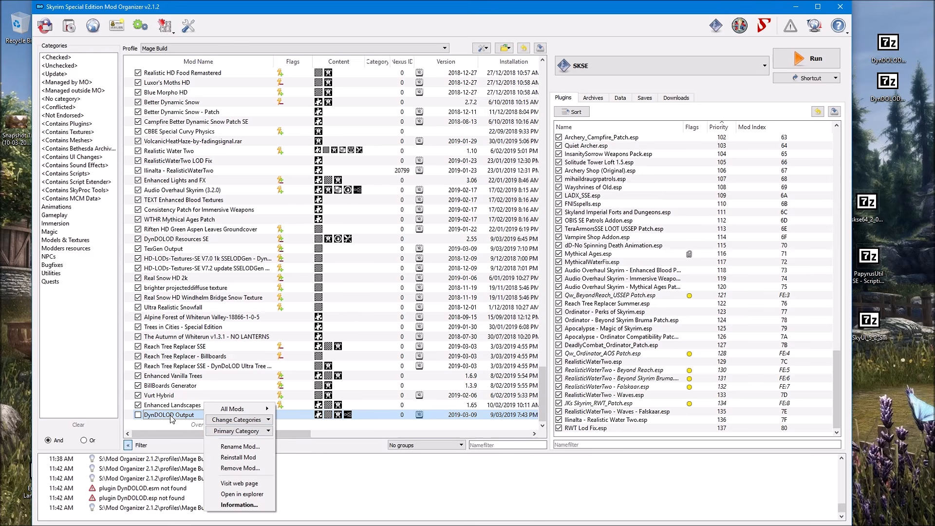
- Examine the conflict highlighting of TexGen Output and DynDOLOD Resources SE, and review the actions for DynDOLOD Output
left_click(173, 250)
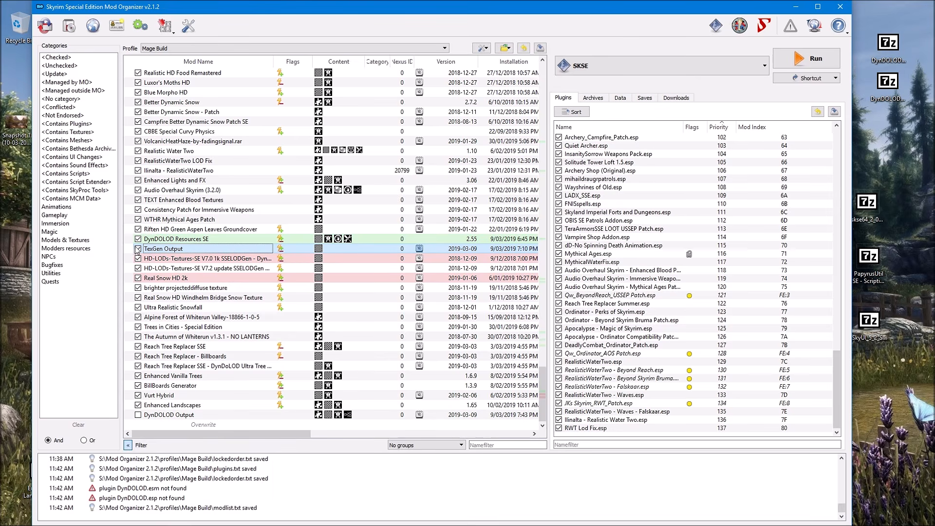
left_click(188, 240)
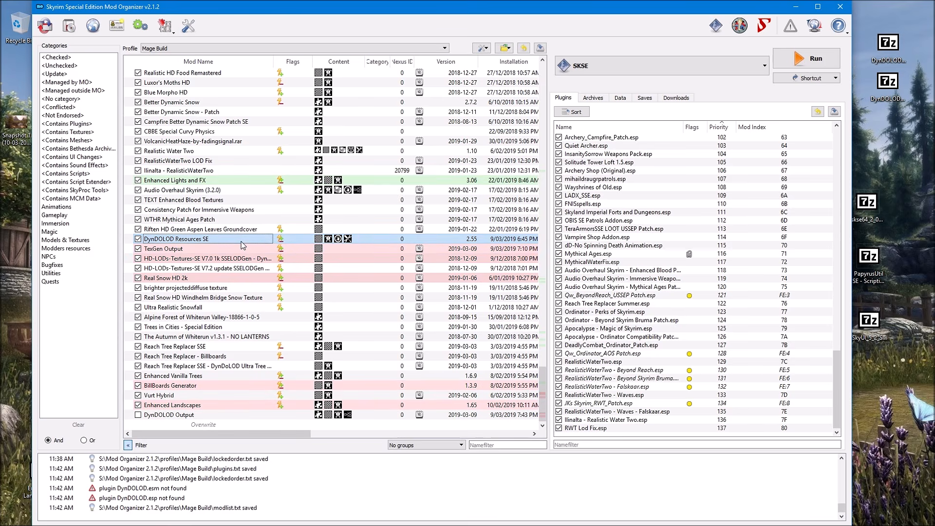
right_click(173, 416)
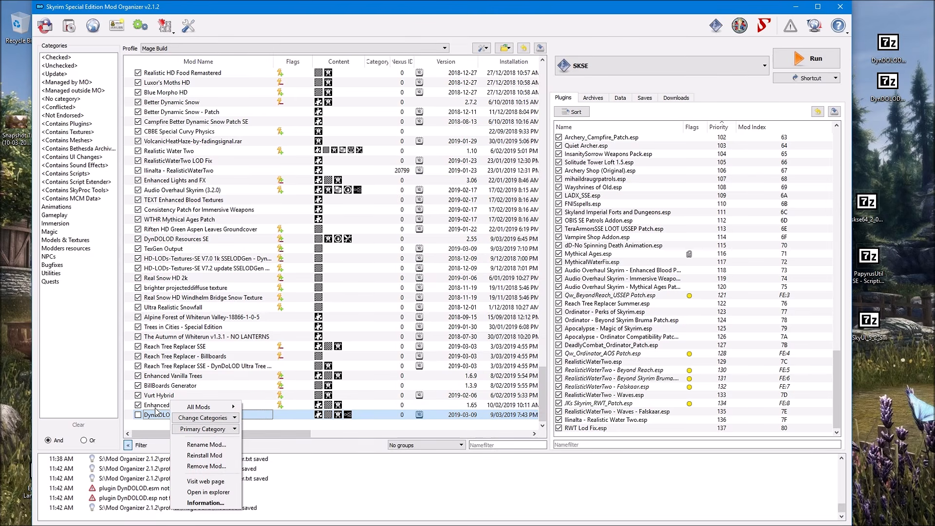
left_click(160, 416)
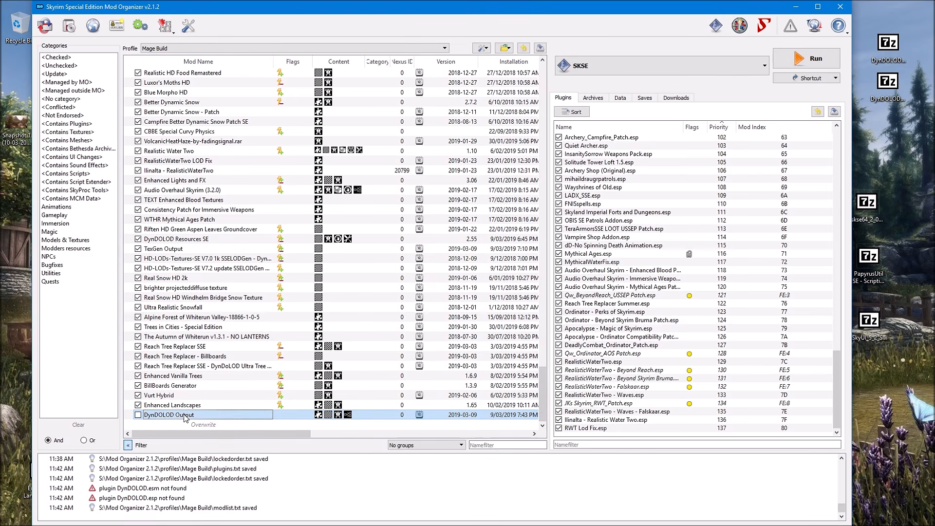
left_click(163, 424)
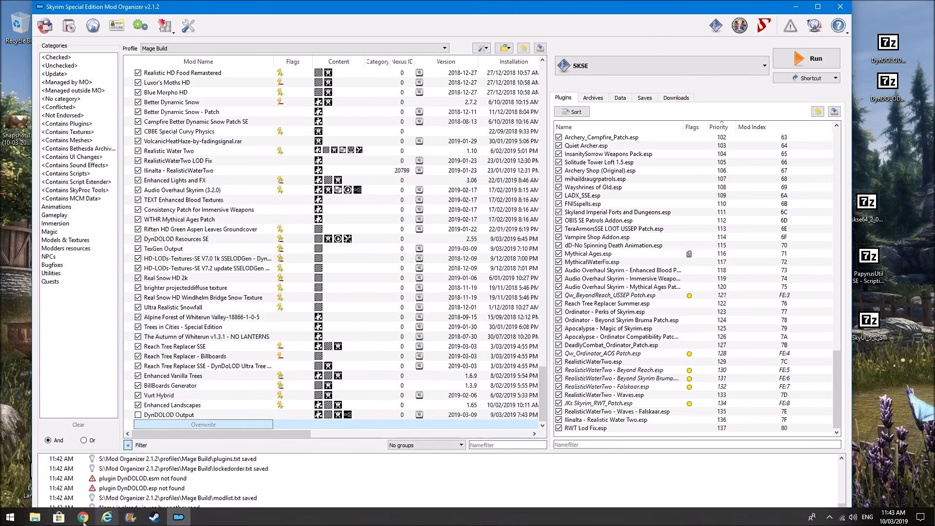
- In File Explorer, open the cache folder under DynDOLOD > Edit Scripts > DynDOLOD on Hybrid Disk (D:)
left_click(37, 520)
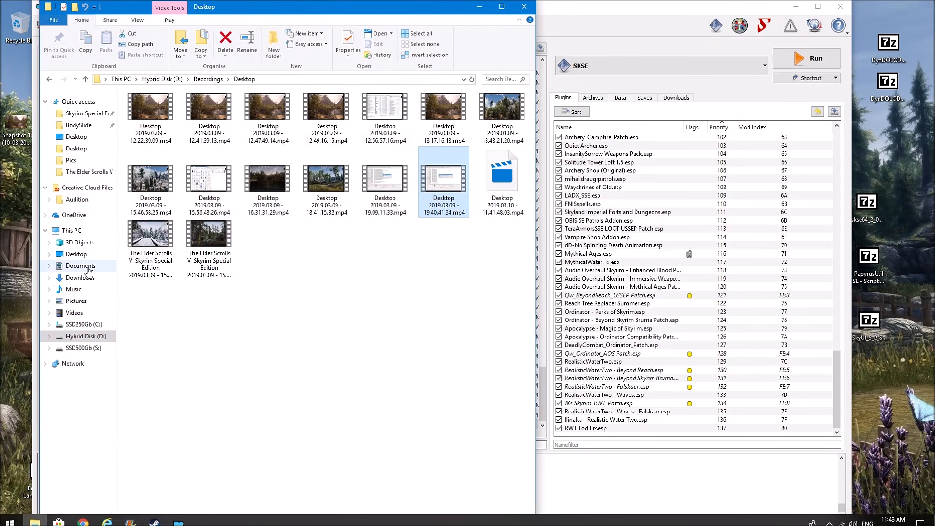
left_click(95, 337)
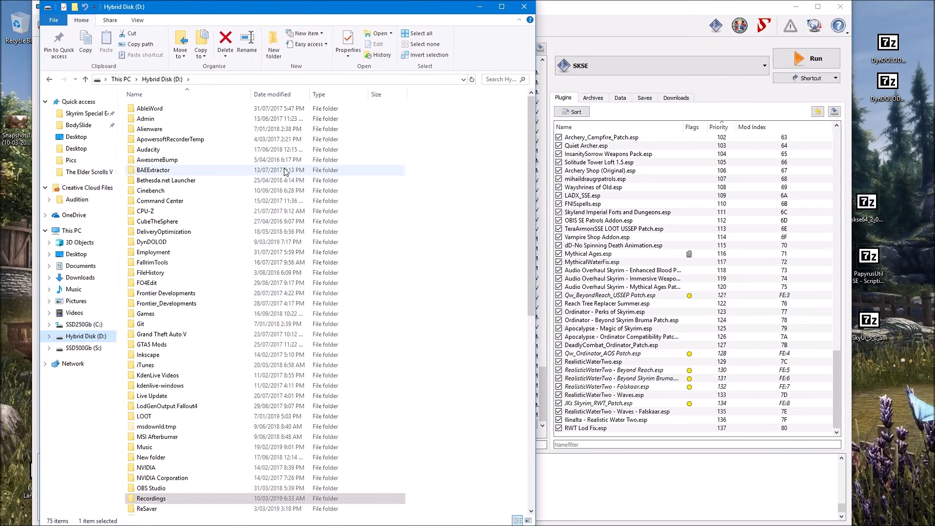
double_click(184, 242)
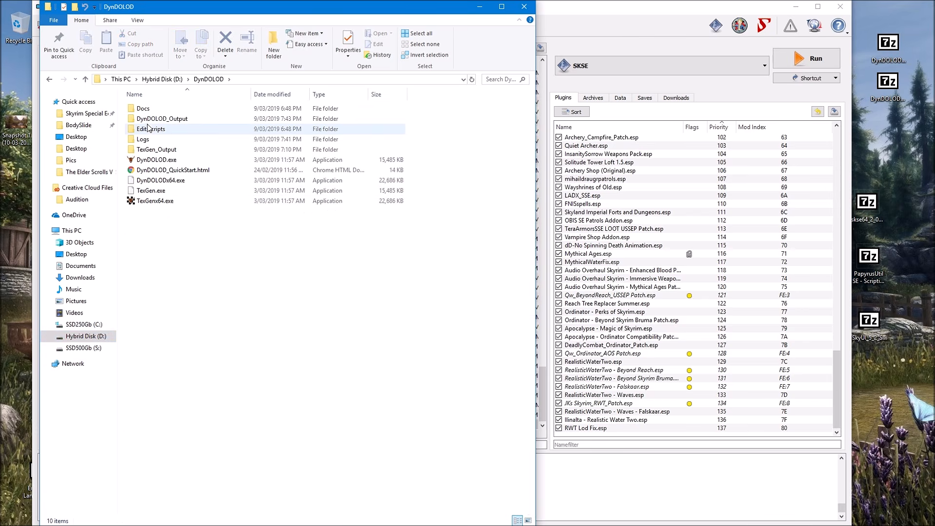
left_click(167, 132)
double_click(167, 130)
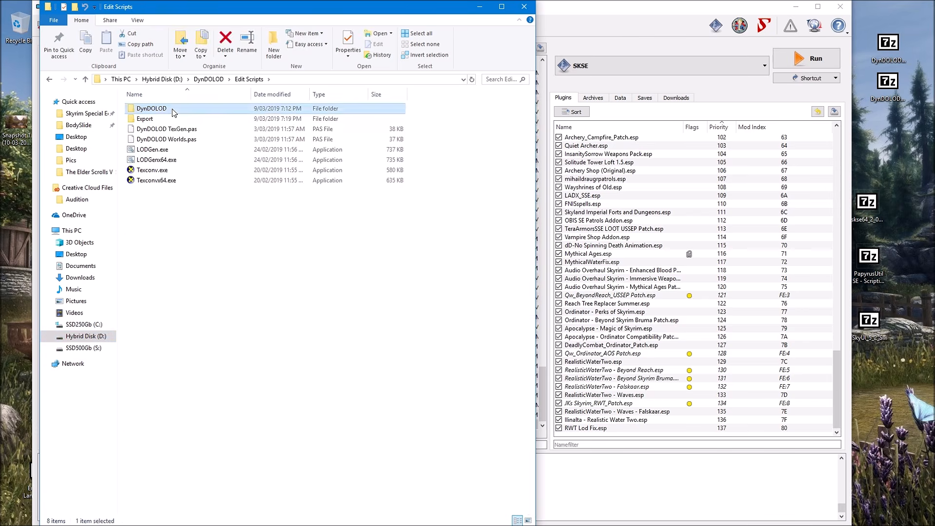
double_click(174, 111)
double_click(174, 110)
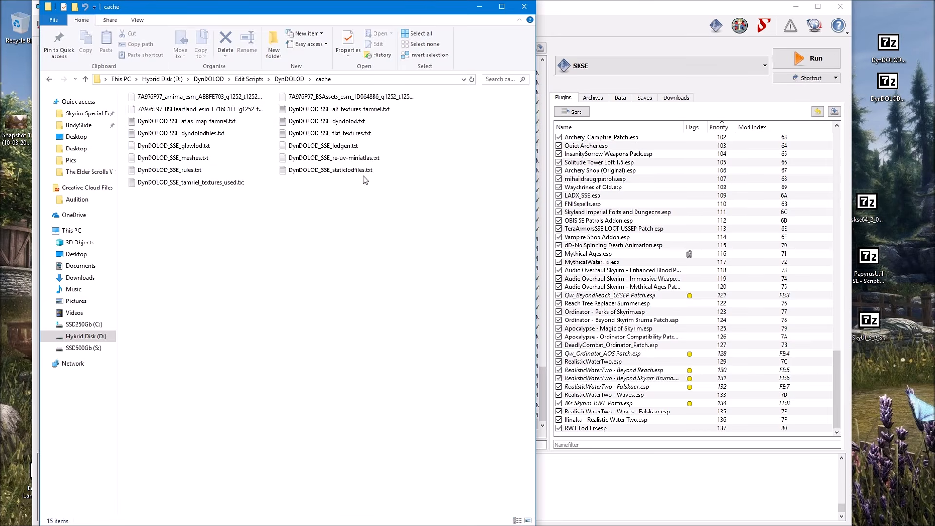
- Delete all the files in DynDOLOD's cache folder
left_click(226, 100)
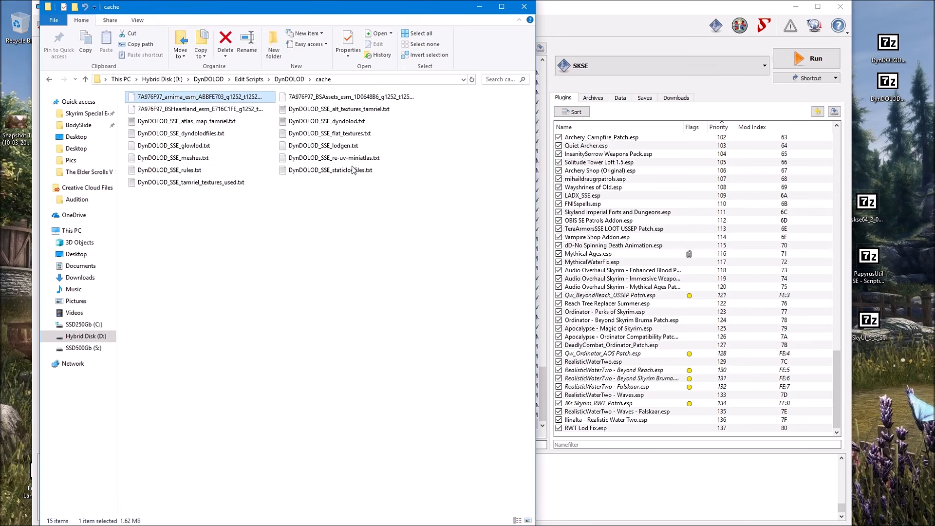
left_click(237, 183, "shift")
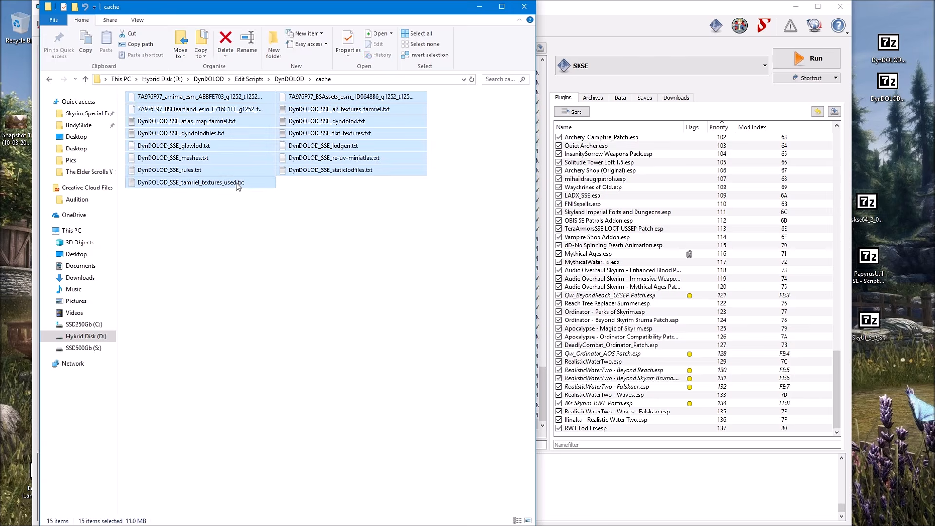
right_click(233, 133)
left_click(268, 226)
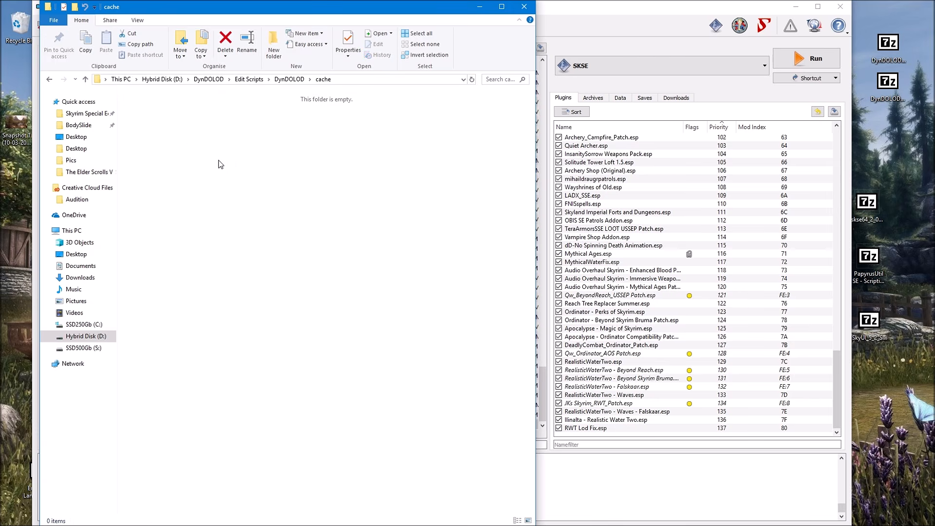
- Go back up to the main DynDOLOD folder and retrace the path through Edit Scripts and DynDOLOD to cache
left_click(85, 81)
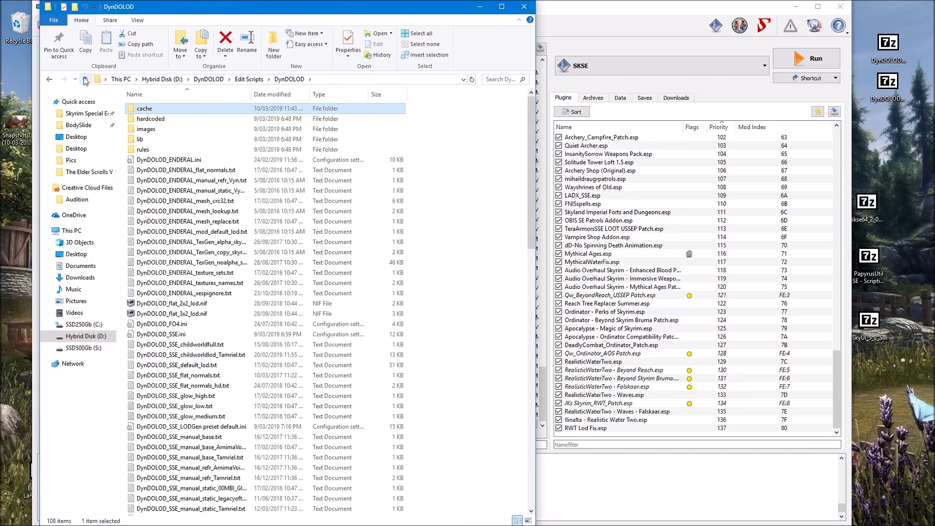
left_click(85, 80)
left_click(85, 80)
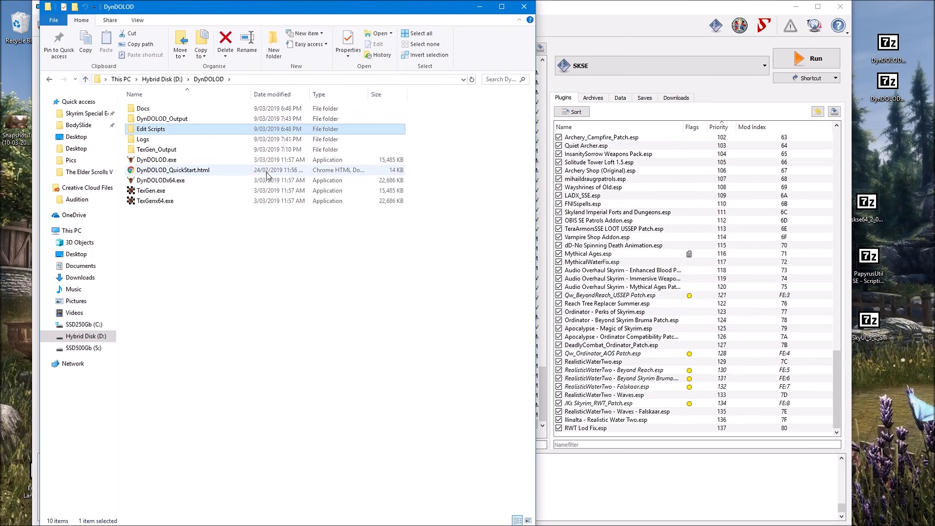
double_click(161, 130)
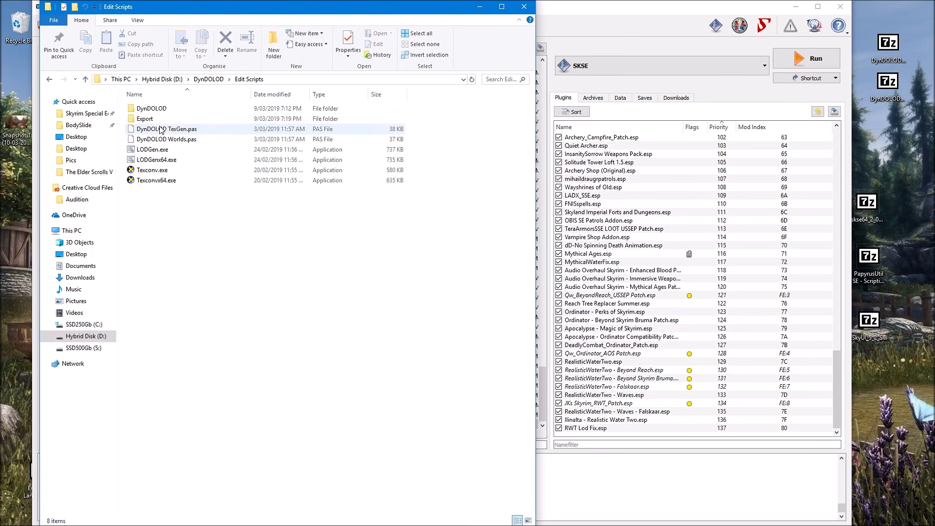
double_click(156, 109)
double_click(156, 109)
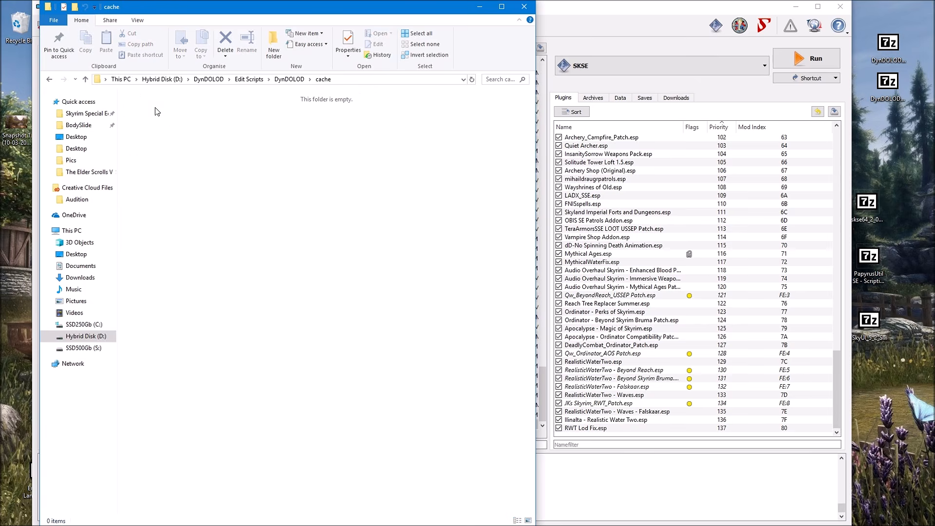
- Leave the cache folder, close File Explorer and minimize Mod Organizer to show the desktop
left_click(86, 80)
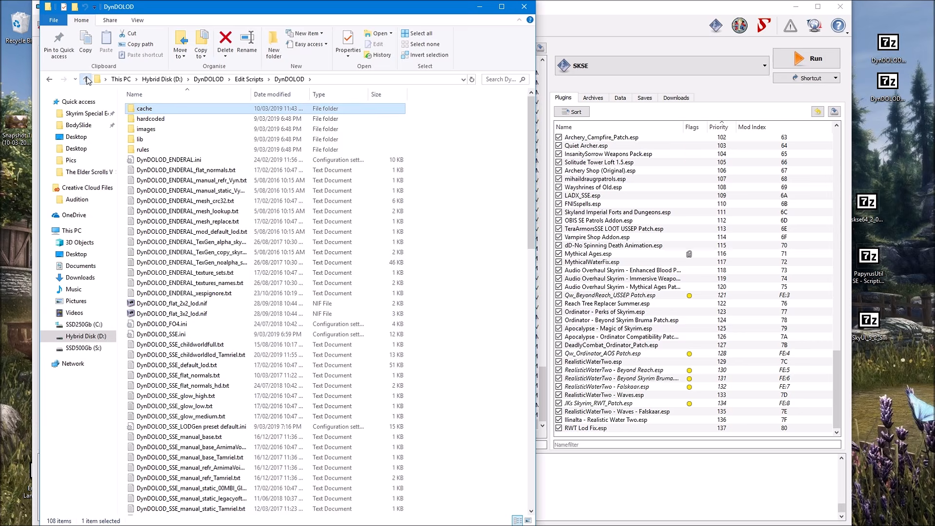
left_click(86, 79)
left_click(525, 8)
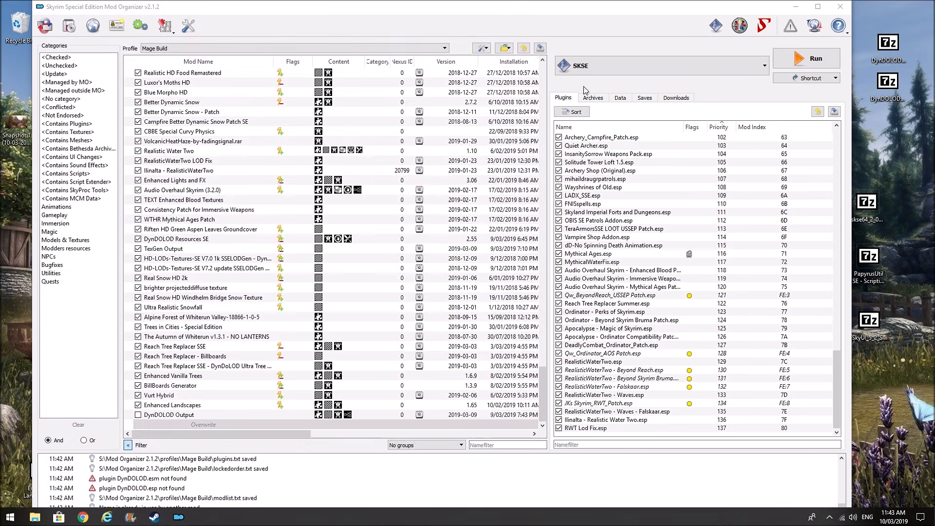
left_click(795, 7)
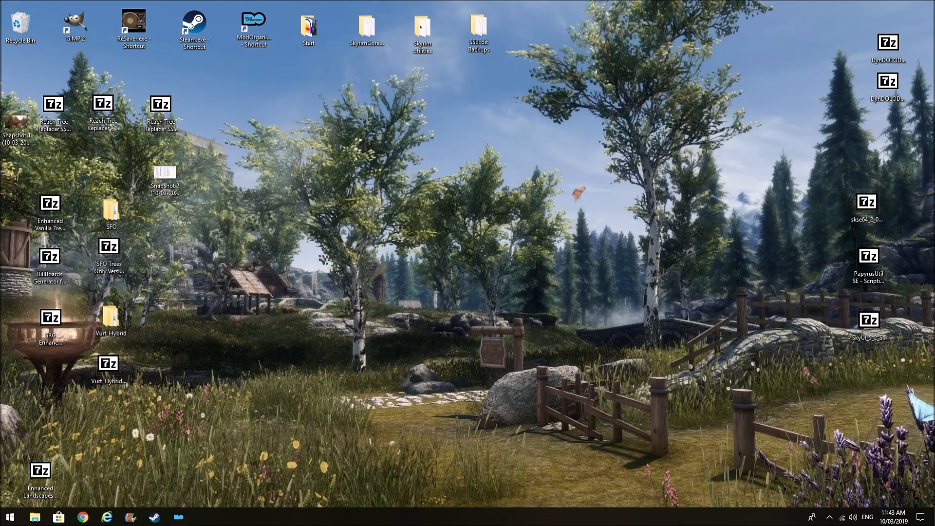